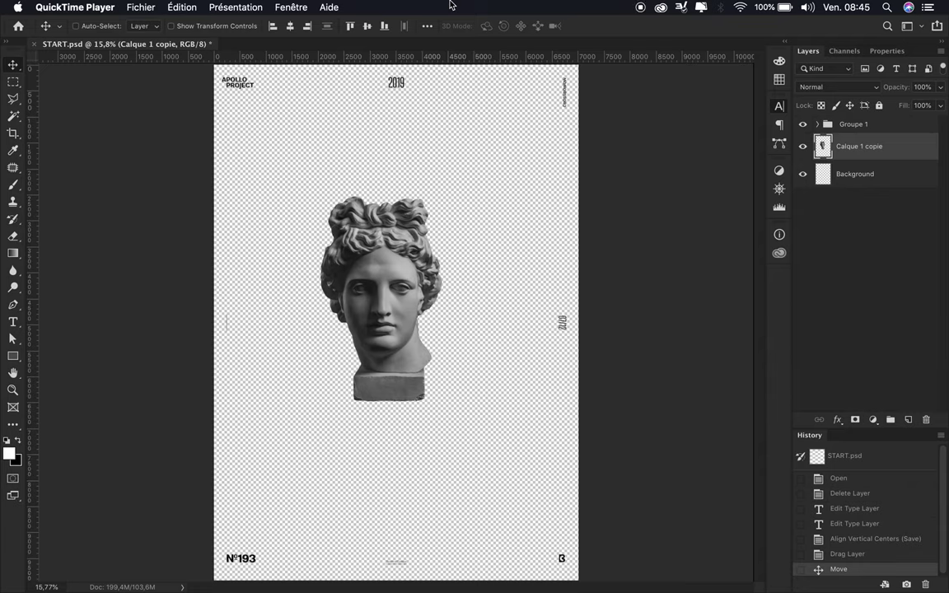
# - Cover the poster with a black full-canvas rectangle and brush-paint inside the Black Numbers selection
pyautogui.press('u')
pyautogui.moveTo(564, 84); pyautogui.dragTo(227, 561)
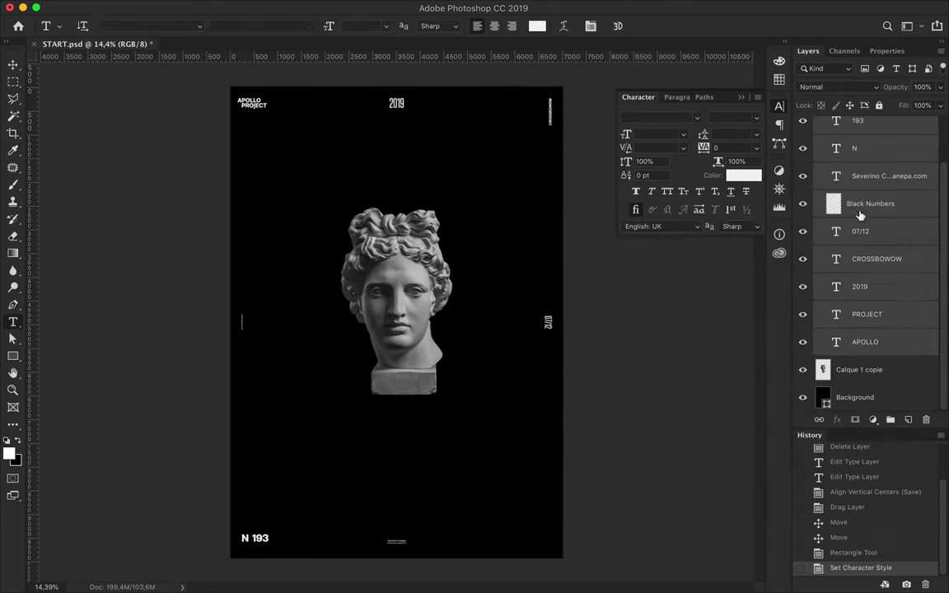
pyautogui.press('i')
pyautogui.click(402, 100)
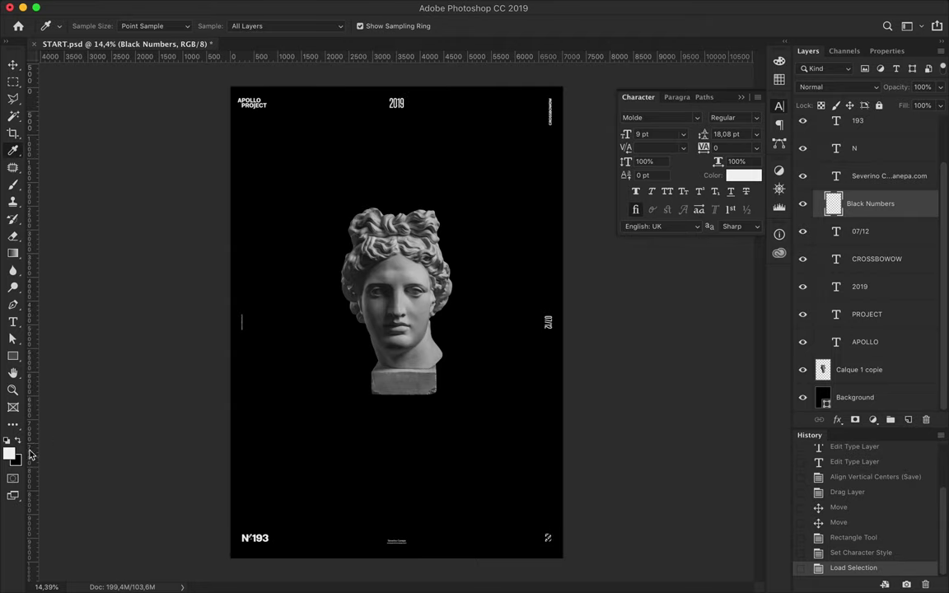
pyautogui.press('b')
pyautogui.click(93, 26)
pyautogui.click(396, 540)
pyautogui.click(550, 534)
pyautogui.hotkey('ctrl', 'd')
# - Rename the layer group to 'Layout' and collapse it
pyautogui.press('v')
pyautogui.scroll(1, 465, 392)
pyautogui.click(859, 369)
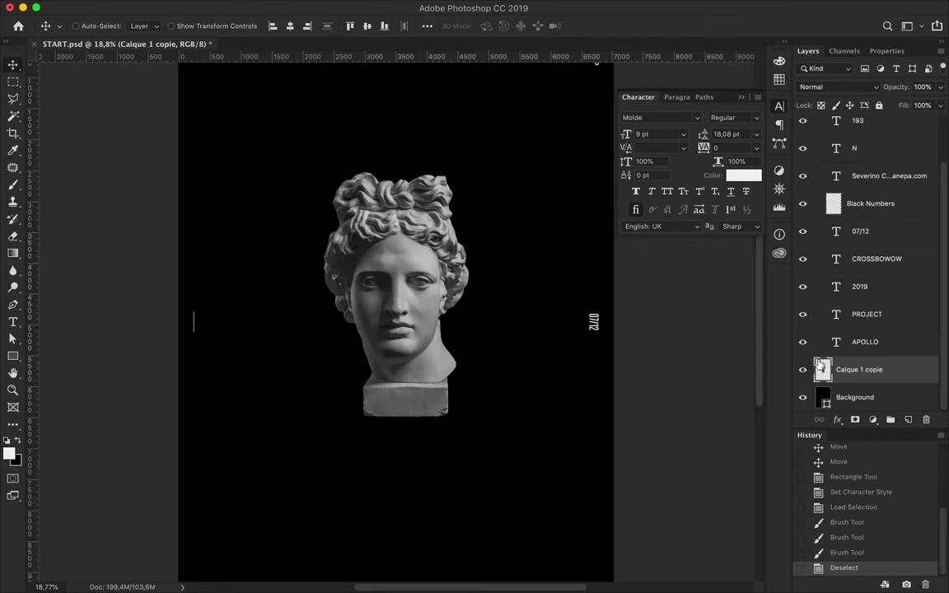
pyautogui.scroll(2, 865, 247)
pyautogui.doubleClick(857, 123)
pyautogui.write('Layout')
pyautogui.press('Return')
pyautogui.click(817, 123)
# - Open Filter > Liquify on the statue head layer, Calque 1 copie
pyautogui.click(851, 148)
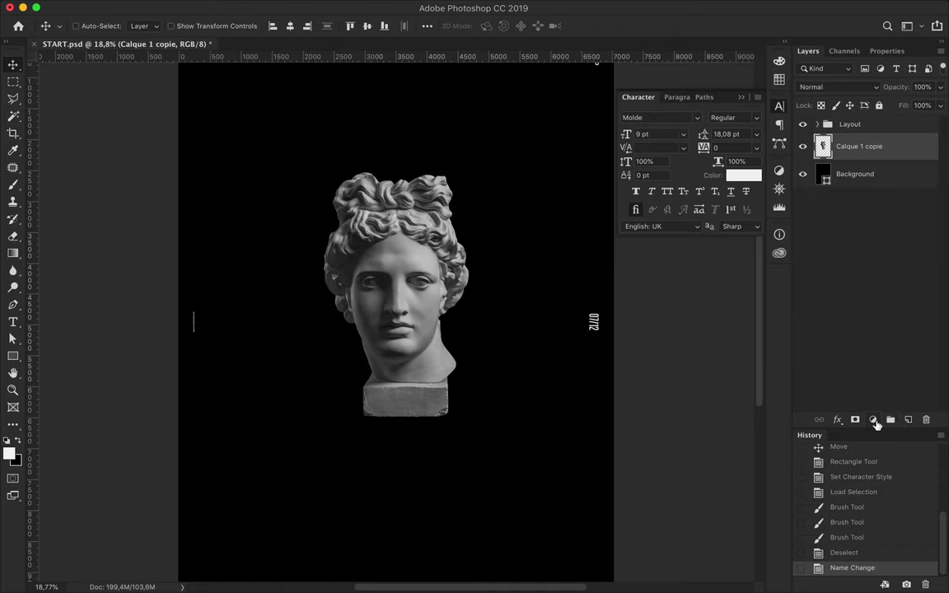
pyautogui.click(313, 6)
pyautogui.click(354, 89)
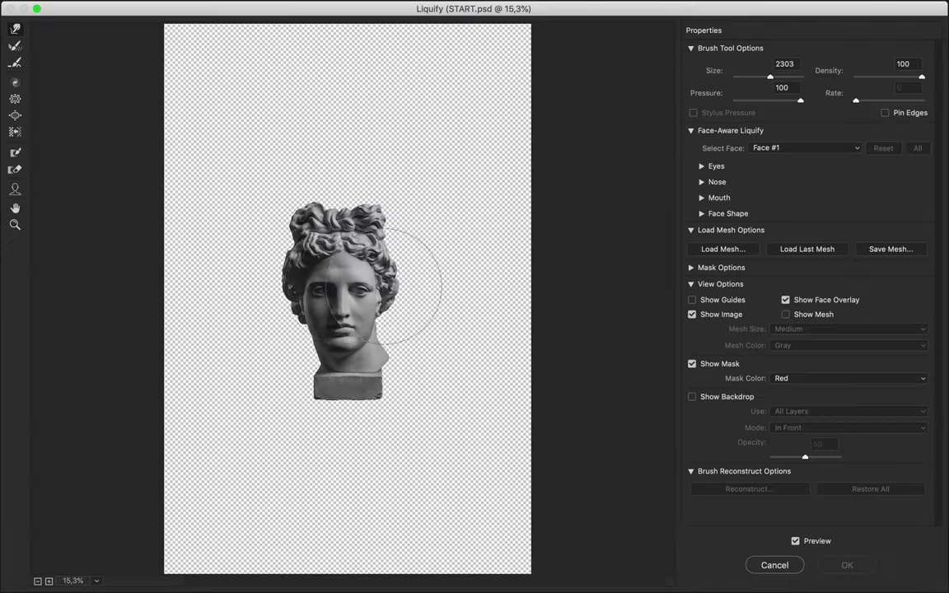
# - Swirl the statue head into a marble blob with Forward Warp and apply Liquify
pyautogui.moveTo(322, 249)
pyautogui.mouseDown()
pyautogui.moveTo(275, 201)
pyautogui.moveTo(275, 392)
pyautogui.moveTo(392, 234)
pyautogui.moveTo(346, 247)
pyautogui.moveTo(392, 148)
pyautogui.moveTo(420, 339)
pyautogui.moveTo(248, 330)
pyautogui.moveTo(321, 387)
pyautogui.moveTo(482, 346)
pyautogui.moveTo(470, 378)
pyautogui.moveTo(343, 181)
pyautogui.moveTo(301, 193)
pyautogui.moveTo(492, 329)
pyautogui.moveTo(436, 408)
pyautogui.moveTo(362, 437)
pyautogui.moveTo(330, 346)
pyautogui.moveTo(343, 470)
pyautogui.mouseUp()
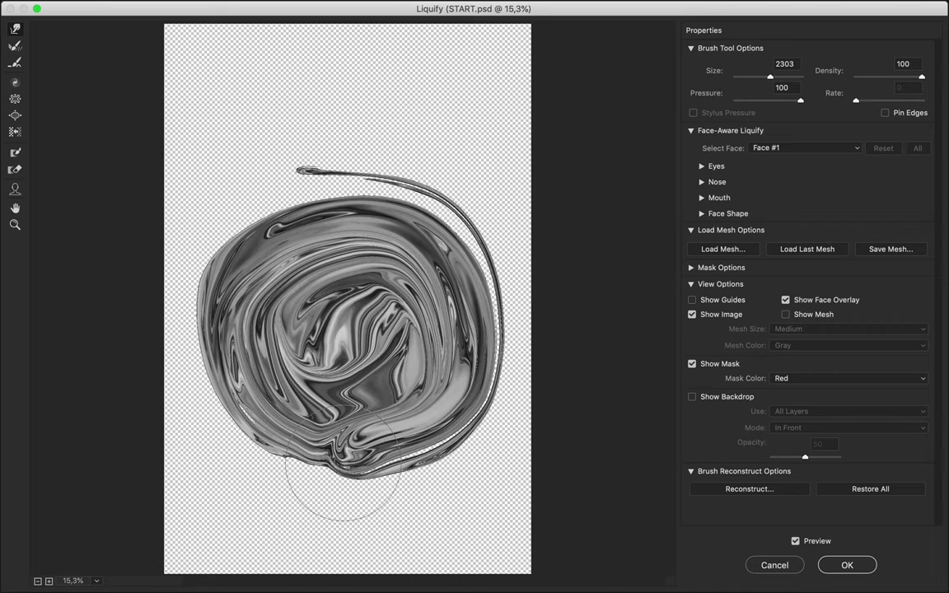
pyautogui.click(847, 564)
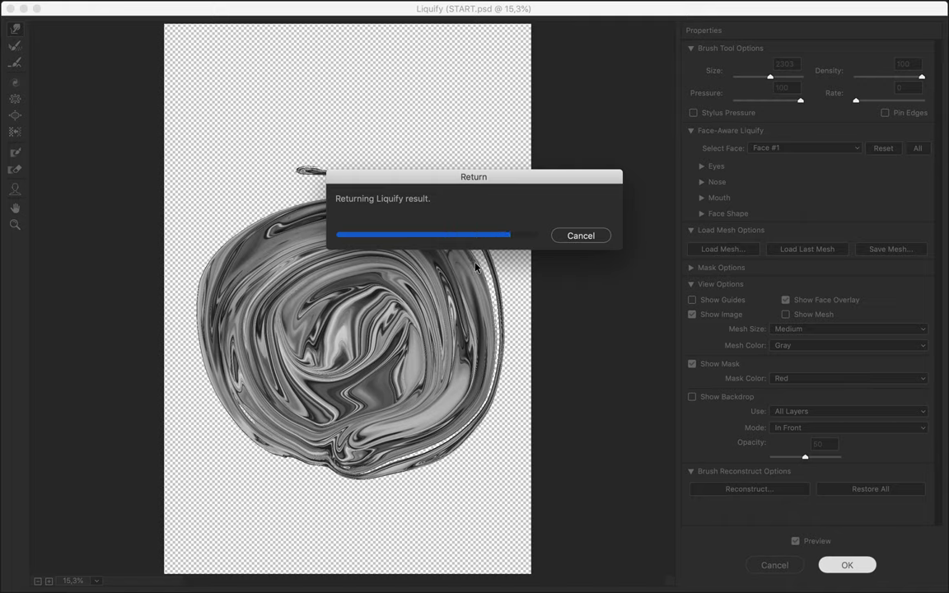
# - Draw a large circle over the marble with the Ellipse tool, replacing an accidental rectangle
pyautogui.press('u')
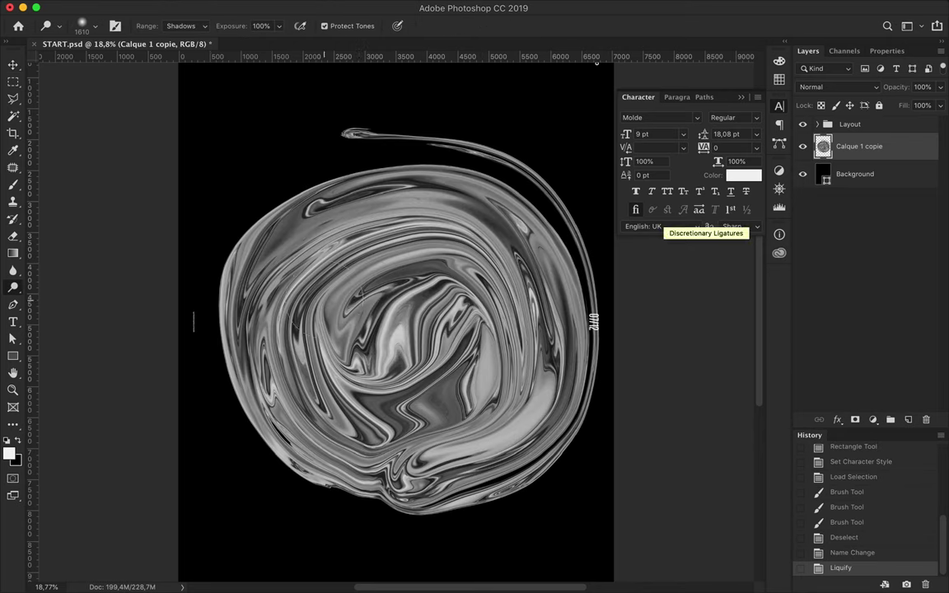
pyautogui.moveTo(427, 334); pyautogui.dragTo(608, 463)
pyautogui.hotkey('ctrl', 'z')
pyautogui.rightClick(12, 356)
pyautogui.click(49, 346)
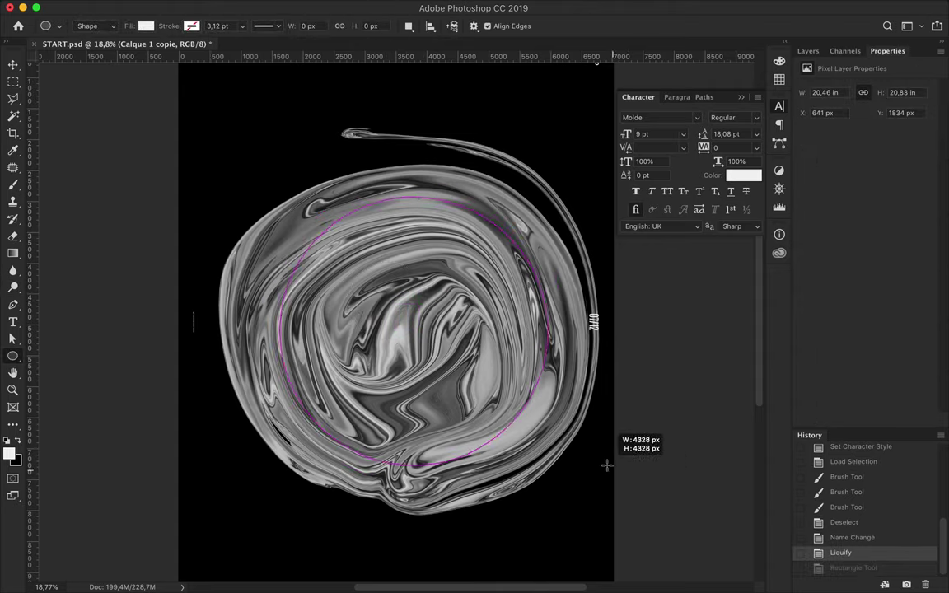
pyautogui.moveTo(859, 171); pyautogui.dragTo(859, 138)
# - Clip the marble into the circle and center it horizontally and vertically on the poster
pyautogui.hotkey('ctrl', 'alt', 'g')
pyautogui.press('m')
pyautogui.press('v')
pyautogui.moveTo(449, 291); pyautogui.dragTo(438, 298)
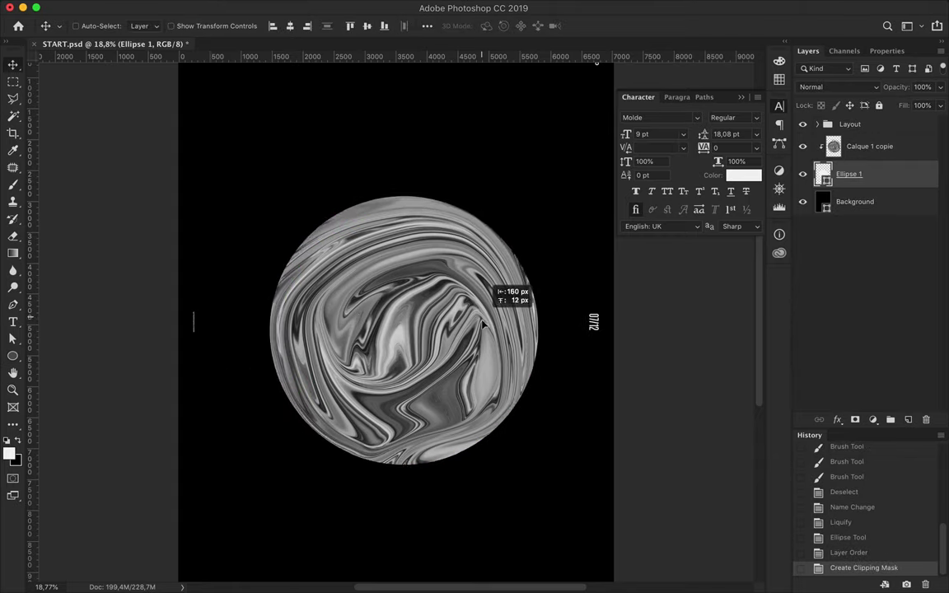
pyautogui.click(290, 25)
pyautogui.click(367, 26)
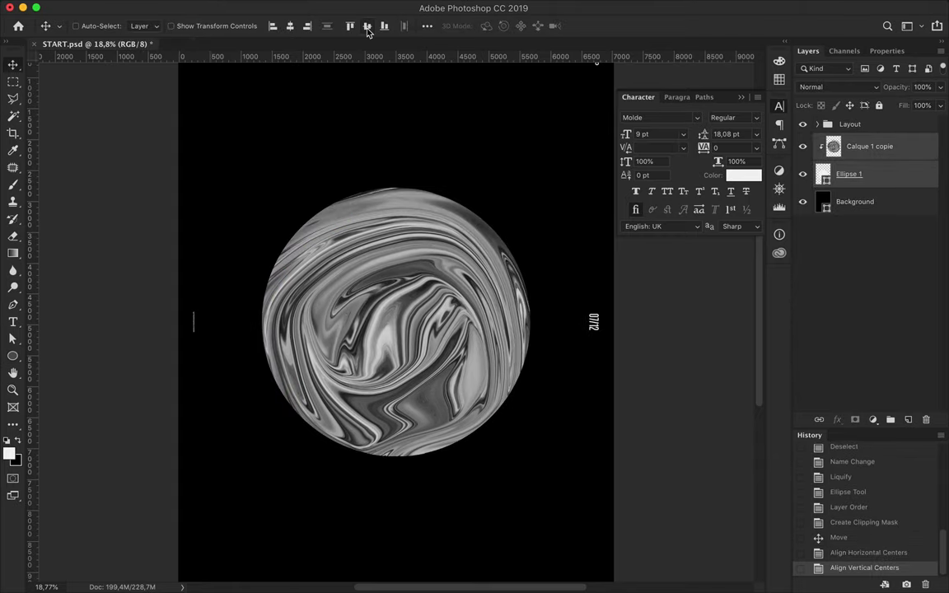
# - Shift the marble texture inside the circle and duplicate the marble layer to the top
pyautogui.click(869, 147)
pyautogui.moveTo(421, 247); pyautogui.dragTo(468, 253)
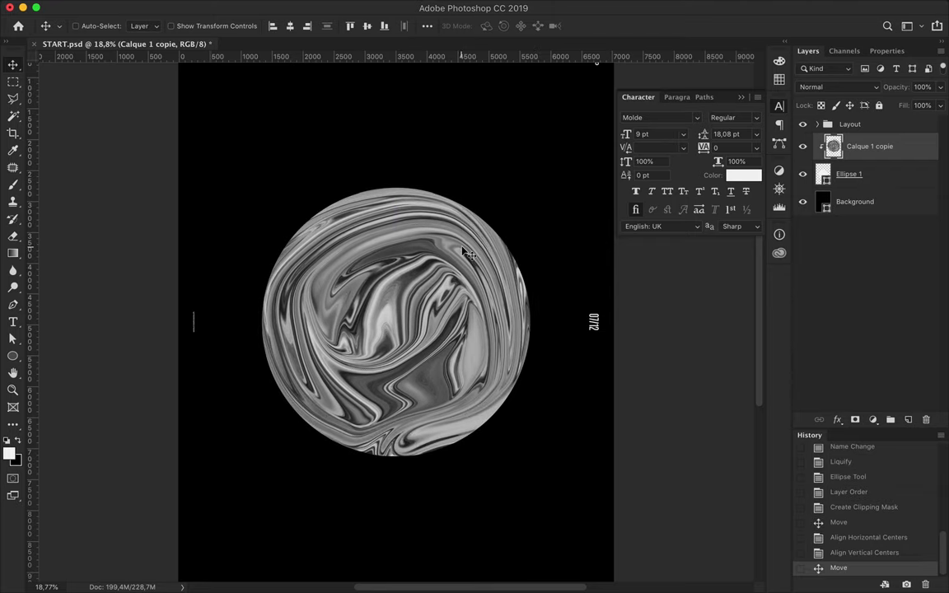
pyautogui.click(880, 178)
pyautogui.click(880, 149)
pyautogui.hotkey('ctrl', 'j')
pyautogui.hotkey('ctrl', 'alt', 'g')
pyautogui.click(324, 8)
pyautogui.moveTo(333, 201)
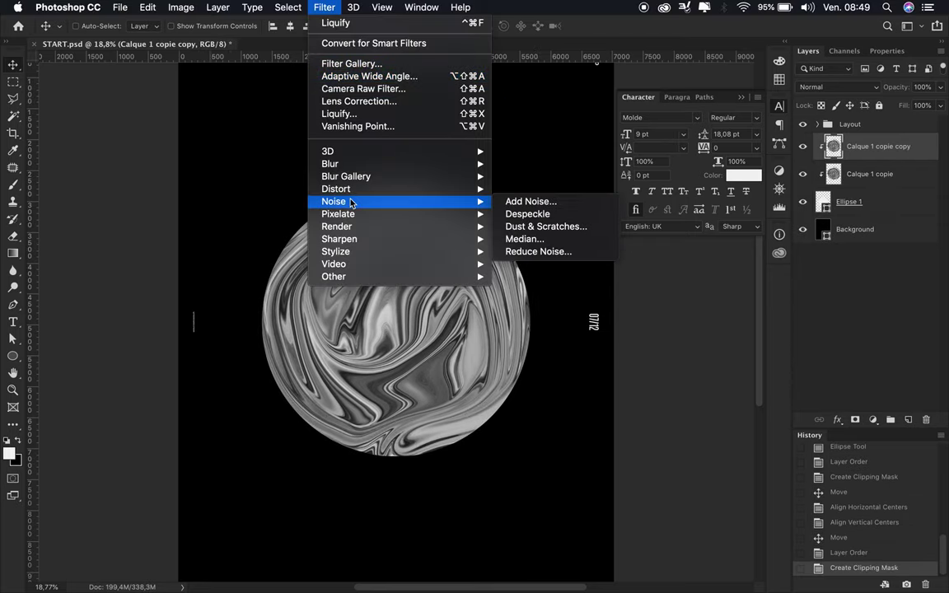
# - Apply Dust & Scratches to the marble copy with a low radius and raised threshold
pyautogui.click(528, 226)
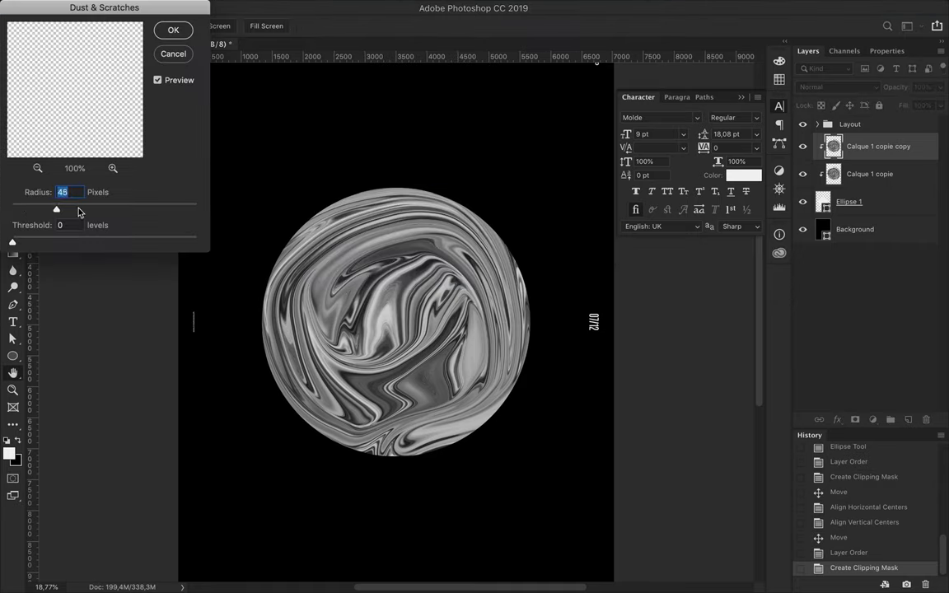
pyautogui.moveTo(79, 211); pyautogui.dragTo(99, 209)
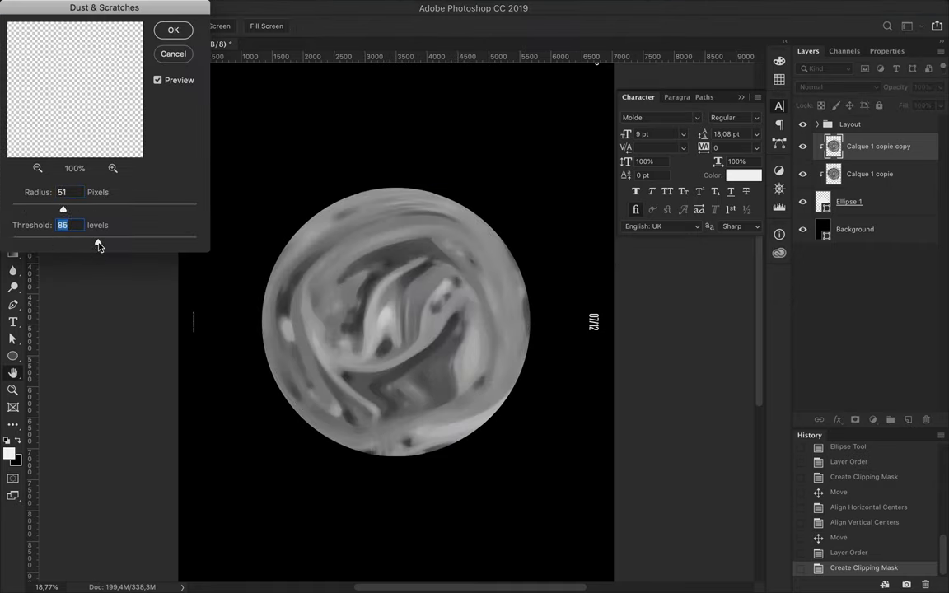
pyautogui.moveTo(175, 245); pyautogui.dragTo(210, 246)
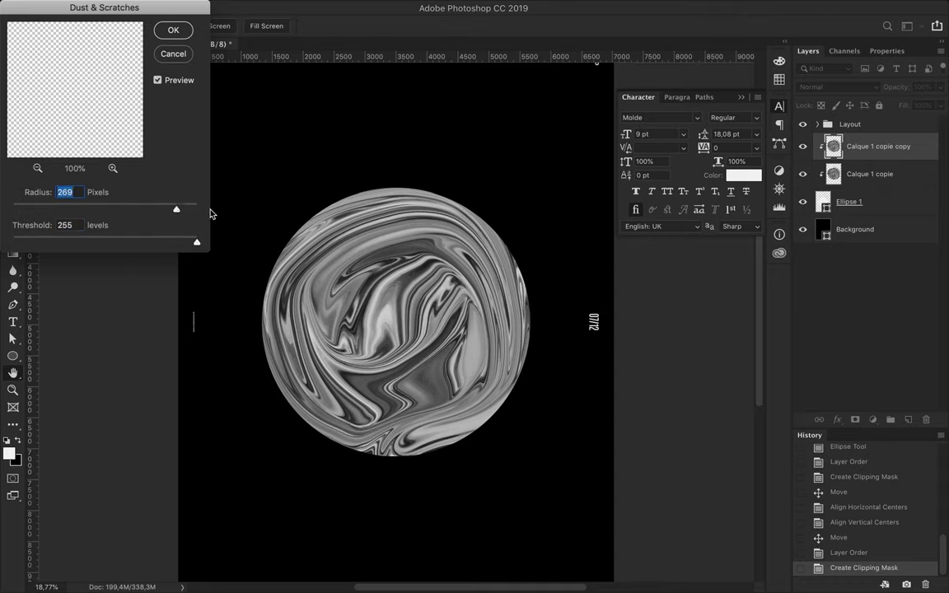
pyautogui.moveTo(149, 213); pyautogui.dragTo(12, 211)
pyautogui.press('Return')
# - Apply Filter > Stylize > Solarize to the sphere
pyautogui.click(324, 8)
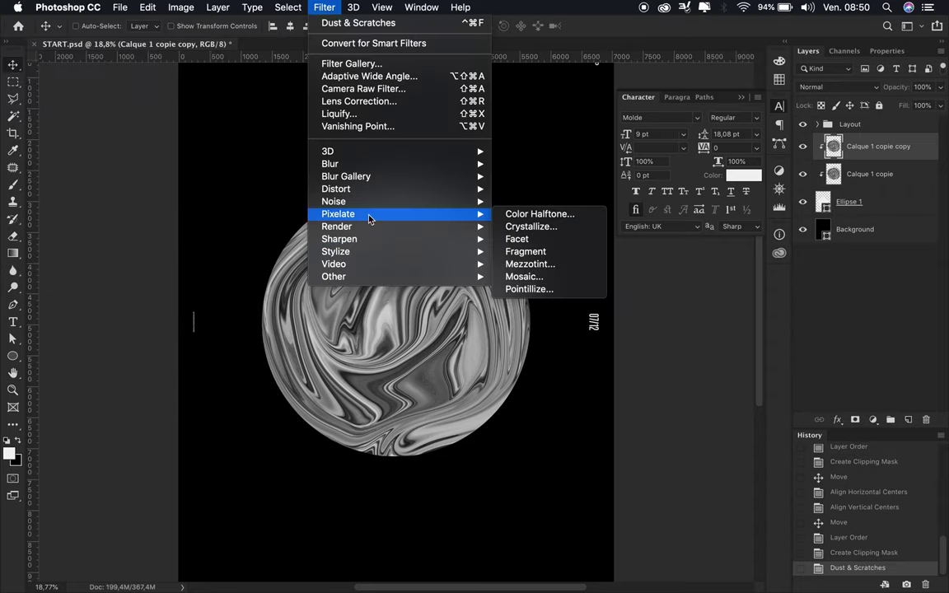
pyautogui.click(526, 318)
pyautogui.click(324, 8)
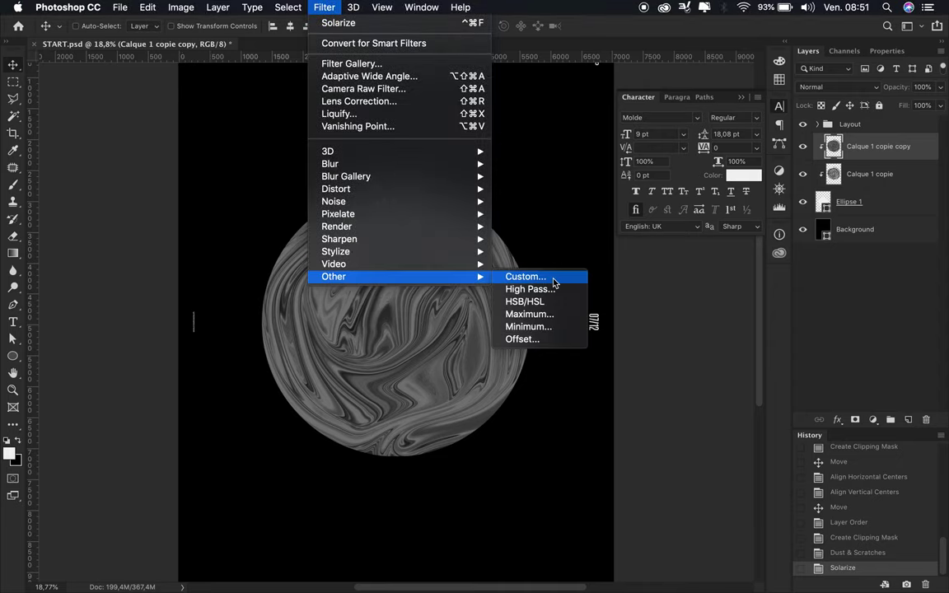
# - Add a clipped Levels adjustment brightening the sphere's highlights, then merge it down
pyautogui.click(873, 420)
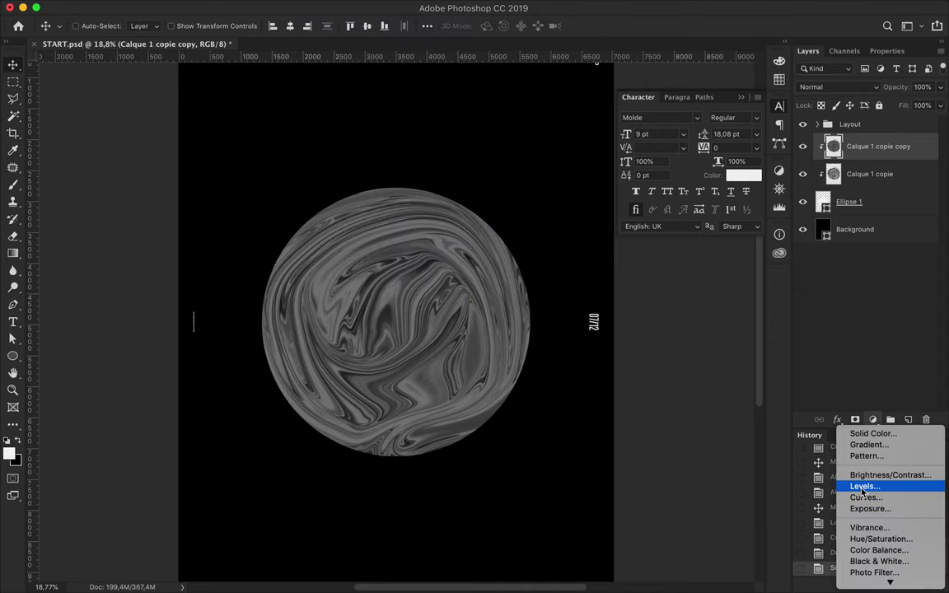
pyautogui.click(866, 486)
pyautogui.moveTo(930, 188); pyautogui.dragTo(838, 193)
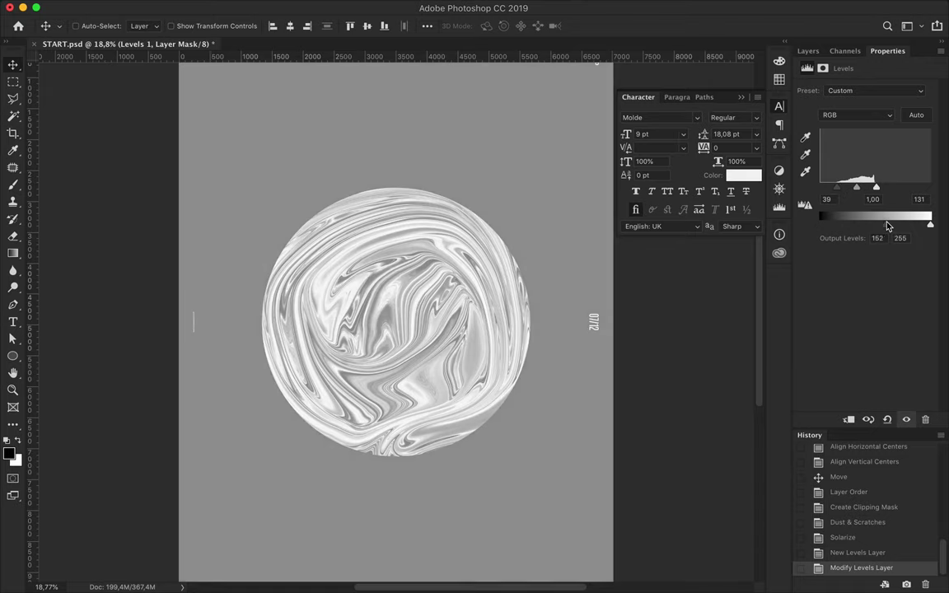
pyautogui.hotkey('ctrl', 'alt', 'g')
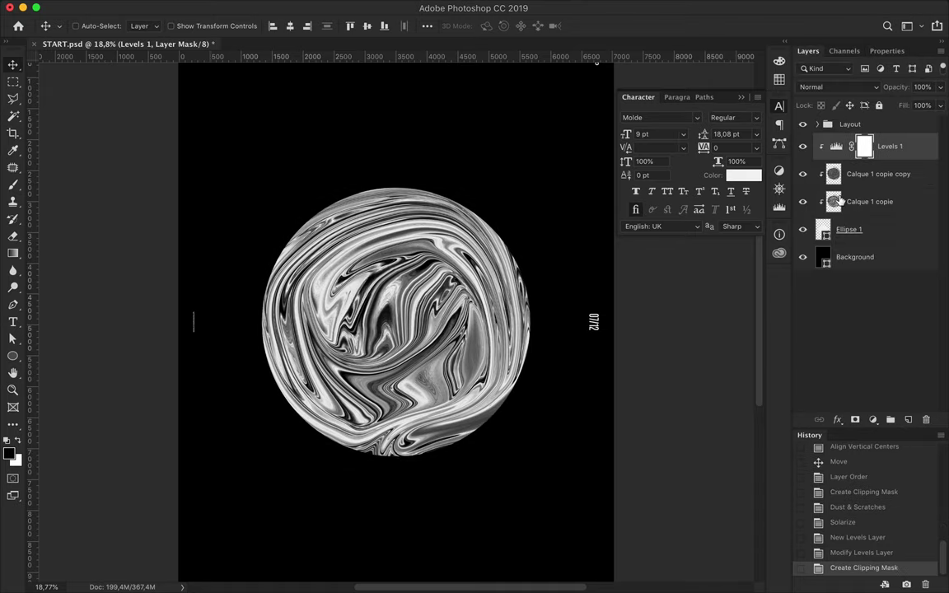
pyautogui.hotkey('ctrl', 'e')
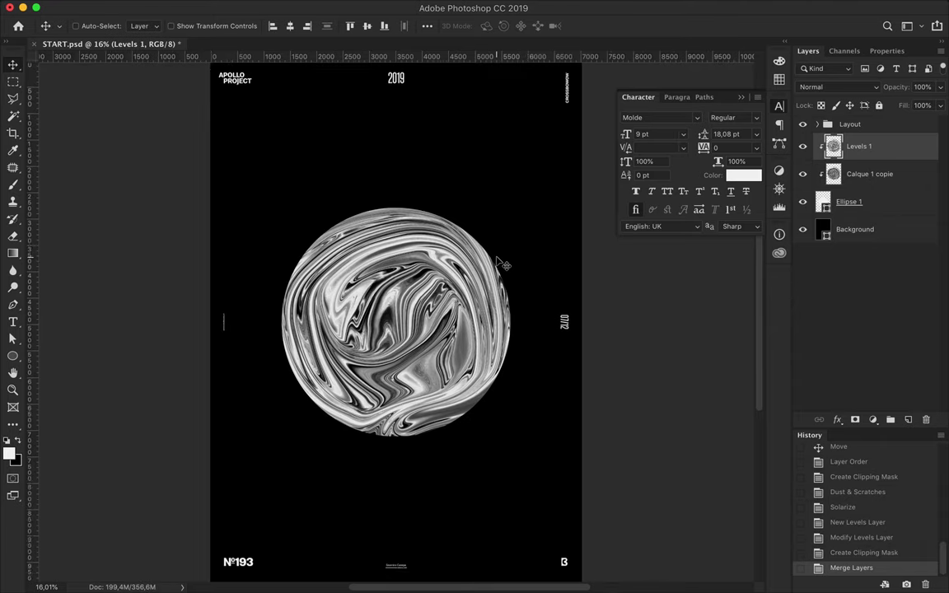
pyautogui.press('t')
pyautogui.click(313, 177)
# - Give the APOLLO title 1200 letter spacing and center it horizontally on the poster
pyautogui.hotkey('ctrl', 'Return')
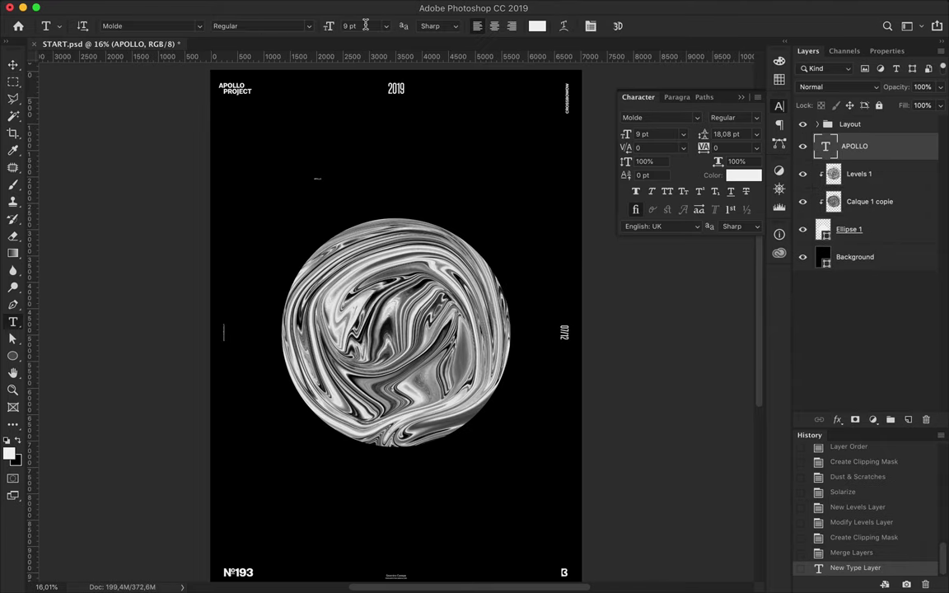
pyautogui.write('29')
pyautogui.click(730, 148)
pyautogui.write('1200')
pyautogui.press('Return')
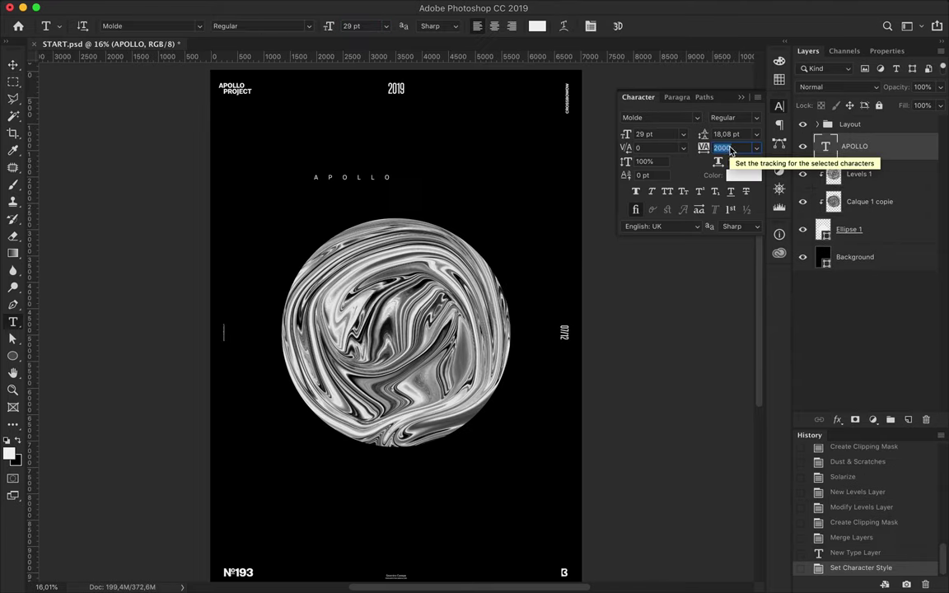
pyautogui.hotkey('shift', 'Up')
pyautogui.hotkey('shift', 'Up')
pyautogui.hotkey('shift', 'Up')
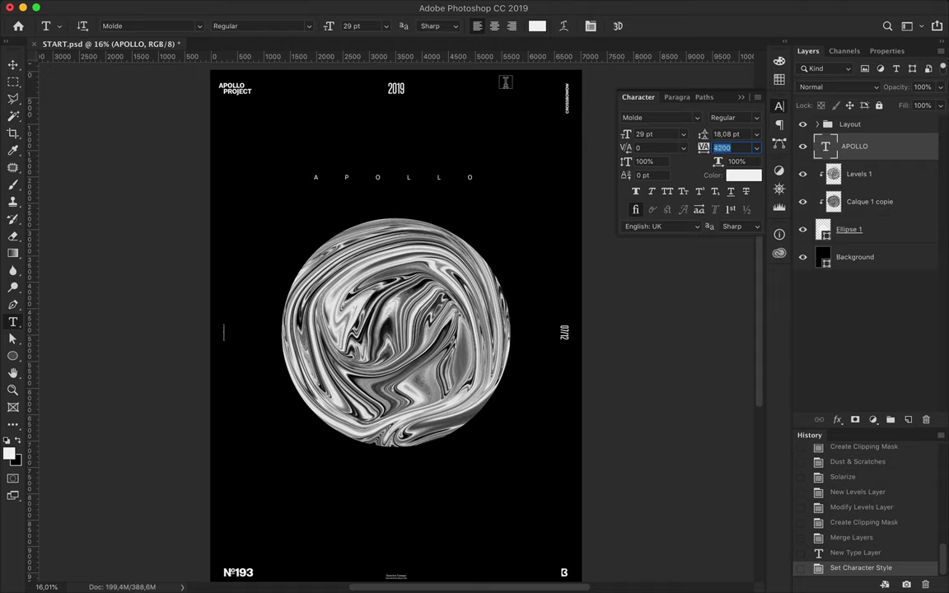
pyautogui.press('Return')
pyautogui.press('v')
pyautogui.click(290, 25)
# - Copy the title below the sphere, change it to '365°', and center it horizontally
pyautogui.moveTo(383, 165)
pyautogui.mouseDown()
pyautogui.moveTo(412, 181)
pyautogui.moveTo(408, 488)
pyautogui.mouseUp()
pyautogui.doubleClick(408, 486)
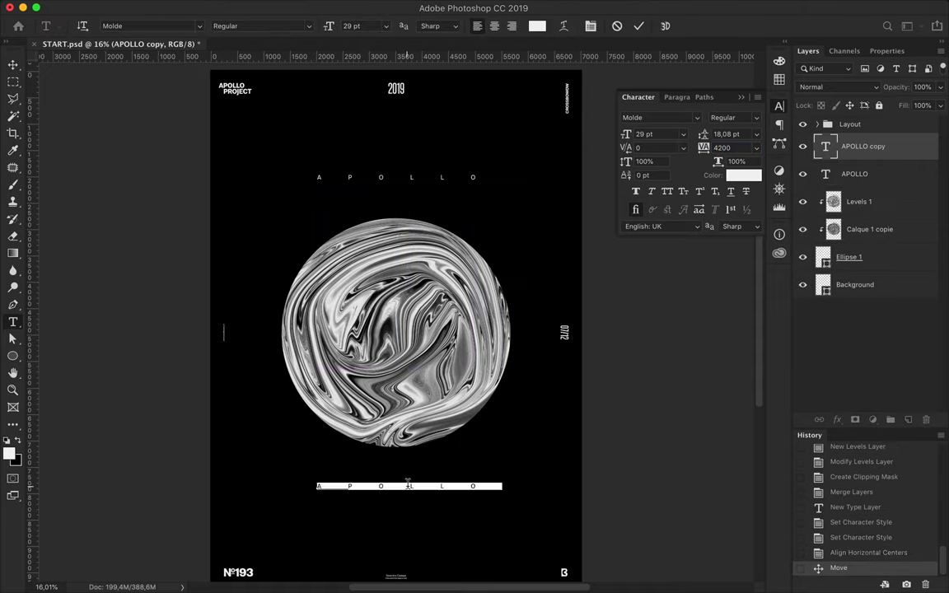
pyautogui.write('365°')
pyautogui.press('Escape')
pyautogui.press('v')
pyautogui.click(290, 28)
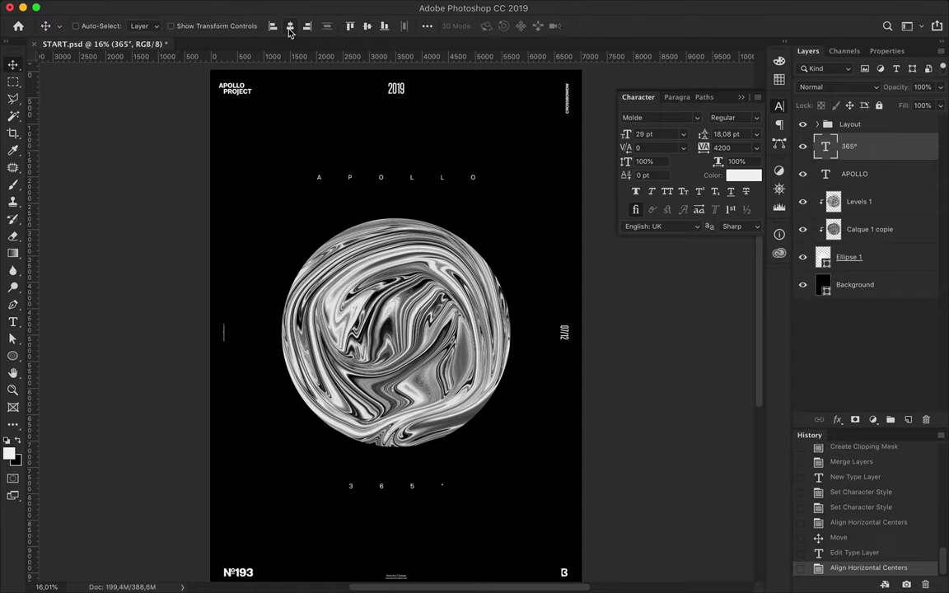
# - Make a vertical 'POSTER' copy on the sphere's left side, centered vertically
pyautogui.moveTo(412, 183); pyautogui.dragTo(346, 306)
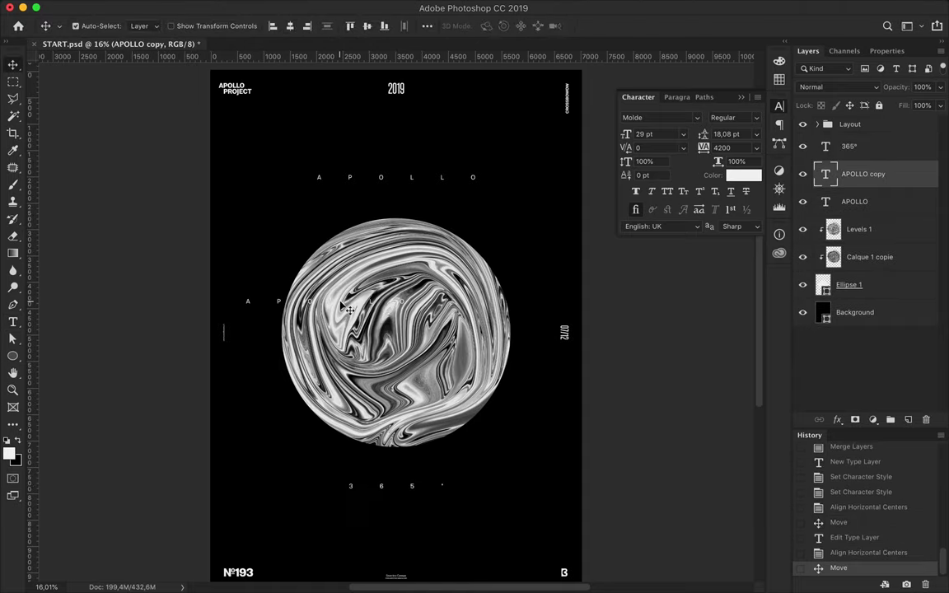
pyautogui.hotkey('ctrl', 't')
pyautogui.moveTo(462, 318)
pyautogui.mouseDown()
pyautogui.moveTo(318, 175)
pyautogui.moveTo(311, 189)
pyautogui.mouseUp()
pyautogui.moveTo(341, 261); pyautogui.dragTo(261, 260)
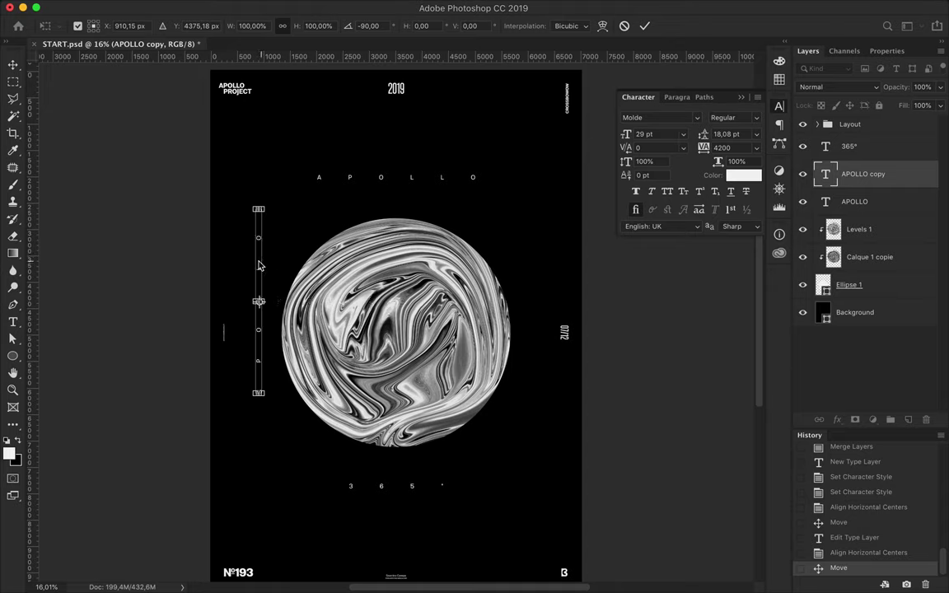
pyautogui.doubleClick(259, 264)
pyautogui.write('POSTER')
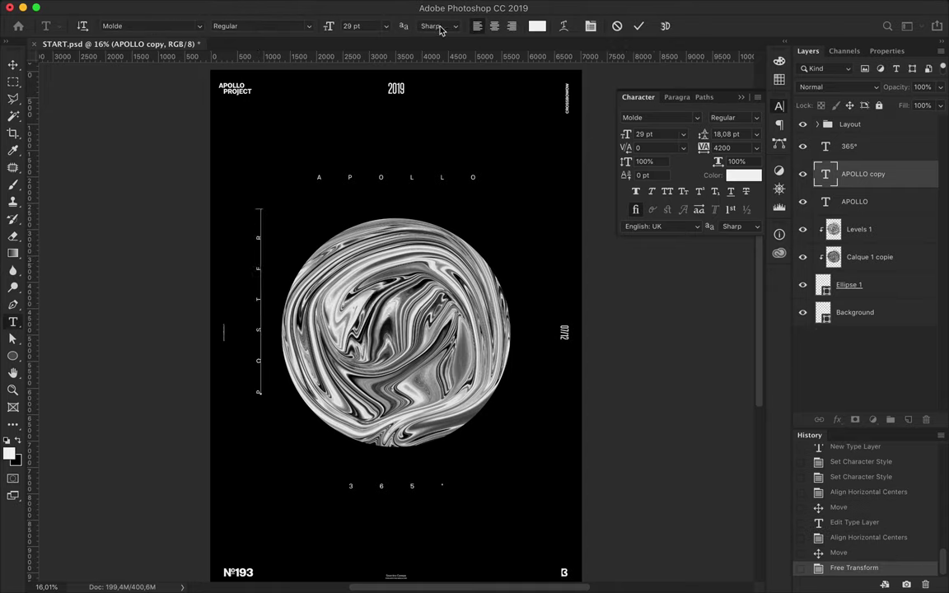
pyautogui.hotkey('ctrl', 'Return')
pyautogui.press('v')
pyautogui.click(367, 26)
# - Copy POSTER to the right side as vertical 'CHALLENGE' text, centered vertically
pyautogui.moveTo(248, 257)
pyautogui.mouseDown()
pyautogui.moveTo(527, 257)
pyautogui.moveTo(576, 418)
pyautogui.mouseUp()
pyautogui.hotkey('ctrl', 't')
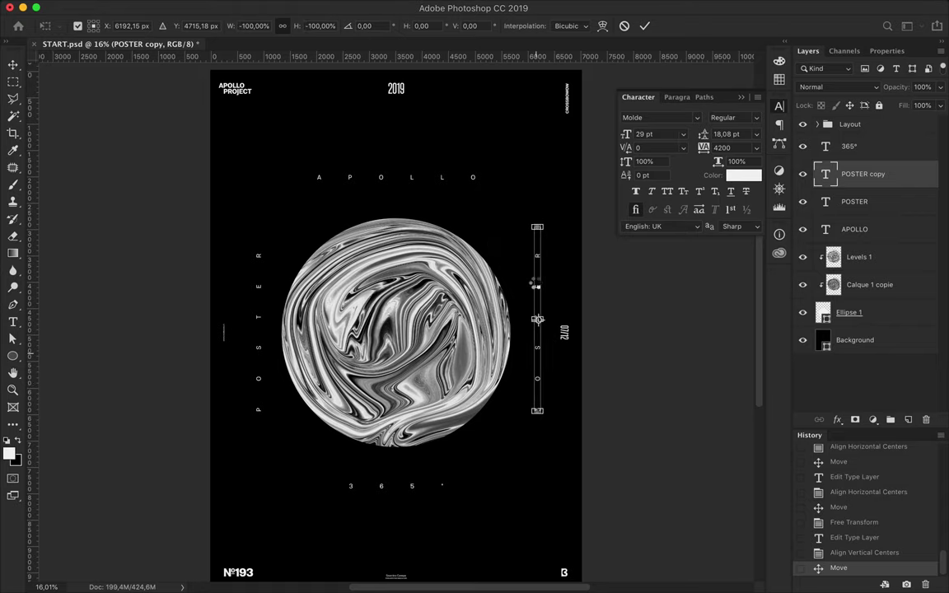
pyautogui.press('Return')
pyautogui.doubleClick(537, 284)
pyautogui.hotkey('ctrl', 'Return')
pyautogui.press('v')
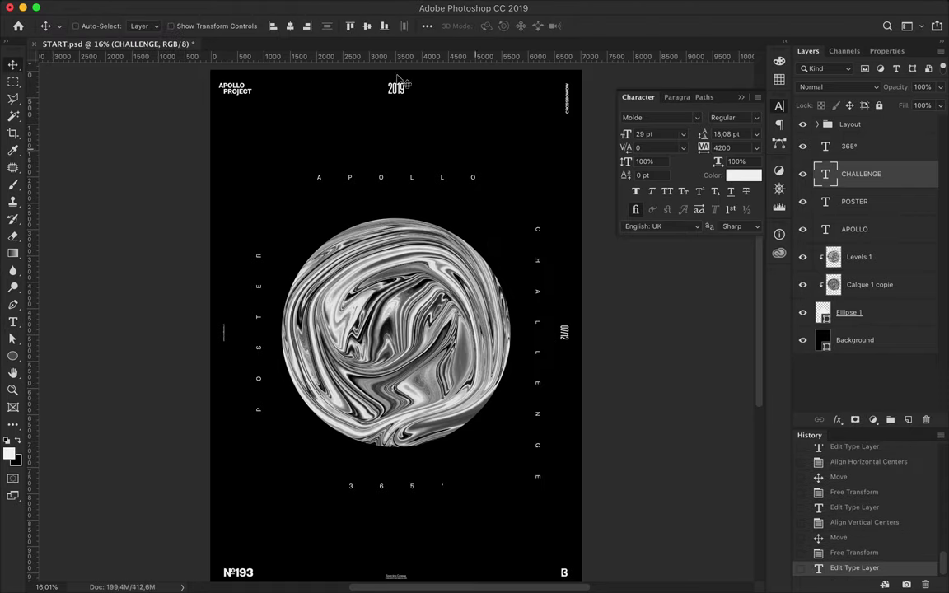
pyautogui.click(367, 25)
# - Nudge POSTER slightly left and fine-center the 365° text under the sphere
pyautogui.moveTo(257, 320); pyautogui.dragTo(251, 320)
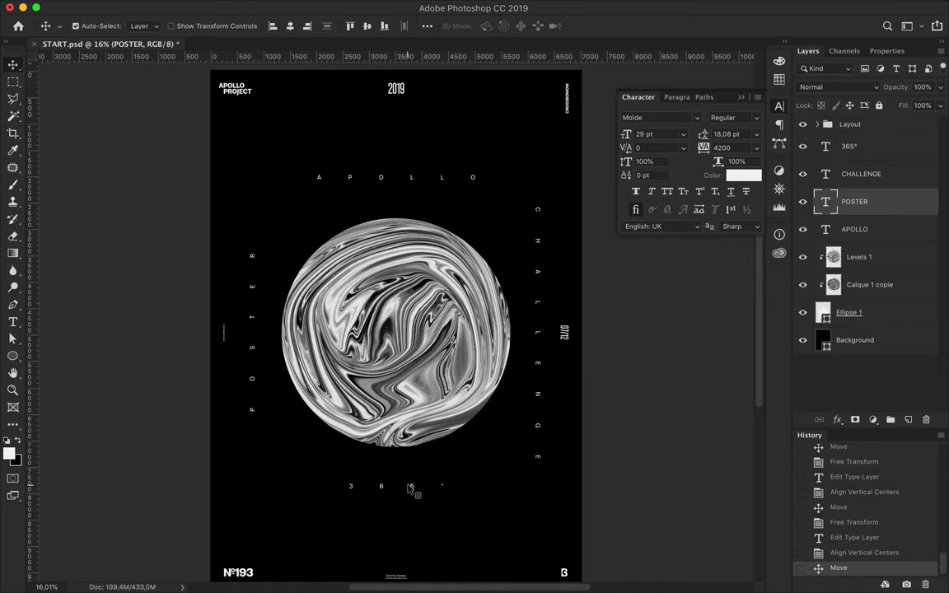
pyautogui.moveTo(409, 489); pyautogui.dragTo(413, 491)
pyautogui.scroll(-1, 417, 198)
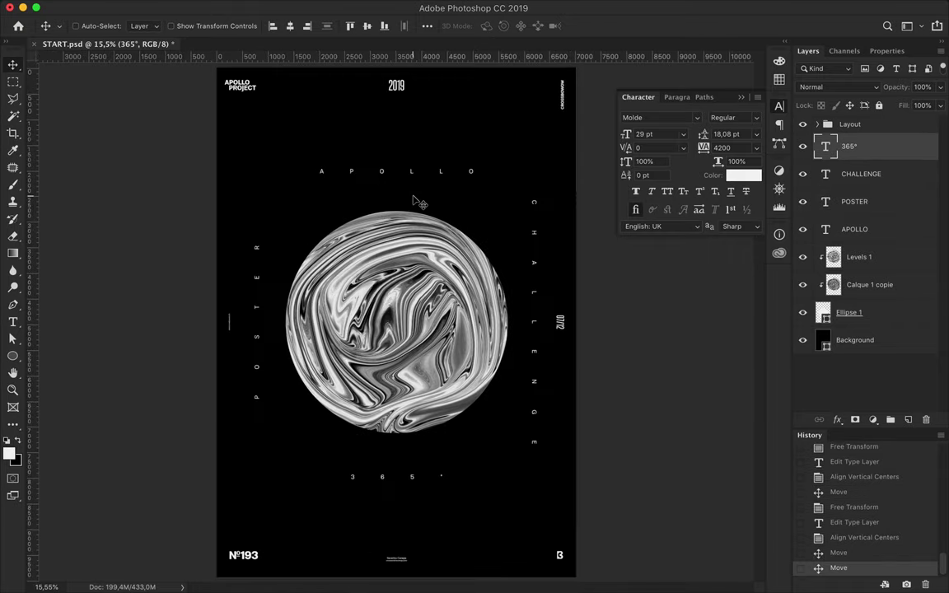
pyautogui.scroll(-2, 486, 261)
pyautogui.click(880, 257)
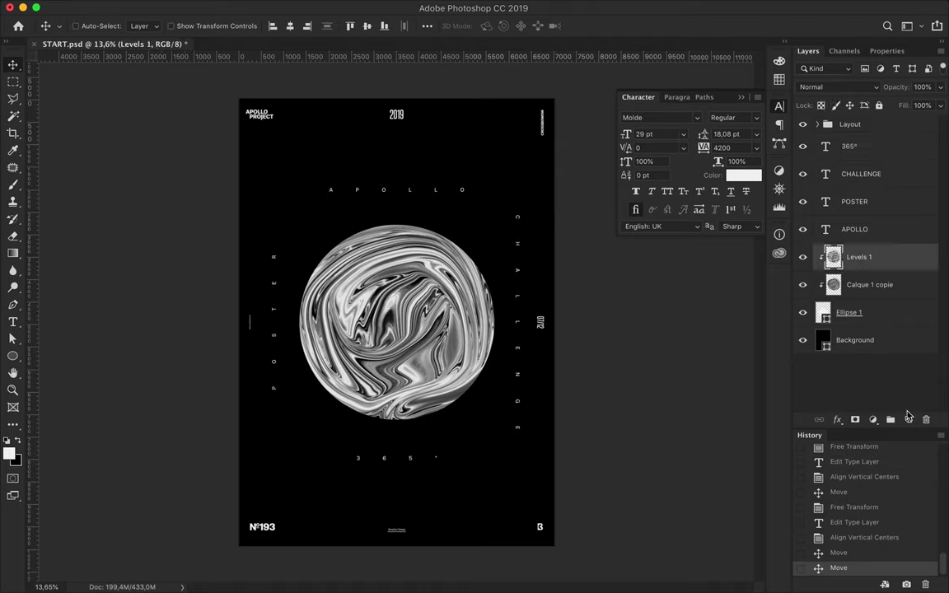
# - Add a new empty layer above Levels 1 and pick a brush preset
pyautogui.click(908, 419)
pyautogui.press('b')
pyautogui.click(93, 27)
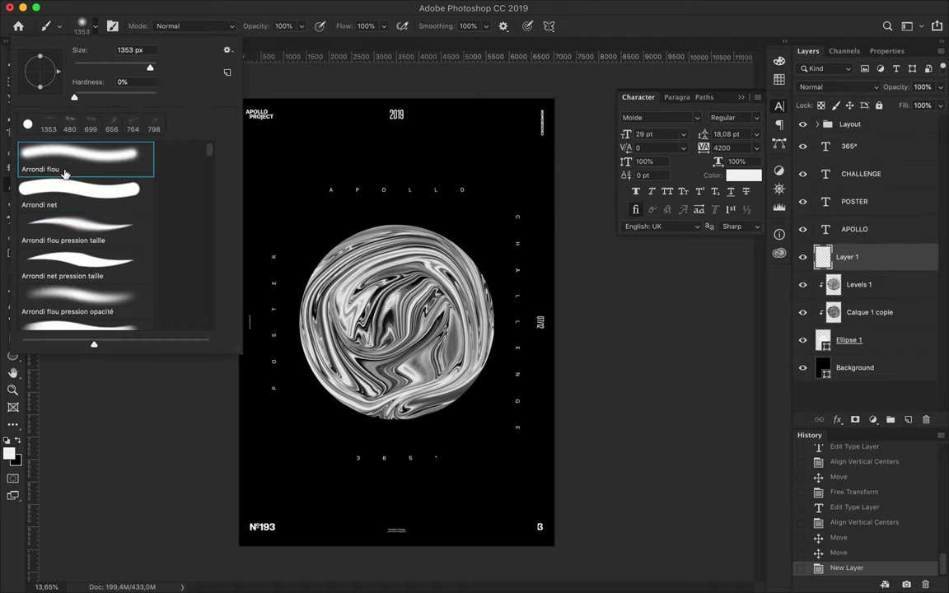
pyautogui.click(681, 104)
pyautogui.press('F6')
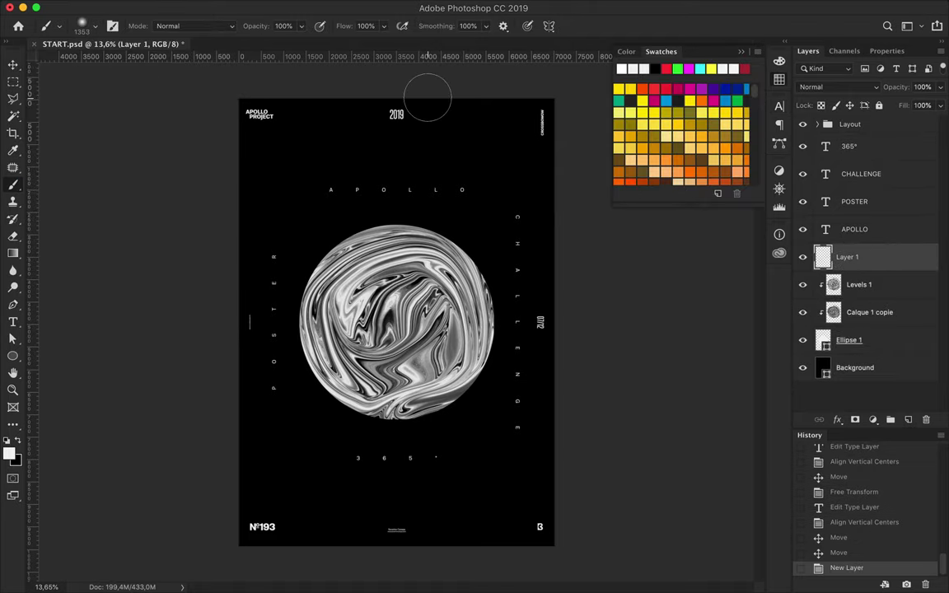
# - Set the foreground to teal #51b5ad and paint a large soft stroke left of the sphere
pyautogui.click(9, 454)
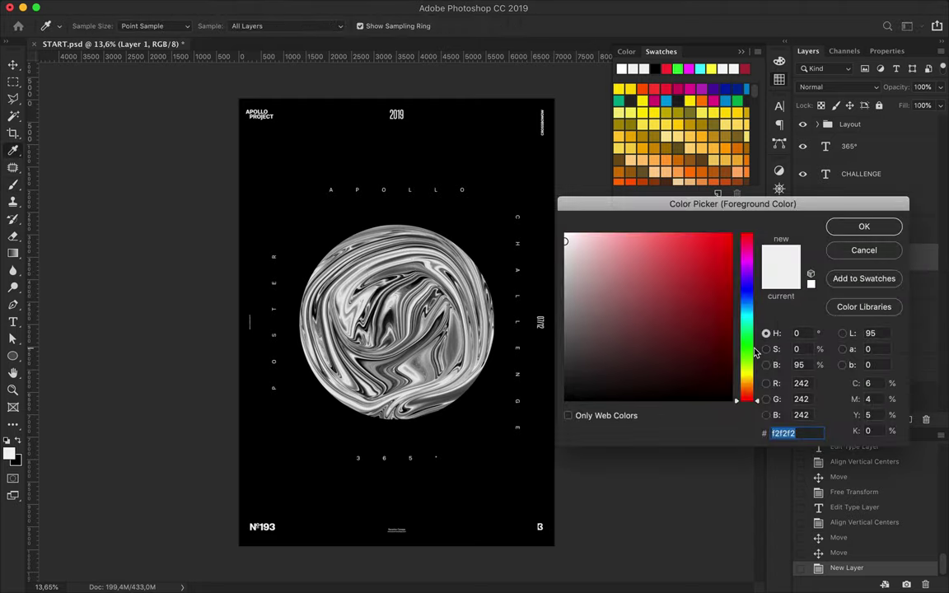
pyautogui.moveTo(746, 396); pyautogui.dragTo(746, 319)
pyautogui.click(702, 243)
pyautogui.moveTo(669, 248); pyautogui.dragTo(657, 280)
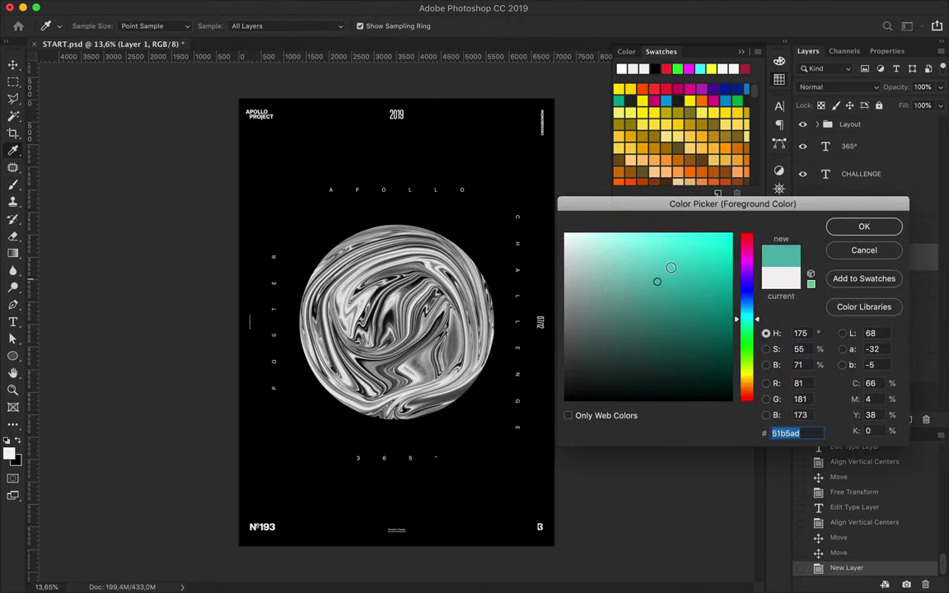
pyautogui.click(866, 228)
pyautogui.moveTo(404, 199); pyautogui.dragTo(435, 216)
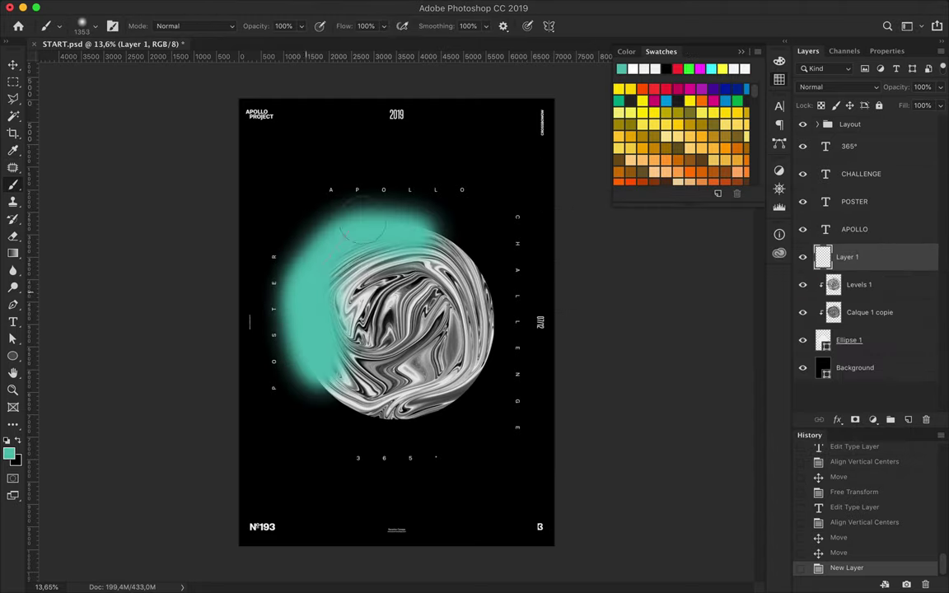
pyautogui.press('v')
pyautogui.moveTo(372, 3)
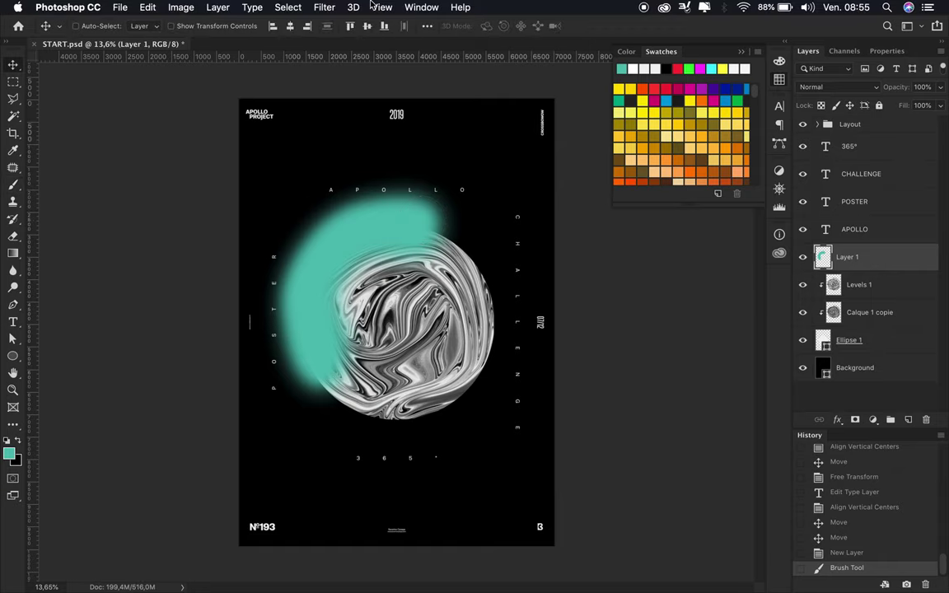
pyautogui.click(323, 7)
pyautogui.moveTo(330, 164)
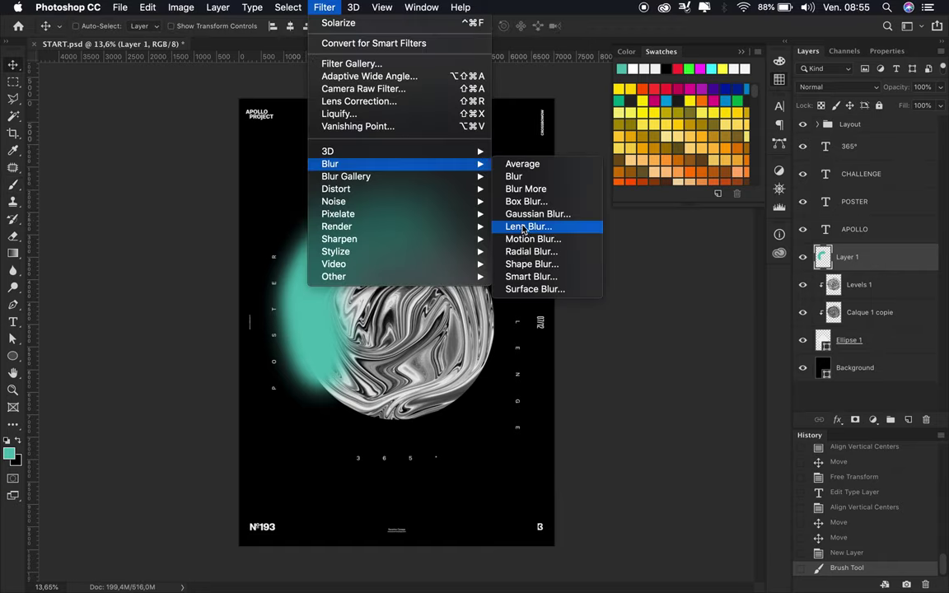
# - Blur the teal stroke with a ~294.5 px Gaussian Blur, then apply Despeckle
pyautogui.click(528, 213)
pyautogui.moveTo(684, 312); pyautogui.dragTo(699, 312)
pyautogui.click(735, 133)
pyautogui.moveTo(334, 201)
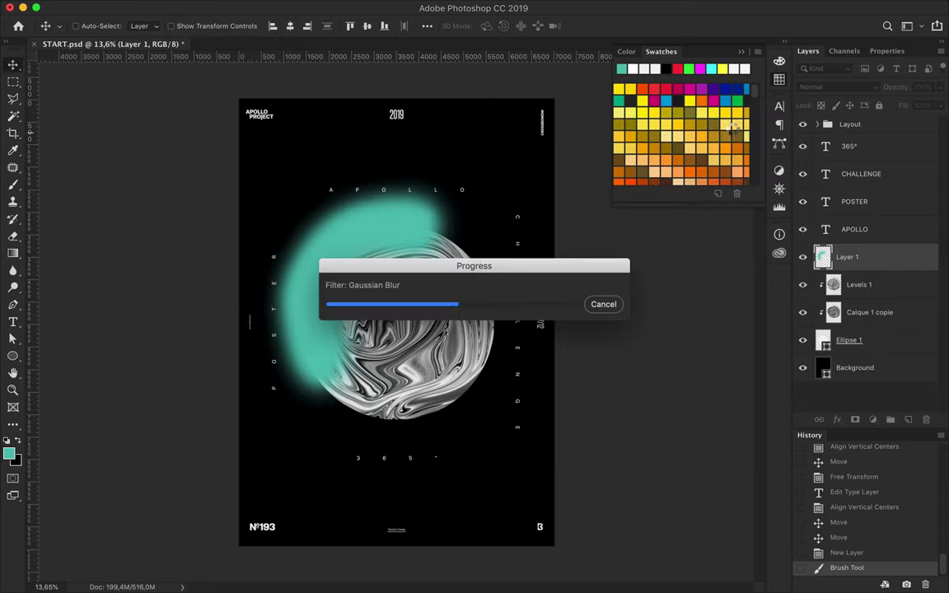
pyautogui.click(324, 7)
pyautogui.click(533, 215)
# - Duplicate the teal glow layer and add noise to the copy
pyautogui.scroll(2, 350, 243)
pyautogui.scroll(2, 350, 244)
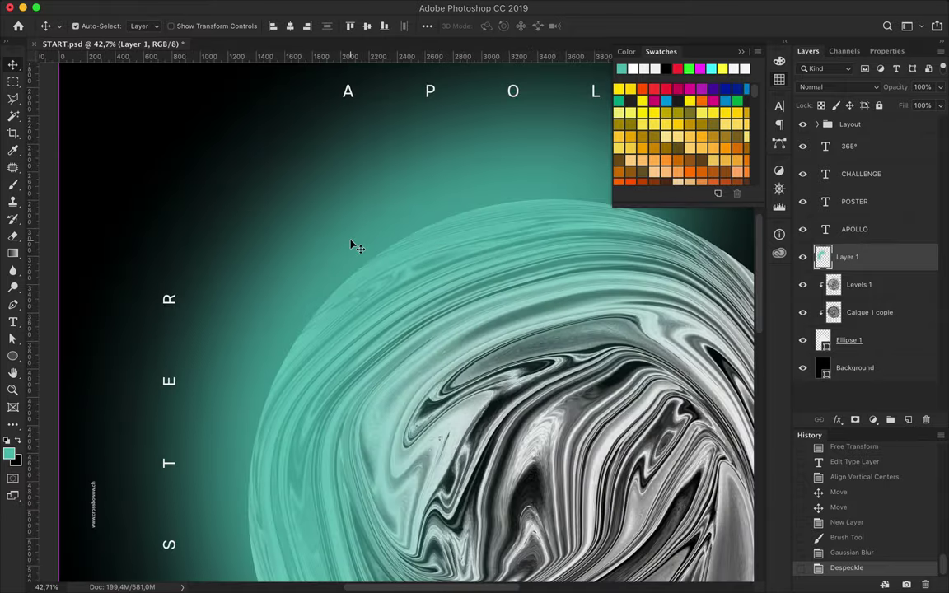
pyautogui.press('super+j')
pyautogui.click(324, 6)
pyautogui.moveTo(334, 201)
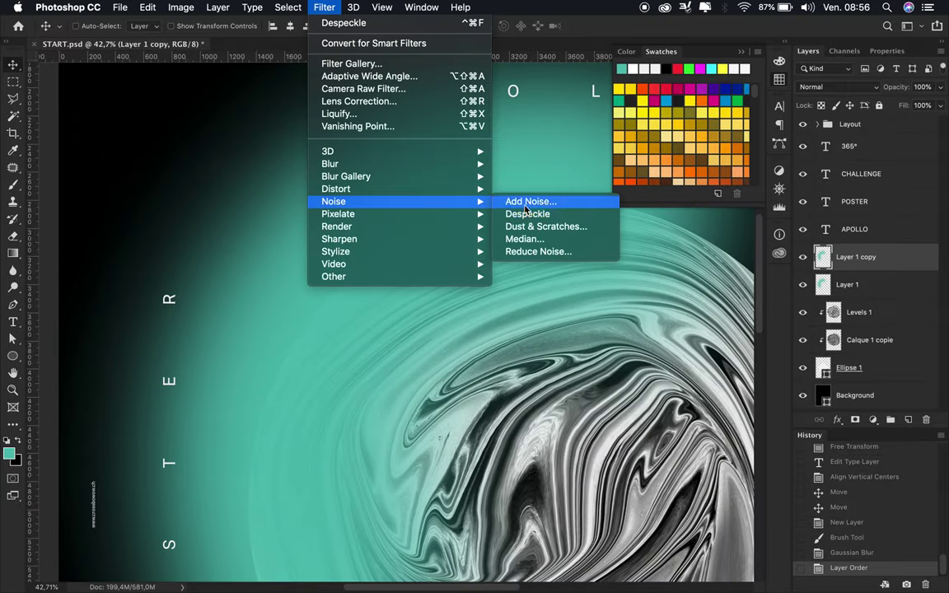
pyautogui.click(525, 206)
pyautogui.click(169, 31)
# - Set the glow copy to Linear Dodge (Add), move it down-left, and lower its fill to 59%
pyautogui.click(836, 86)
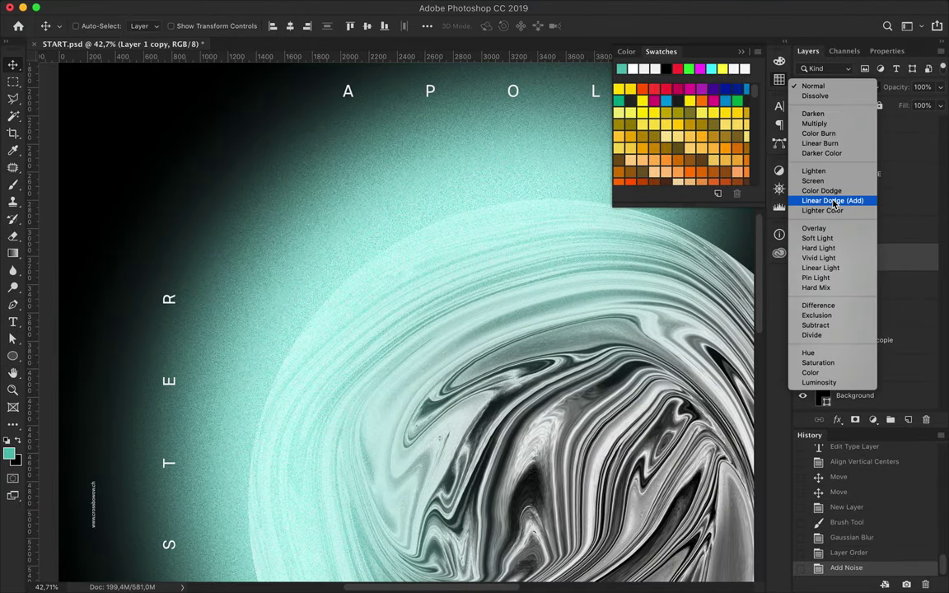
pyautogui.click(834, 201)
pyautogui.scroll(-1, 470, 311)
pyautogui.scroll(-3, 355, 265)
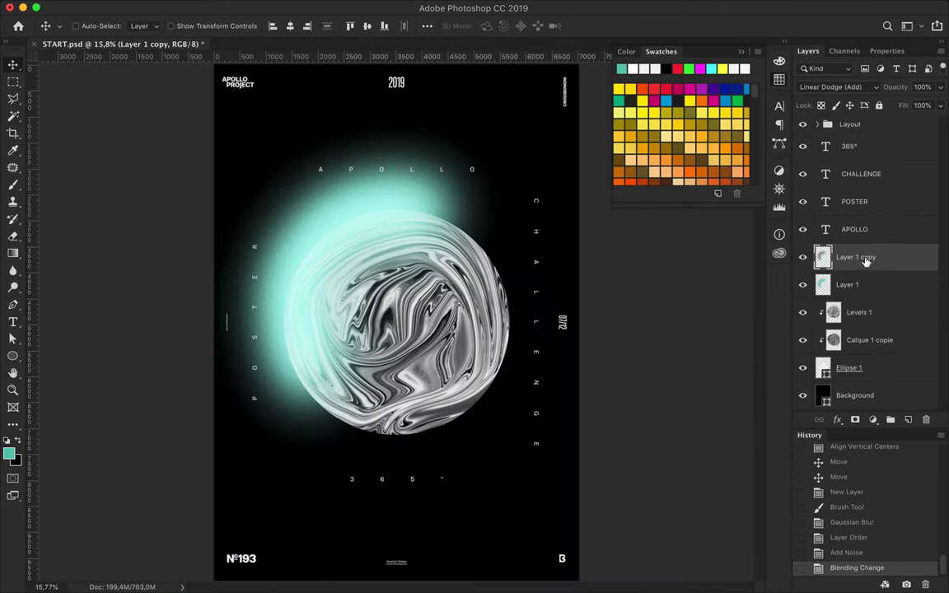
pyautogui.moveTo(377, 211); pyautogui.dragTo(352, 258)
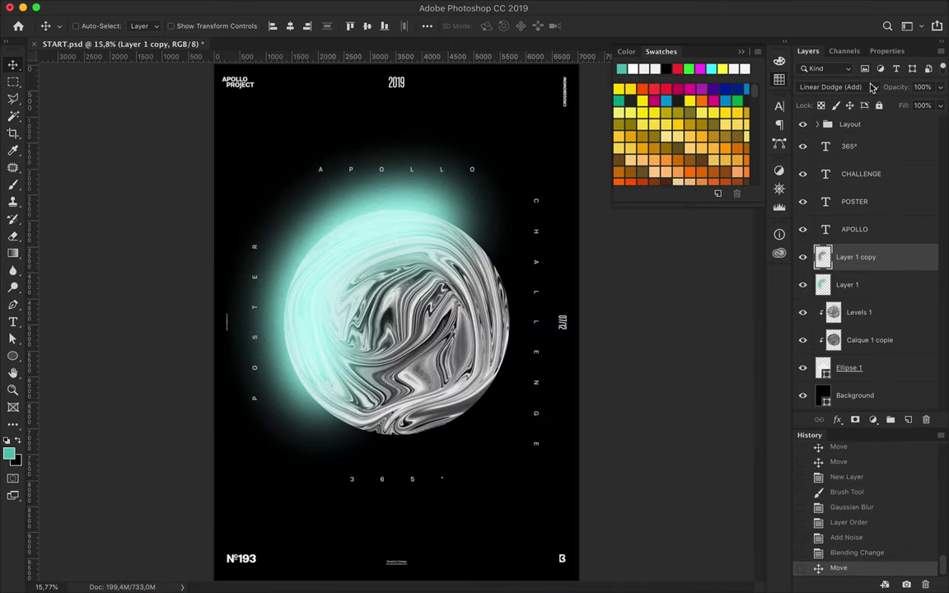
pyautogui.click(872, 87)
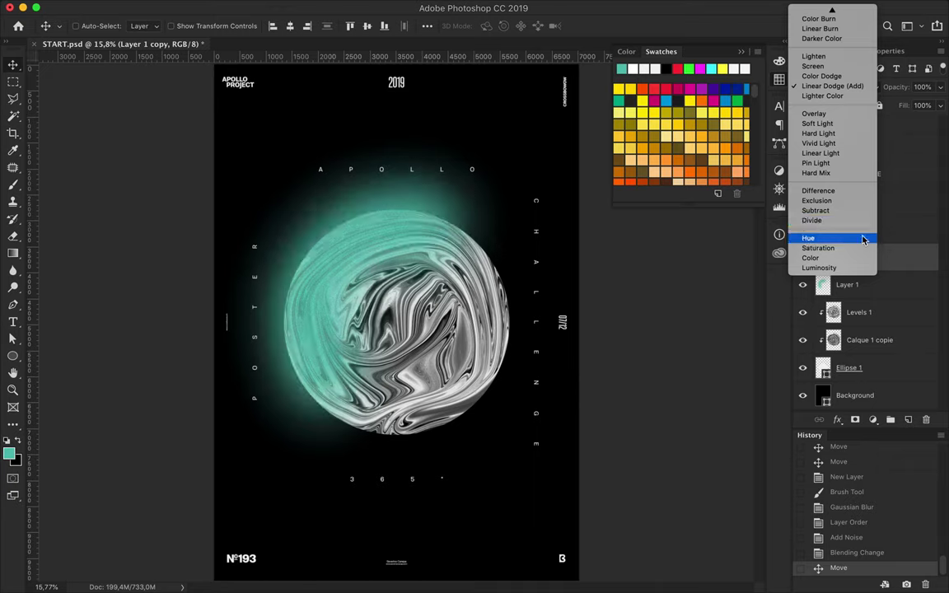
pyautogui.click(826, 87)
pyautogui.hotkey('shift', '5')
pyautogui.hotkey('shift', '9')
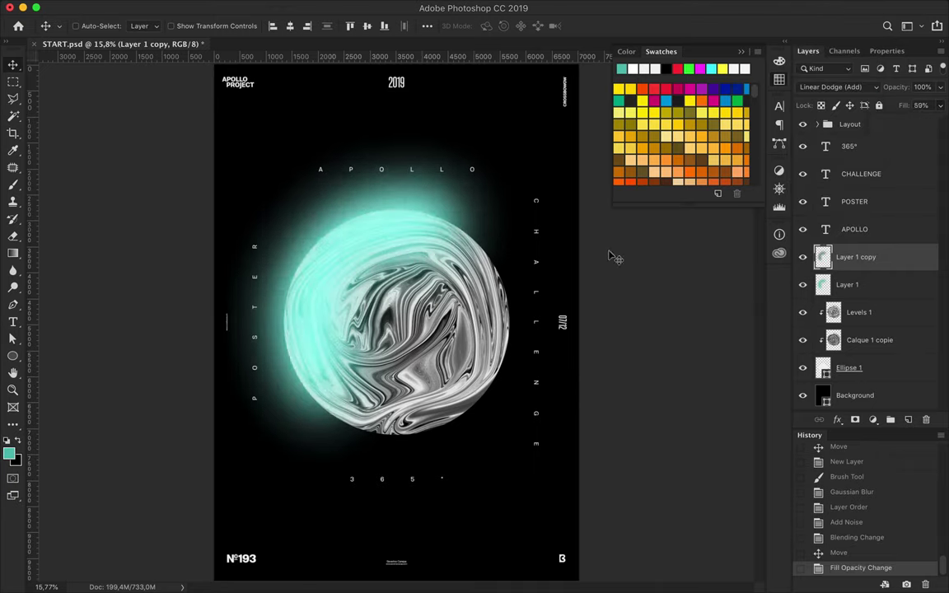
# - Brush a dark blue (#2f3cbe) stroke along the sphere's right edge on a new layer
pyautogui.press('b')
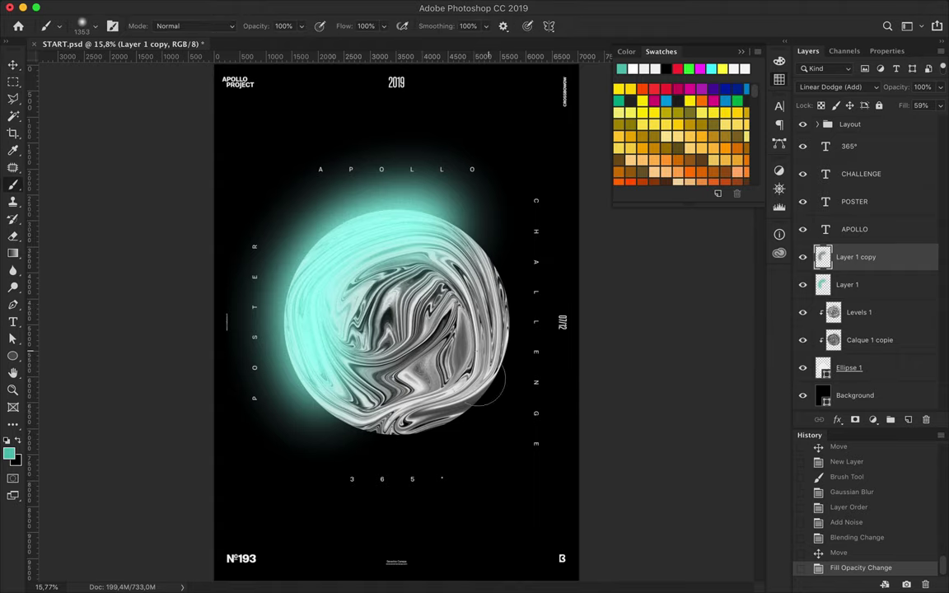
pyautogui.click(10, 454)
pyautogui.moveTo(663, 278); pyautogui.dragTo(690, 335)
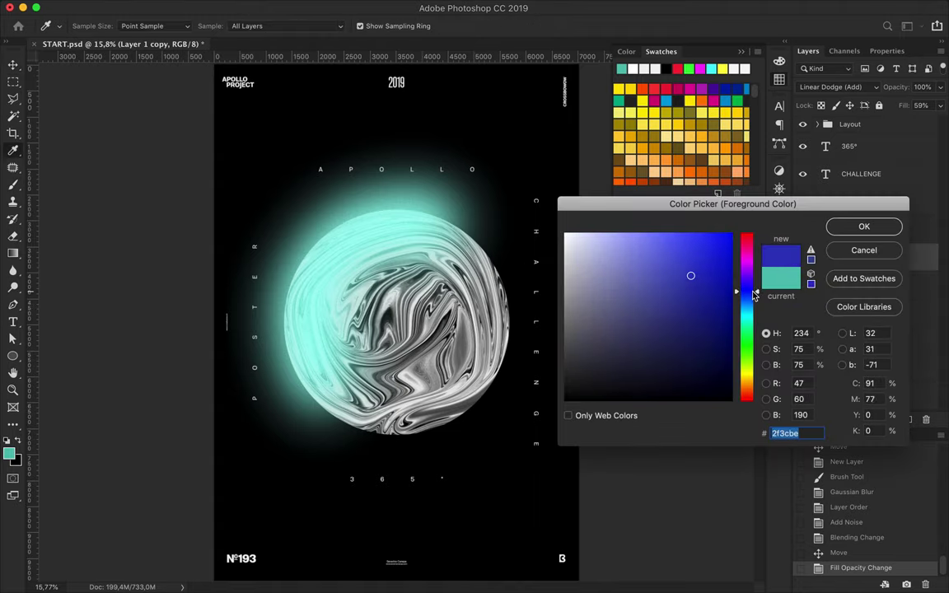
pyautogui.click(865, 227)
pyautogui.moveTo(436, 383)
pyautogui.mouseDown()
pyautogui.moveTo(461, 395)
pyautogui.moveTo(509, 325)
pyautogui.moveTo(508, 398)
pyautogui.mouseUp()
pyautogui.hotkey('ctrl', 'z')
pyautogui.hotkey('ctrl', 'shift', 'n')
# - Apply a Gaussian Blur of radius 412 to the blue stroke and duplicate the glow layer
pyautogui.click(324, 7)
pyautogui.moveTo(330, 164)
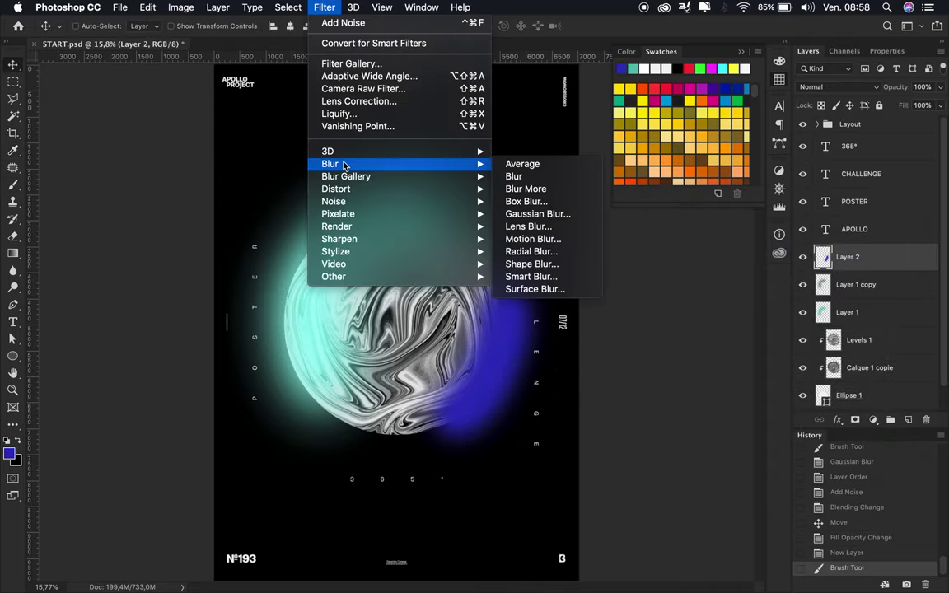
pyautogui.click(537, 216)
pyautogui.press('Return')
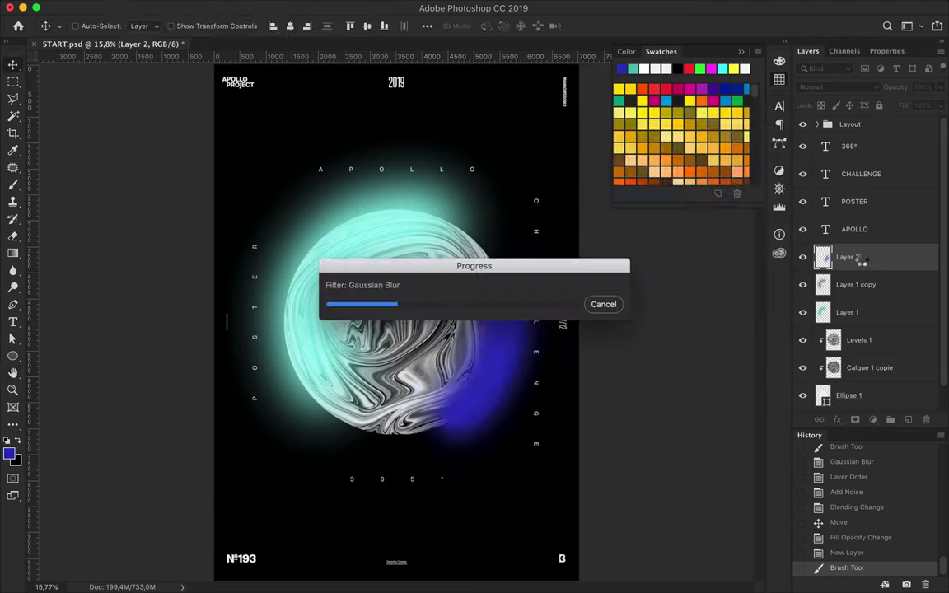
pyautogui.moveTo(859, 257); pyautogui.dragTo(860, 247)
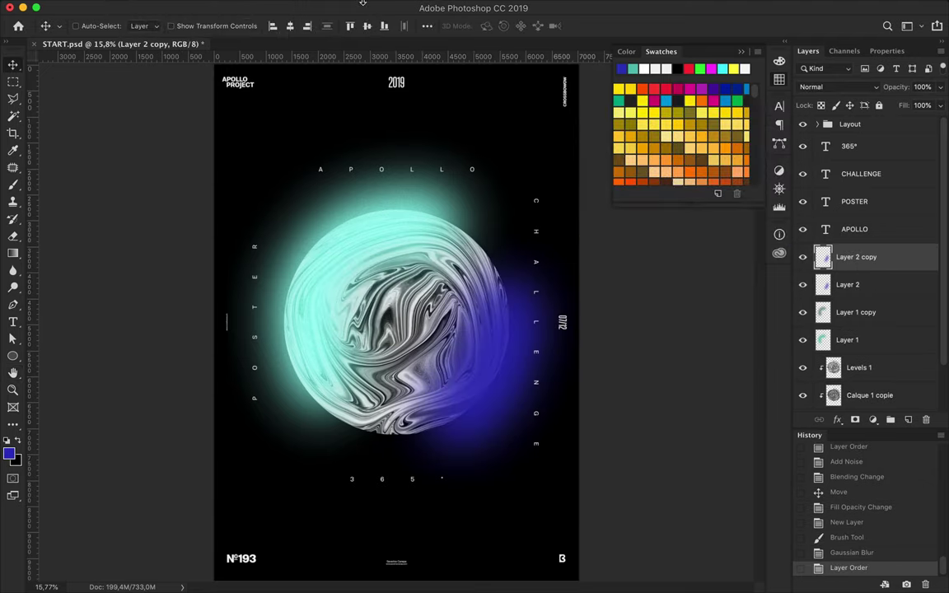
# - Add noise to the blue copy, blend it with Color Dodge, and add a Hue/Saturation adjustment layer
pyautogui.click(324, 7)
pyautogui.click(518, 201)
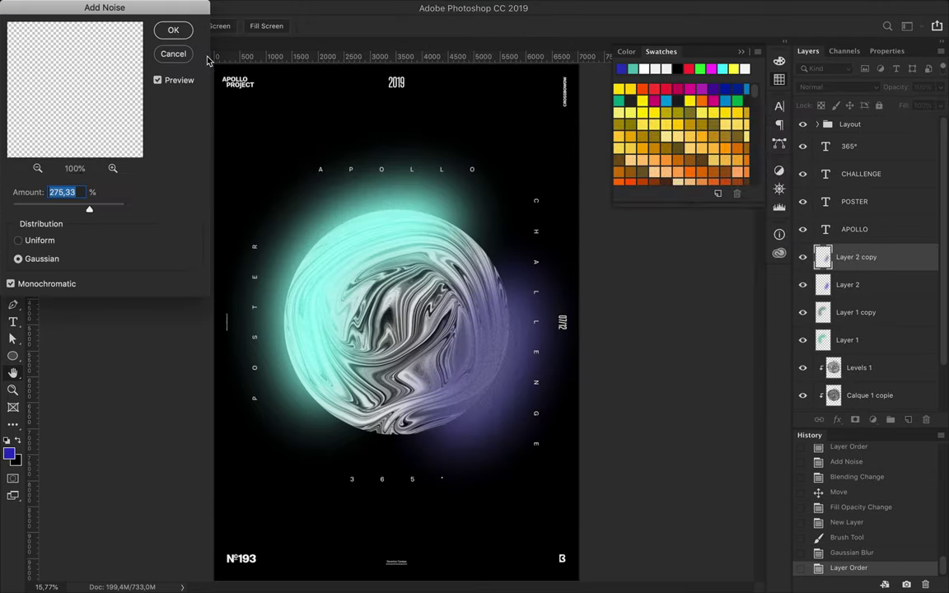
pyautogui.press('Return')
pyautogui.click(815, 86)
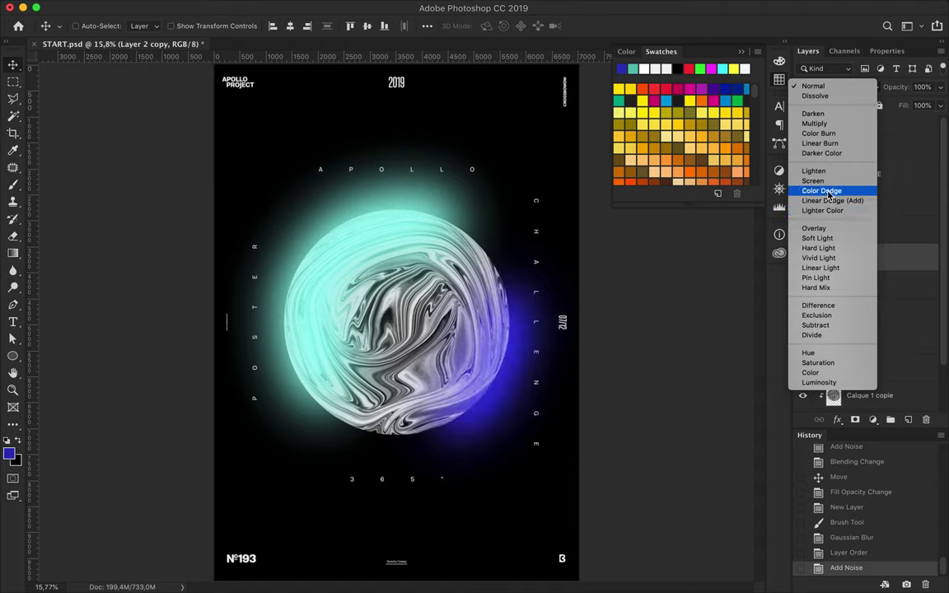
pyautogui.click(830, 192)
pyautogui.click(876, 422)
pyautogui.click(871, 534)
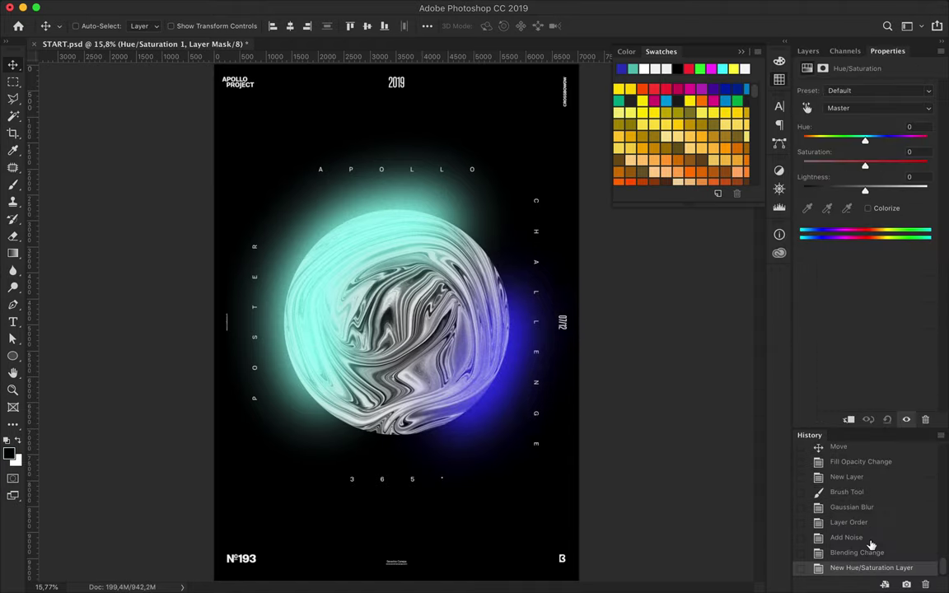
# - Group Layer 2 and its copy into Group 1 and clip the Hue/Saturation layer to it
pyautogui.moveTo(866, 144); pyautogui.dragTo(863, 153)
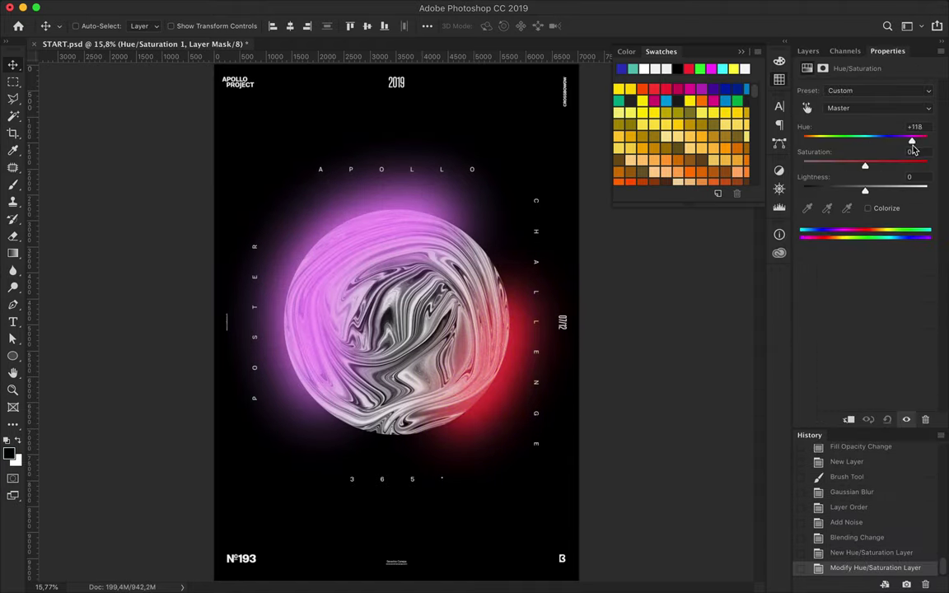
pyautogui.click(809, 51)
pyautogui.keyDown('alt'); pyautogui.click(824, 271); pyautogui.keyUp('alt')
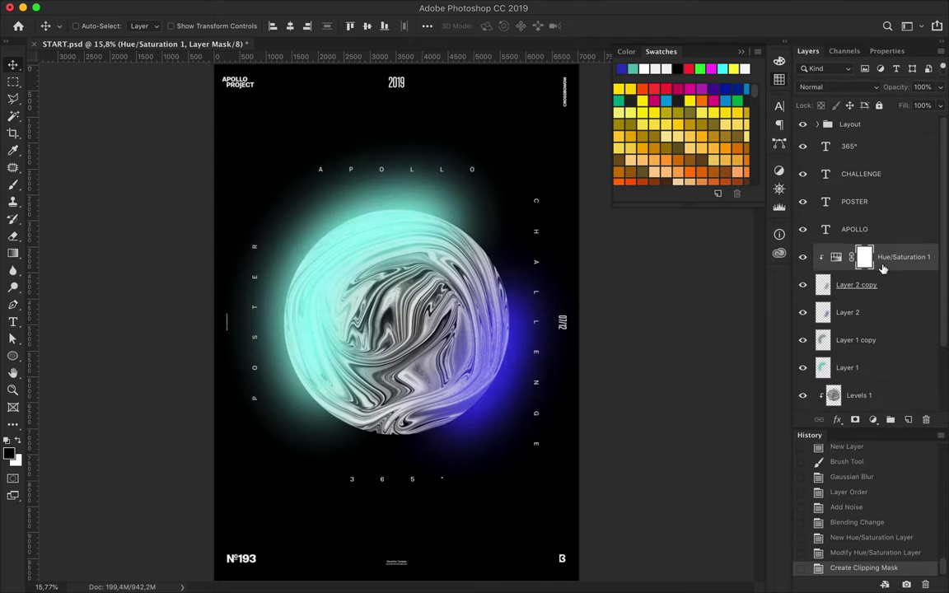
pyautogui.click(848, 312)
pyautogui.hotkey('ctrl', 'g')
pyautogui.moveTo(856, 284); pyautogui.dragTo(857, 321)
pyautogui.keyDown('alt'); pyautogui.click(830, 266); pyautogui.keyUp('alt')
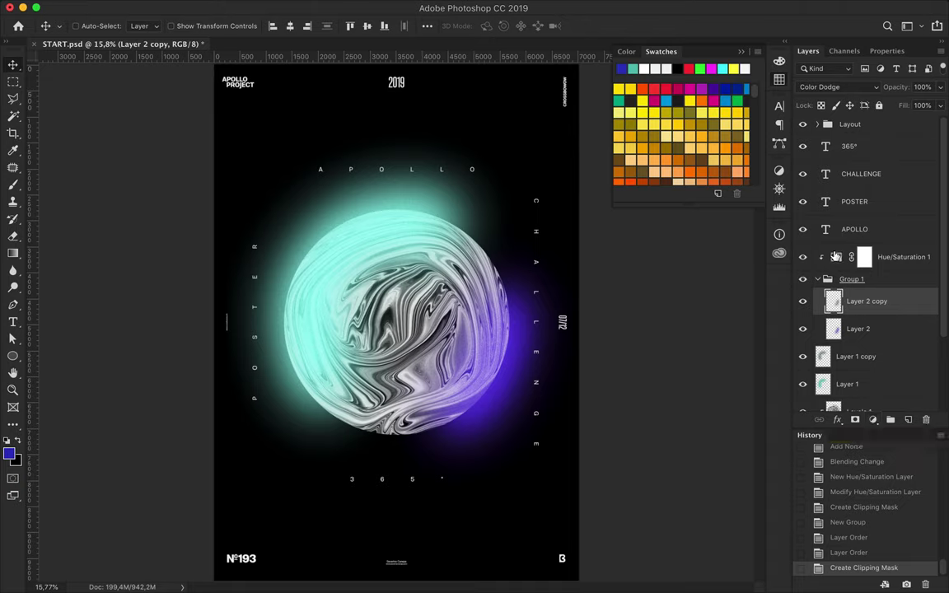
# - Set the Hue to +136 for an orange-red glow and move Group 1 left onto the sphere
pyautogui.doubleClick(836, 256)
pyautogui.moveTo(862, 138); pyautogui.dragTo(918, 146)
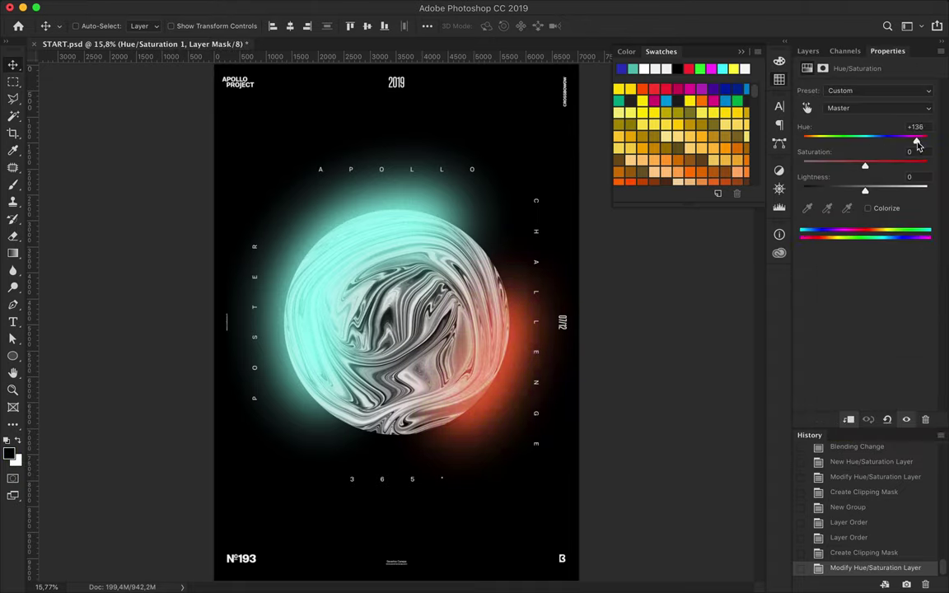
pyautogui.press('F7')
pyautogui.click(851, 279)
pyautogui.moveTo(540, 352); pyautogui.dragTo(505, 356)
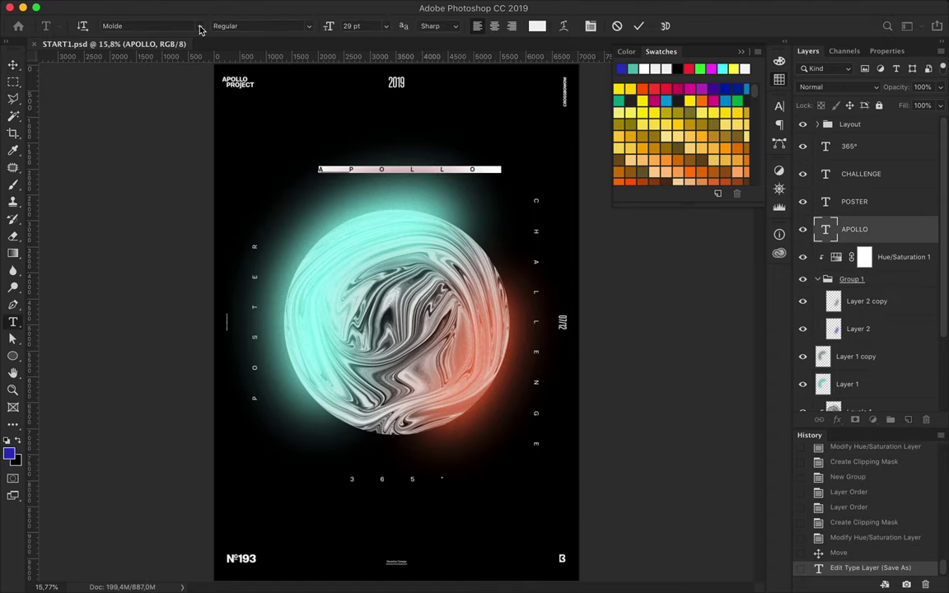
# - Apply the Flightcase font to the APOLLO title
pyautogui.click(199, 25)
pyautogui.scroll(-1, 189, 288)
pyautogui.scroll(-5, 186, 290)
pyautogui.scroll(-3, 186, 290)
pyautogui.scroll(-10, 186, 290)
pyautogui.scroll(-10, 186, 290)
pyautogui.scroll(-2, 188, 247)
pyautogui.scroll(-5, 188, 236)
pyautogui.scroll(-10, 188, 238)
pyautogui.scroll(-5, 189, 239)
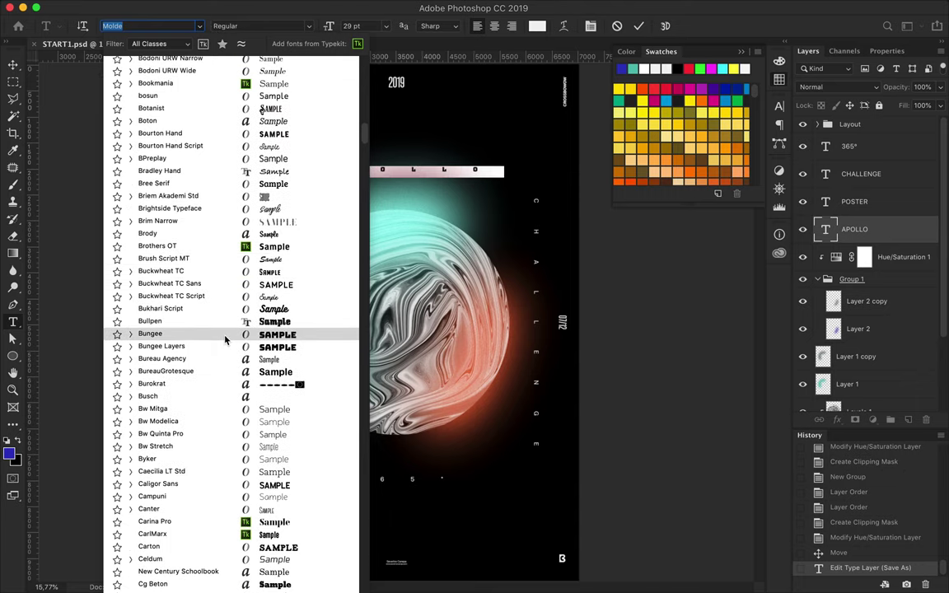
pyautogui.scroll(-10, 225, 338)
pyautogui.scroll(-10, 225, 338)
pyautogui.scroll(-8, 220, 490)
pyautogui.scroll(-10, 220, 494)
pyautogui.scroll(-10, 223, 486)
pyautogui.scroll(-5, 223, 486)
pyautogui.scroll(-3, 218, 508)
pyautogui.scroll(-7, 218, 508)
pyautogui.scroll(-8, 219, 509)
pyautogui.scroll(-8, 218, 508)
pyautogui.scroll(-5, 218, 508)
pyautogui.scroll(-5, 218, 508)
pyautogui.scroll(-5, 218, 508)
pyautogui.scroll(-4, 219, 508)
pyautogui.scroll(-6, 219, 509)
pyautogui.scroll(-3, 218, 508)
pyautogui.scroll(-2, 215, 494)
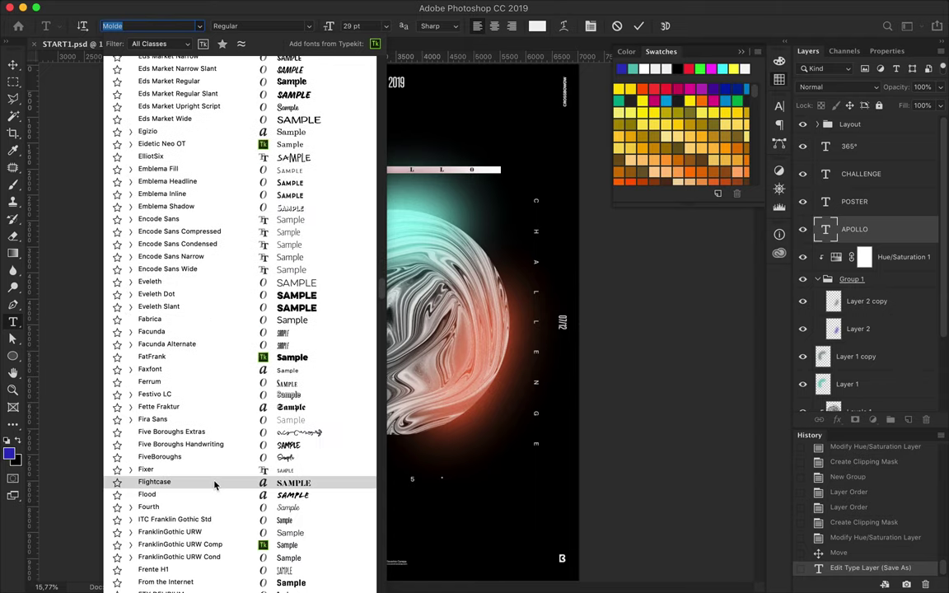
pyautogui.click(214, 485)
# - Set the APOLLO title to 122 pt with 400 tracking in the Character panel
pyautogui.click(779, 106)
pyautogui.click(683, 134)
pyautogui.click(657, 299)
pyautogui.write('0')
pyautogui.press('Return')
pyautogui.click(12, 64)
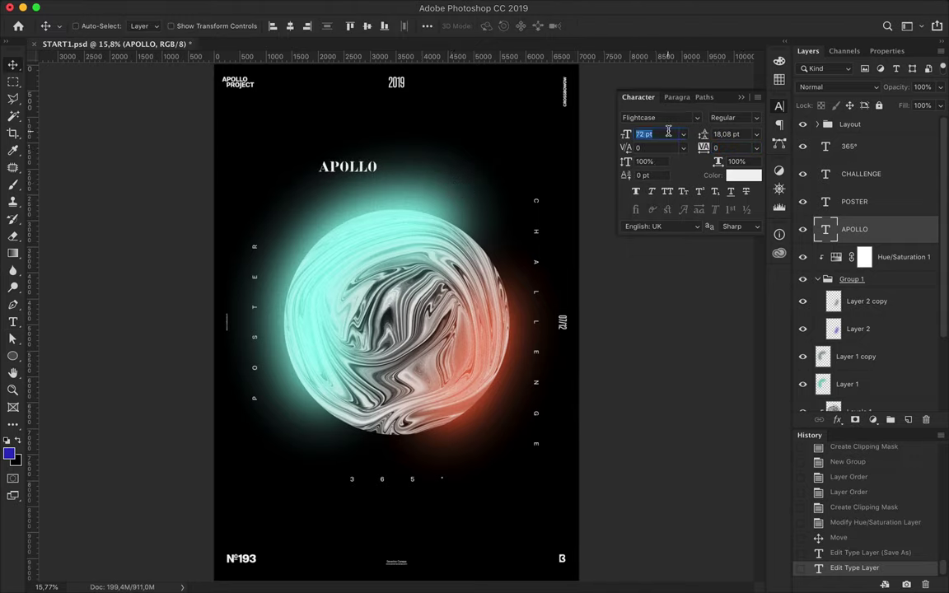
pyautogui.write('122')
pyautogui.press('Return')
pyautogui.click(720, 148)
pyautogui.write('400')
pyautogui.press('Return')
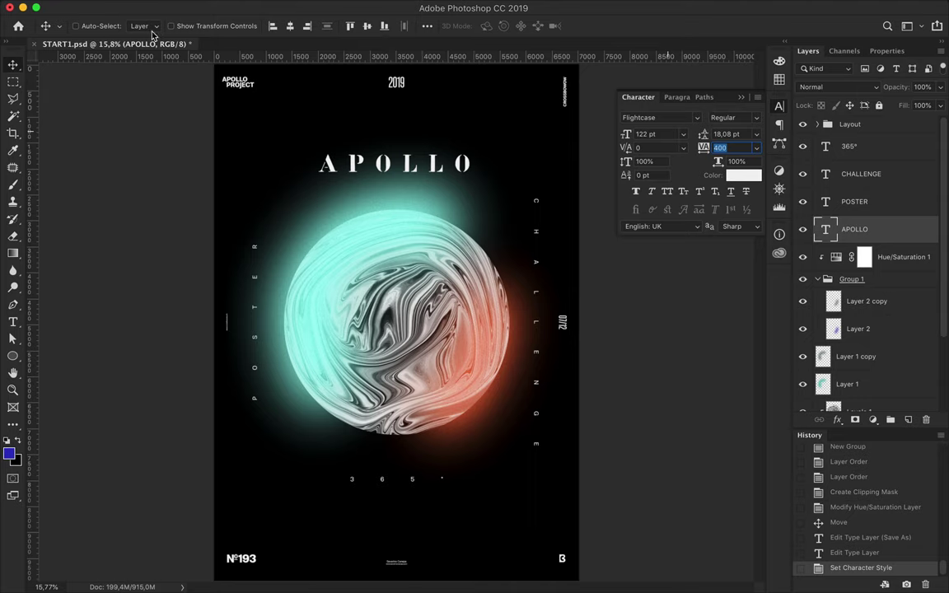
# - Change the APOLLO title font to TT Squares in the Thin weight
pyautogui.click(12, 322)
pyautogui.click(199, 25)
pyautogui.scroll(-10, 239, 173)
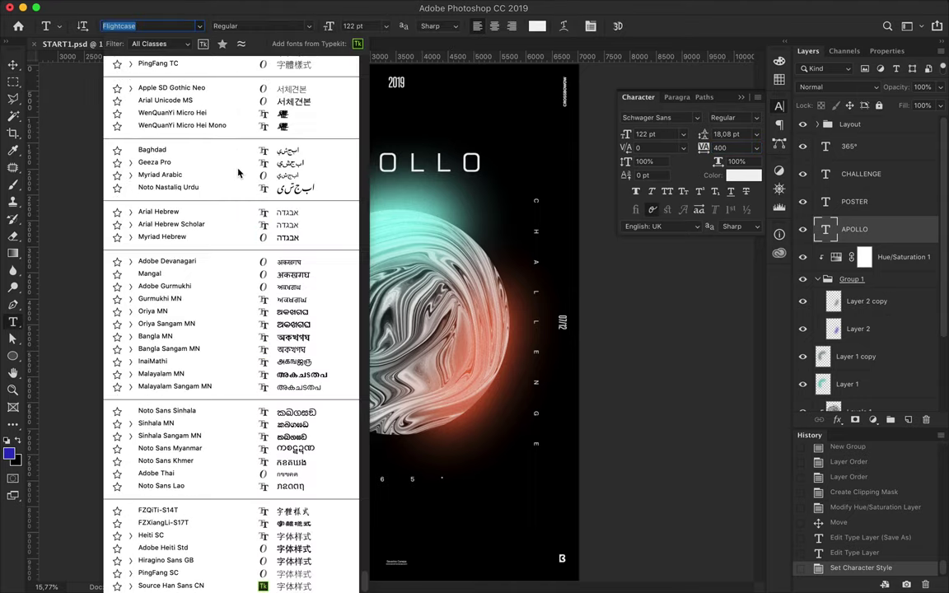
pyautogui.scroll(10, 238, 172)
pyautogui.scroll(2, 241, 148)
pyautogui.scroll(3, 243, 120)
pyautogui.scroll(2, 244, 119)
pyautogui.scroll(3, 244, 119)
pyautogui.scroll(2, 247, 148)
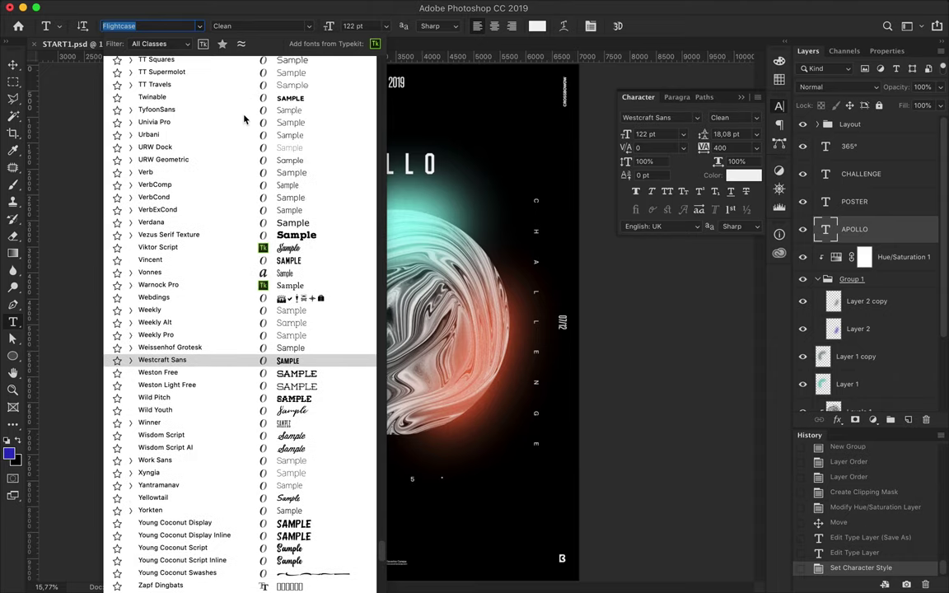
pyautogui.scroll(2, 252, 181)
pyautogui.click(247, 146)
pyautogui.press('v')
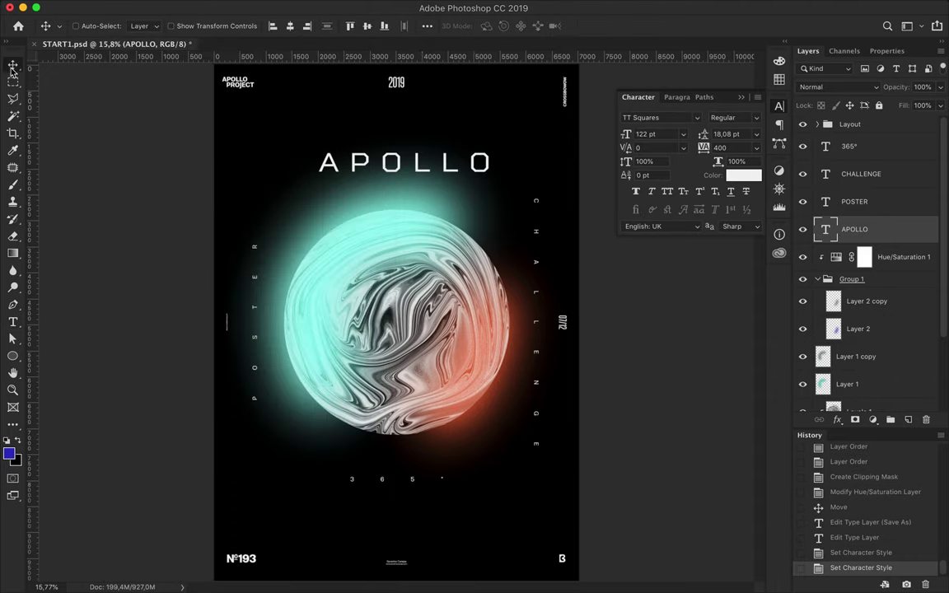
pyautogui.click(725, 118)
pyautogui.scroll(1, 737, 118)
pyautogui.scroll(1, 741, 118)
pyautogui.scroll(2, 746, 118)
pyautogui.scroll(-1, 746, 118)
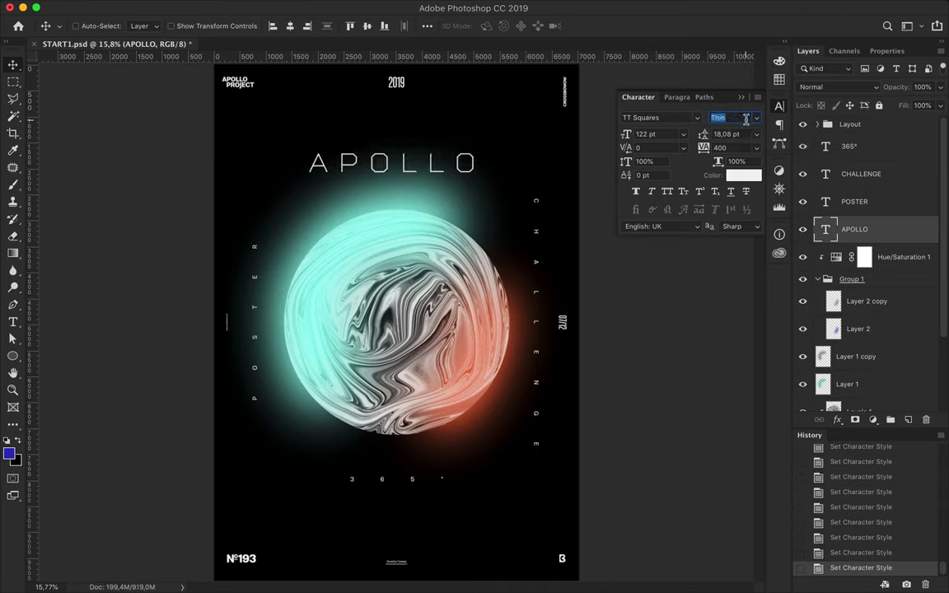
pyautogui.click(420, 162)
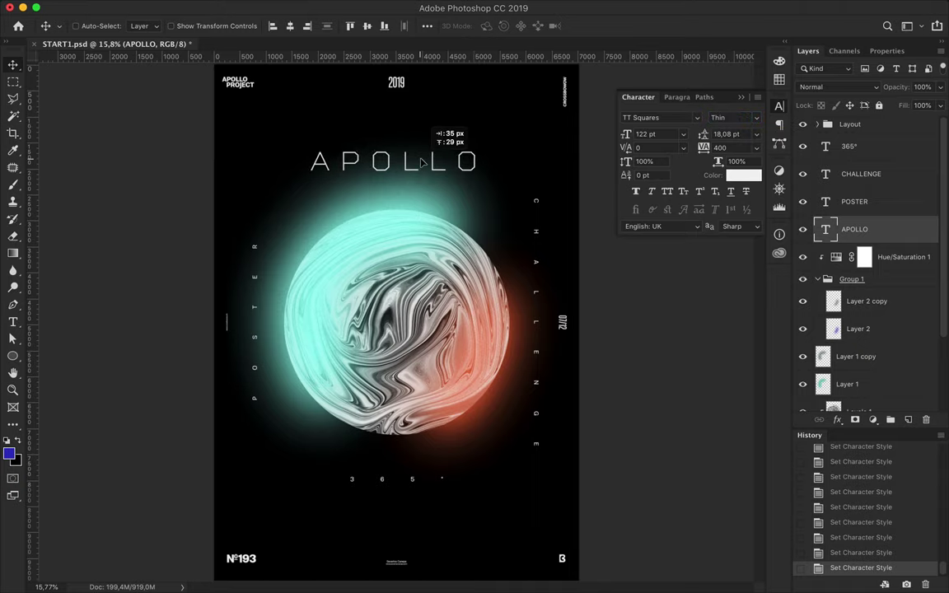
# - Centre APOLLO horizontally and enlarge it with Free Transform to about 175 pt
pyautogui.click(308, 27)
pyautogui.hotkey('ctrl', 't')
pyautogui.moveTo(483, 179); pyautogui.dragTo(521, 182)
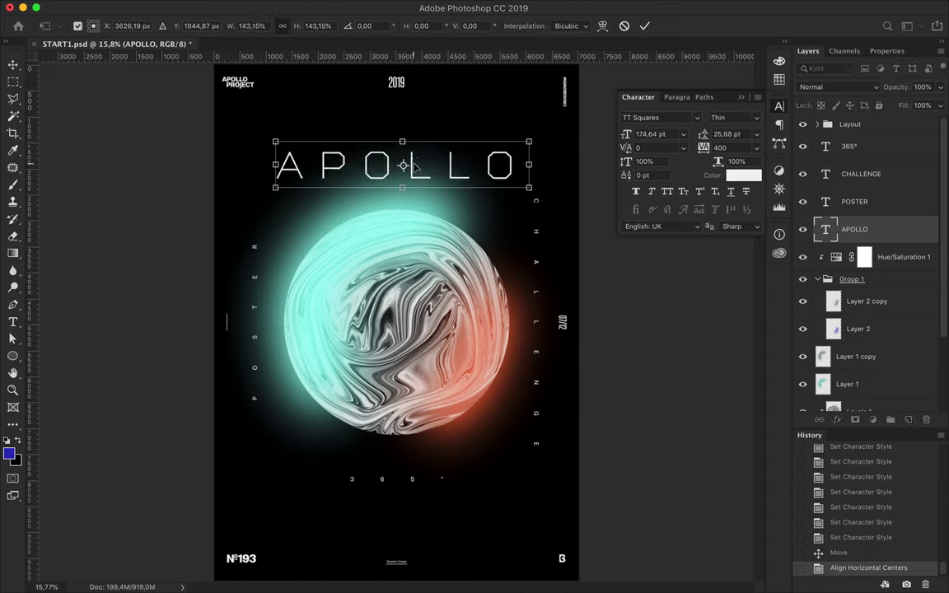
pyautogui.press('Return')
# - Reduce the title tracking to 200 and recentre APOLLO above the sphere
pyautogui.click(728, 147)
pyautogui.write('200')
pyautogui.press('Return')
pyautogui.press('Return')
pyautogui.click(308, 26)
pyautogui.moveTo(379, 158); pyautogui.dragTo(400, 162)
pyautogui.press('p')
pyautogui.click(146, 25)
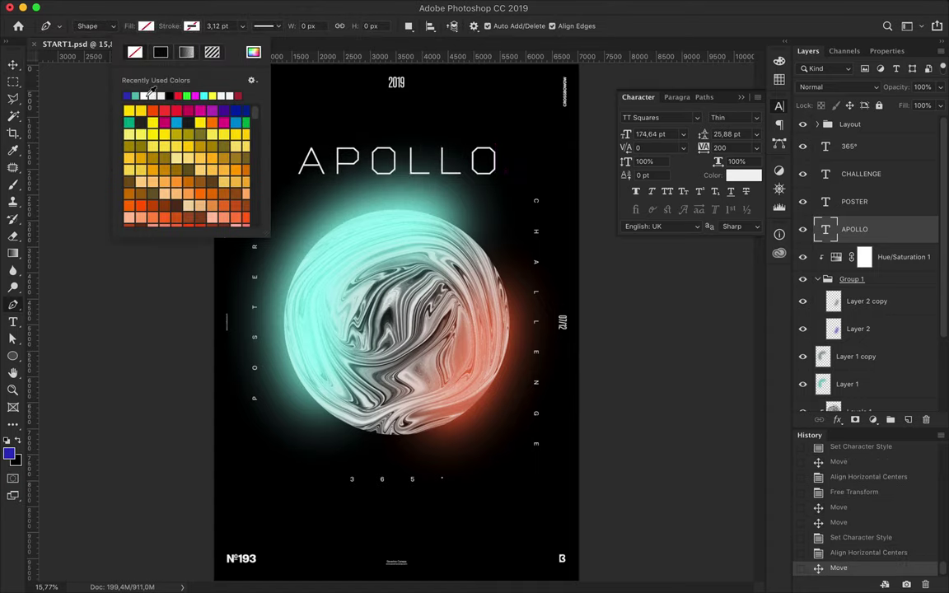
# - Draw a white diagonal line across the sphere with the Pen tool and shift it up-left
pyautogui.click(284, 206)
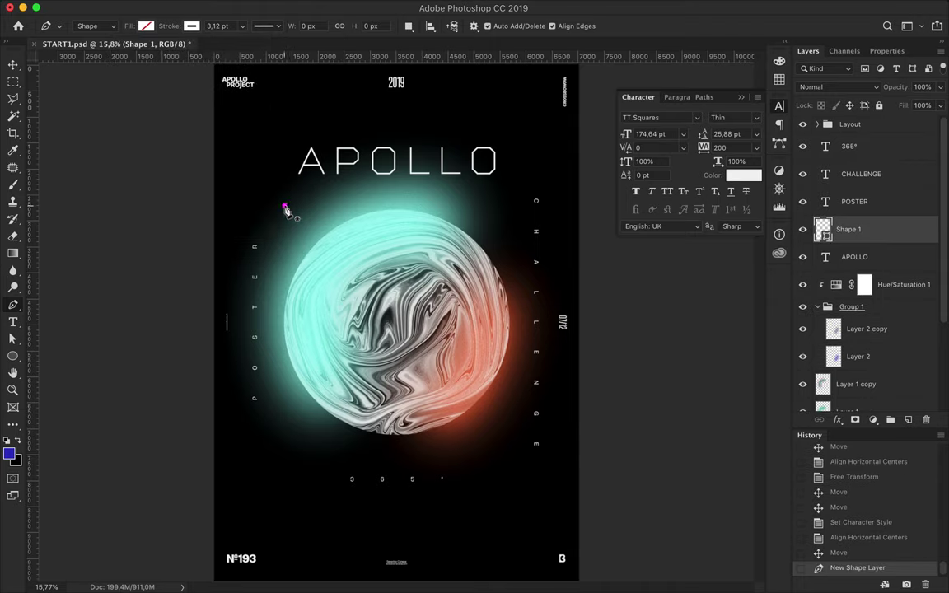
pyautogui.click(535, 455)
pyautogui.press('v')
pyautogui.press('a')
pyautogui.press('v')
pyautogui.moveTo(347, 274); pyautogui.dragTo(332, 267)
# - Thicken the line's stroke and pull both of its endpoints inward
pyautogui.press('a')
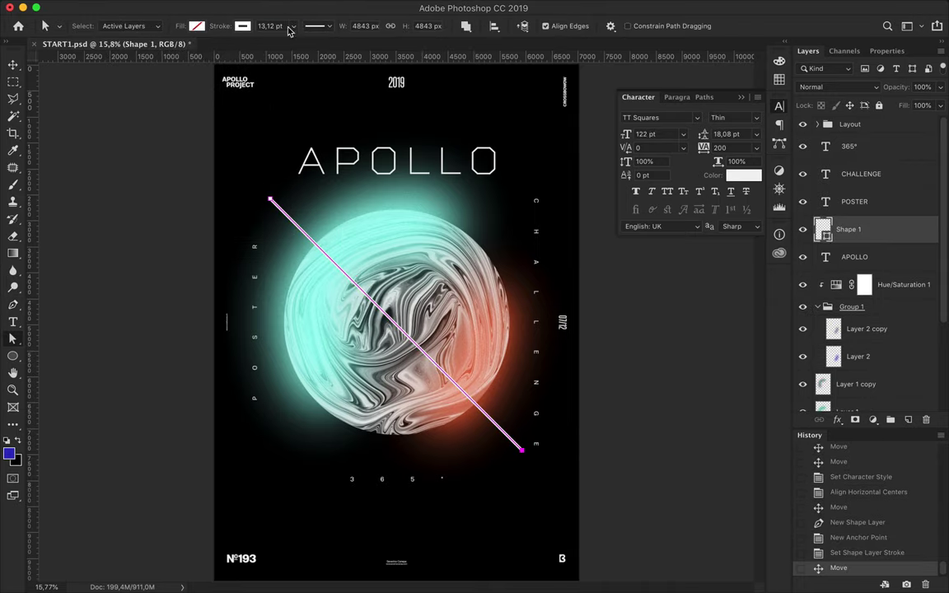
pyautogui.press('Up')
pyautogui.click(13, 65)
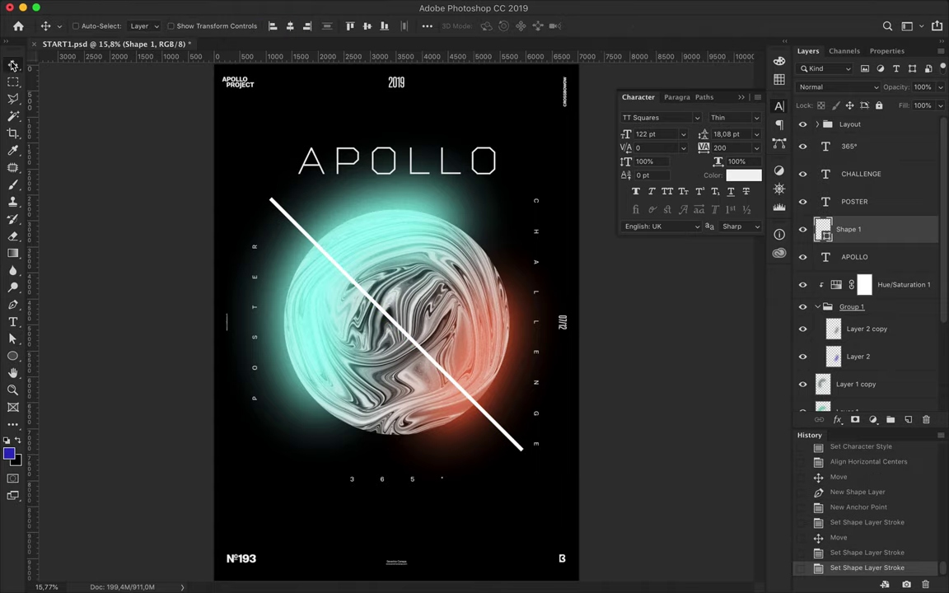
pyautogui.scroll(1, 286, 253)
pyautogui.press('a')
pyautogui.moveTo(264, 191); pyautogui.dragTo(294, 223)
pyautogui.moveTo(528, 458); pyautogui.dragTo(495, 428)
pyautogui.press('Return')
# - Duplicate the line layer, rasterize the copy, and paint the copy black
pyautogui.press('v')
pyautogui.moveTo(879, 228); pyautogui.dragTo(878, 235)
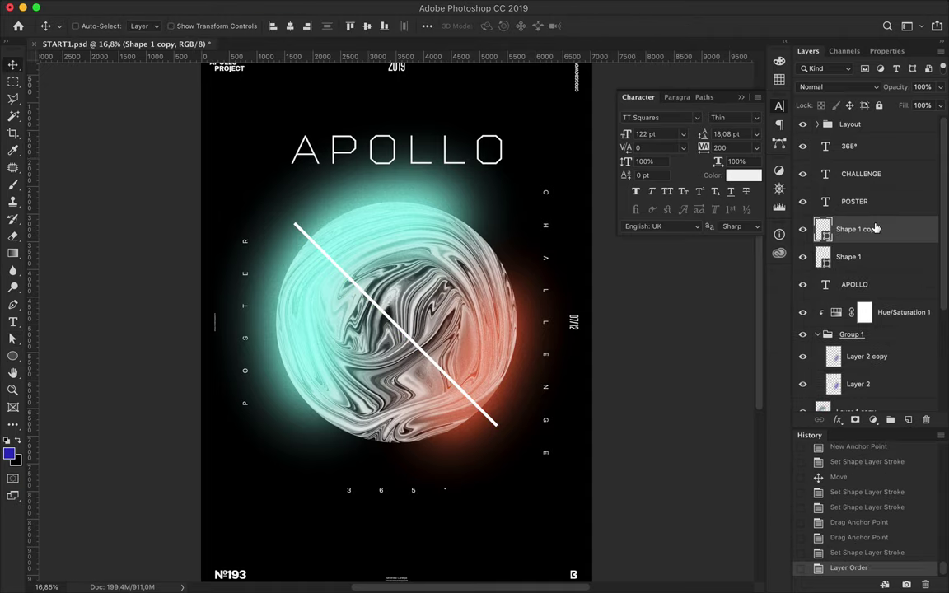
pyautogui.hotkey('ctrl', 'z')
pyautogui.rightClick(874, 235)
pyautogui.click(774, 219)
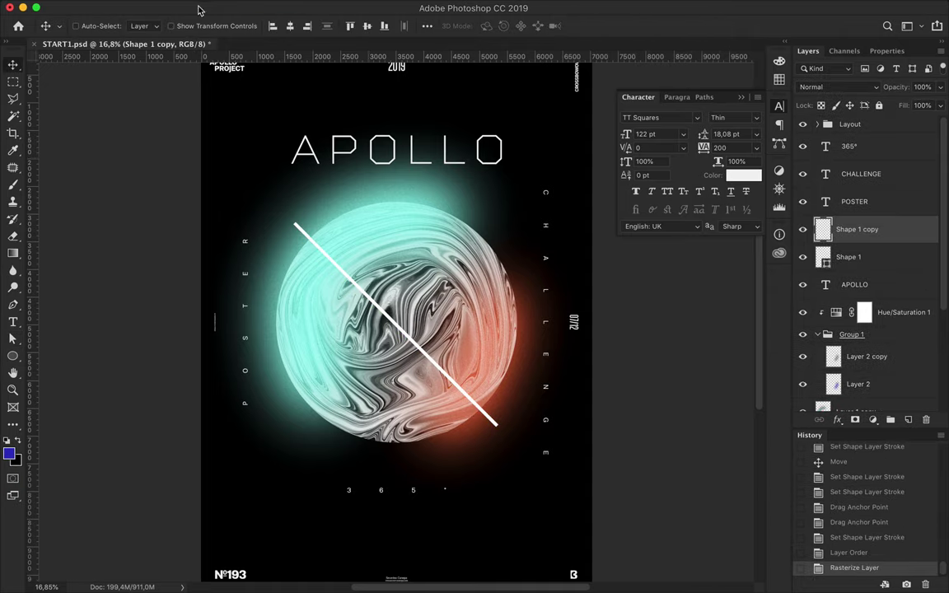
pyautogui.press('w')
pyautogui.click(398, 266)
pyautogui.hotkey('ctrl', 'shift', 'i')
pyautogui.press('b')
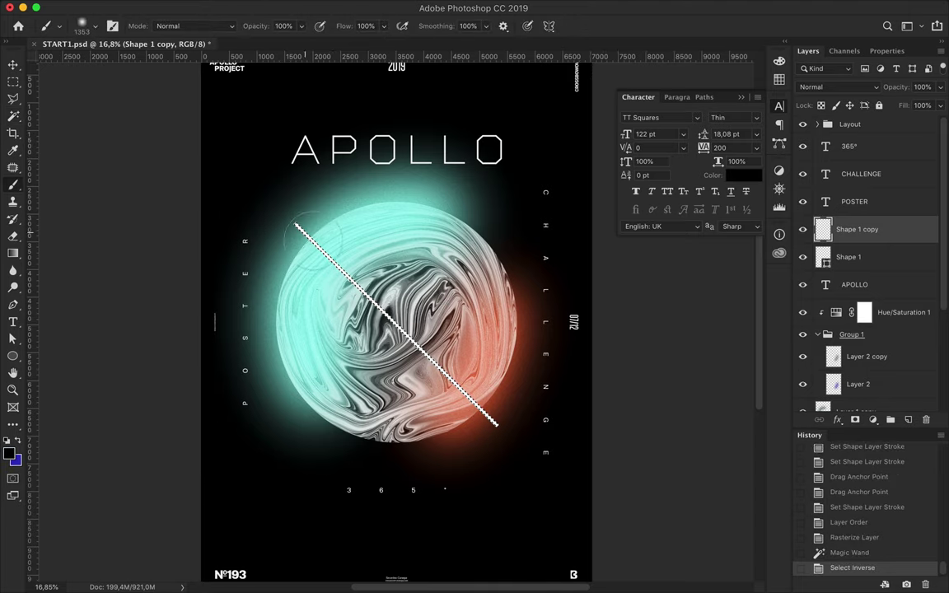
pyautogui.moveTo(297, 236); pyautogui.dragTo(495, 422)
pyautogui.press('m')
# - Gaussian-blur the black copy and move it below the white line
pyautogui.click(324, 5)
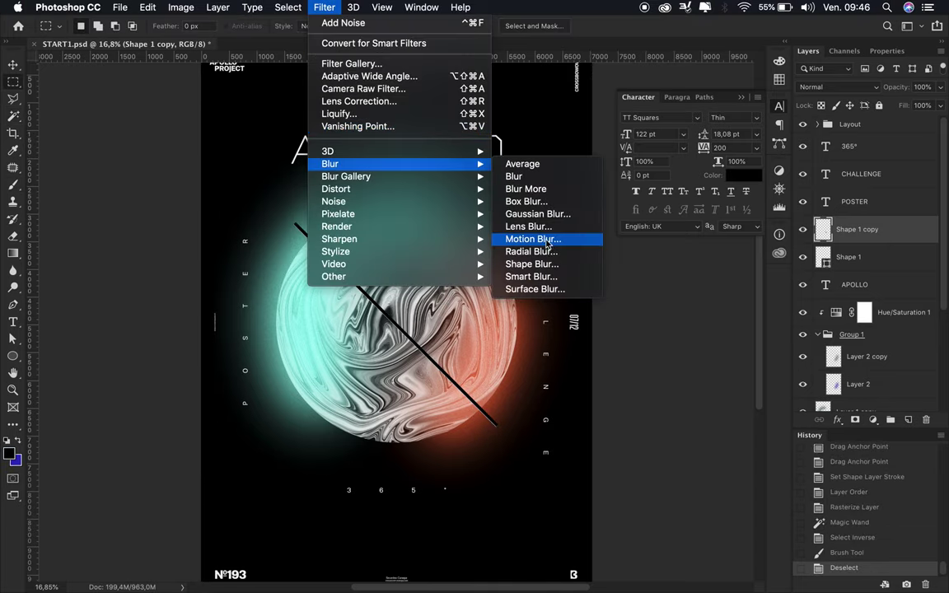
pyautogui.press('Escape')
pyautogui.hotkey('ctrl', 'd')
pyautogui.hotkey('ctrl', 'alt', 'f')
pyautogui.moveTo(630, 312); pyautogui.dragTo(632, 313)
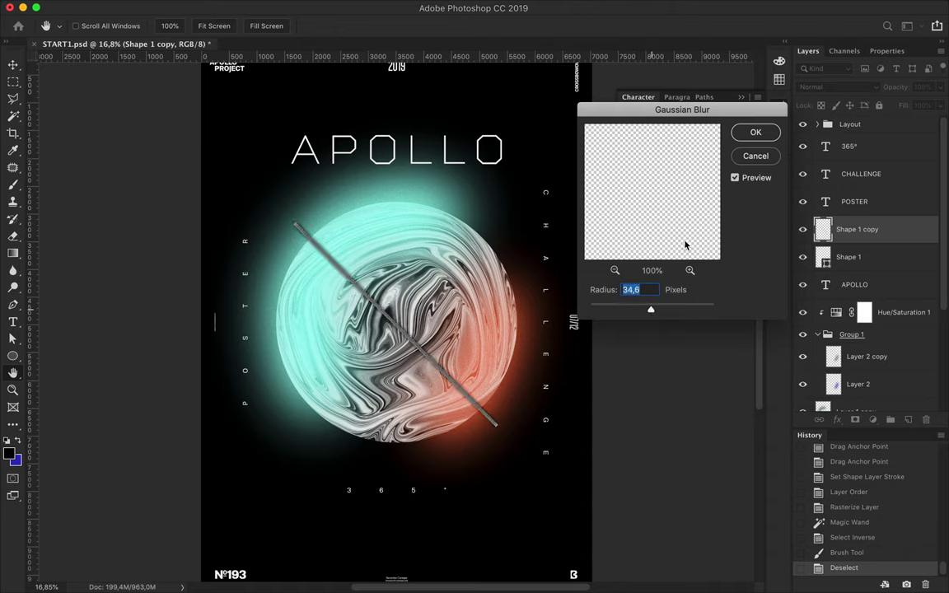
pyautogui.press('Return')
pyautogui.moveTo(867, 238)
pyautogui.mouseDown()
pyautogui.moveTo(866, 262)
pyautogui.moveTo(865, 247)
pyautogui.mouseUp()
# - Merge the shadow copies, warp them into a curve, and set Multiply at 41% fill
pyautogui.hotkey('ctrl', 'e')
pyautogui.rightClick(416, 388)
pyautogui.click(458, 509)
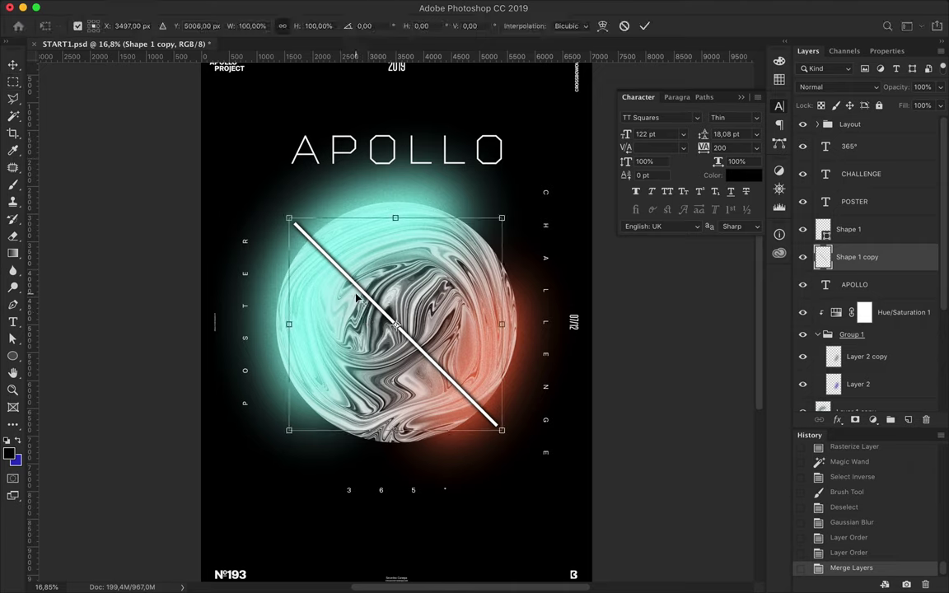
pyautogui.rightClick(379, 301)
pyautogui.click(465, 385)
pyautogui.moveTo(288, 296); pyautogui.dragTo(269, 297)
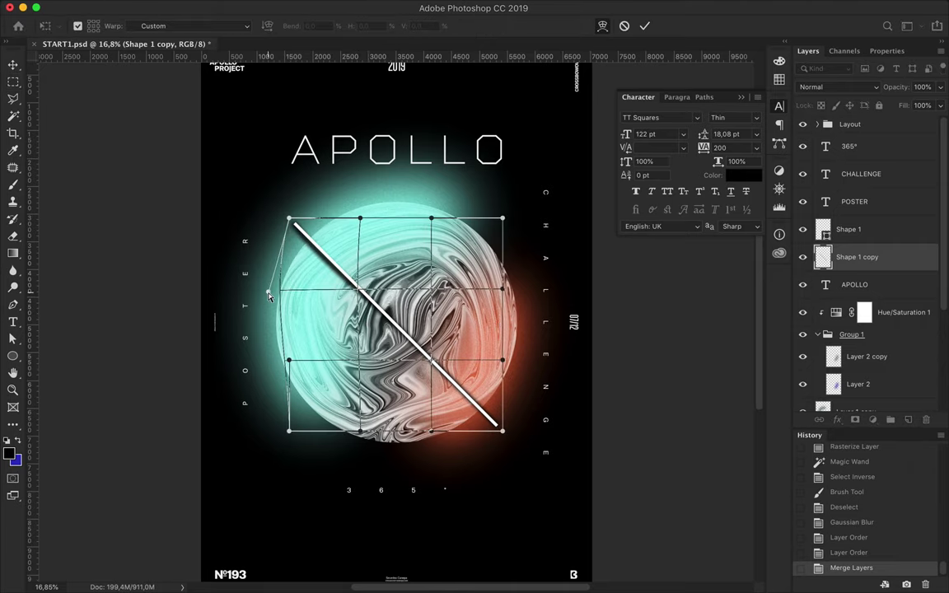
pyautogui.moveTo(432, 435); pyautogui.dragTo(428, 452)
pyautogui.moveTo(448, 317)
pyautogui.mouseDown()
pyautogui.moveTo(335, 264)
pyautogui.moveTo(374, 293)
pyautogui.mouseUp()
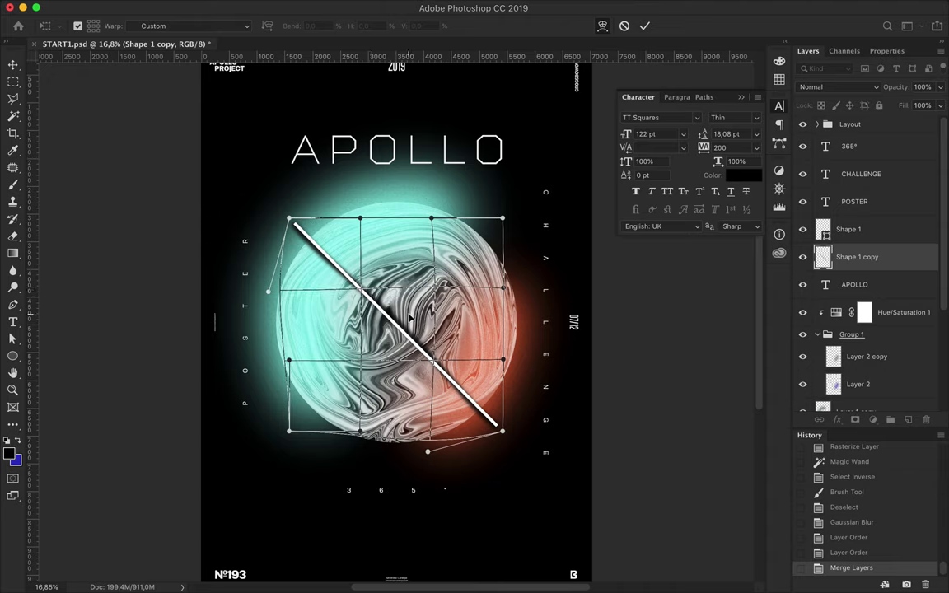
pyautogui.click(854, 88)
pyautogui.click(849, 119)
pyautogui.moveTo(940, 105); pyautogui.dragTo(917, 121)
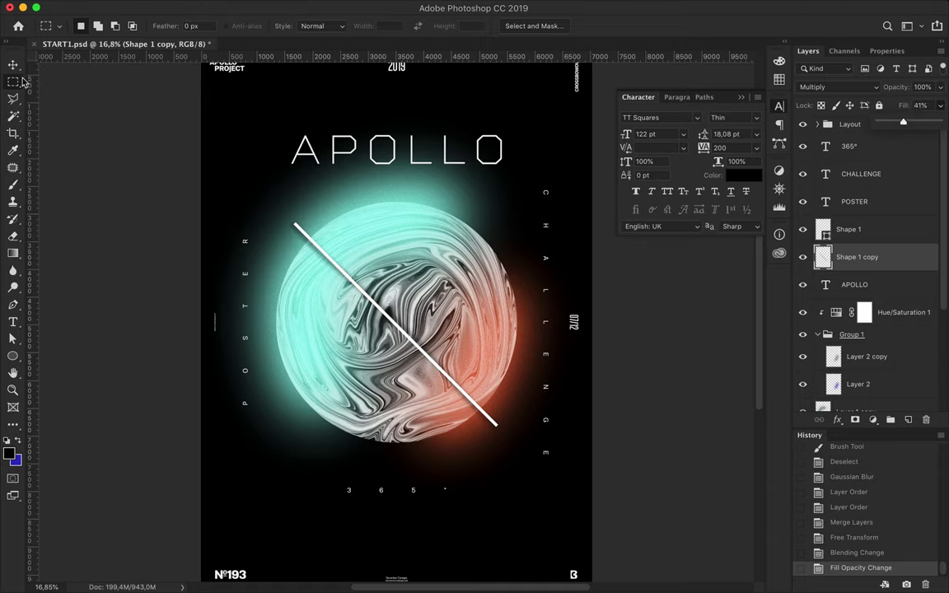
# - Group the white line and its shadow and name the group Center Line
pyautogui.press('v')
pyautogui.scroll(-2, 886, 215)
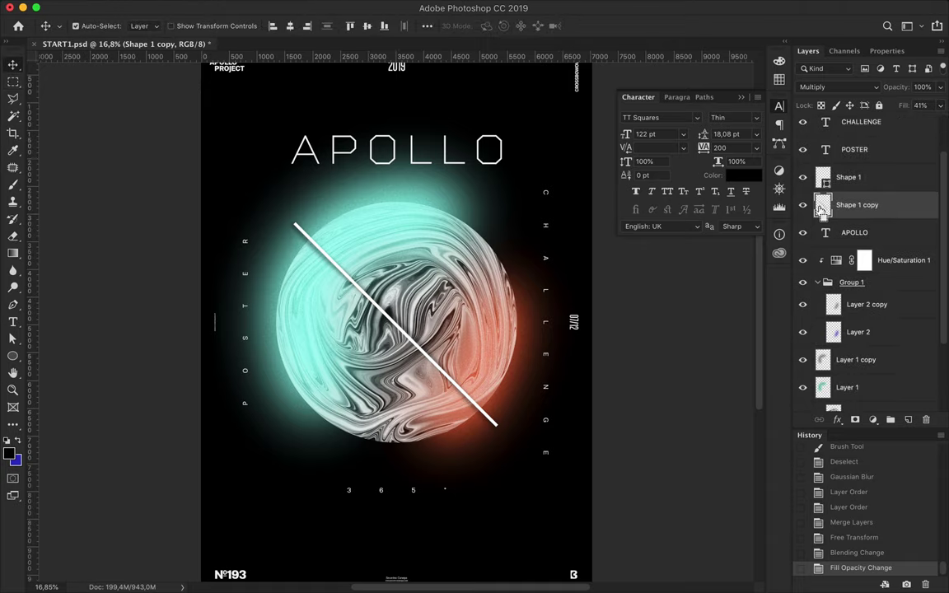
pyautogui.keyDown('shift'); pyautogui.click(849, 177); pyautogui.keyUp('shift')
pyautogui.hotkey('ctrl', 'g')
pyautogui.doubleClick(851, 171)
pyautogui.press('Return')
pyautogui.click(817, 244)
pyautogui.scroll(-1, 858, 340)
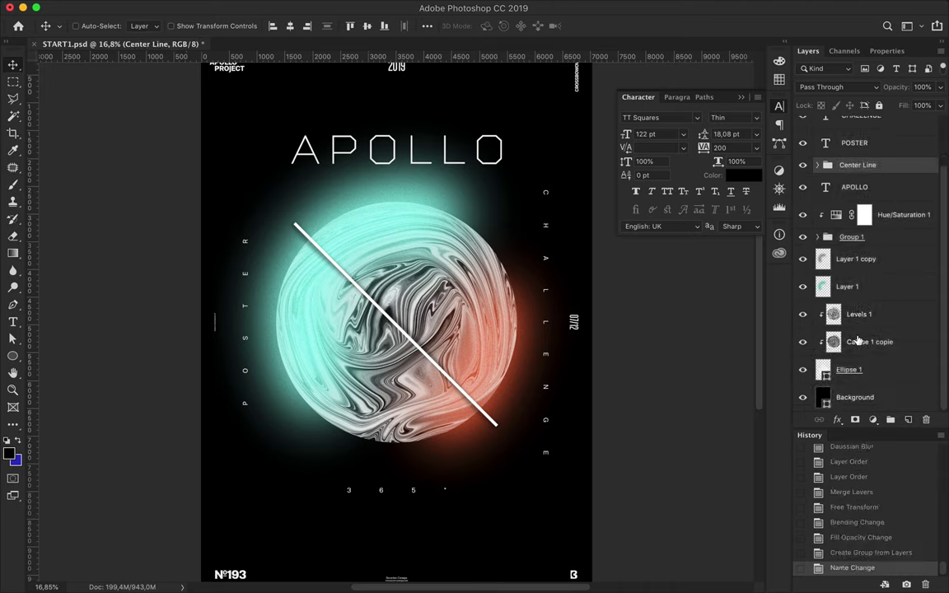
# - Place the Levels 1 copy marble above Hue/Saturation 1
pyautogui.moveTo(859, 340); pyautogui.dragTo(849, 209)
pyautogui.press('m')
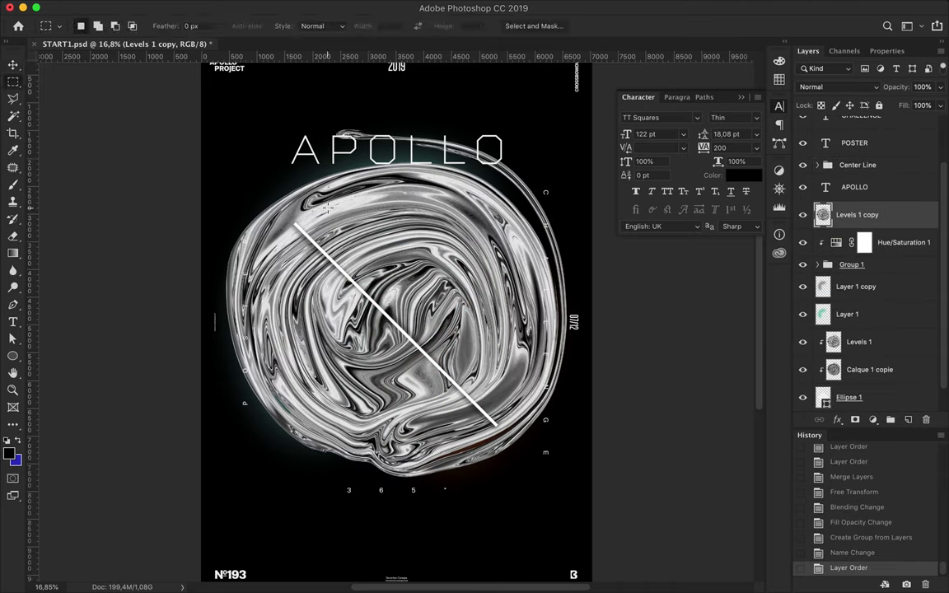
pyautogui.moveTo(496, 297); pyautogui.dragTo(497, 300)
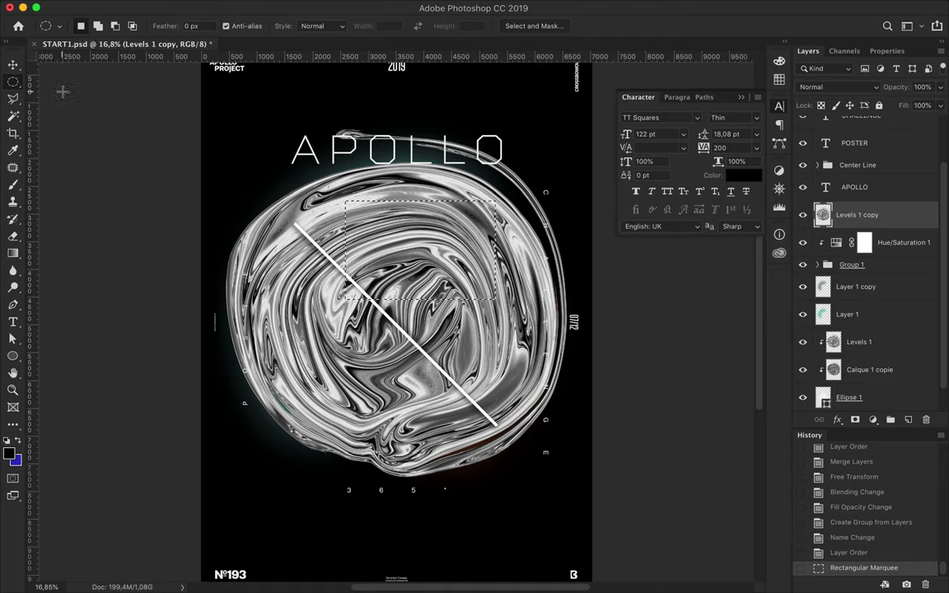
# - Polygon-select the upper-right area along the diagonal and delete the marble outside it
pyautogui.press('l')
pyautogui.click(272, 196)
pyautogui.click(504, 145)
pyautogui.click(272, 197)
pyautogui.click(515, 70)
pyautogui.click(286, 131)
pyautogui.click(272, 221)
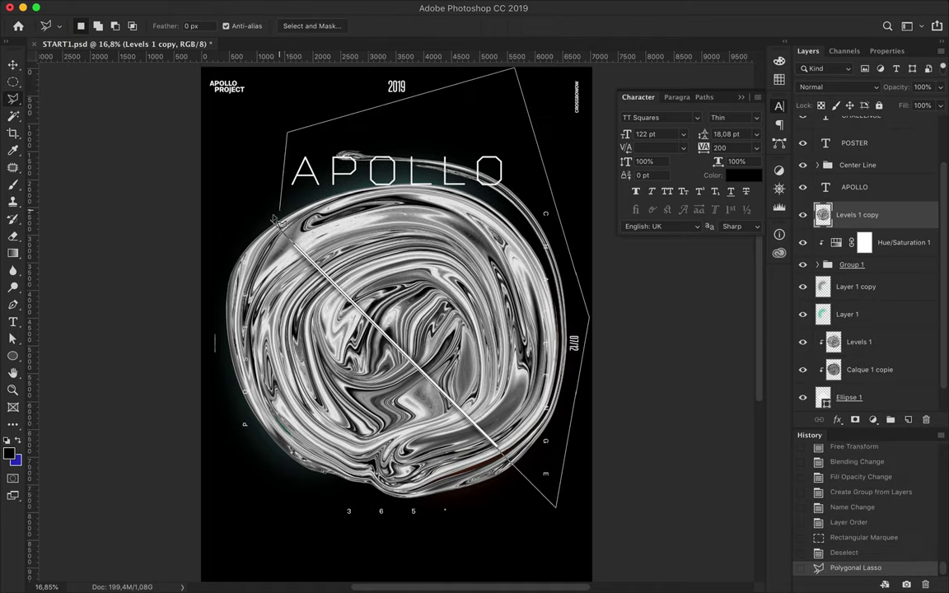
pyautogui.hotkey('ctrl', 'shift', 'i')
pyautogui.press('Delete')
# - Move the trimmed marble near the bottom of the stack and duplicate Ellipse 1
pyautogui.press('v')
pyautogui.hotkey('ctrl', 'd')
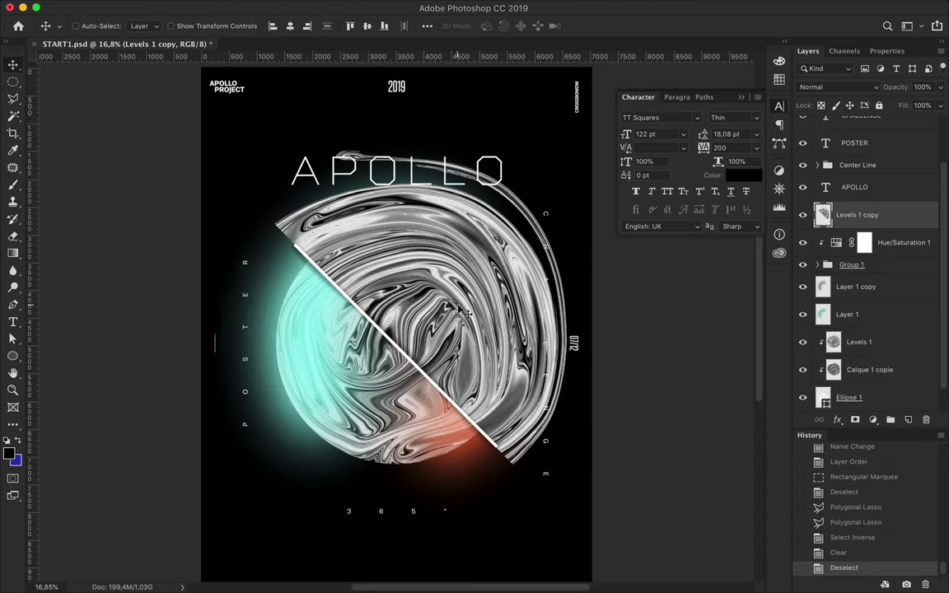
pyautogui.moveTo(856, 286); pyautogui.dragTo(854, 385)
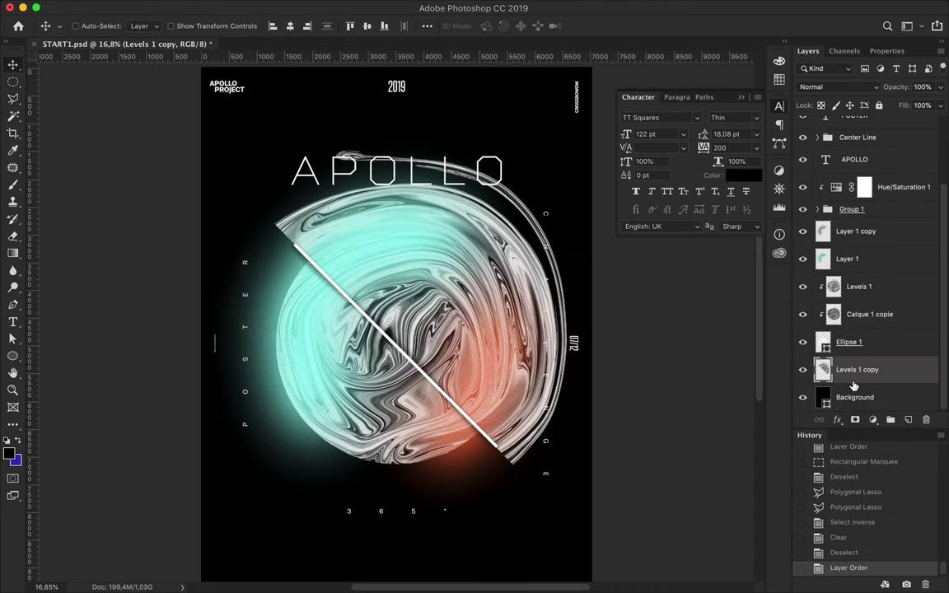
pyautogui.click(882, 343)
pyautogui.moveTo(882, 350); pyautogui.dragTo(883, 350)
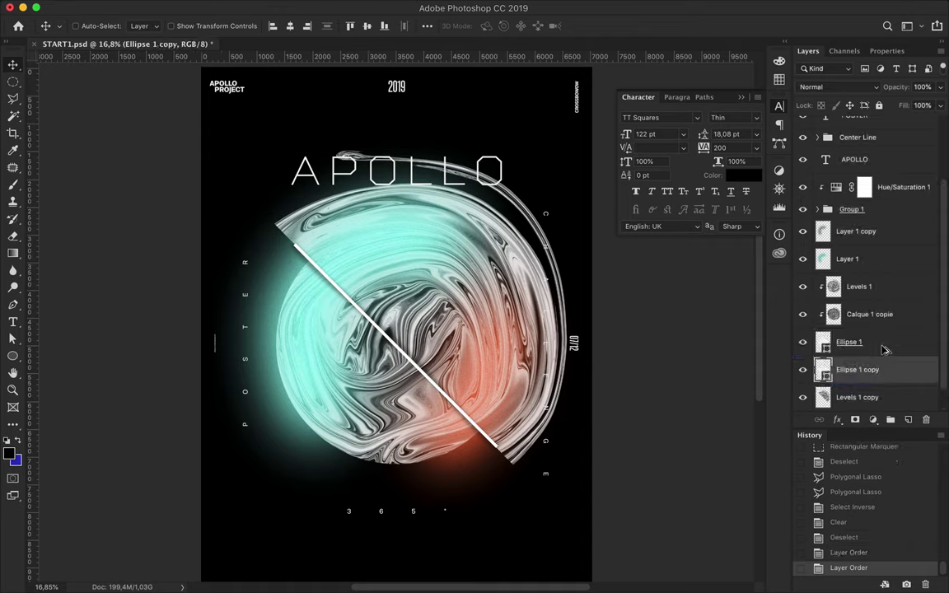
# - Rasterize the Ellipse 1 copy and paint inside its ellipse selection
pyautogui.keyDown('ctrl'); pyautogui.click(823, 370); pyautogui.keyUp('ctrl')
pyautogui.press('b')
pyautogui.click(407, 303)
pyautogui.press('Return')
pyautogui.moveTo(574, 281)
pyautogui.mouseDown()
pyautogui.moveTo(422, 387)
pyautogui.moveTo(500, 374)
pyautogui.mouseUp()
pyautogui.hotkey('ctrl', 'd')
pyautogui.press('v')
# - Gaussian-blur the glow with radius 144,2 and set it to Multiply
pyautogui.click(449, 7)
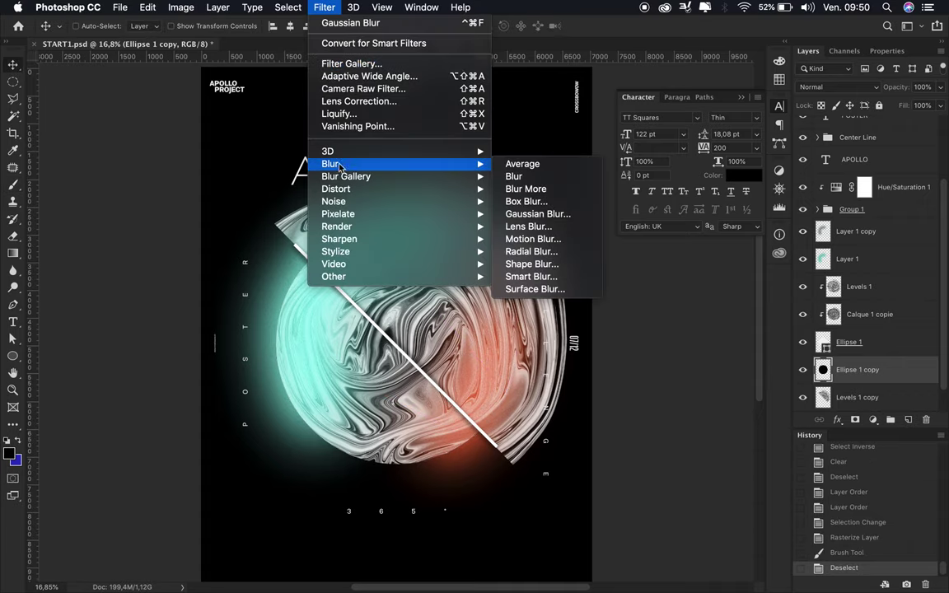
pyautogui.press('Escape')
pyautogui.hotkey('ctrl', 'alt', 'f')
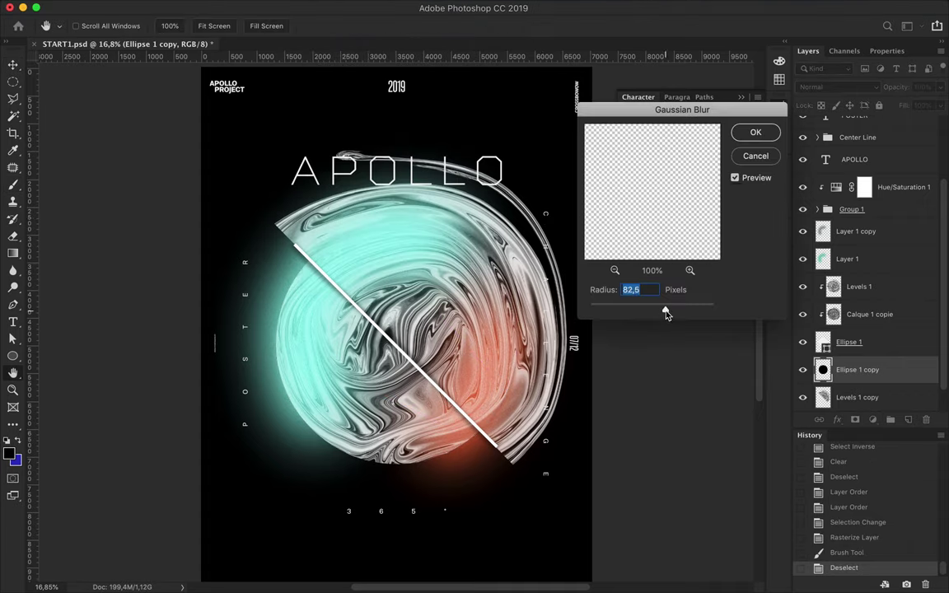
pyautogui.moveTo(665, 313); pyautogui.dragTo(680, 314)
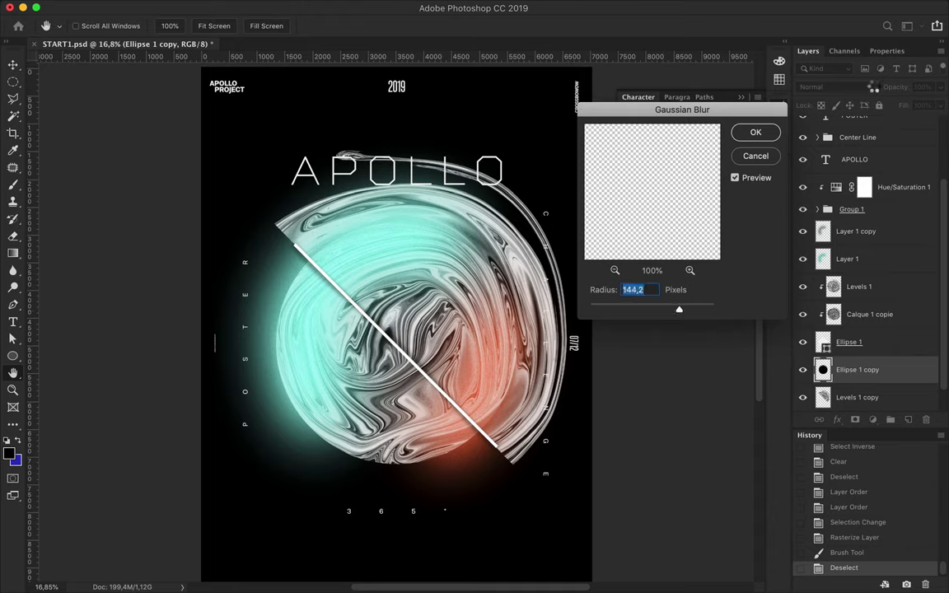
pyautogui.press('Return')
pyautogui.click(836, 87)
pyautogui.click(826, 122)
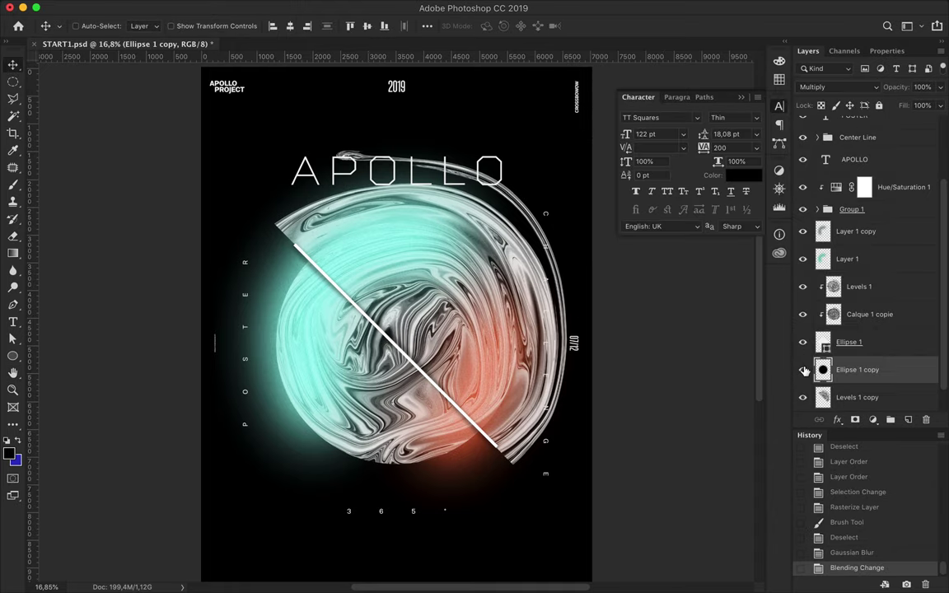
# - Merge Ellipse 1 copy with the layer below and set the result to Multiply
pyautogui.moveTo(857, 387); pyautogui.dragTo(857, 387)
pyautogui.hotkey('ctrl', 'e')
pyautogui.click(837, 87)
pyautogui.click(839, 132)
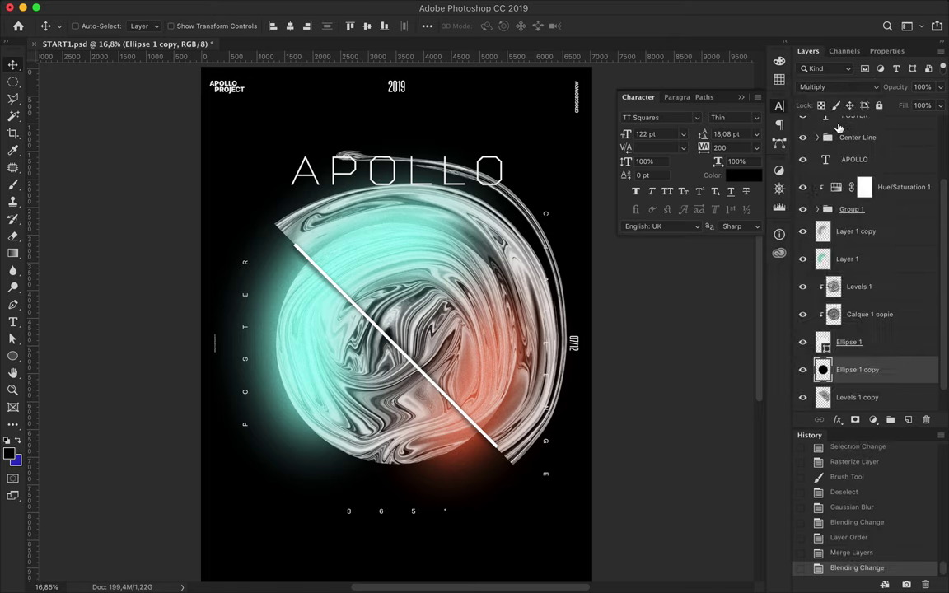
# - Warp the swirl's right side and lower middle, then lower its fill to 65%
pyautogui.hotkey('ctrl', 't')
pyautogui.rightClick(387, 207)
pyautogui.click(420, 276)
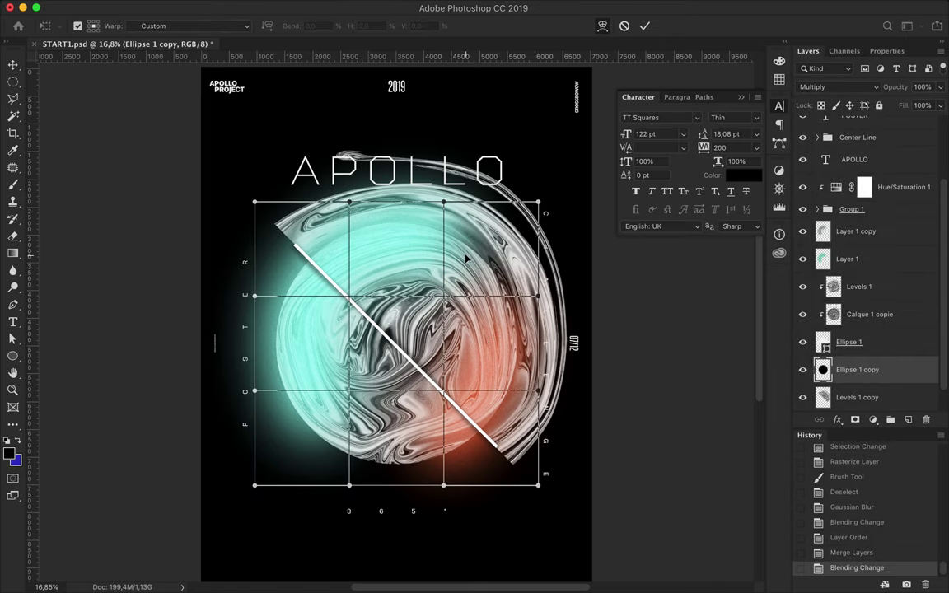
pyautogui.moveTo(475, 241); pyautogui.dragTo(330, 275)
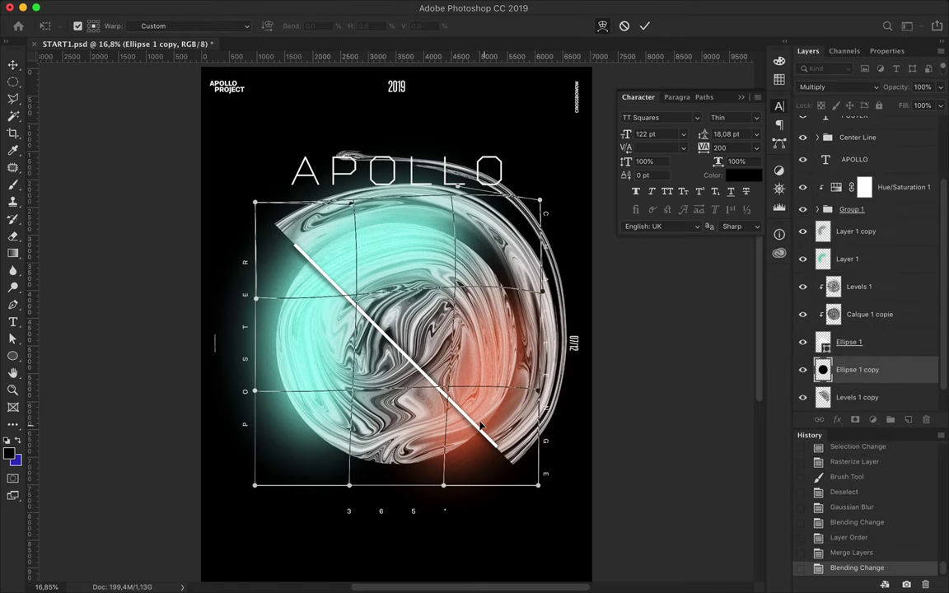
pyautogui.moveTo(480, 425); pyautogui.dragTo(436, 386)
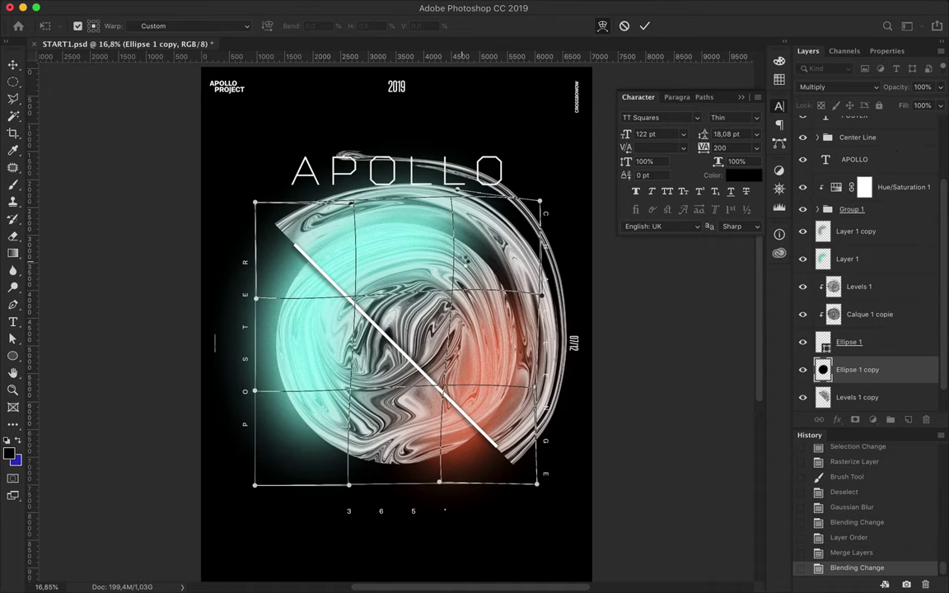
pyautogui.press('Return')
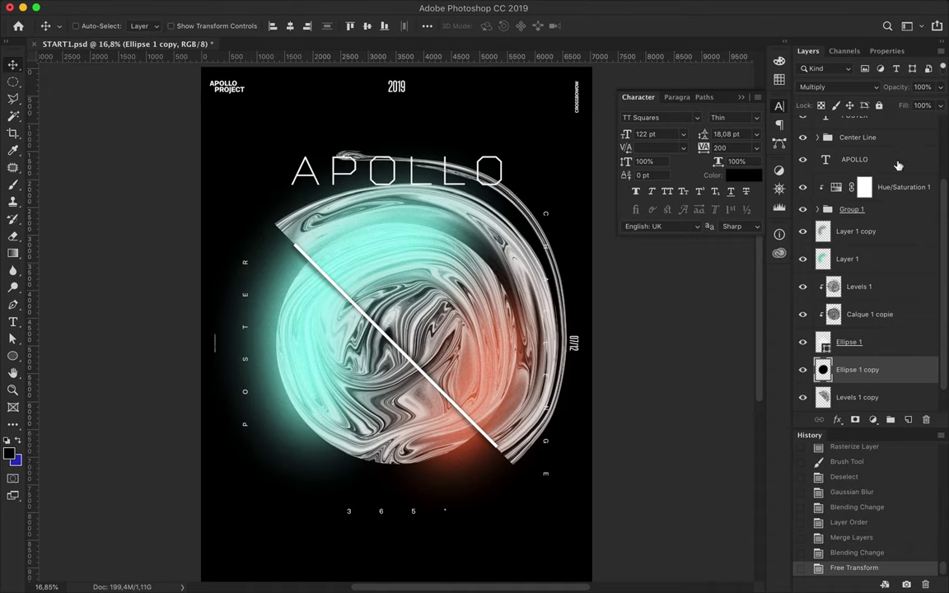
pyautogui.moveTo(945, 111); pyautogui.dragTo(923, 123)
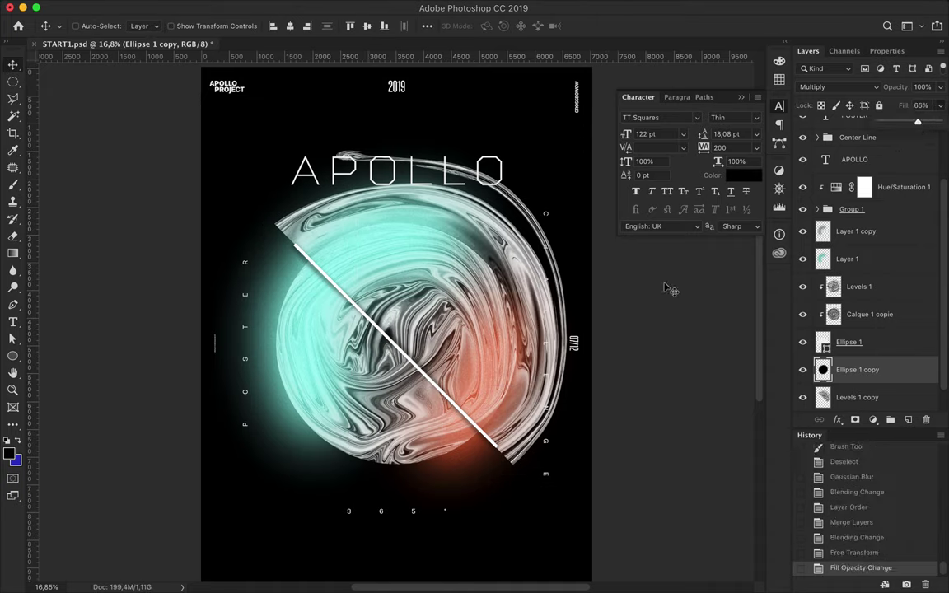
pyautogui.scroll(1, 397, 296)
pyautogui.scroll(-2, 396, 296)
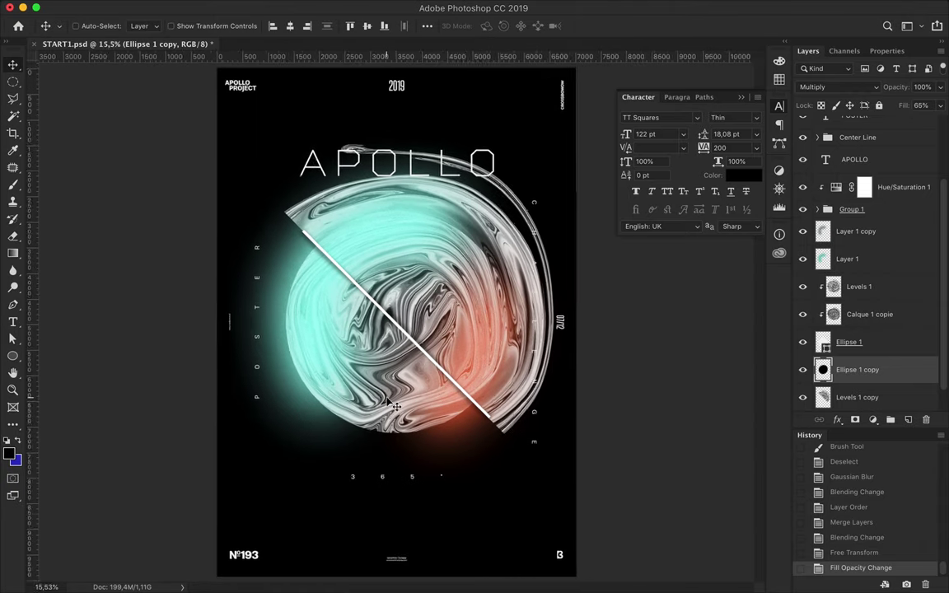
# - Move Center Line above Hue/Saturation 1 and reposition the swirl artwork
pyautogui.scroll(-1, 379, 346)
pyautogui.click(857, 189)
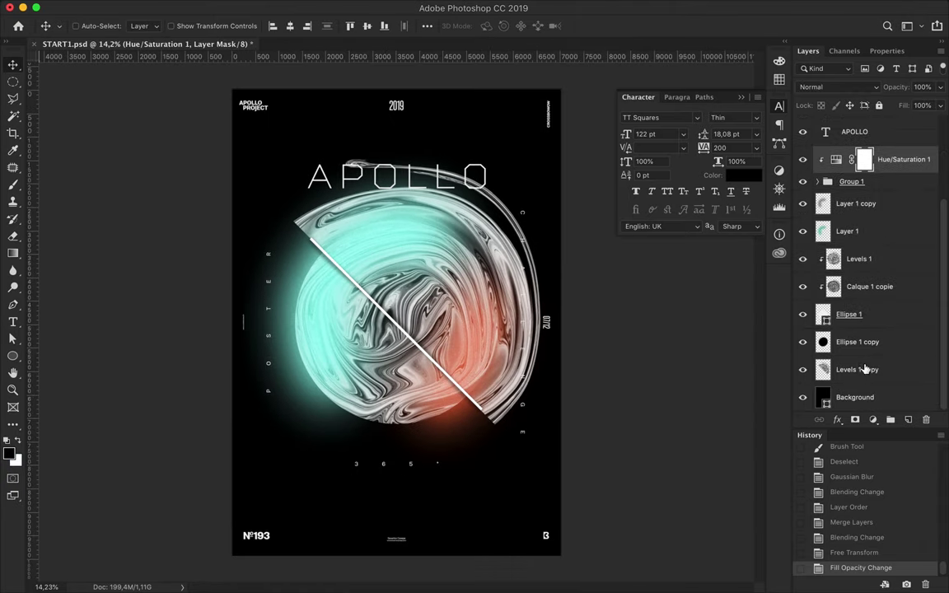
pyautogui.scroll(3, 883, 291)
pyautogui.moveTo(868, 260); pyautogui.dragTo(868, 262)
pyautogui.moveTo(464, 319); pyautogui.dragTo(464, 350)
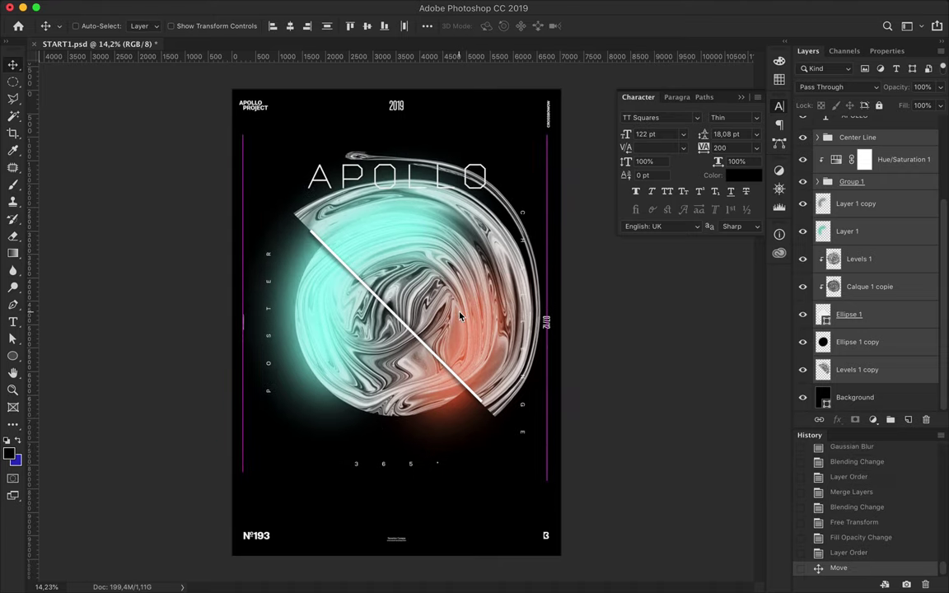
pyautogui.moveTo(464, 351); pyautogui.dragTo(639, 324)
# - Erase the outer ring on the swirl's right with the soft Arrondi flou brush
pyautogui.press('b')
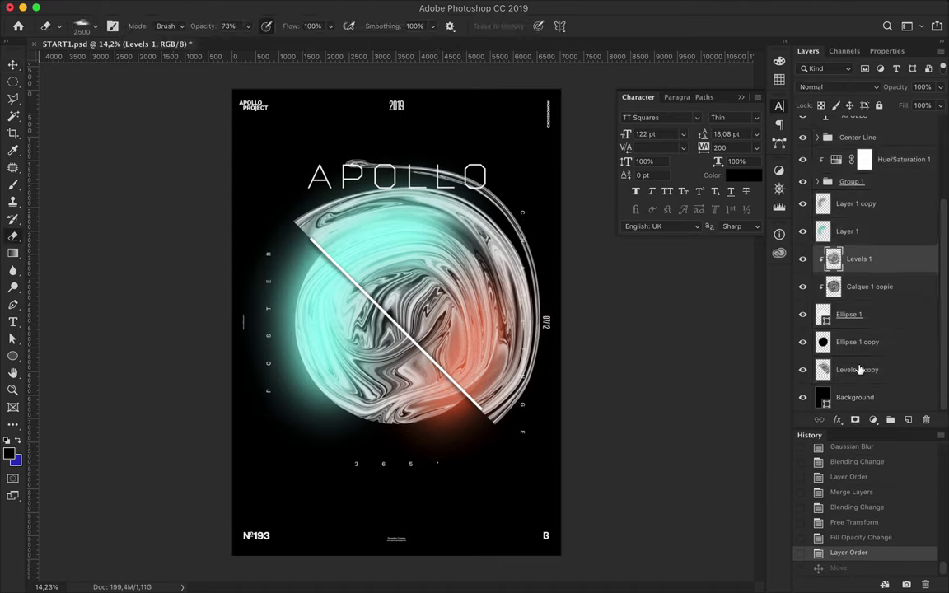
pyautogui.click(823, 370)
pyautogui.click(83, 25)
pyautogui.moveTo(212, 295); pyautogui.dragTo(211, 150)
pyautogui.click(83, 193)
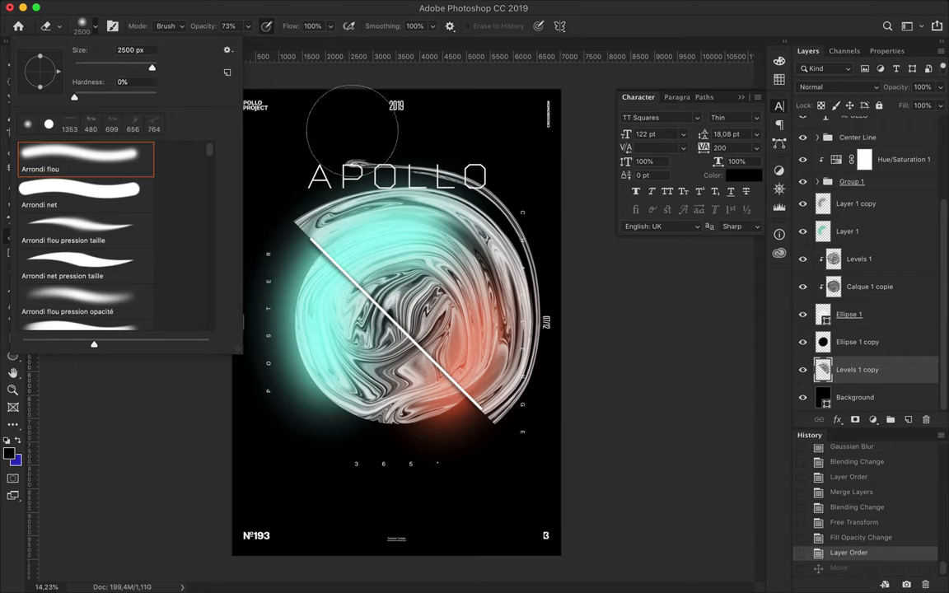
pyautogui.click(350, 158)
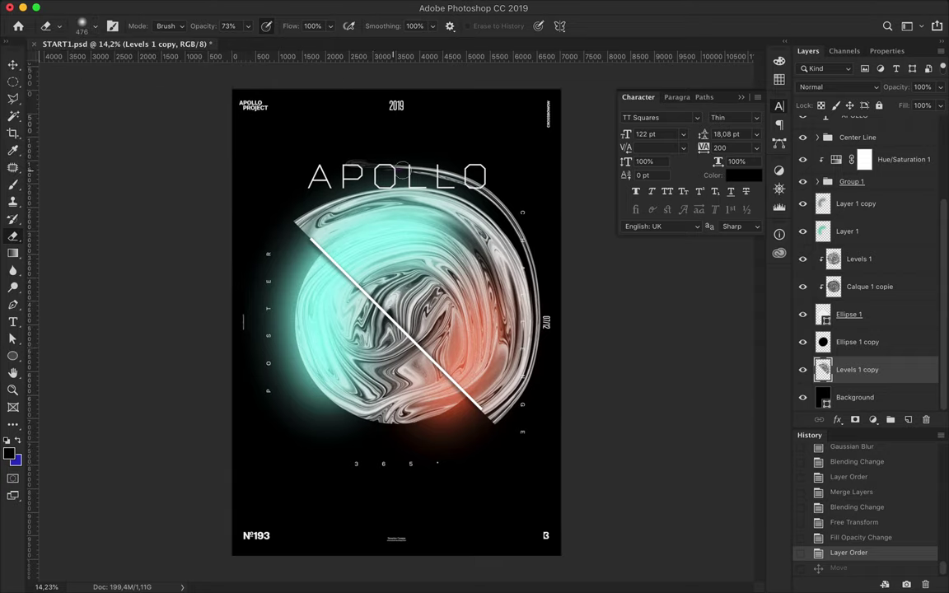
pyautogui.moveTo(513, 211); pyautogui.dragTo(525, 241)
pyautogui.moveTo(541, 402); pyautogui.dragTo(551, 322)
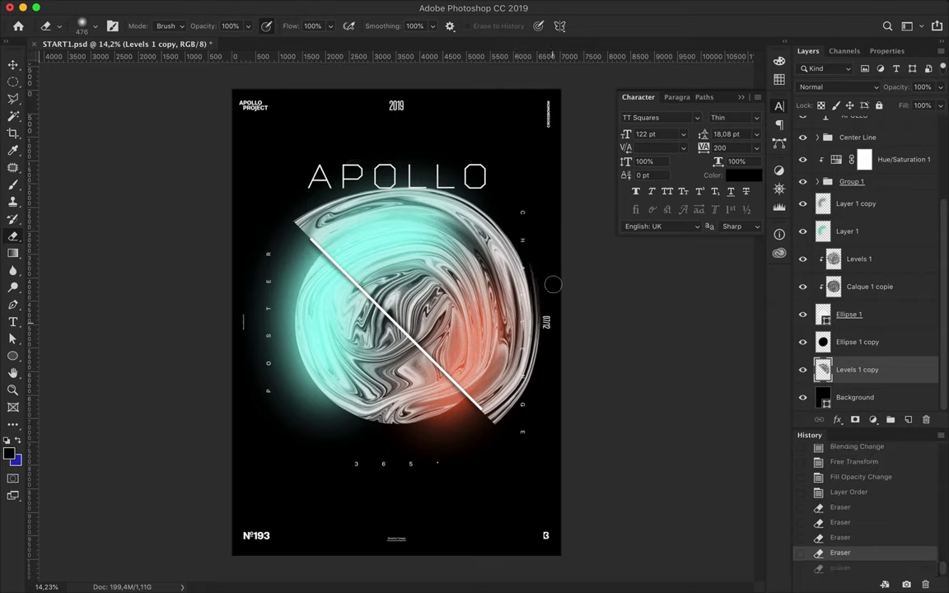
# - Scale the swirl to 91%, nudge it into place, and add a new empty layer
pyautogui.press('v')
pyautogui.keyDown('super'); pyautogui.click(474, 180); pyautogui.keyUp('super')
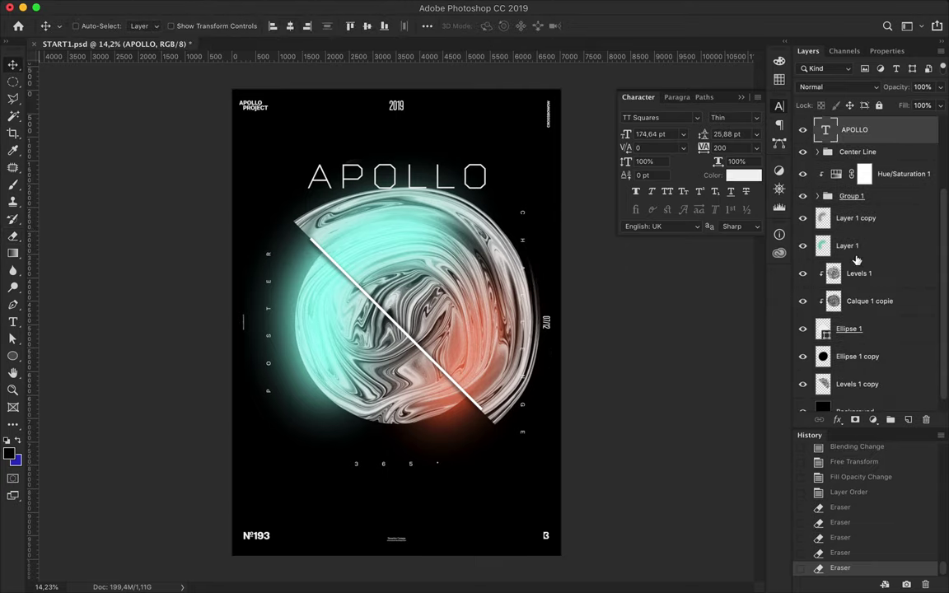
pyautogui.keyDown('super'); pyautogui.click(508, 416); pyautogui.keyUp('super')
pyautogui.press('super+t')
pyautogui.moveTo(293, 424); pyautogui.dragTo(304, 412)
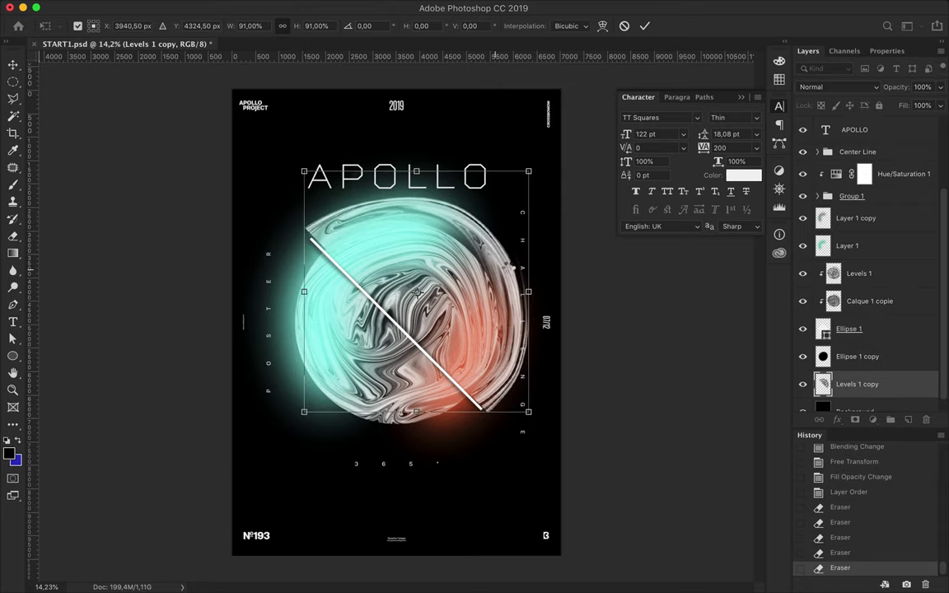
pyautogui.press('Return')
pyautogui.moveTo(504, 270); pyautogui.dragTo(509, 278)
pyautogui.click(908, 420)
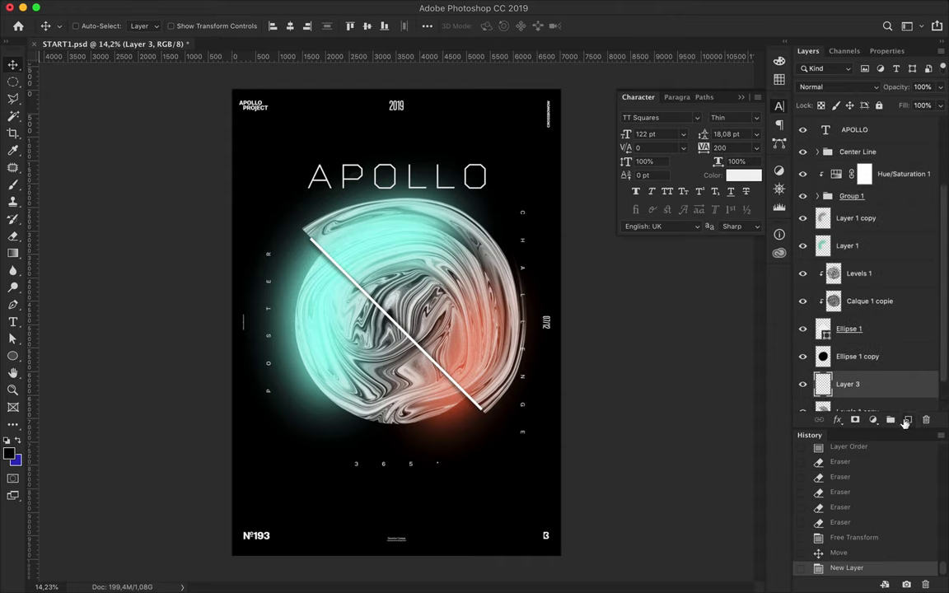
# - Paint a soft cyan stroke over the swirl on Layer 3
pyautogui.press('b')
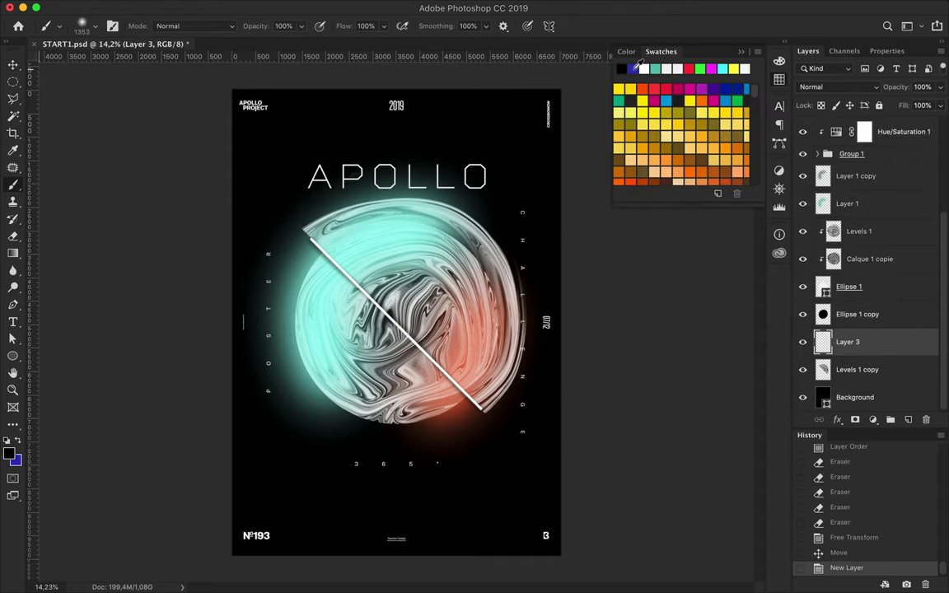
pyautogui.click(10, 453)
pyautogui.click(684, 263)
pyautogui.click(805, 222)
pyautogui.moveTo(272, 218); pyautogui.dragTo(313, 173)
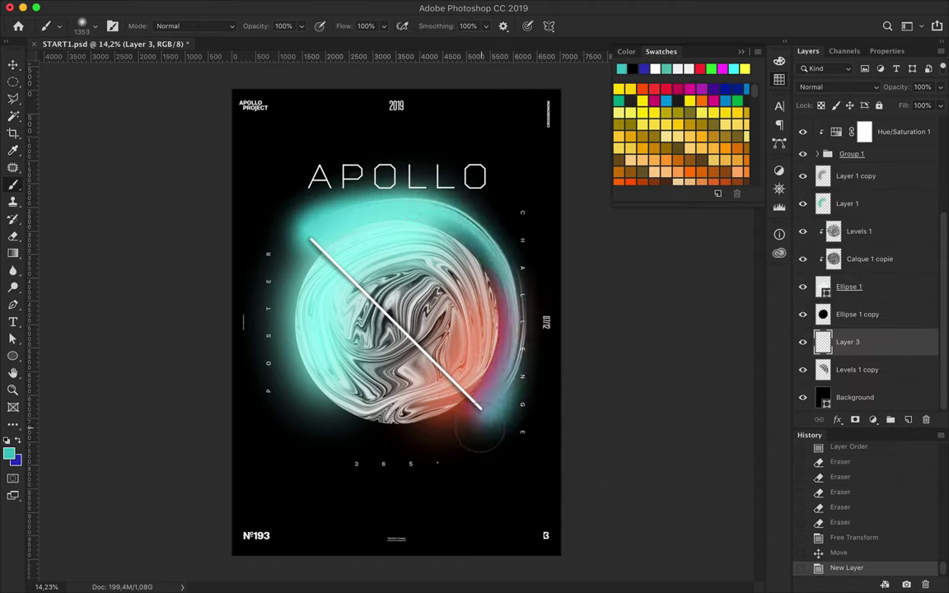
# - Clip Layer 3 to the swirl and set it to Multiply at 68% fill
pyautogui.keyDown('alt'); pyautogui.click(854, 355); pyautogui.keyUp('alt')
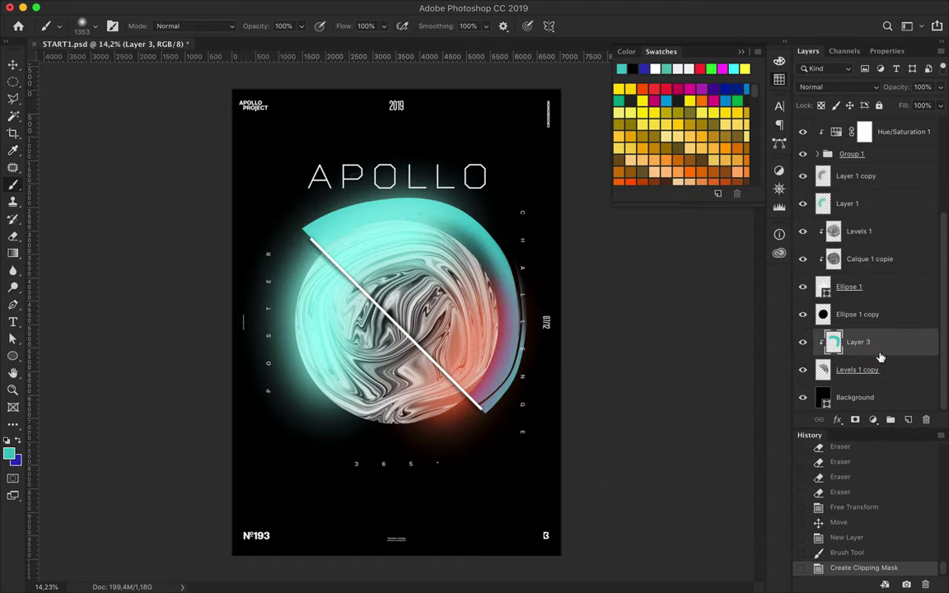
pyautogui.click(837, 86)
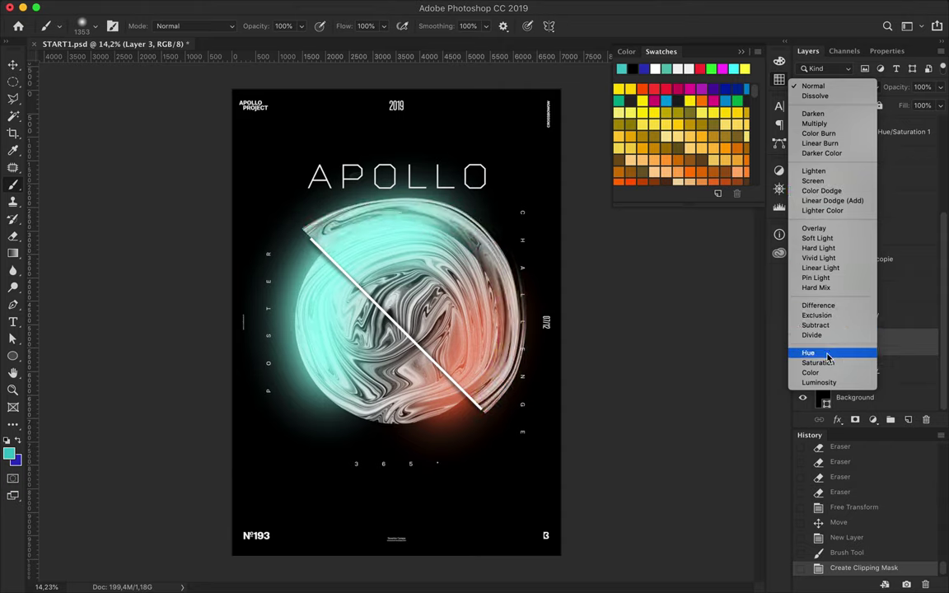
pyautogui.click(814, 124)
pyautogui.moveTo(940, 105); pyautogui.dragTo(917, 123)
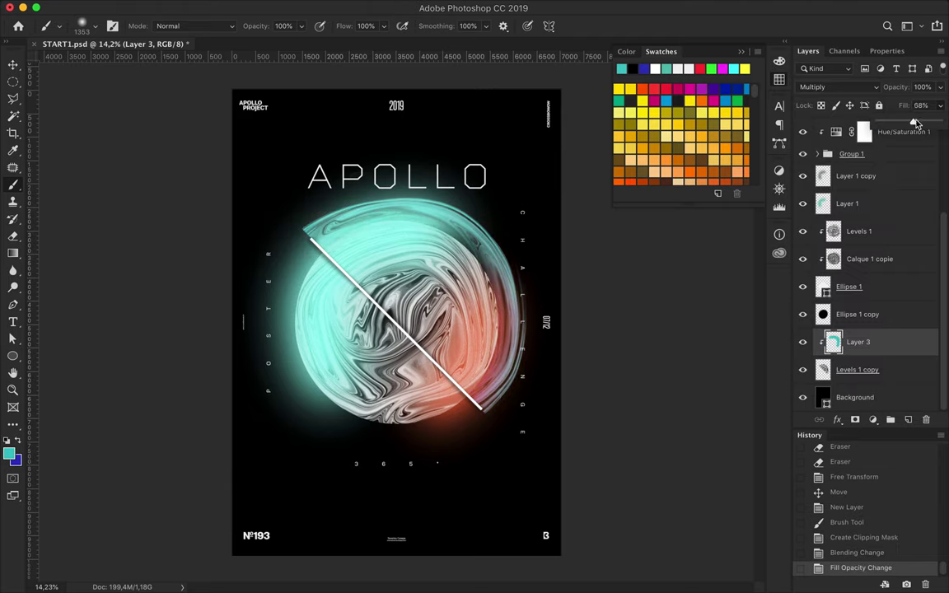
pyautogui.click(13, 66)
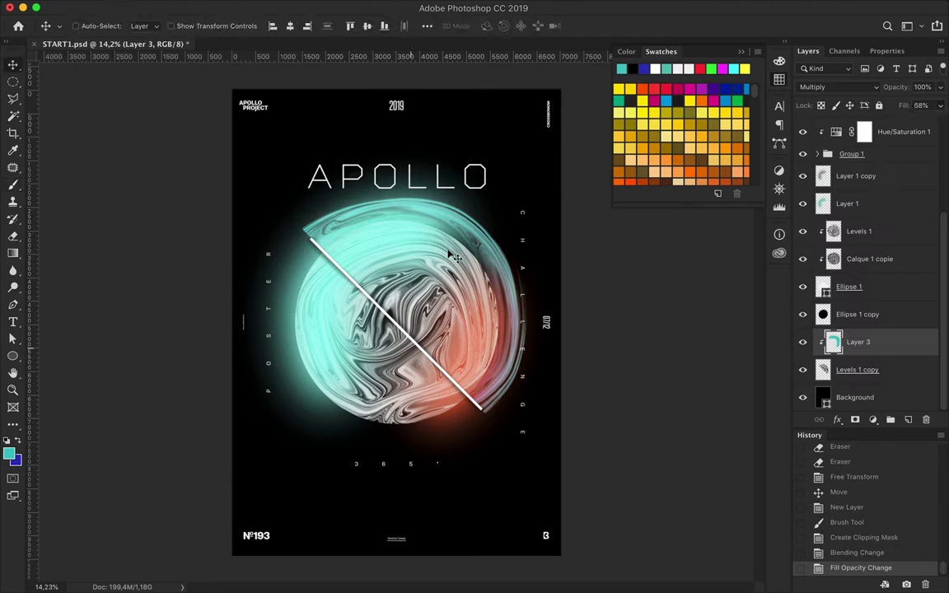
pyautogui.click(445, 188)
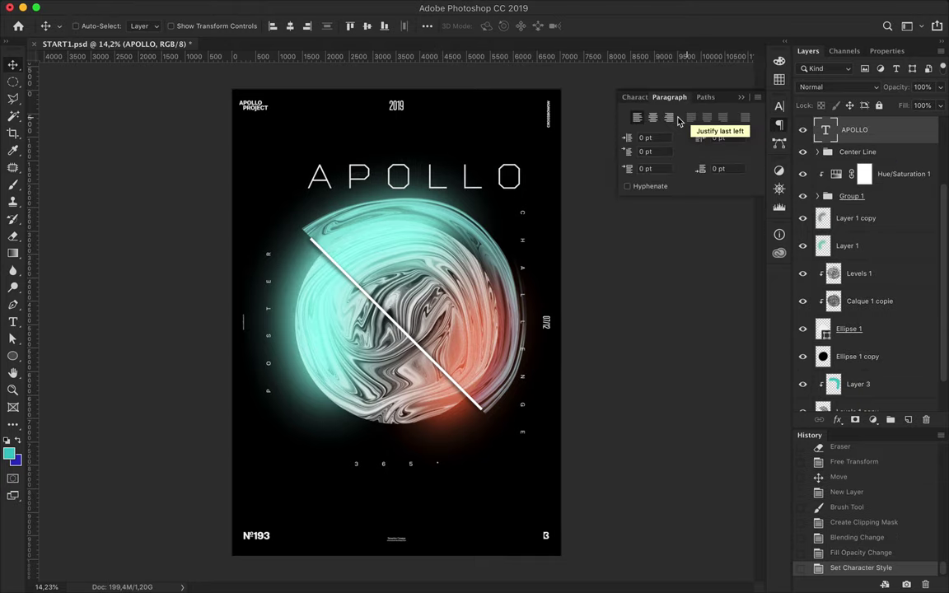
# - Centre APOLLO horizontally and group the layers from Center Line through Levels 1 copy into Group 2
pyautogui.moveTo(289, 196); pyautogui.dragTo(380, 191)
pyautogui.click(290, 26)
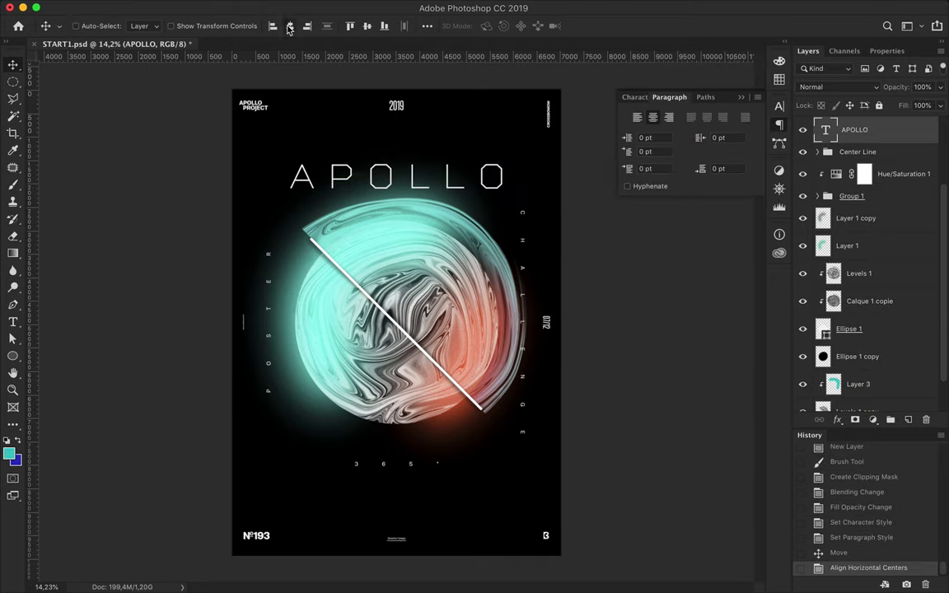
pyautogui.click(858, 152)
pyautogui.scroll(-2, 823, 288)
pyautogui.keyDown('shift'); pyautogui.click(832, 369); pyautogui.keyUp('shift')
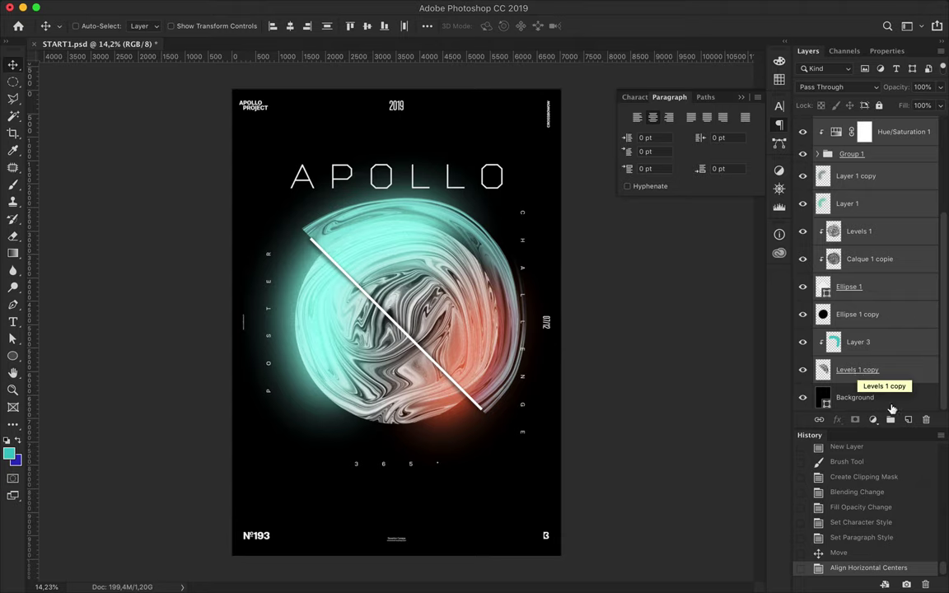
pyautogui.hotkey('ctrl', 'g')
# - Centre Group 2 horizontally and vertically on the poster
pyautogui.click(290, 25)
pyautogui.click(367, 25)
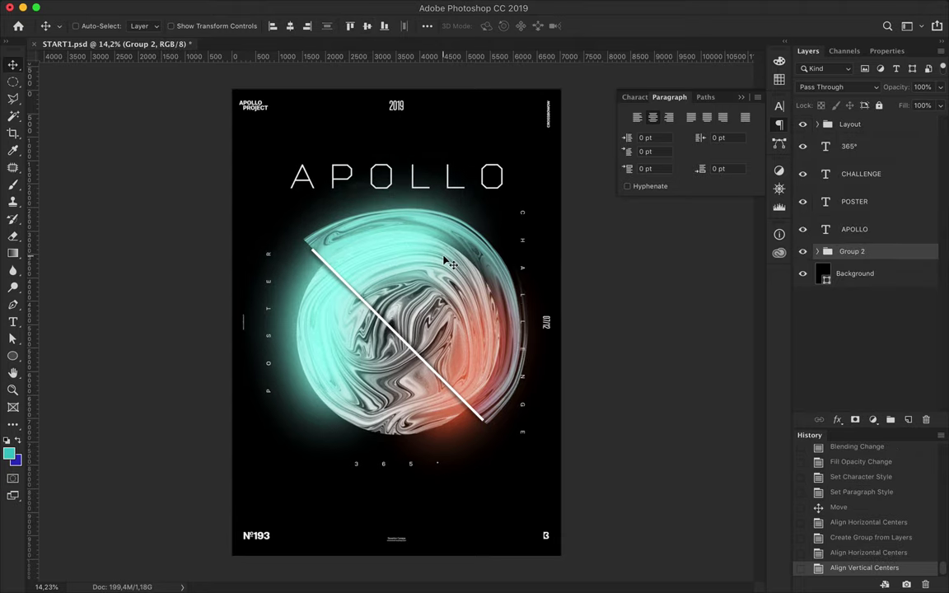
pyautogui.moveTo(449, 262); pyautogui.dragTo(408, 262)
pyautogui.click(368, 25)
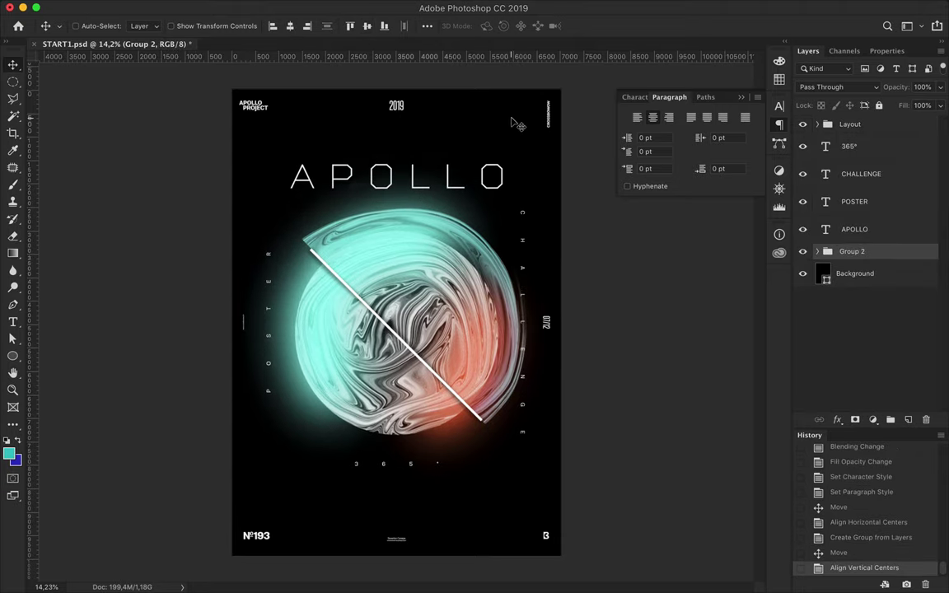
# - Set the APOLLO title's tracking to 300 in the Character settings
pyautogui.click(416, 169)
pyautogui.click(637, 97)
pyautogui.click(744, 148)
pyautogui.write('300')
pyautogui.press('Return')
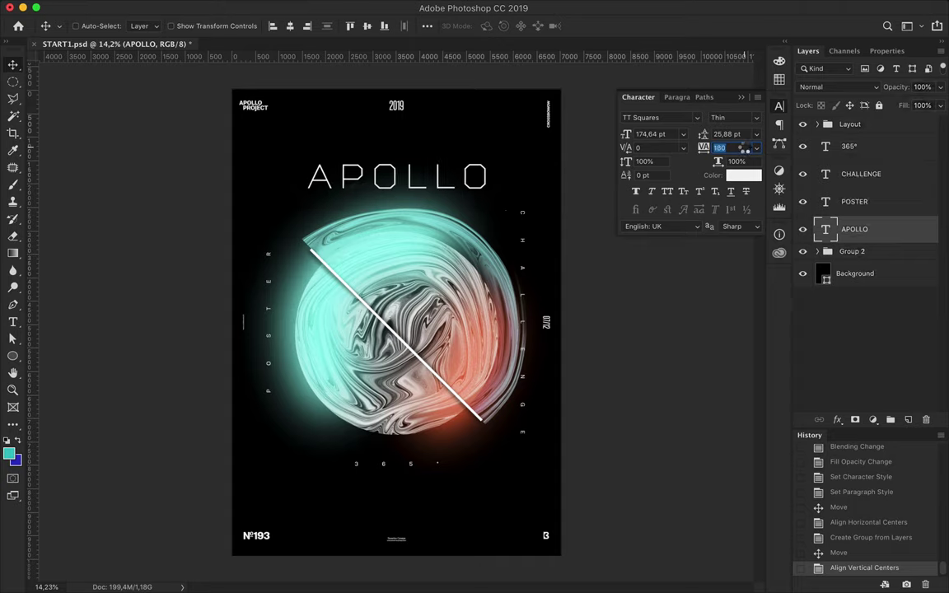
# - Restyle APOLLO at 134,64 pt with 880 tracking and Light weight
pyautogui.press('Return')
pyautogui.click(674, 135)
pyautogui.hotkey('shift', 'Down')
pyautogui.hotkey('shift', 'Down')
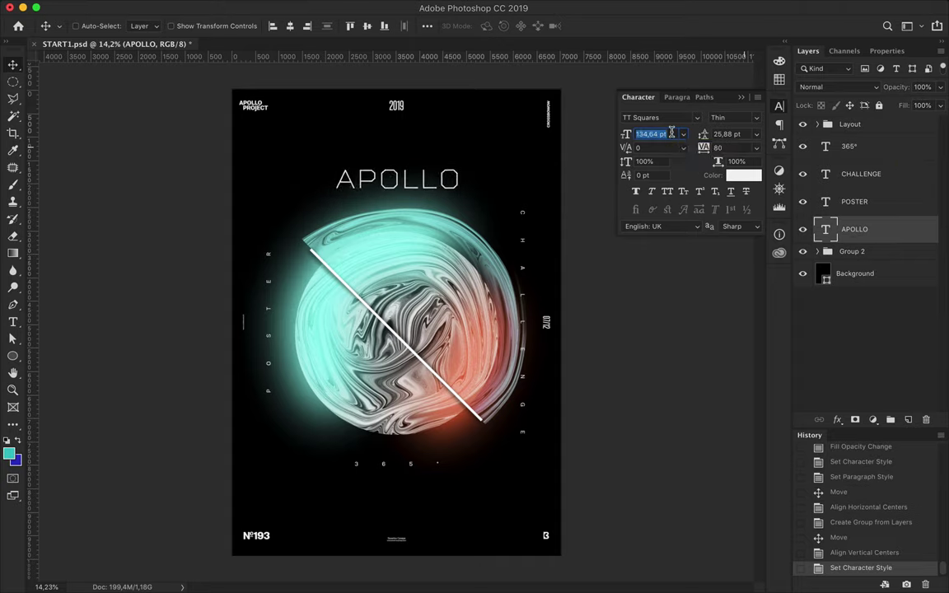
pyautogui.click(728, 147)
pyautogui.write('880')
pyautogui.press('Return')
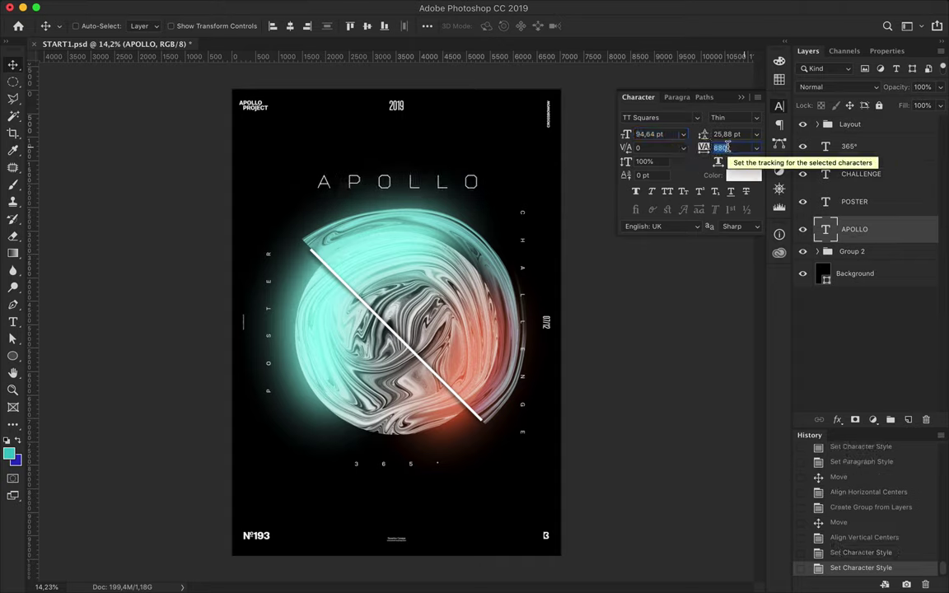
pyautogui.click(742, 117)
pyautogui.press('Down')
# - Duplicate APOLLO below the sphere and replace the copy's text with 365°
pyautogui.moveTo(367, 169); pyautogui.dragTo(367, 451)
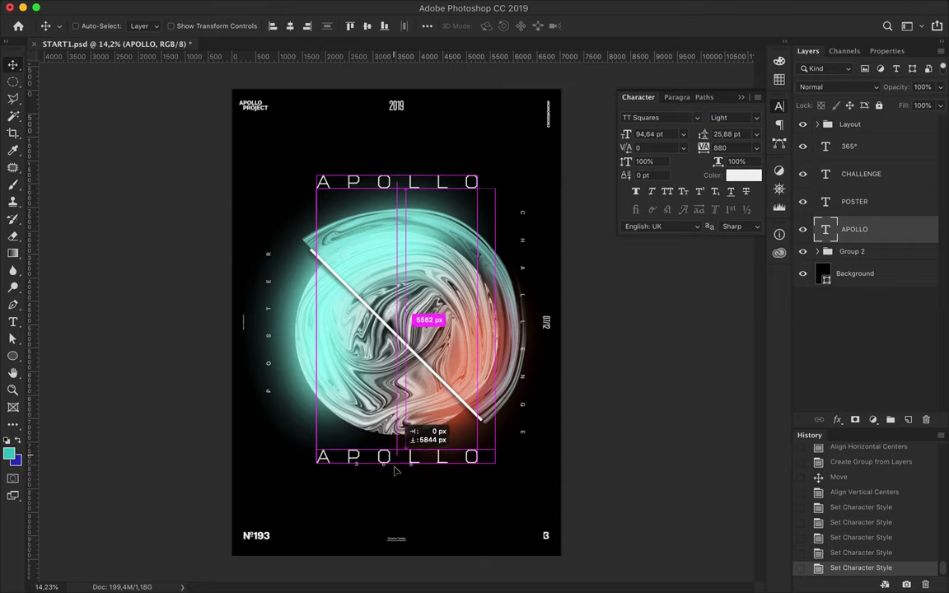
pyautogui.doubleClick(333, 461)
pyautogui.hotkey('ctrl', 'c')
pyautogui.hotkey('ctrl', 'Return')
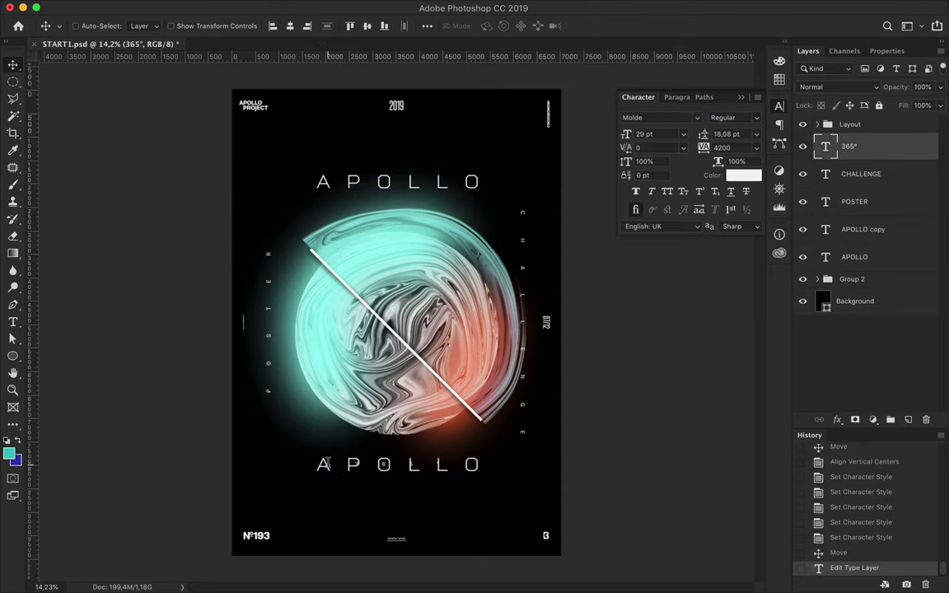
pyautogui.doubleClick(325, 463)
pyautogui.hotkey('ctrl', 'v')
pyautogui.hotkey('ctrl', 'Return')
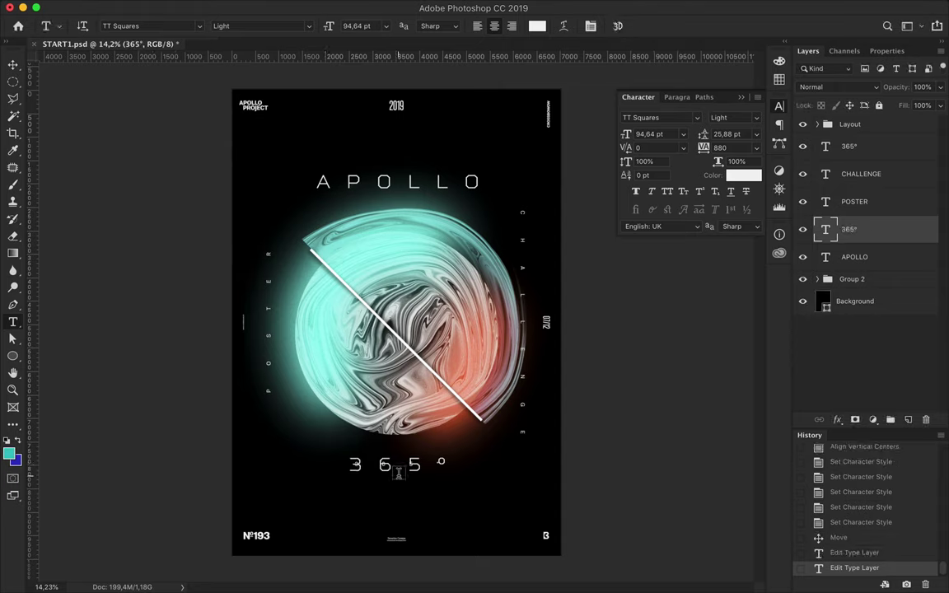
# - Delete the old small 365° layer, leaving the new large 365° in place
pyautogui.press('v')
pyautogui.click(849, 146)
pyautogui.press('Delete')
pyautogui.click(290, 27)
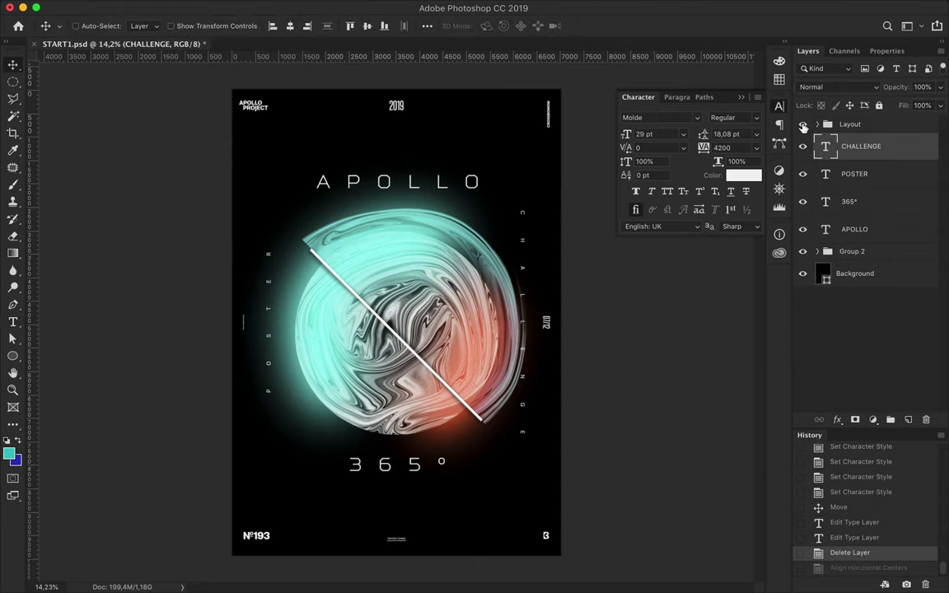
pyautogui.hotkey('ctrl', 'z')
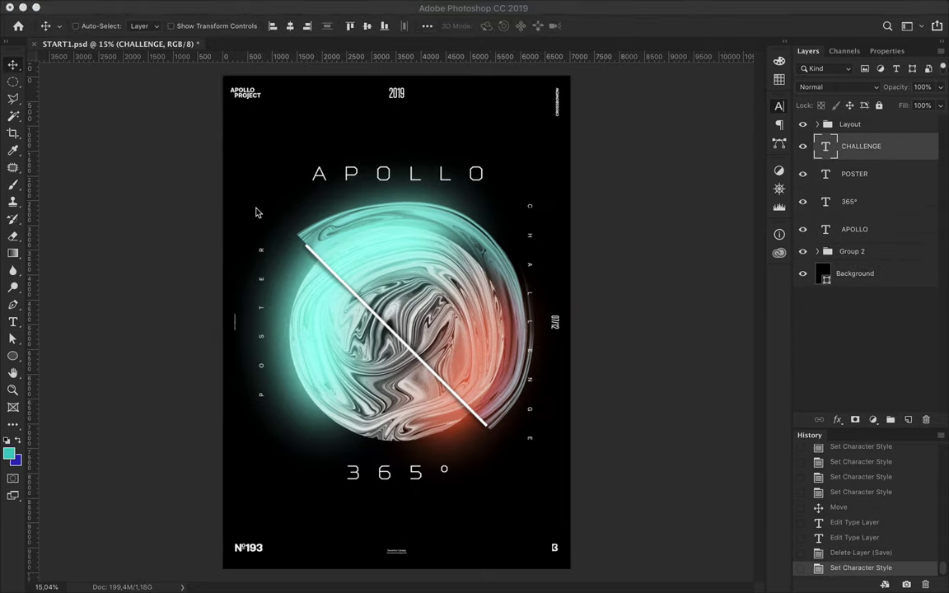
# - Pick the shape tool with a teal fill colour
pyautogui.press('u')
pyautogui.click(146, 25)
pyautogui.click(126, 96)
# - Try a teal shape at the top left, undo it, and choose the Rectangle tool
pyautogui.moveTo(250, 110)
pyautogui.mouseDown()
pyautogui.moveTo(222, 154)
pyautogui.moveTo(246, 129)
pyautogui.mouseUp()
pyautogui.hotkey('ctrl', 'z')
pyautogui.hotkey('shift', 'u')
pyautogui.press('v')
# - Copy a small rectangle of the Levels 1 marble texture and paste it as a new layer
pyautogui.click(808, 51)
pyautogui.scroll(-5, 865, 247)
pyautogui.click(867, 233)
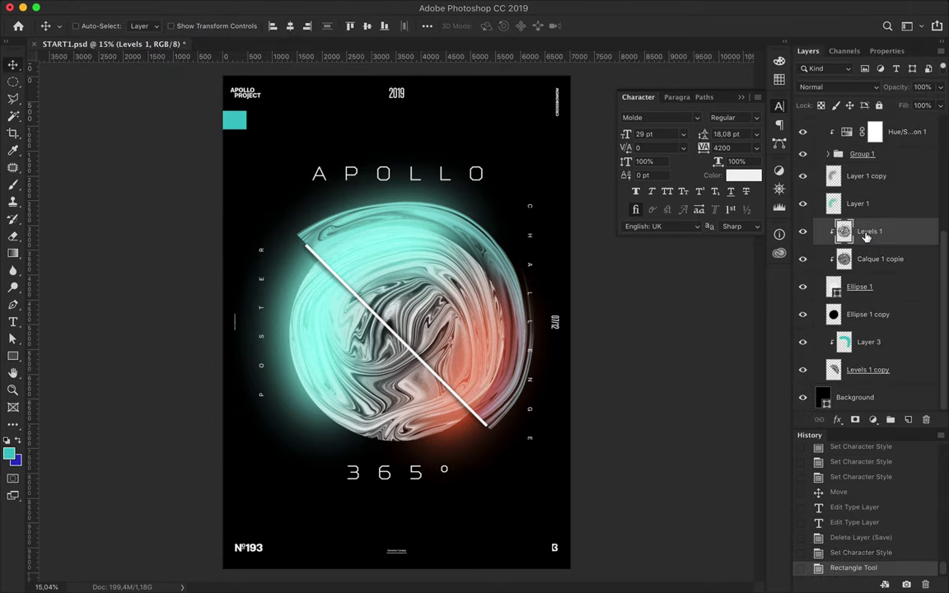
pyautogui.press('m')
pyautogui.moveTo(408, 317); pyautogui.dragTo(437, 264)
pyautogui.hotkey('ctrl', 'd')
pyautogui.scroll(5, 865, 247)
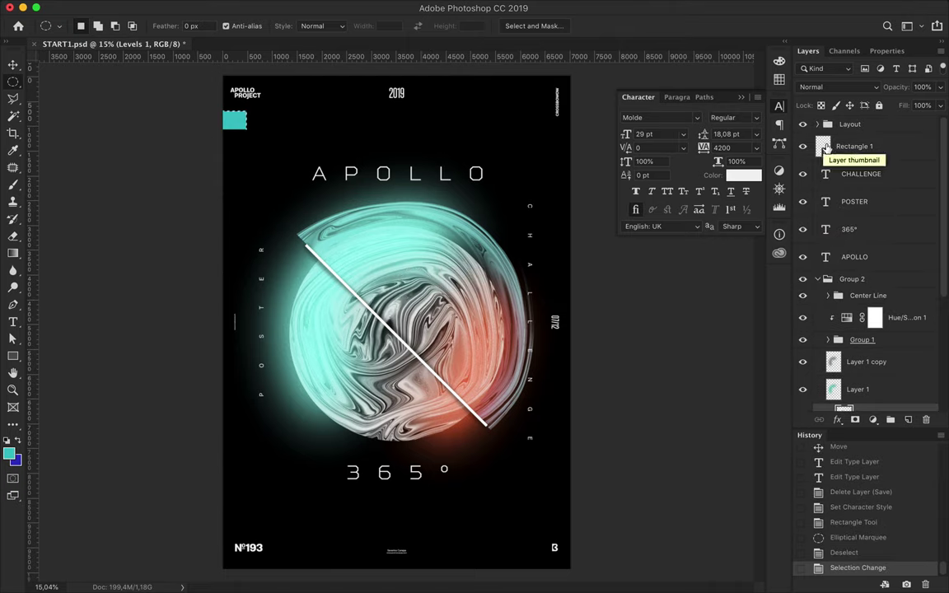
pyautogui.moveTo(387, 284); pyautogui.dragTo(494, 388)
pyautogui.hotkey('ctrl', 'd')
pyautogui.hotkey('shift', 'm')
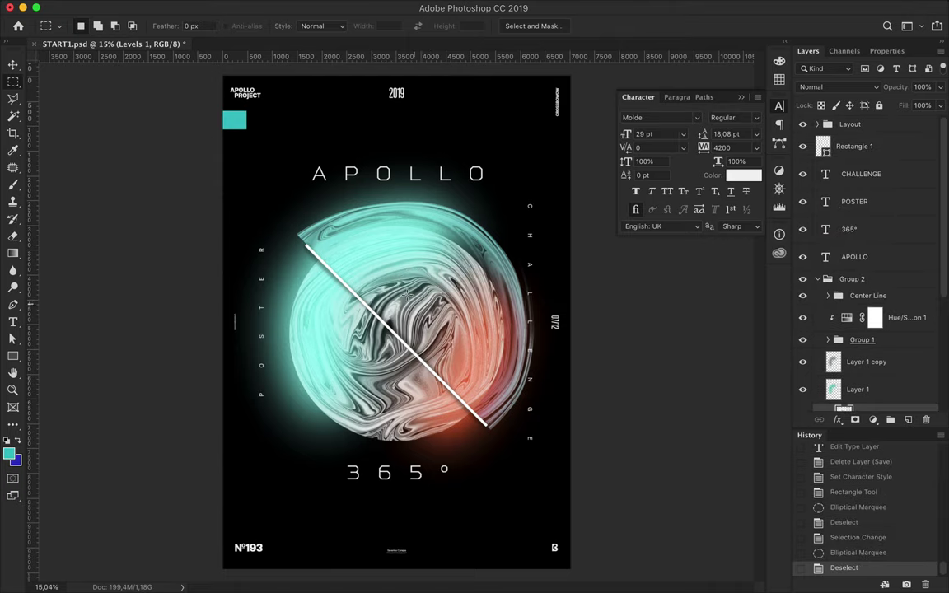
pyautogui.moveTo(453, 280); pyautogui.dragTo(239, 132)
pyautogui.hotkey('ctrl', 'c')
pyautogui.hotkey('ctrl', 'v')
# - Bring the marble piece to the top and position it under the teal block on the left edge
pyautogui.press('v')
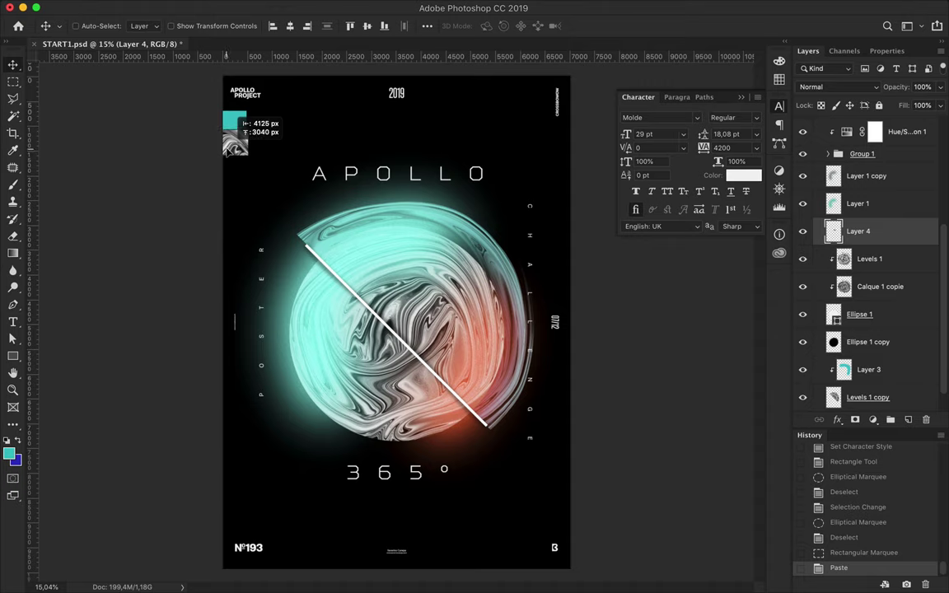
pyautogui.scroll(1, 251, 182)
pyautogui.scroll(1, 251, 183)
pyautogui.hotkey('ctrl', 'shift', ']')
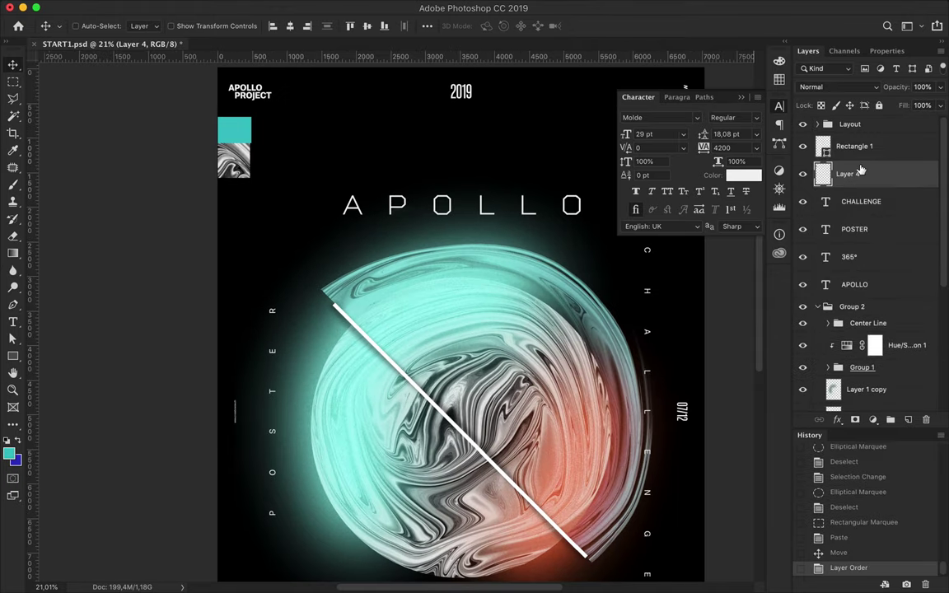
pyautogui.scroll(3, 228, 154)
pyautogui.scroll(2, 228, 154)
pyautogui.moveTo(224, 157); pyautogui.dragTo(229, 276)
pyautogui.scroll(-5, 229, 276)
pyautogui.moveTo(282, 237); pyautogui.dragTo(301, 309)
# - Duplicate the teal block and marble piece to the right edge, then shift the corner pieces down slightly
pyautogui.scroll(-3, 301, 311)
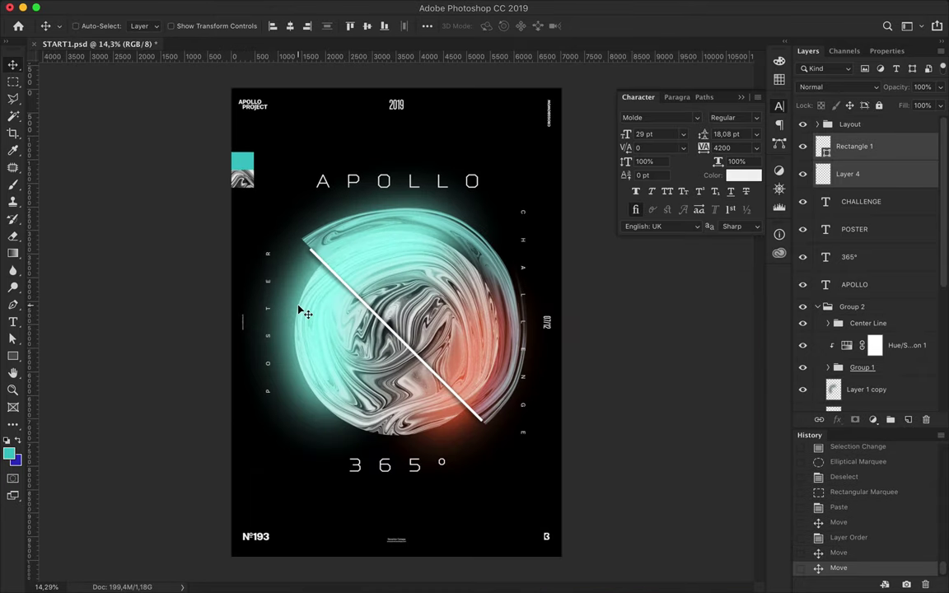
pyautogui.moveTo(243, 183)
pyautogui.mouseDown()
pyautogui.moveTo(586, 174)
pyautogui.moveTo(528, 149)
pyautogui.mouseUp()
pyautogui.scroll(1, 587, 174)
pyautogui.rightClick(540, 145)
pyautogui.press('Escape')
pyautogui.scroll(5, 495, 156)
pyautogui.scroll(-2, 488, 159)
pyautogui.scroll(-1, 488, 159)
pyautogui.scroll(-2, 488, 159)
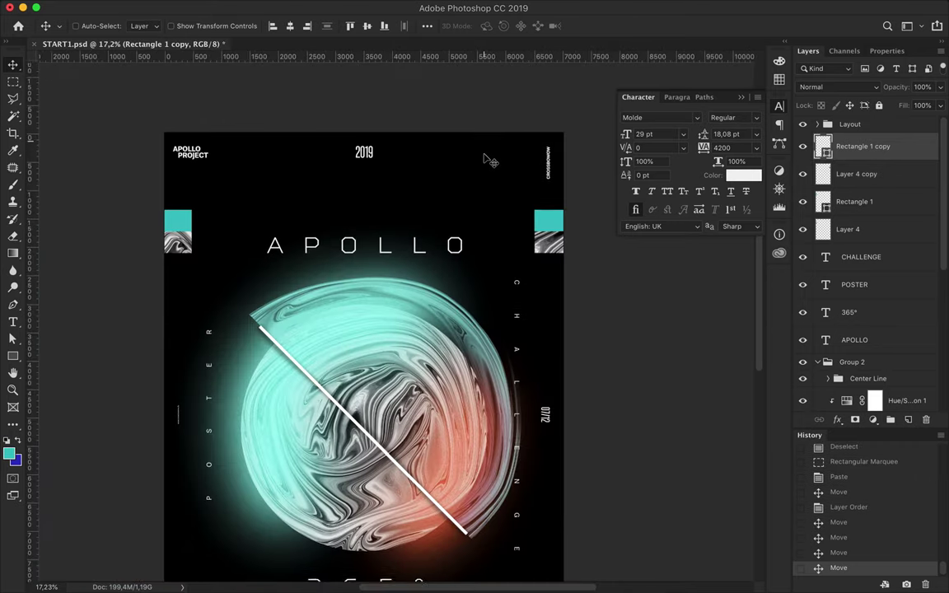
pyautogui.scroll(-3, 486, 159)
pyautogui.moveTo(489, 154); pyautogui.dragTo(539, 166)
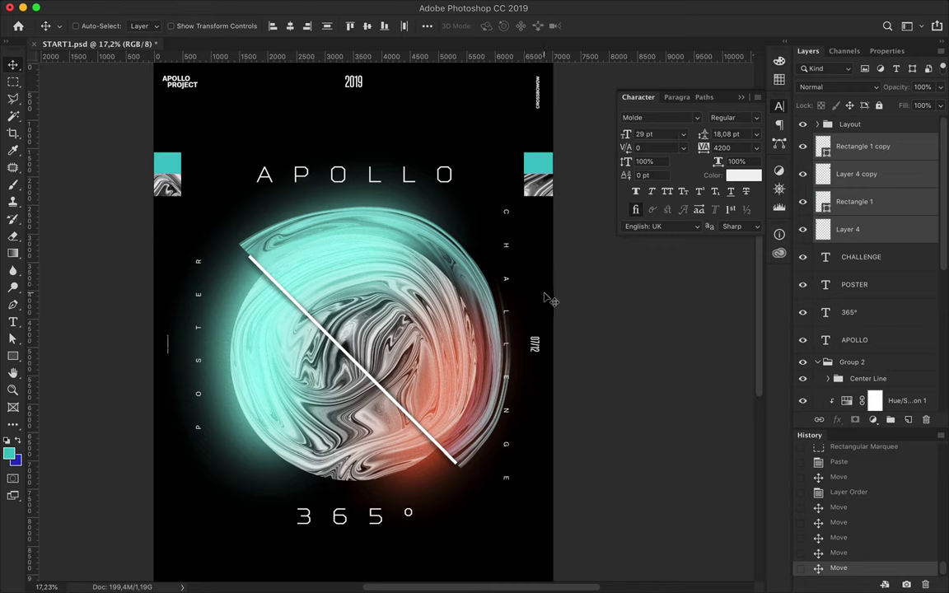
pyautogui.scroll(-2, 543, 298)
# - Save the poster and remove the degree sign from the 365° text
pyautogui.hotkey('ctrl', 's')
pyautogui.click(403, 567)
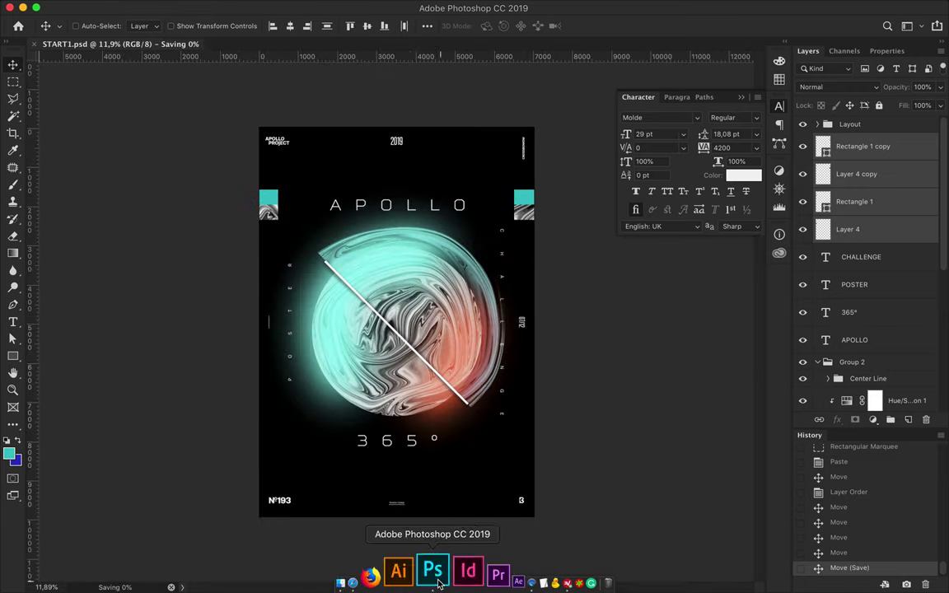
pyautogui.click(416, 442)
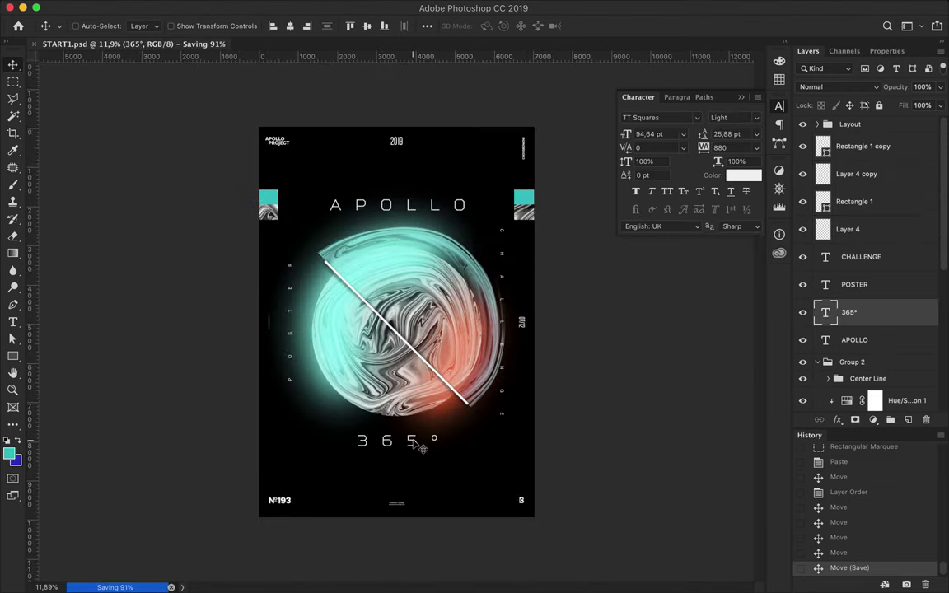
pyautogui.press('Right')
pyautogui.doubleClick(418, 440)
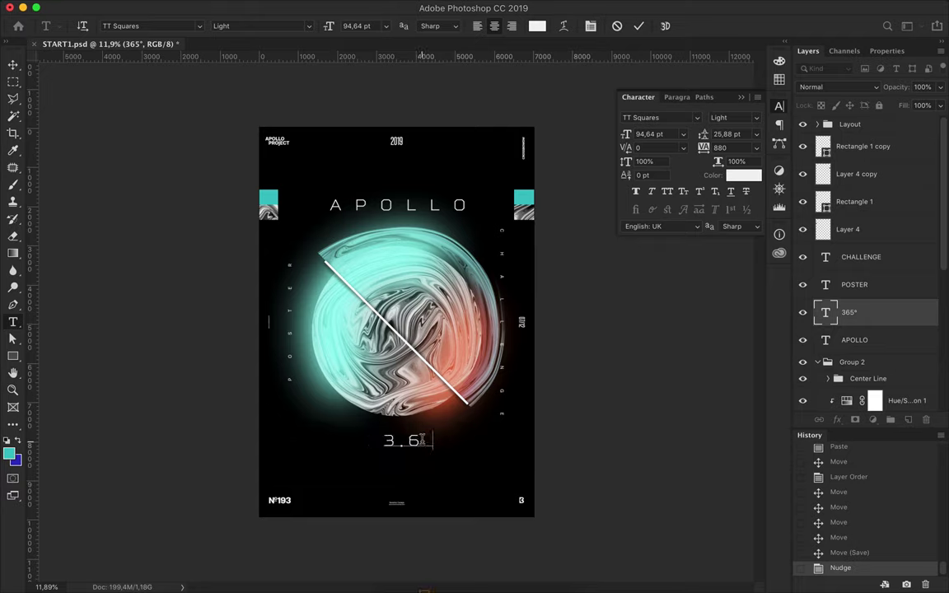
pyautogui.press('BackSpace')
pyautogui.click(13, 64)
# - Centre 365 on the poster, re-add the ° sign, and begin a pen path in Illustrator
pyautogui.click(381, 26)
pyautogui.doubleClick(420, 440)
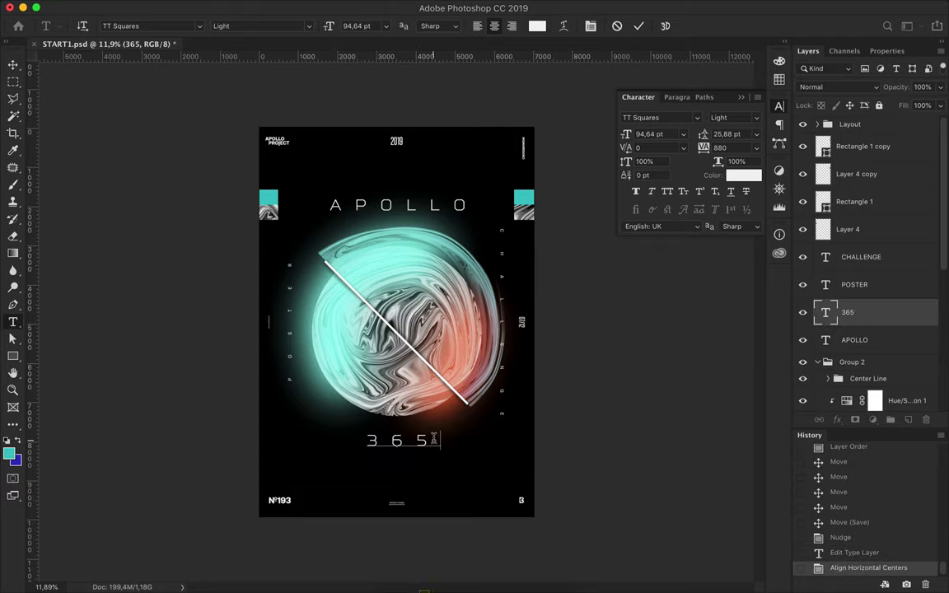
pyautogui.write('°')
pyautogui.hotkey('ctrl', 'Return')
pyautogui.hotkey('ctrl', 'Right')
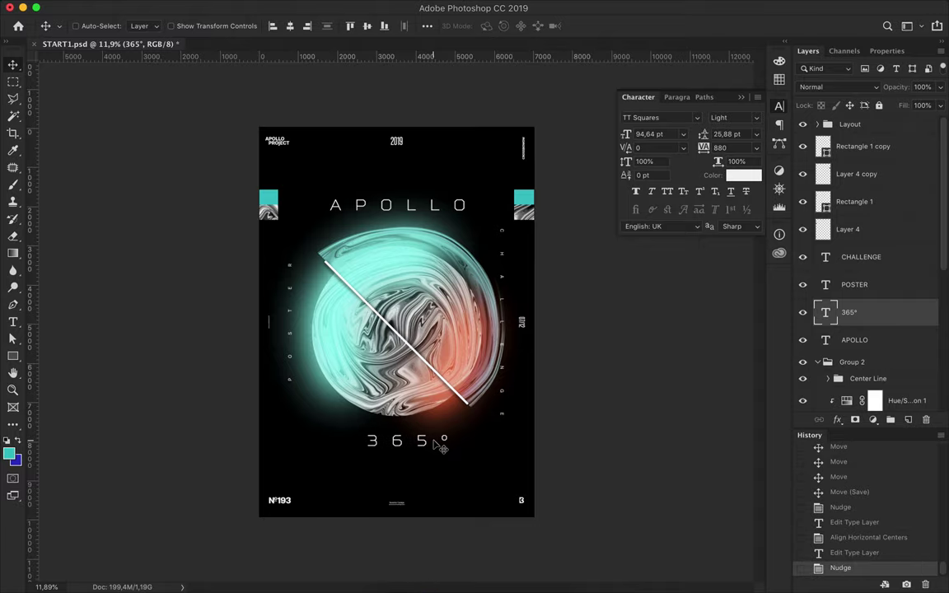
pyautogui.press('super+Tab')
pyautogui.moveTo(598, 163); pyautogui.dragTo(620, 158)
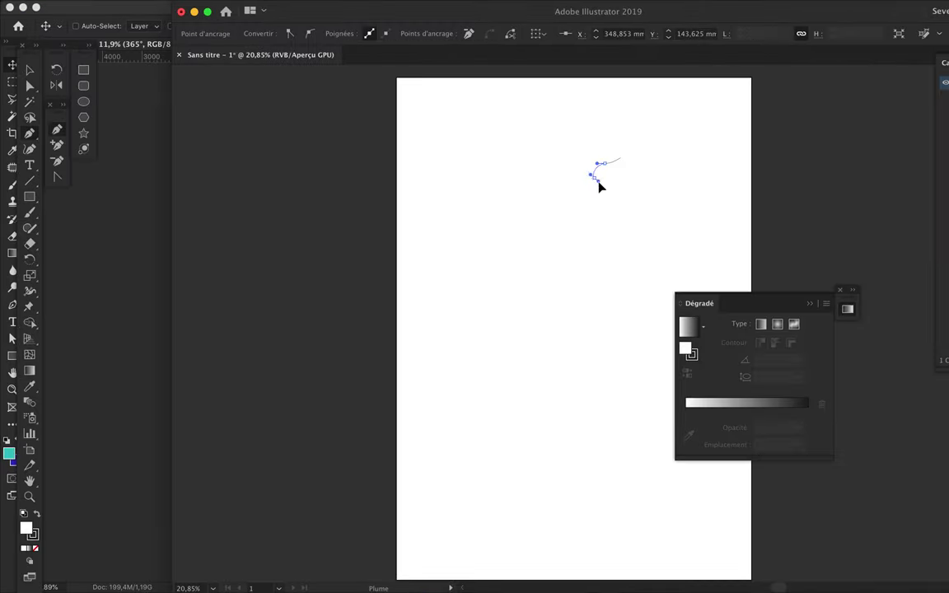
# - Finish the first closed wavy path at the top right and remove its fill
pyautogui.moveTo(698, 190); pyautogui.dragTo(720, 194)
pyautogui.click(762, 95)
pyautogui.click(610, 87)
pyautogui.moveTo(600, 142); pyautogui.dragTo(626, 186)
pyautogui.click(606, 186)
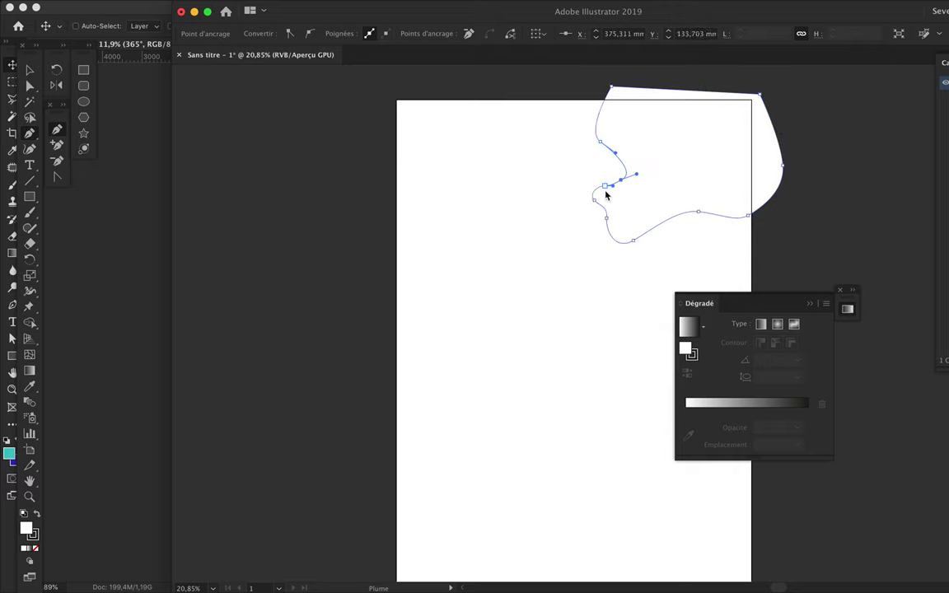
pyautogui.press('/')
# - Draw a second closed wavy path sweeping from the page top toward the right
pyautogui.click(518, 86)
pyautogui.moveTo(479, 141); pyautogui.dragTo(501, 161)
pyautogui.moveTo(521, 215); pyautogui.dragTo(515, 247)
pyautogui.moveTo(664, 284); pyautogui.dragTo(707, 333)
pyautogui.moveTo(801, 78); pyautogui.dragTo(561, 99)
pyautogui.click(518, 86)
# - Reshape the second path's top and middle anchors and their curves
pyautogui.press('a')
pyautogui.hotkey('ctrl', 'shift', 'a')
pyautogui.hscroll(3, 491, 210)
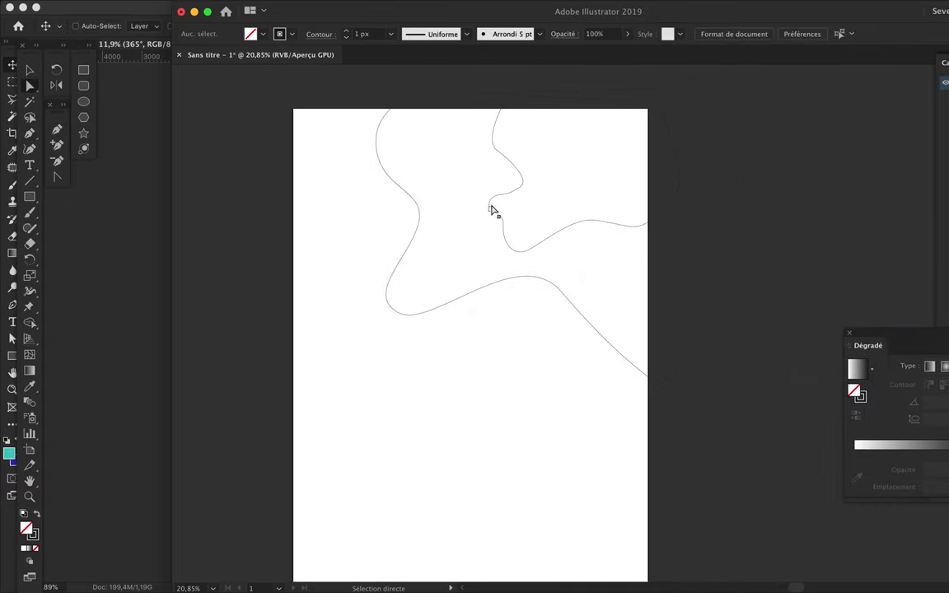
pyautogui.click(491, 210)
pyautogui.scroll(2, 509, 198)
pyautogui.press('+')
pyautogui.moveTo(487, 126); pyautogui.dragTo(453, 128)
pyautogui.scroll(2, 417, 175)
pyautogui.moveTo(417, 176); pyautogui.dragTo(432, 138)
# - Smooth the wave's inner and lower curves by moving the lower anchors right
pyautogui.moveTo(508, 257)
pyautogui.mouseDown()
pyautogui.moveTo(491, 233)
pyautogui.moveTo(508, 211)
pyautogui.mouseUp()
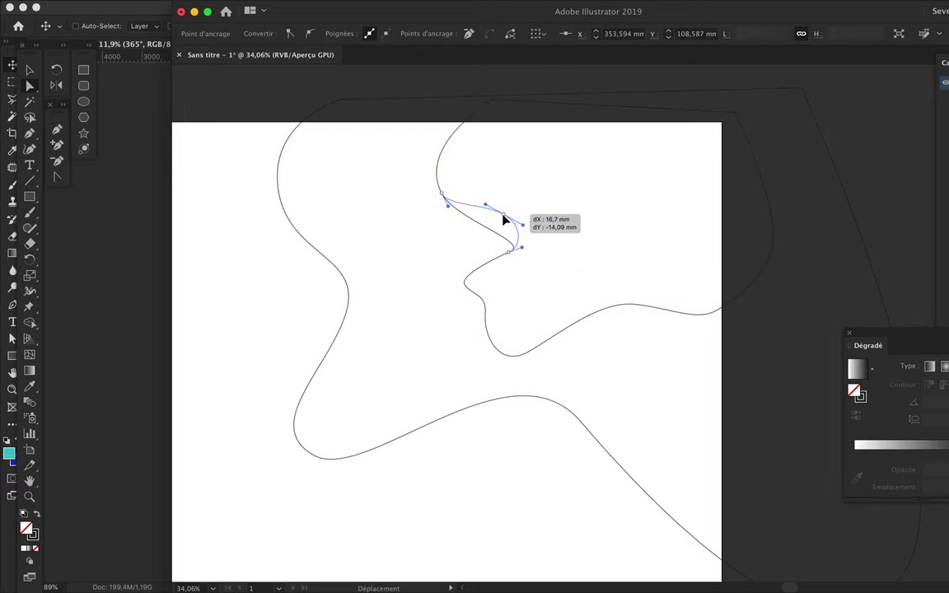
pyautogui.moveTo(466, 288); pyautogui.dragTo(538, 284)
pyautogui.press('a')
pyautogui.moveTo(527, 352); pyautogui.dragTo(560, 350)
pyautogui.moveTo(472, 379); pyautogui.dragTo(526, 387)
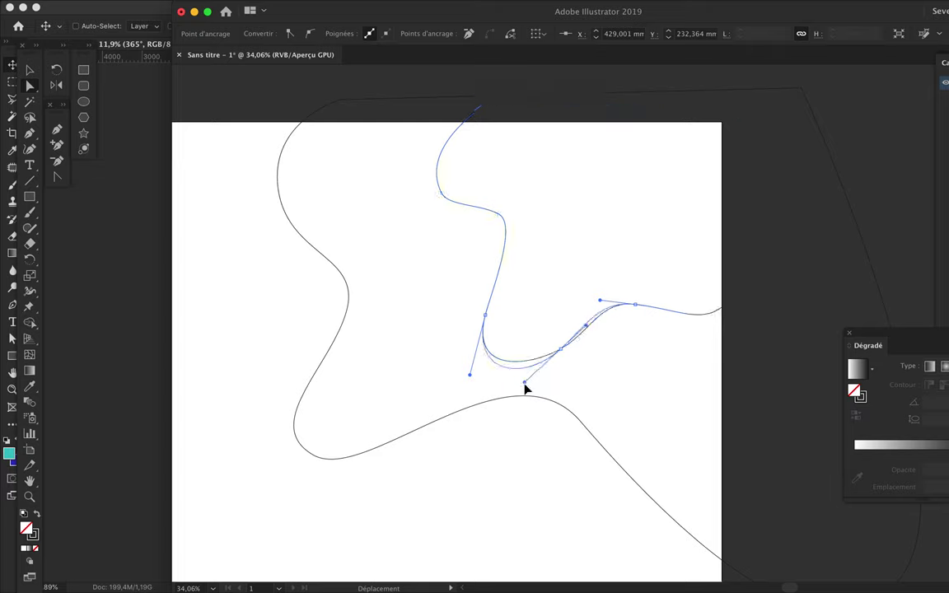
pyautogui.press('v')
pyautogui.scroll(-5, 545, 297)
pyautogui.click(30, 323)
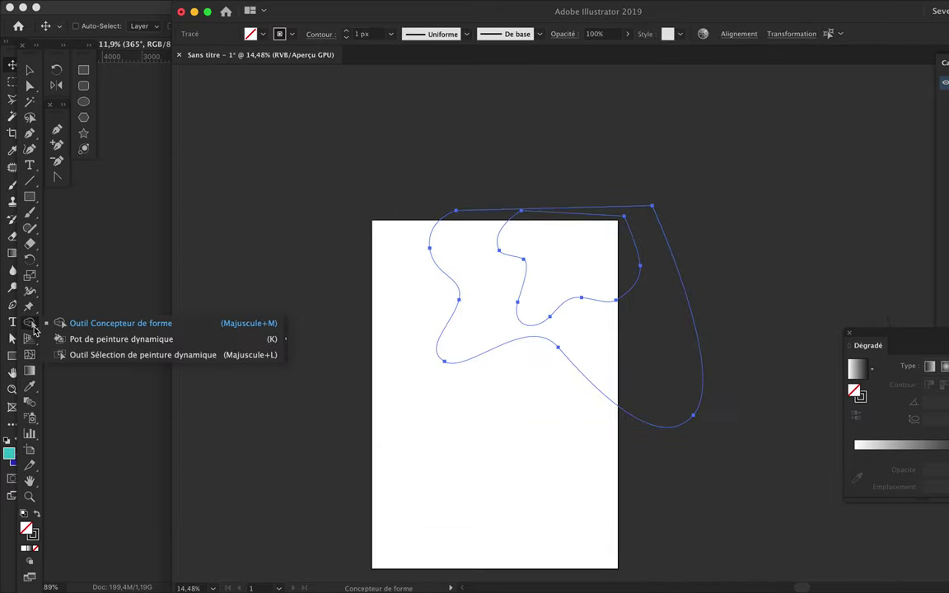
pyautogui.doubleClick(29, 323)
pyautogui.click(606, 474)
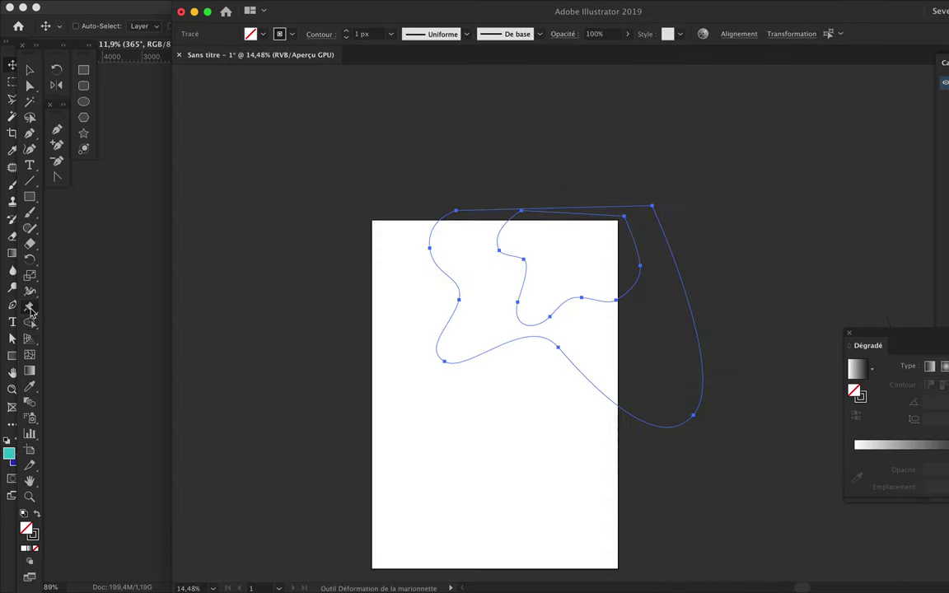
pyautogui.click(29, 295)
pyautogui.moveTo(30, 322); pyautogui.dragTo(58, 323)
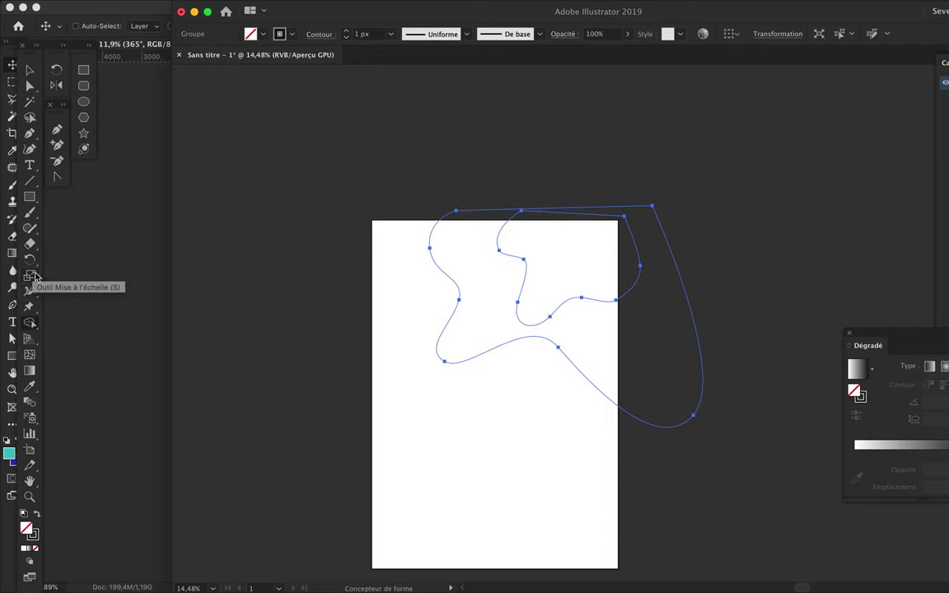
pyautogui.click(30, 323)
pyautogui.click(30, 293)
pyautogui.click(29, 261)
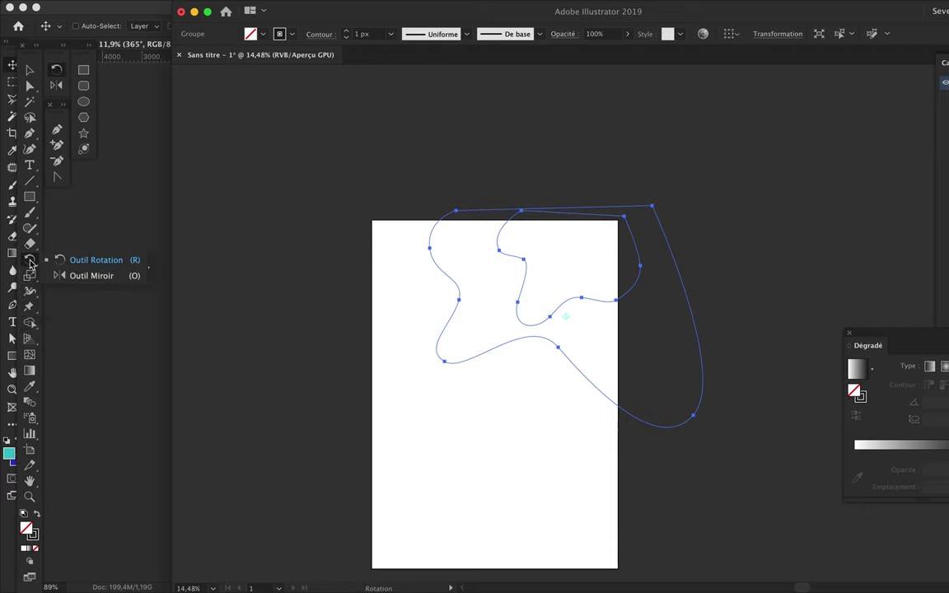
pyautogui.click(31, 326)
pyautogui.click(30, 229)
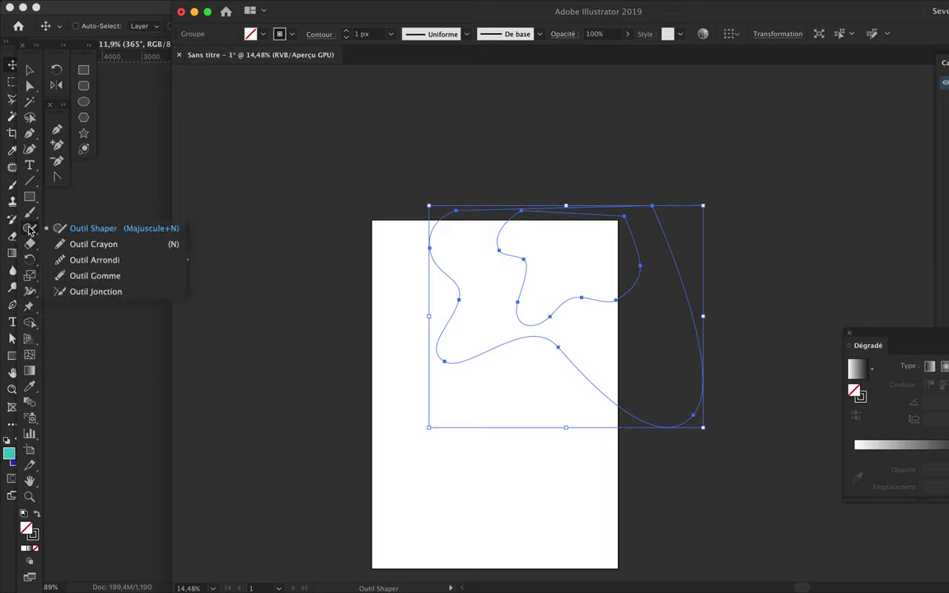
pyautogui.click(30, 260)
pyautogui.click(30, 291)
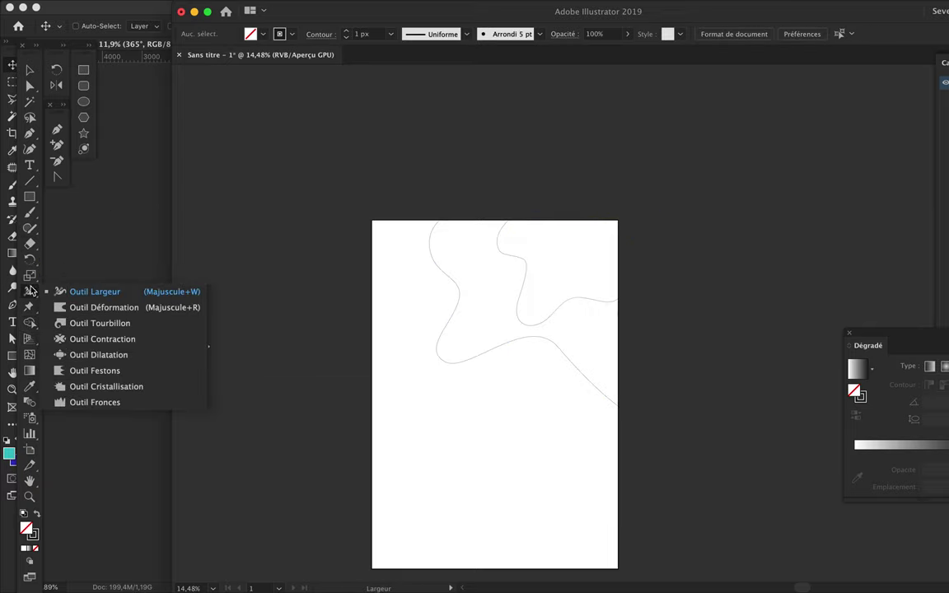
pyautogui.click(30, 307)
pyautogui.click(28, 340)
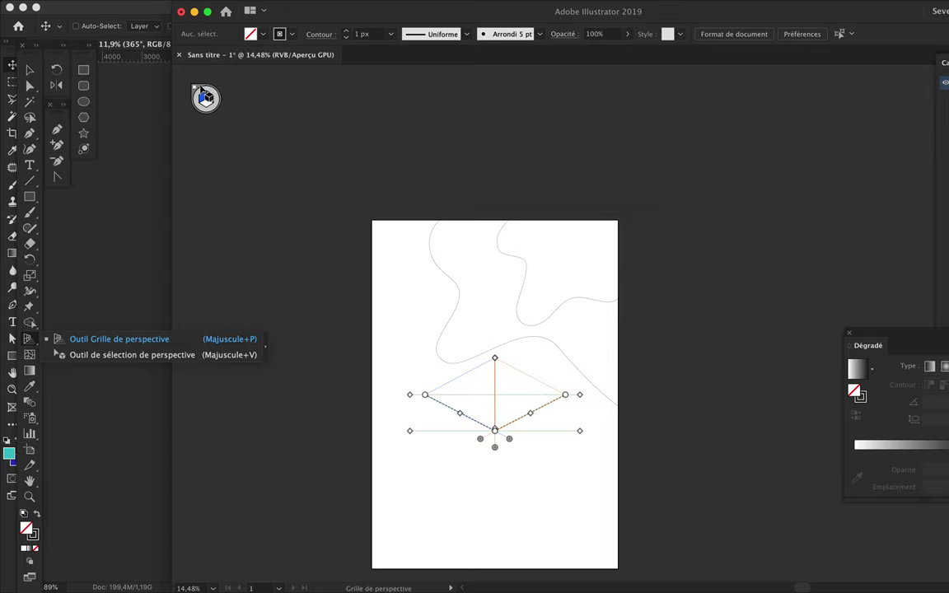
pyautogui.press('Escape')
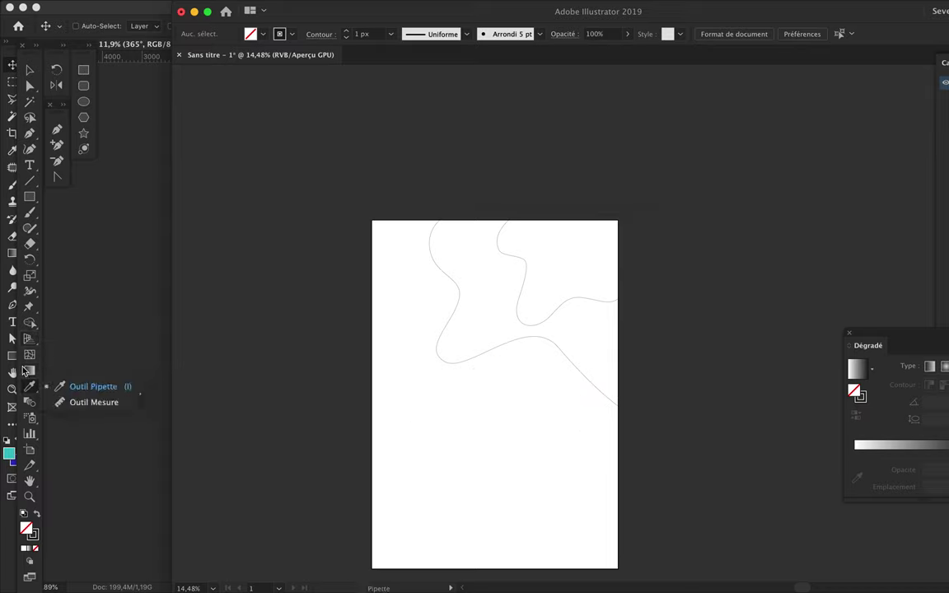
pyautogui.click(30, 133)
pyautogui.click(30, 165)
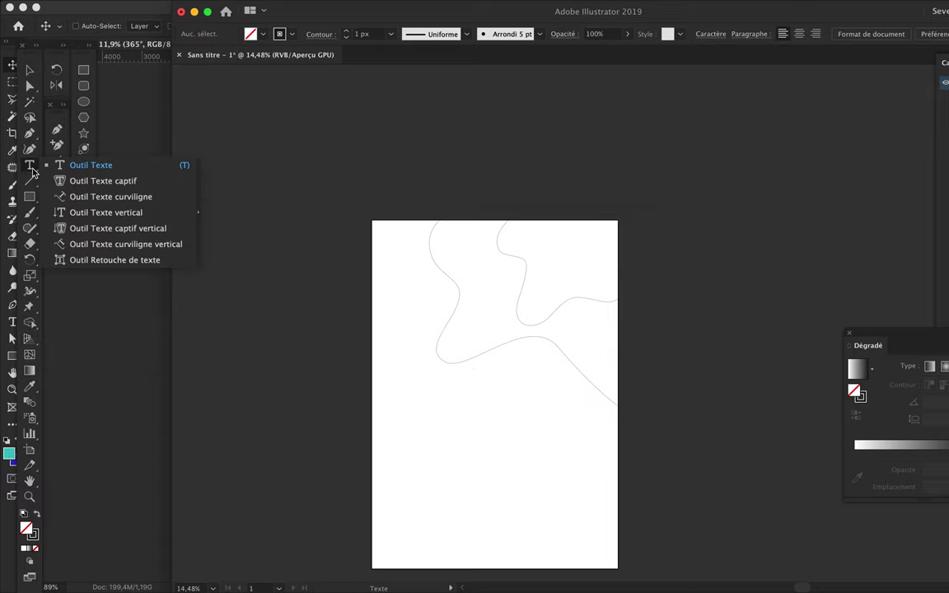
pyautogui.click(30, 213)
pyautogui.click(30, 258)
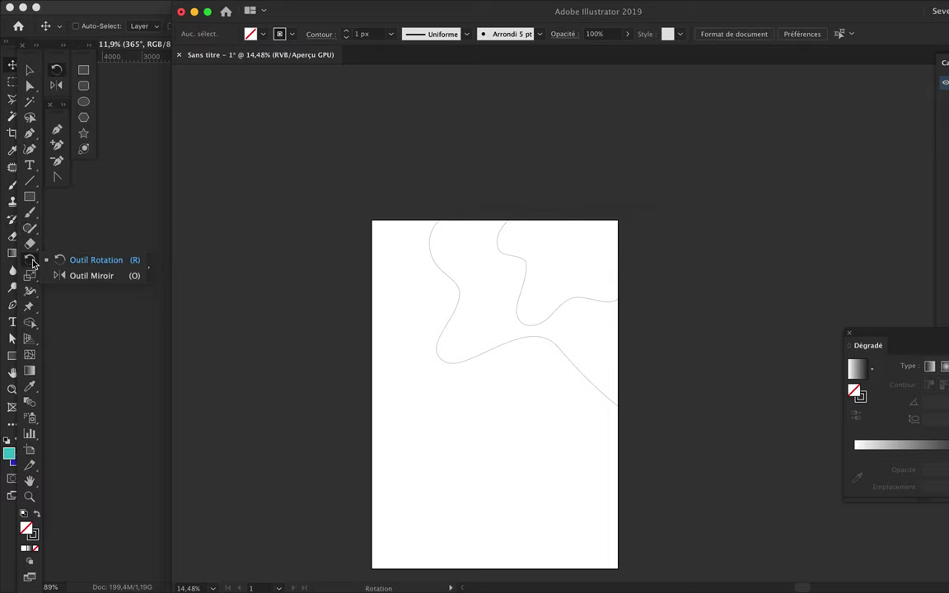
pyautogui.click(31, 293)
pyautogui.click(31, 322)
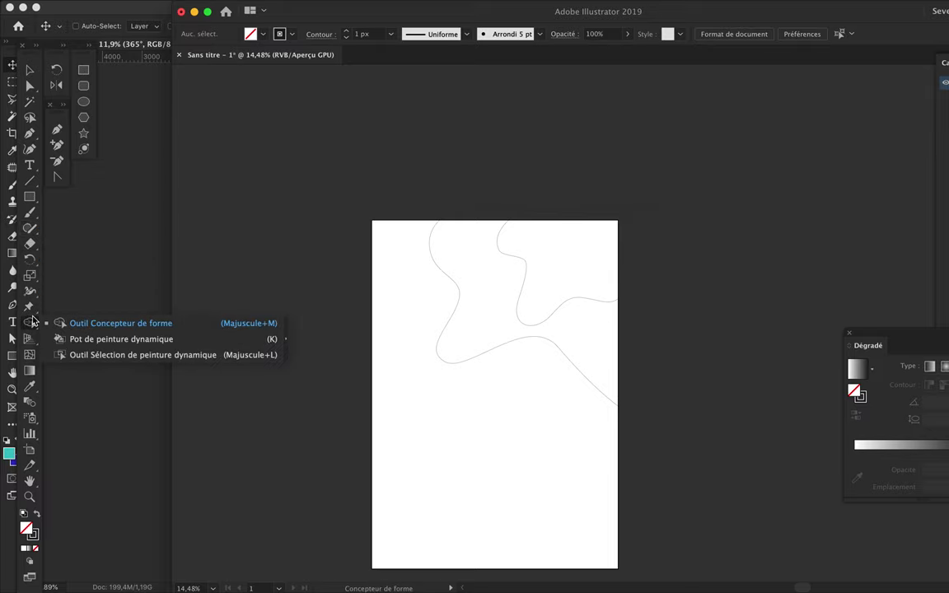
pyautogui.click(30, 339)
pyautogui.click(99, 355)
pyautogui.hotkey('ctrl', 'a')
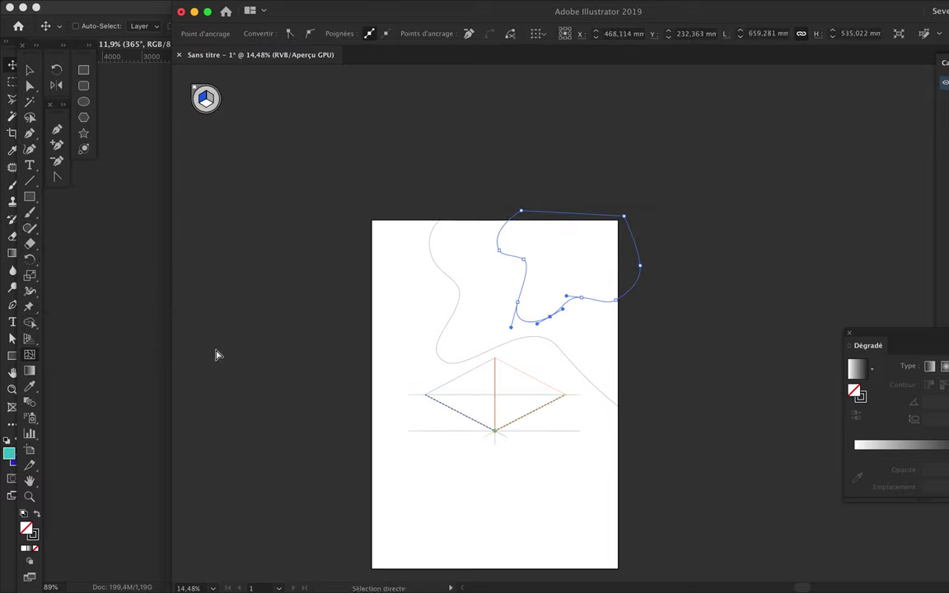
# - Set Blend Options to Specified Steps and blend the two curves into many lines
pyautogui.click(196, 87)
pyautogui.click(187, 6)
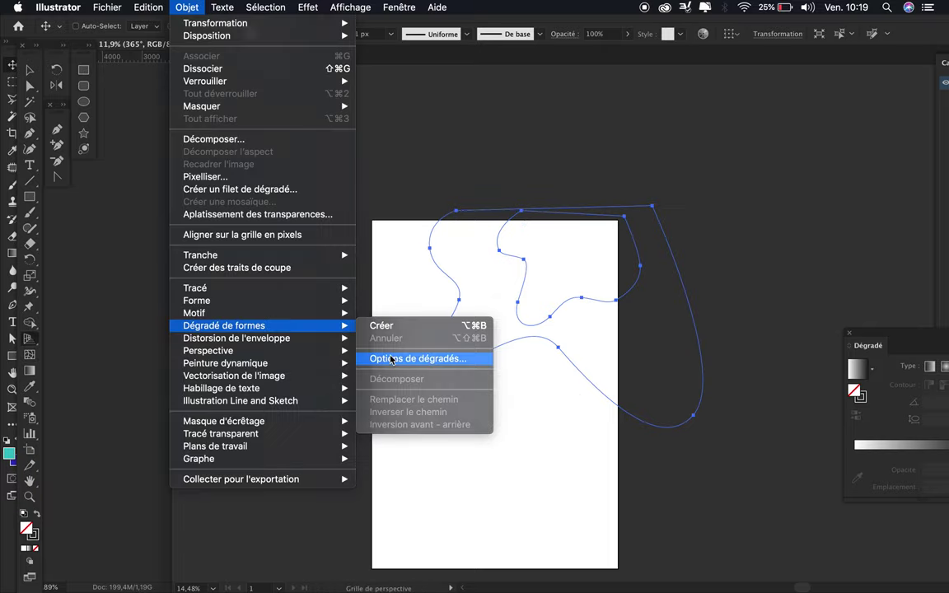
pyautogui.click(393, 360)
pyautogui.click(725, 126)
pyautogui.click(701, 150)
pyautogui.press('Return')
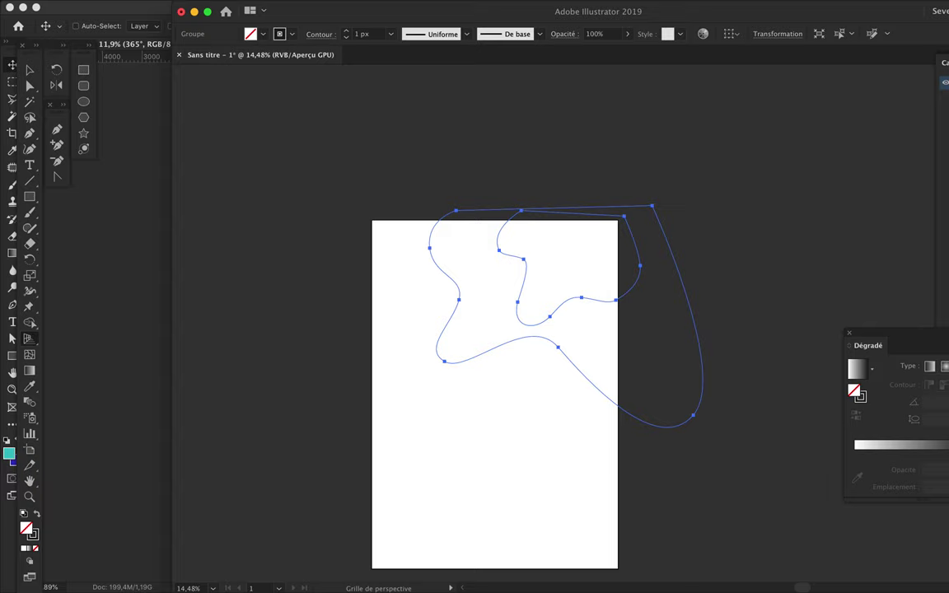
pyautogui.hotkey('ctrl', 'alt', 'm')
pyautogui.click(471, 356)
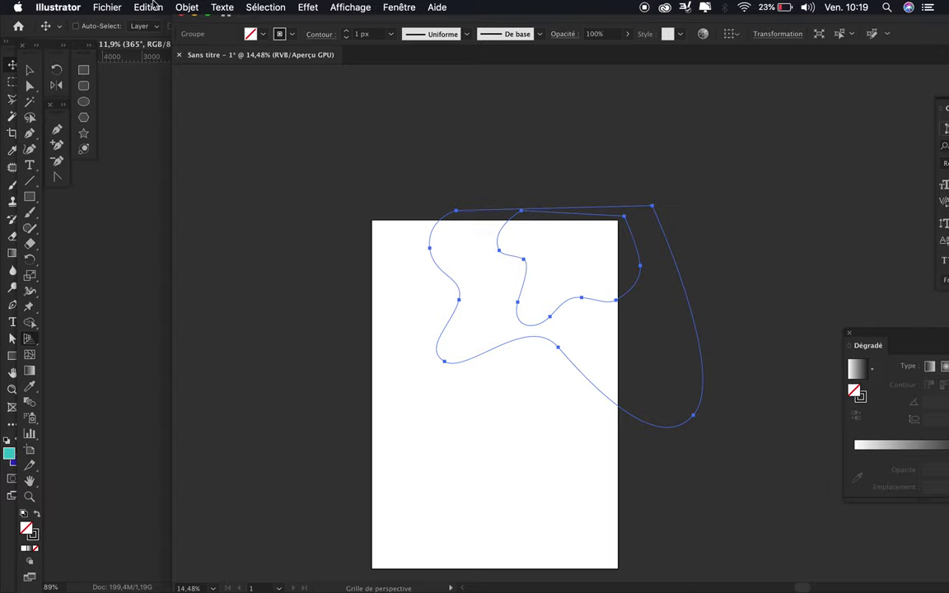
pyautogui.click(187, 7)
pyautogui.click(402, 325)
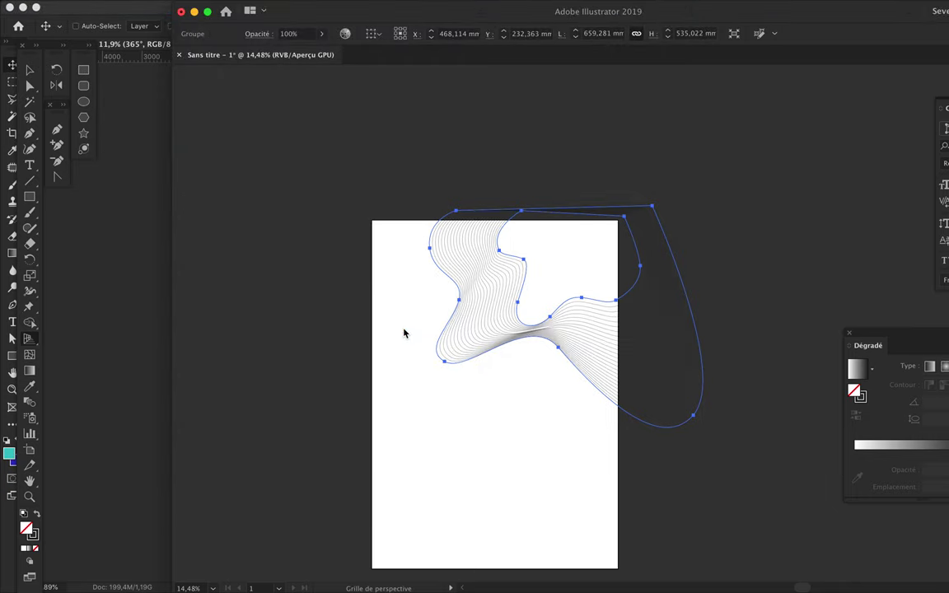
# - Reshape the blend's flow by dragging curve anchors and shrinking the top curve
pyautogui.scroll(5, 557, 307)
pyautogui.press('a')
pyautogui.moveTo(534, 402)
pyautogui.mouseDown()
pyautogui.moveTo(658, 346)
pyautogui.moveTo(629, 412)
pyautogui.mouseUp()
pyautogui.moveTo(424, 229); pyautogui.dragTo(435, 270)
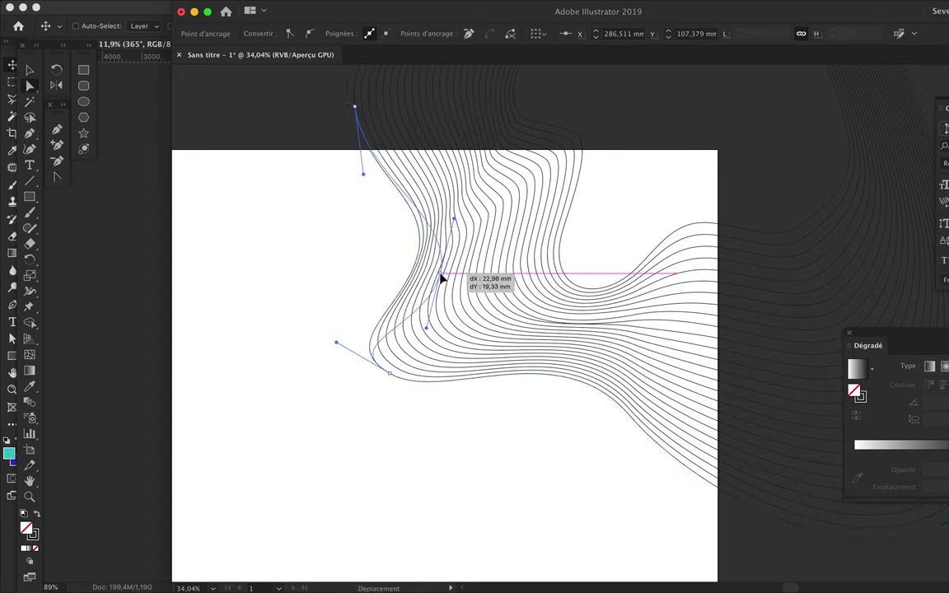
pyautogui.click(598, 149)
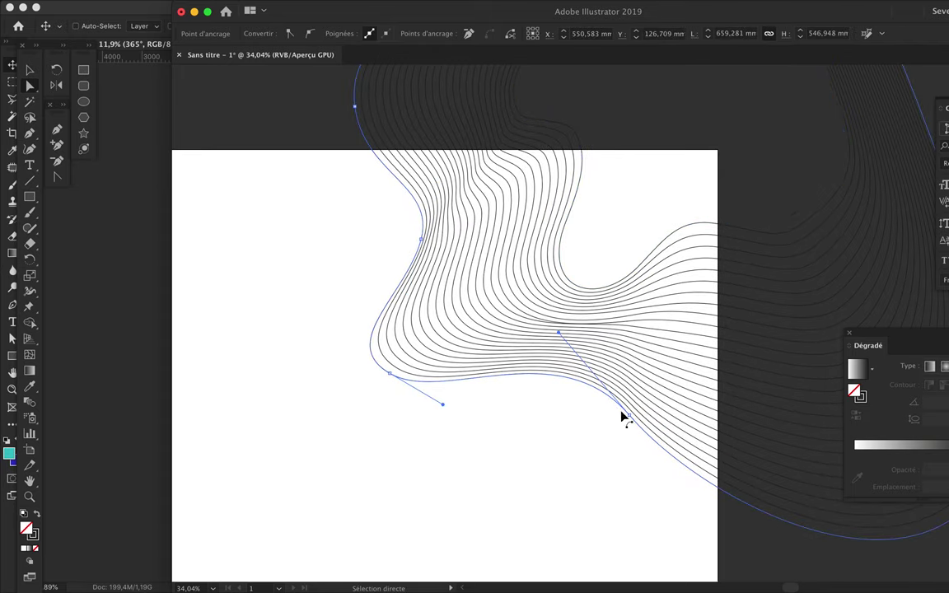
pyautogui.moveTo(626, 416); pyautogui.dragTo(628, 435)
pyautogui.moveTo(389, 373); pyautogui.dragTo(392, 381)
pyautogui.moveTo(420, 239); pyautogui.dragTo(424, 244)
pyautogui.scroll(-3, 464, 215)
pyautogui.click(529, 151)
pyautogui.press('v')
pyautogui.moveTo(511, 262); pyautogui.dragTo(548, 218)
# - Colour the blend lines light grey #ededed and drag them onto the Photoshop poster
pyautogui.click(402, 255)
pyautogui.press('i')
pyautogui.doubleClick(32, 534)
pyautogui.write('ededed')
pyautogui.click(725, 292)
pyautogui.press('v')
pyautogui.moveTo(683, 222)
pyautogui.mouseDown()
pyautogui.moveTo(199, 272)
pyautogui.moveTo(396, 297)
pyautogui.mouseUp()
# - Commit the wave-line smart object, restack it just above Group 2, and shift it slightly left
pyautogui.press('Return')
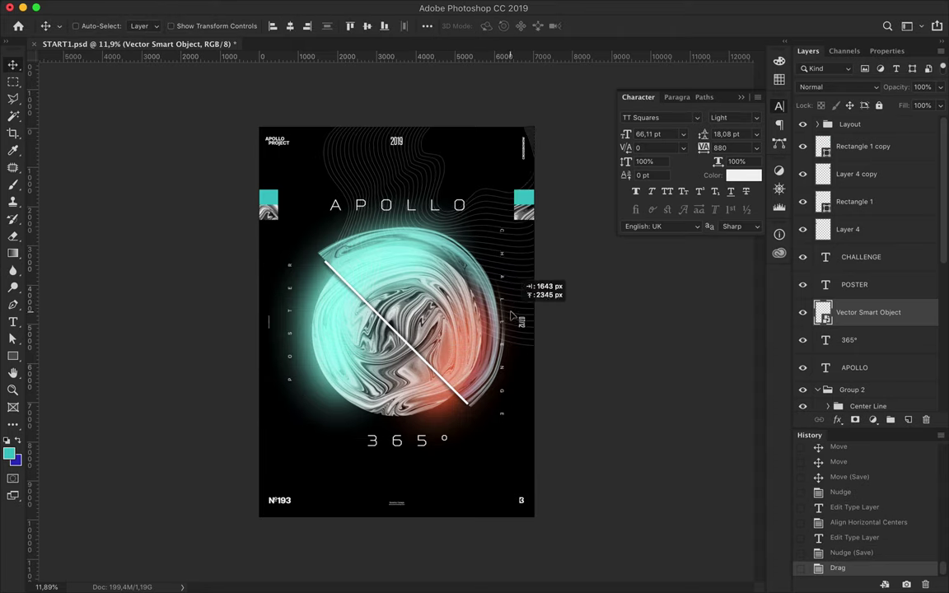
pyautogui.moveTo(532, 280); pyautogui.dragTo(539, 272)
pyautogui.hotkey('ctrl', '+')
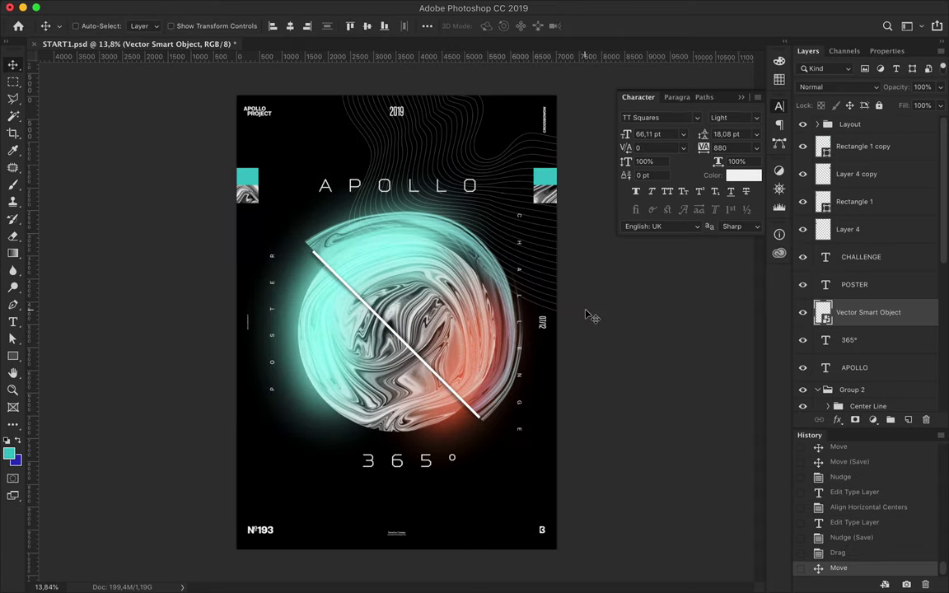
pyautogui.moveTo(869, 312); pyautogui.dragTo(847, 396)
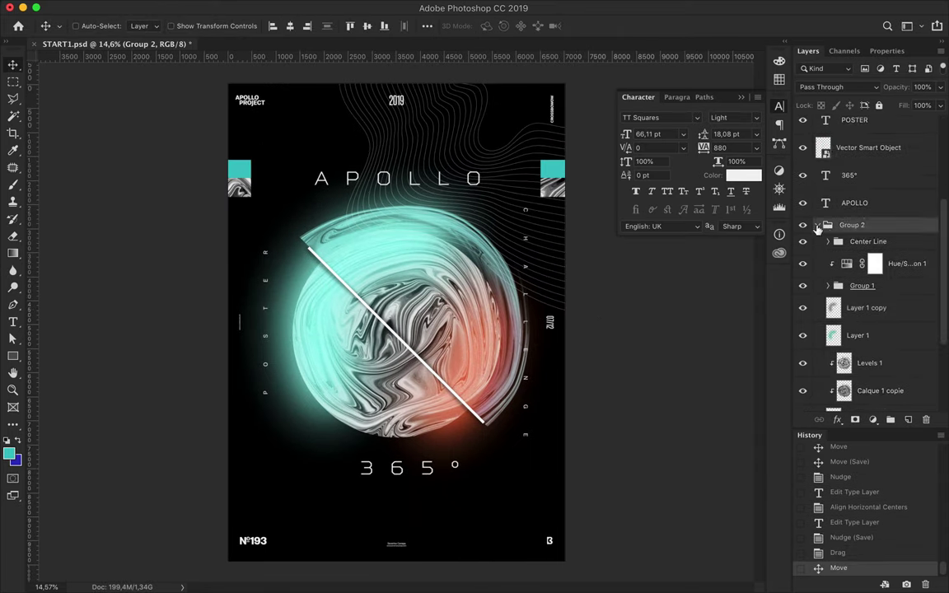
pyautogui.hotkey('ctrl', '-')
pyautogui.moveTo(868, 369); pyautogui.dragTo(889, 337)
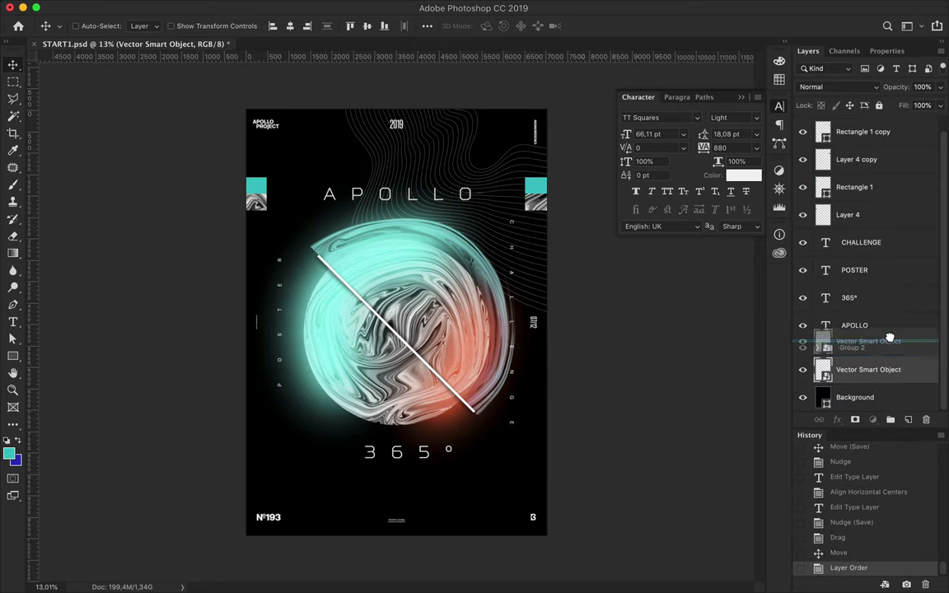
pyautogui.moveTo(504, 194); pyautogui.dragTo(491, 195)
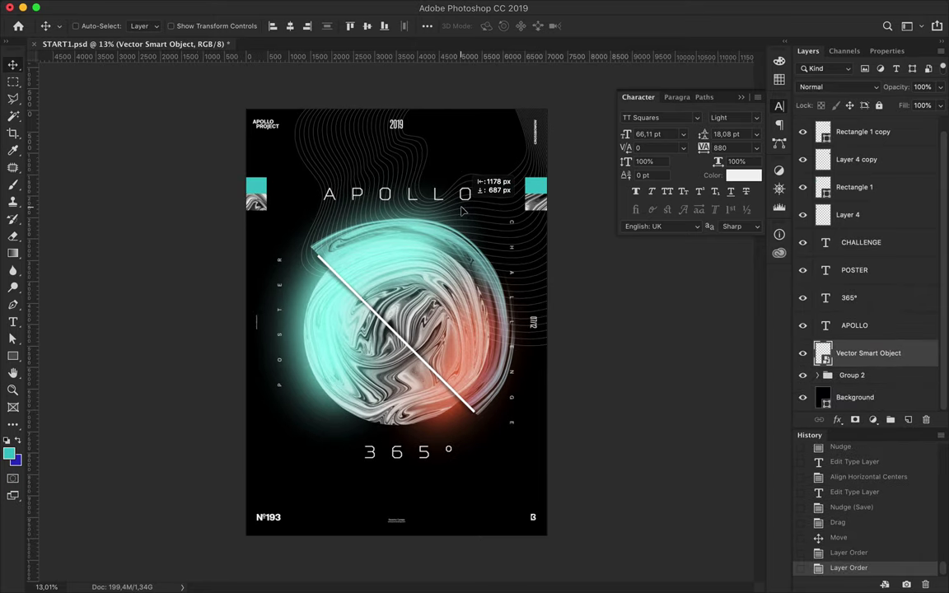
pyautogui.scroll(3, 317, 217)
pyautogui.keyDown('ctrl'); pyautogui.click(301, 211); pyautogui.keyUp('ctrl')
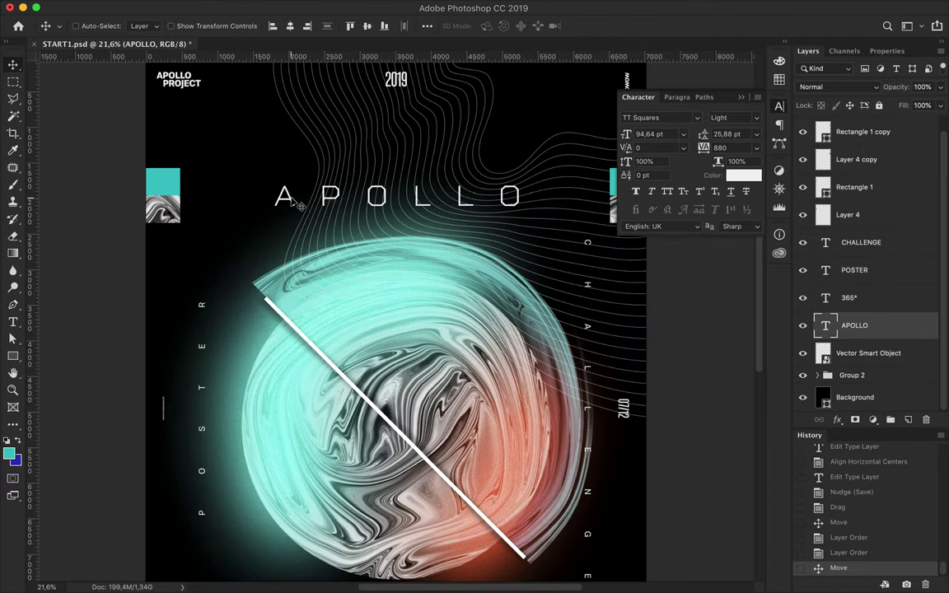
# - Draw a box around the first A and send it below the APOLLO text
pyautogui.press('u')
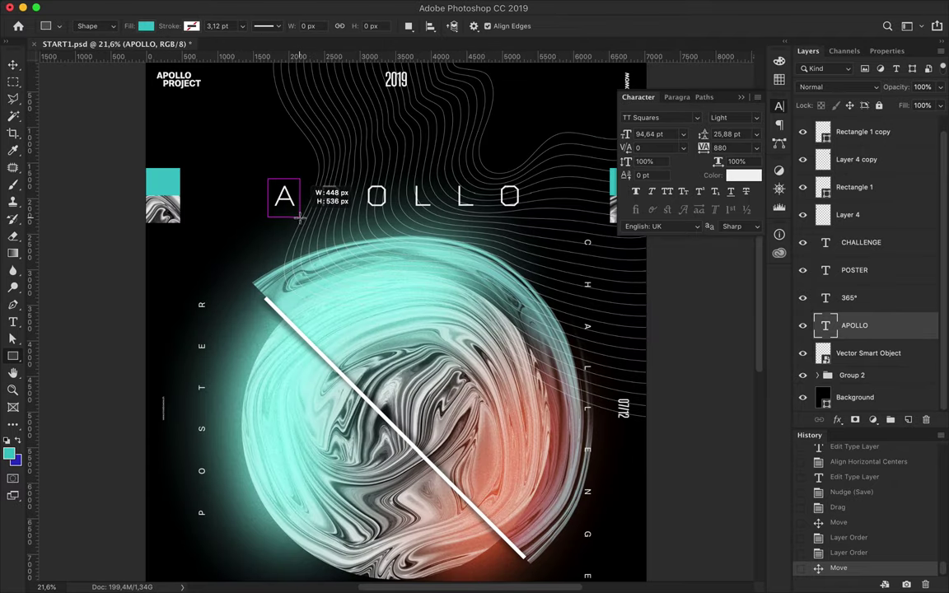
pyautogui.moveTo(300, 216); pyautogui.dragTo(301, 195)
pyautogui.press('v')
pyautogui.hotkey('ctrl', '[')
# - Colour the letter A black (#000000)
pyautogui.press('t')
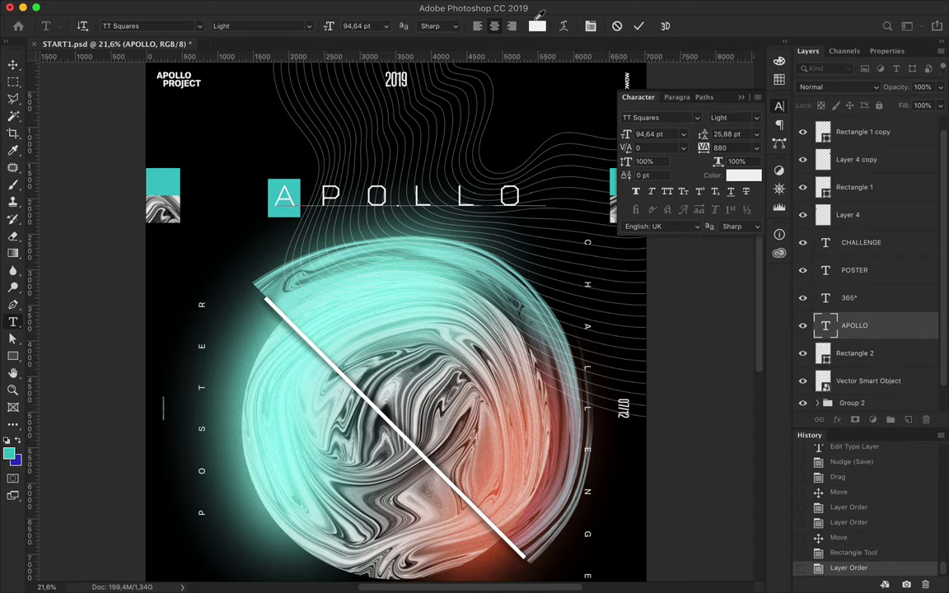
pyautogui.click(536, 26)
pyautogui.write('000000')
pyautogui.press('Return')
pyautogui.click(13, 65)
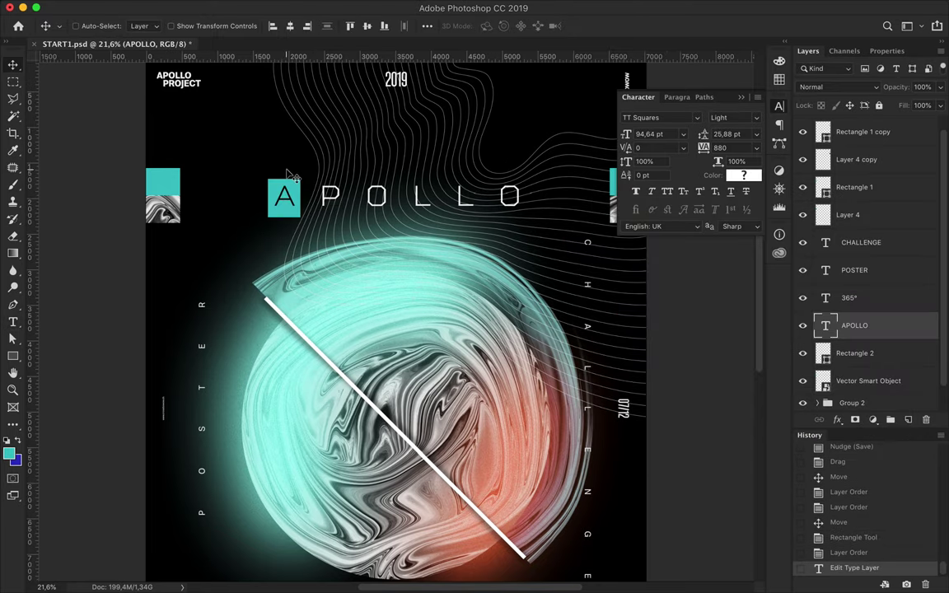
# - Free-transform the box behind the A so it fits the letter
pyautogui.click(849, 353)
pyautogui.press('Up')
pyautogui.scroll(5, 287, 229)
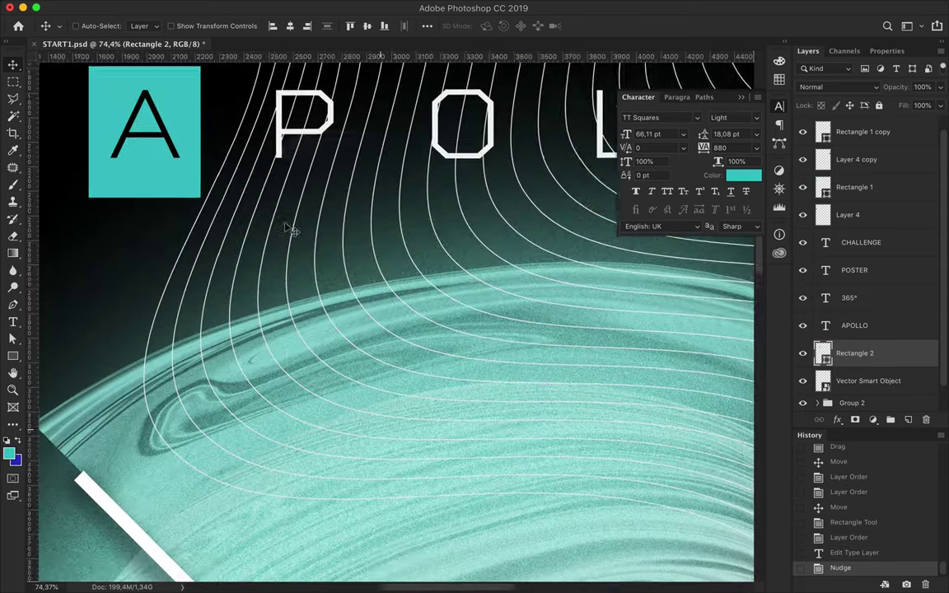
pyautogui.scroll(-2, 286, 228)
pyautogui.press('super+o')
pyautogui.press('Escape')
pyautogui.press('super+0')
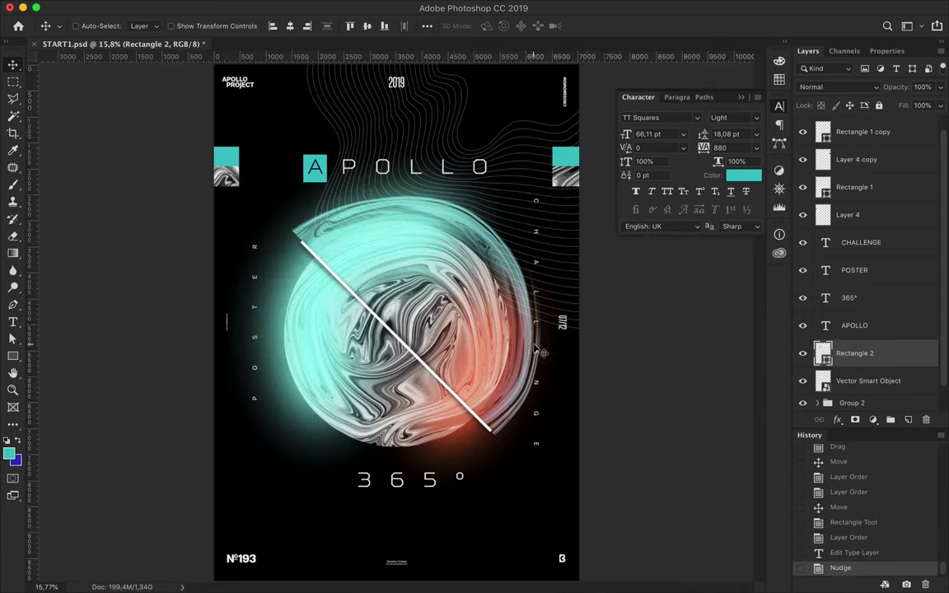
pyautogui.scroll(3, 241, 285)
pyautogui.press('super+t')
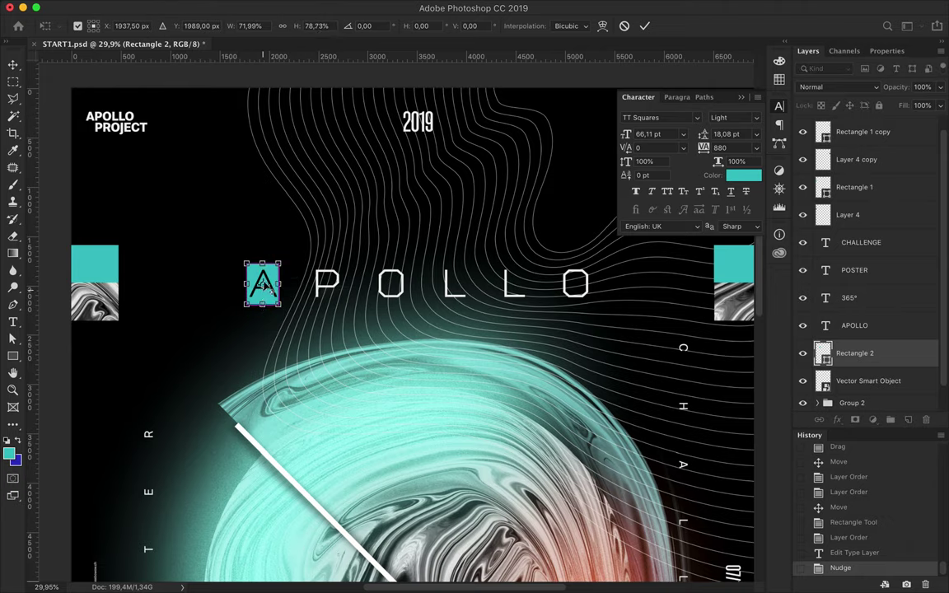
pyautogui.moveTo(265, 302); pyautogui.dragTo(266, 303)
pyautogui.press('Return')
pyautogui.press('Down')
# - Fill the box behind the A with white and nudge it into alignment
pyautogui.press('a')
pyautogui.click(201, 26)
pyautogui.click(144, 83)
pyautogui.press('v')
pyautogui.scroll(-2, 301, 273)
pyautogui.scroll(-2, 301, 273)
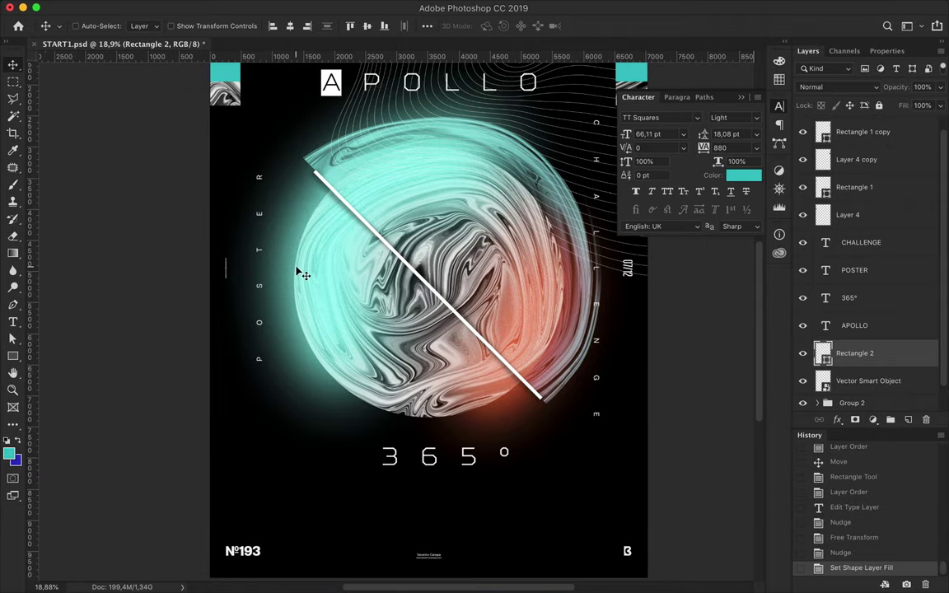
pyautogui.scroll(-2, 302, 273)
pyautogui.scroll(3, 313, 160)
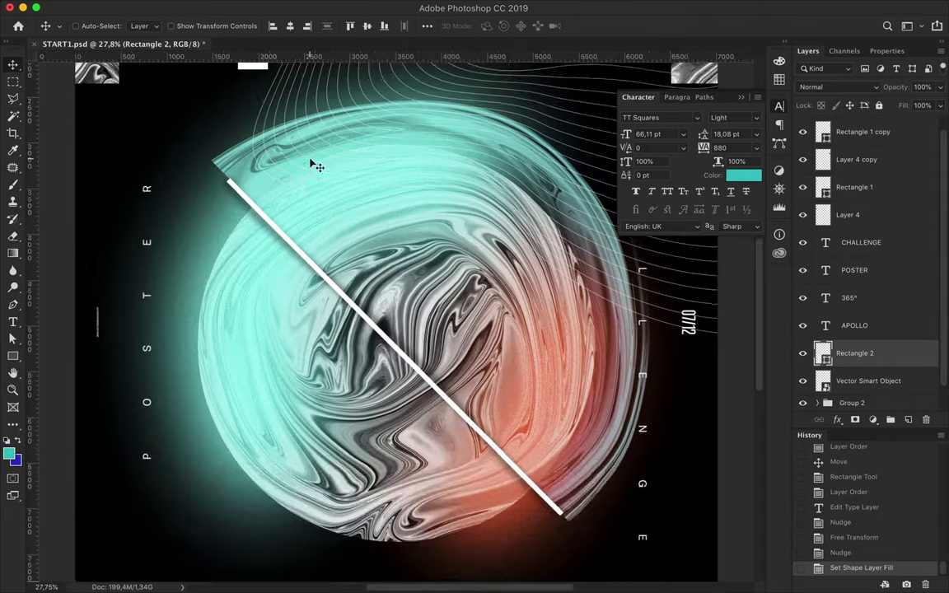
pyautogui.scroll(2, 313, 161)
pyautogui.press('Right')
pyautogui.scroll(-2, 268, 211)
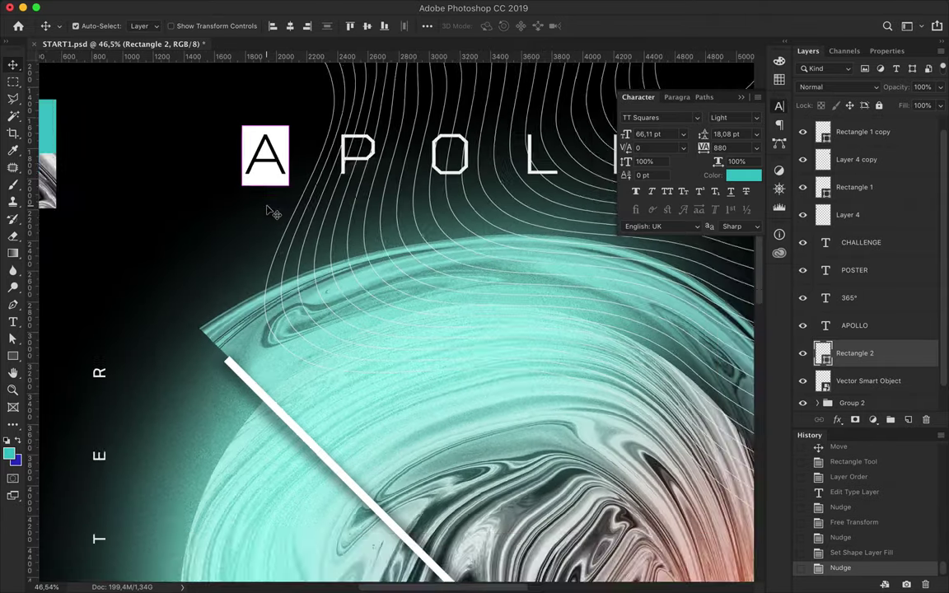
pyautogui.scroll(-2, 268, 211)
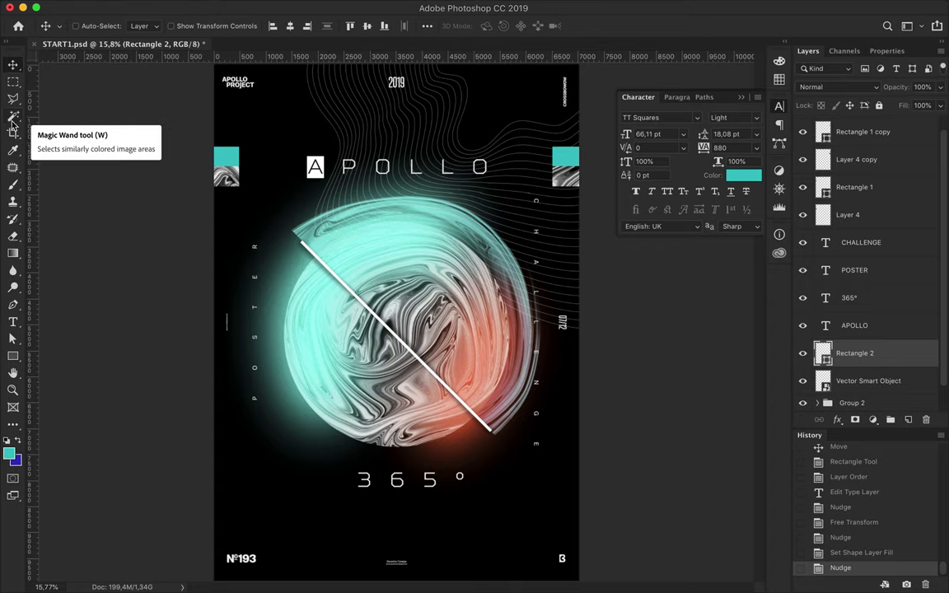
# - Select the 365° text and bring up its colour settings
pyautogui.click(13, 322)
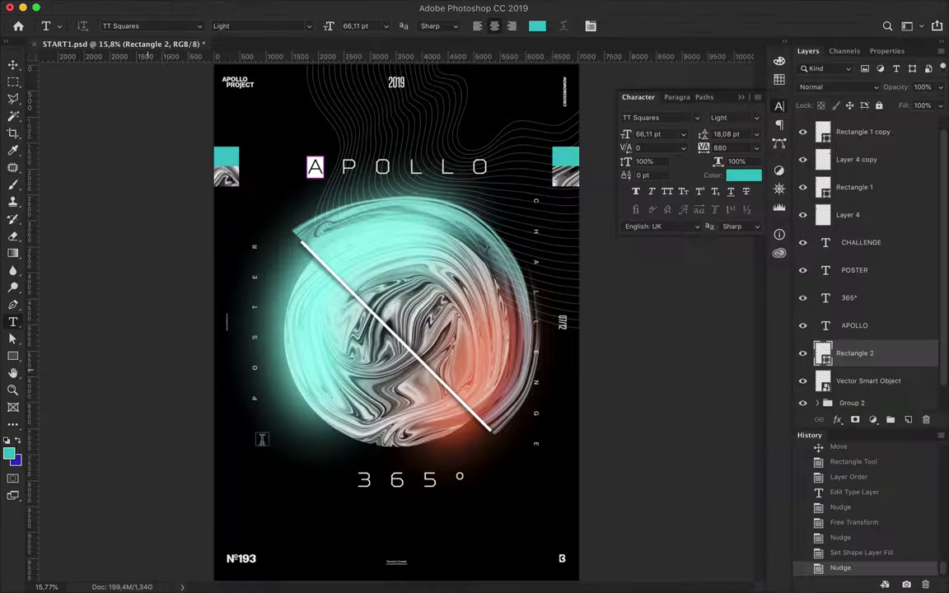
pyautogui.doubleClick(387, 479)
pyautogui.click(537, 27)
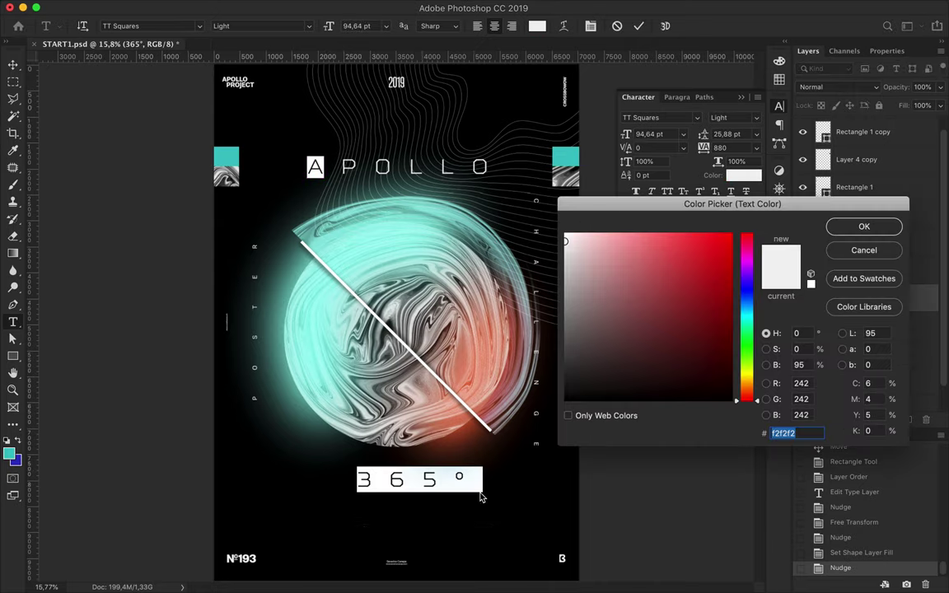
# - Draw a small circle beside the artboard and start type running along its edge
pyautogui.press('l')
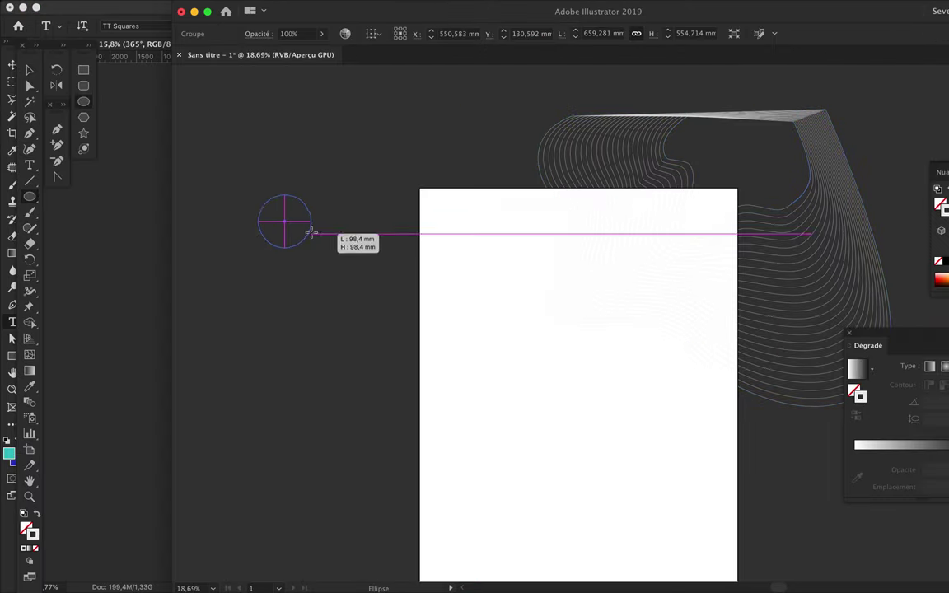
pyautogui.moveTo(260, 193); pyautogui.dragTo(311, 244)
pyautogui.scroll(2, 322, 249)
pyautogui.click(322, 249)
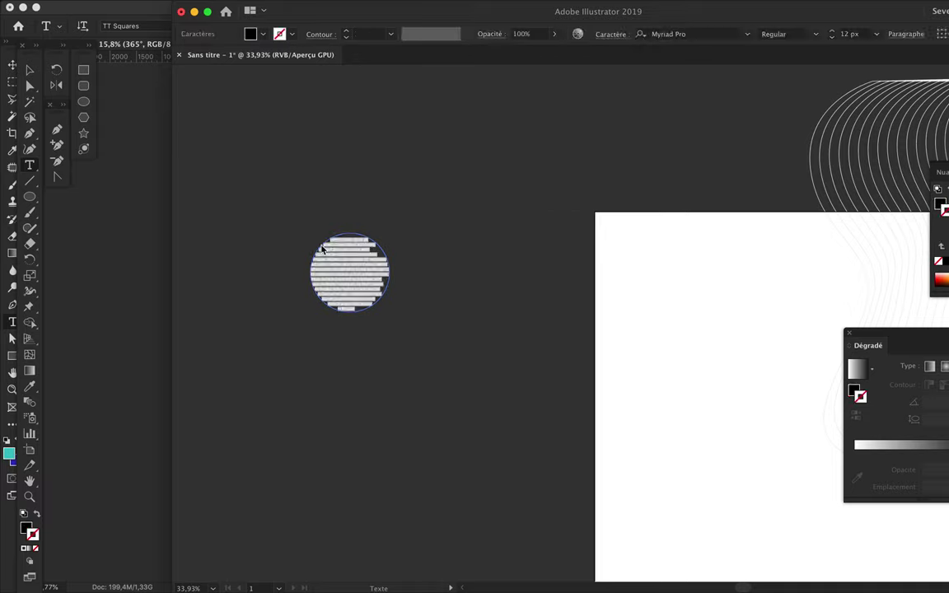
pyautogui.hotkey('ctrl', 'z')
pyautogui.moveTo(30, 165); pyautogui.dragTo(126, 195)
pyautogui.click(330, 238)
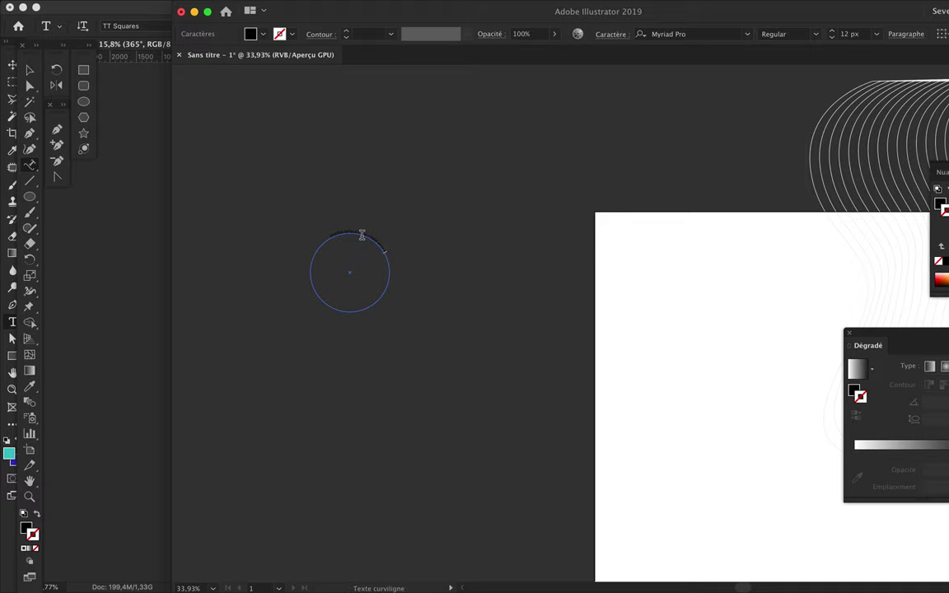
pyautogui.doubleClick(591, 12)
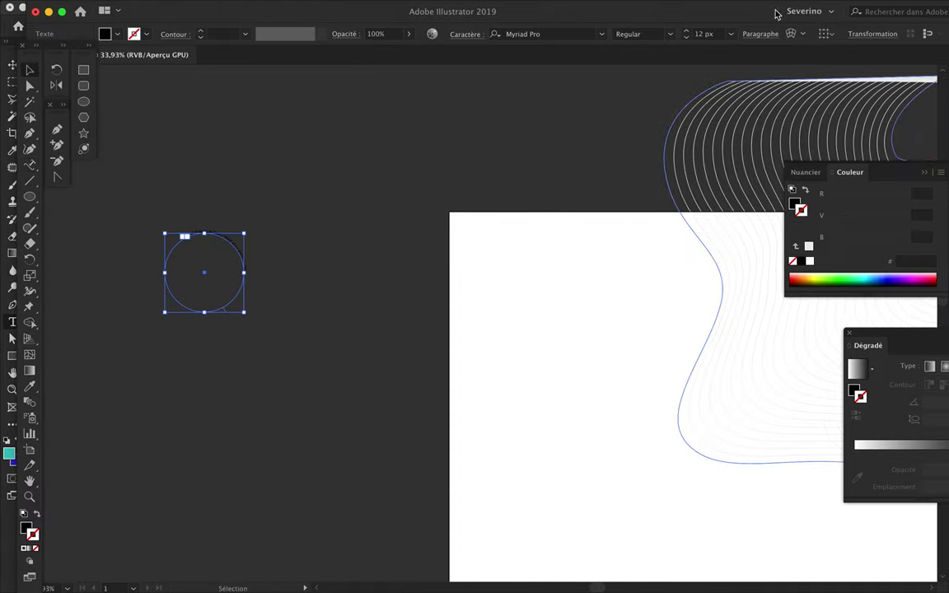
# - Set the circular text to the Medium font style at 30 px
pyautogui.click(912, 163)
pyautogui.click(805, 322)
pyautogui.click(805, 184)
pyautogui.write('30')
pyautogui.press('Return')
pyautogui.click(185, 323)
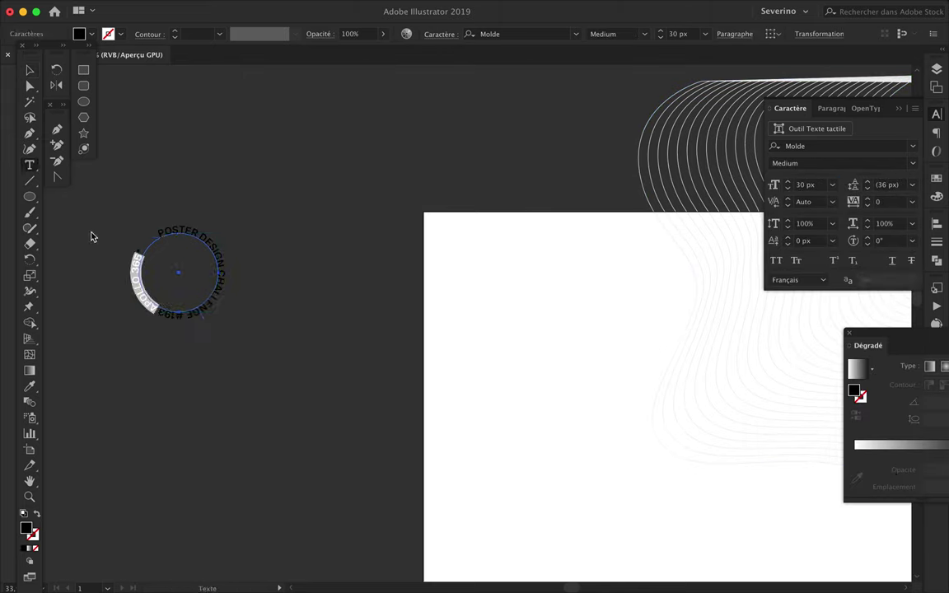
# - Widen the circular text's tracking to 300 and move it nearer the artboard
pyautogui.press('Escape')
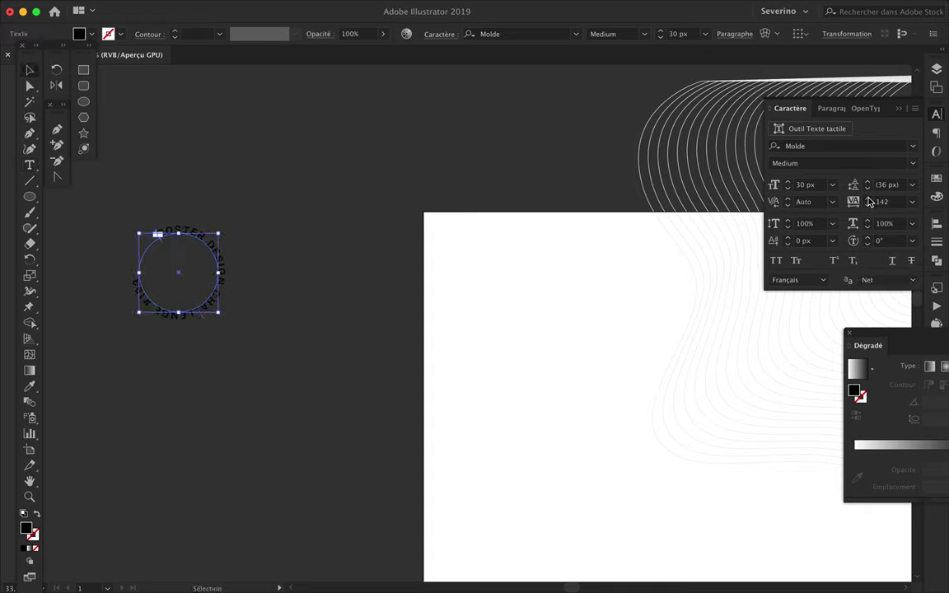
pyautogui.click(163, 262)
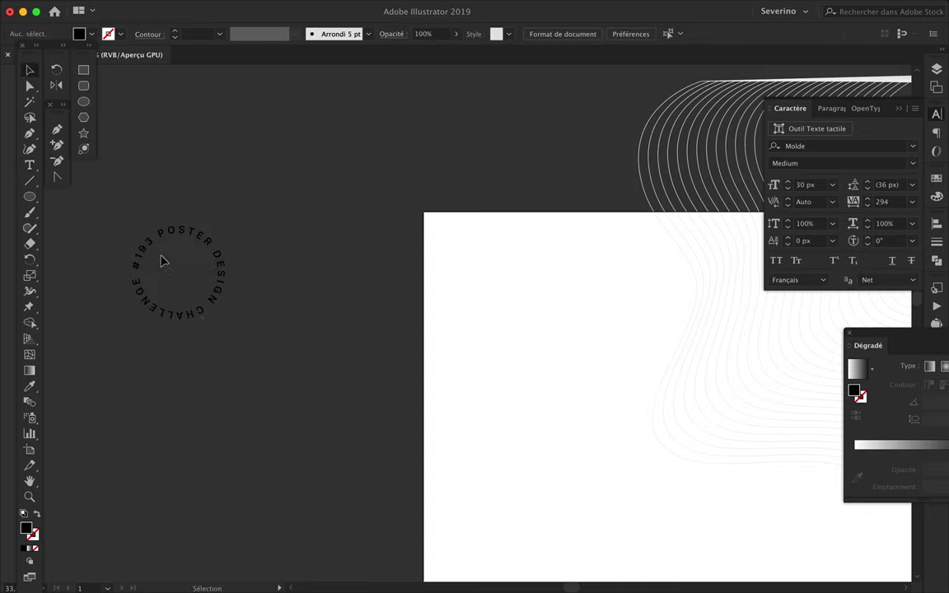
pyautogui.hotkey('ctrl', 'z')
pyautogui.hotkey('ctrl', 'z')
pyautogui.hotkey('ctrl', 'z')
pyautogui.moveTo(178, 272); pyautogui.dragTo(249, 291)
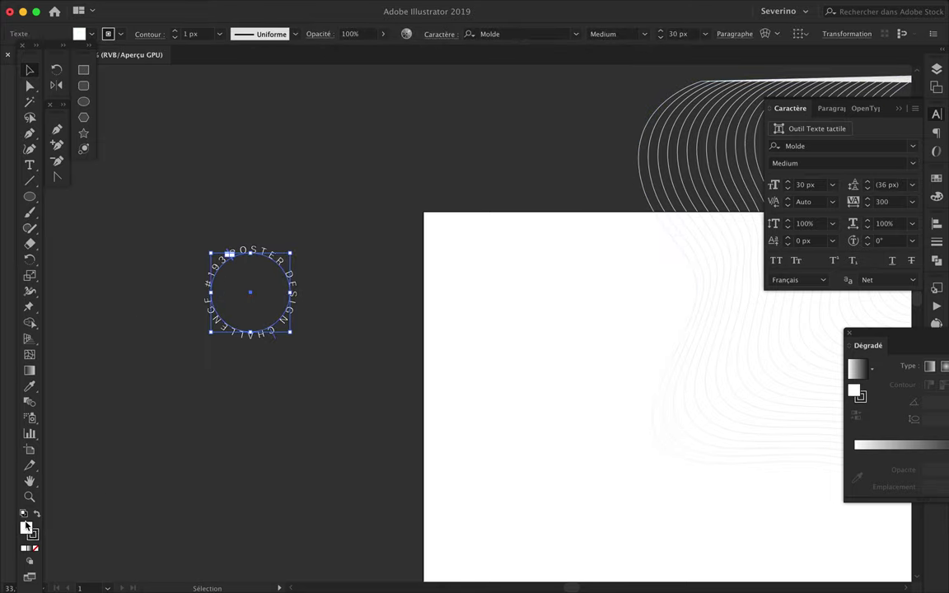
# - Fill the circular text white and copy it for the Photoshop poster
pyautogui.click(937, 196)
pyautogui.doubleClick(769, 204)
pyautogui.click(751, 295)
pyautogui.hotkey('ctrl', 'c')
pyautogui.hotkey('alt', 'Tab')
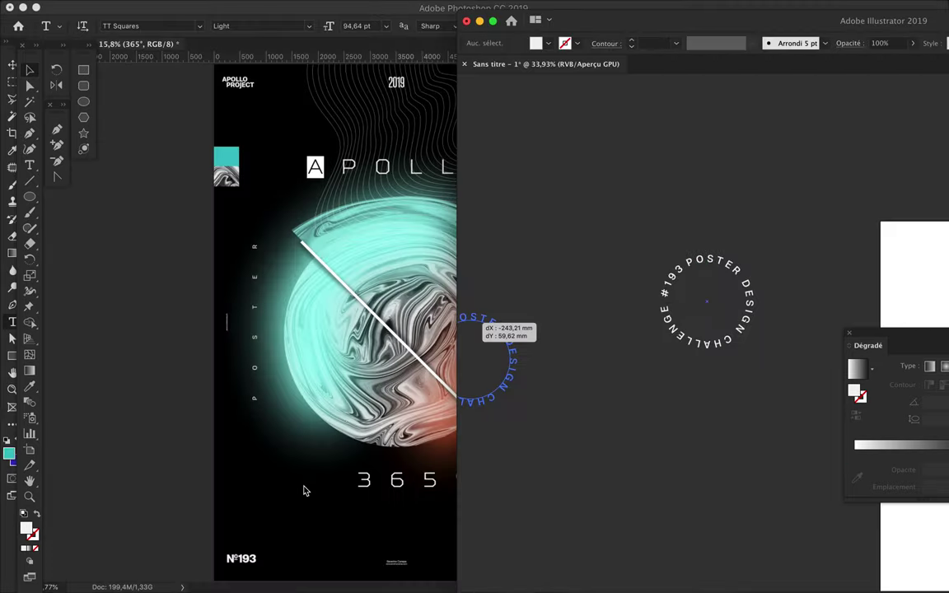
# - Paste the circular badge, shrink it slightly, and move it to the lower left
pyautogui.hotkey('ctrl', 'v')
pyautogui.press('Return')
pyautogui.moveTo(323, 507)
pyautogui.mouseDown()
pyautogui.moveTo(470, 500)
pyautogui.moveTo(284, 506)
pyautogui.mouseUp()
pyautogui.hotkey('ctrl', 't')
pyautogui.press('Return')
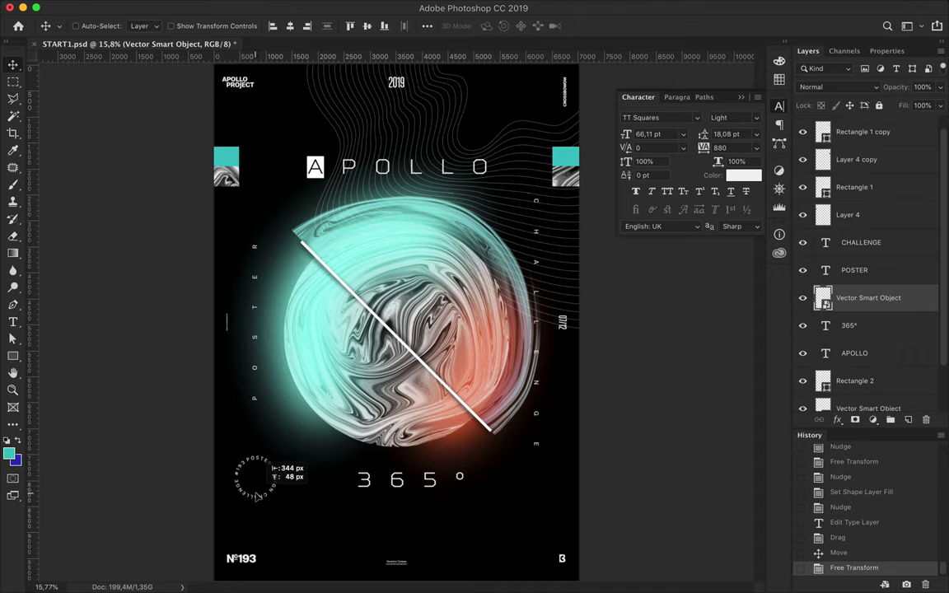
pyautogui.moveTo(257, 494); pyautogui.dragTo(258, 496)
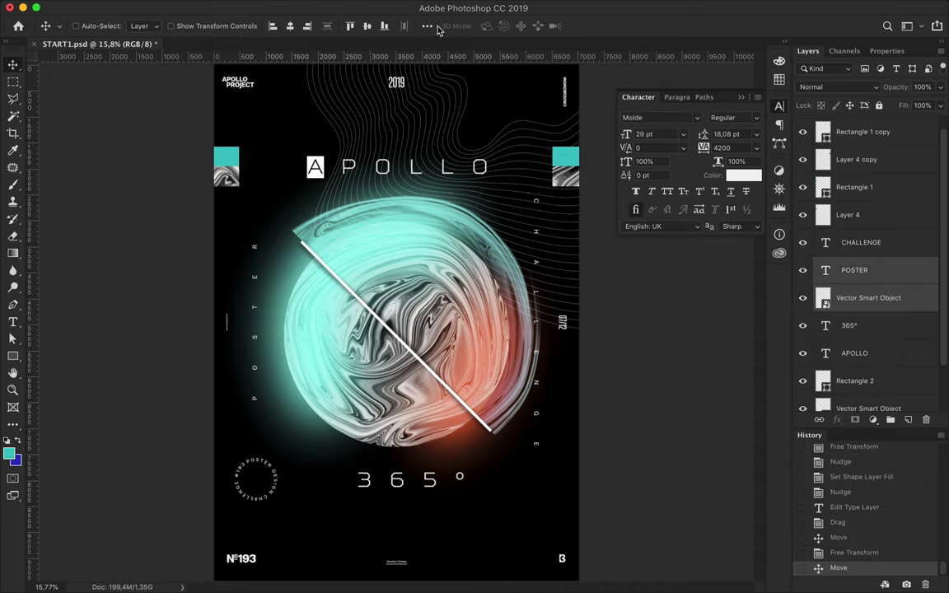
# - Centre the badge horizontally under POSTER and align its vertical centre with 365°
pyautogui.click(427, 26)
pyautogui.click(387, 61)
pyautogui.press('Left')
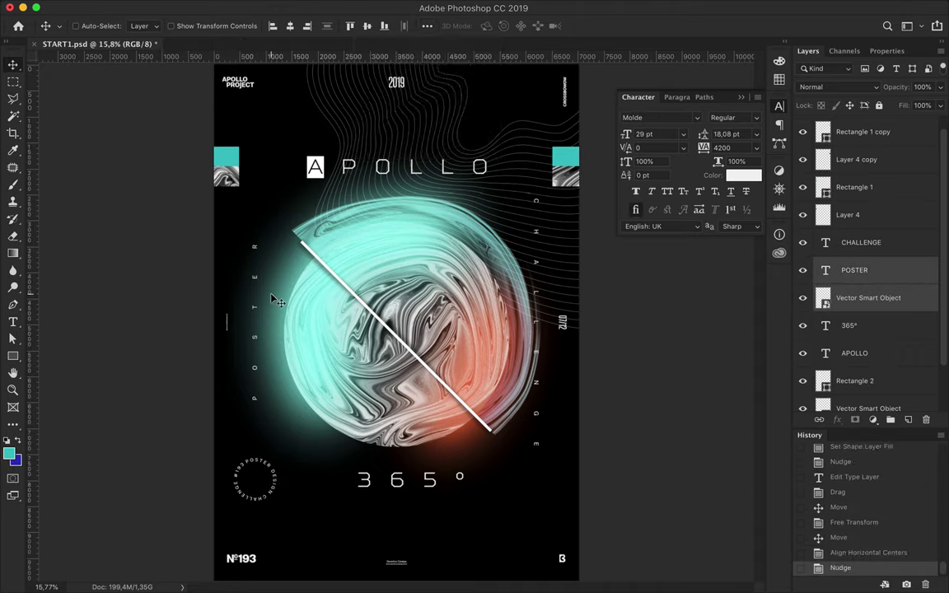
pyautogui.keyDown('ctrl'); pyautogui.click(337, 441); pyautogui.keyUp('ctrl')
pyautogui.keyDown('ctrl'); pyautogui.keyDown('shift'); pyautogui.click(355, 479); pyautogui.keyUp('shift'); pyautogui.keyUp('ctrl')
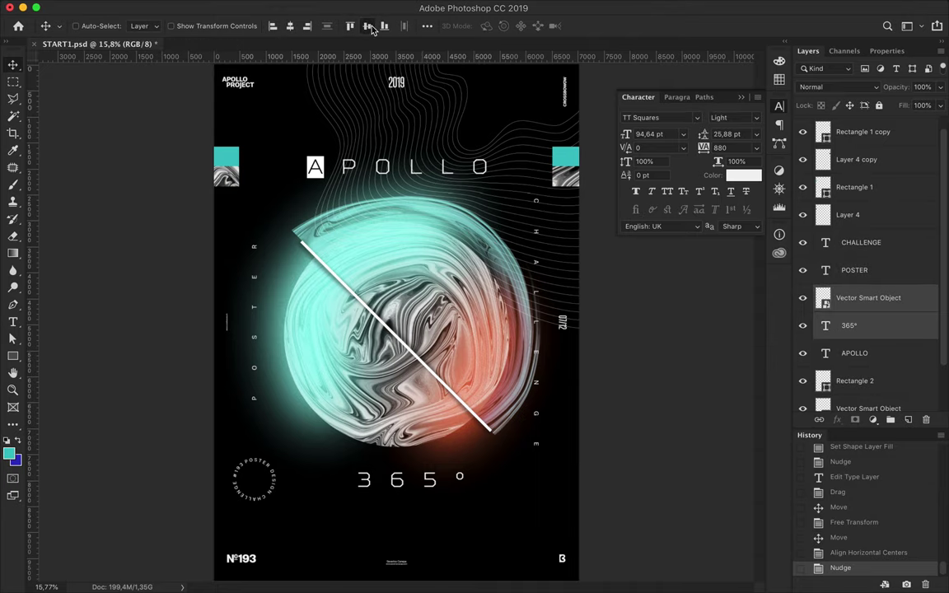
pyautogui.click(368, 26)
# - Nudge the badge into its final position and save the poster
pyautogui.keyDown('ctrl'); pyautogui.click(282, 492); pyautogui.keyUp('ctrl')
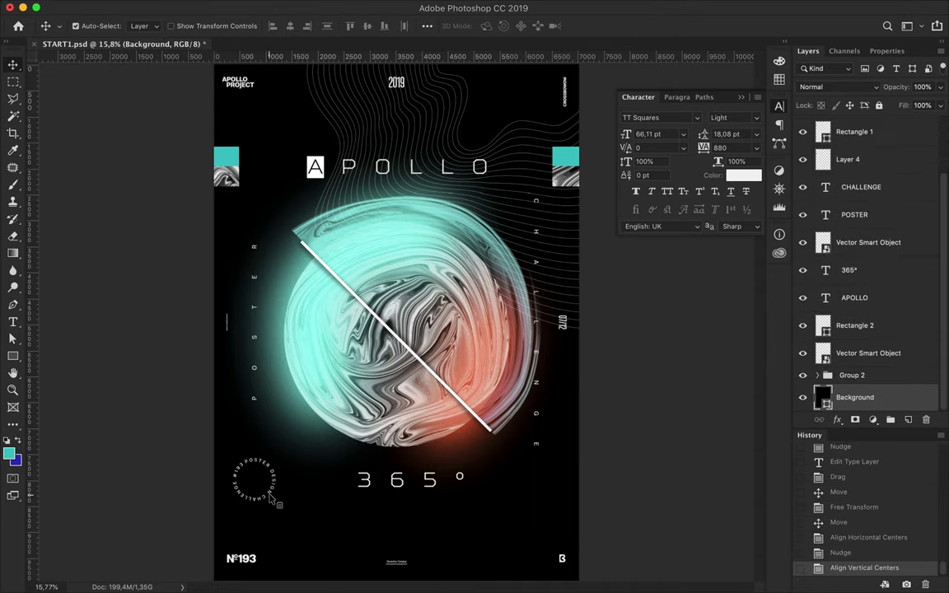
pyautogui.scroll(3, 251, 466)
pyautogui.keyDown('ctrl'); pyautogui.click(257, 431); pyautogui.keyUp('ctrl')
pyautogui.press('Left')
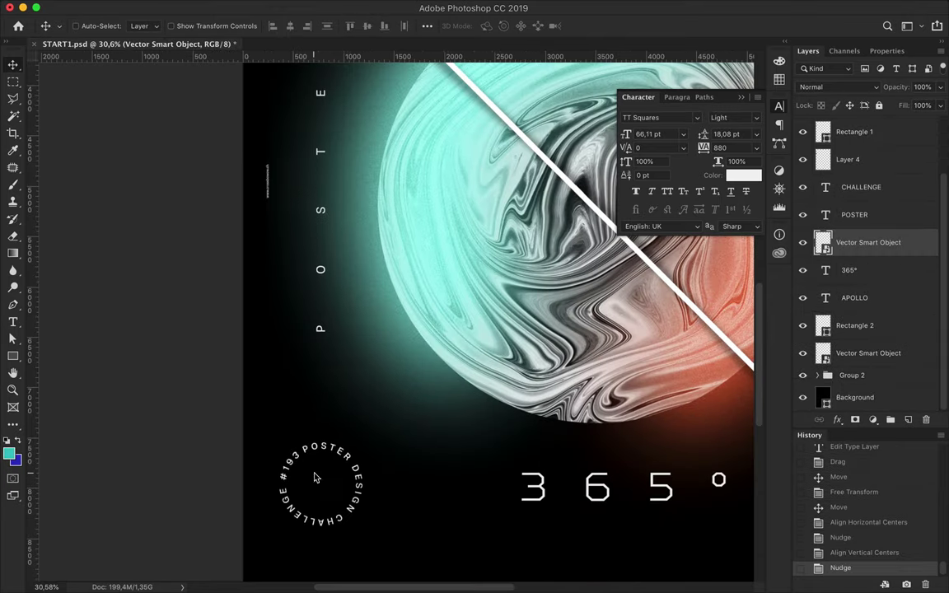
pyautogui.scroll(-4, 320, 480)
pyautogui.scroll(-1, 320, 480)
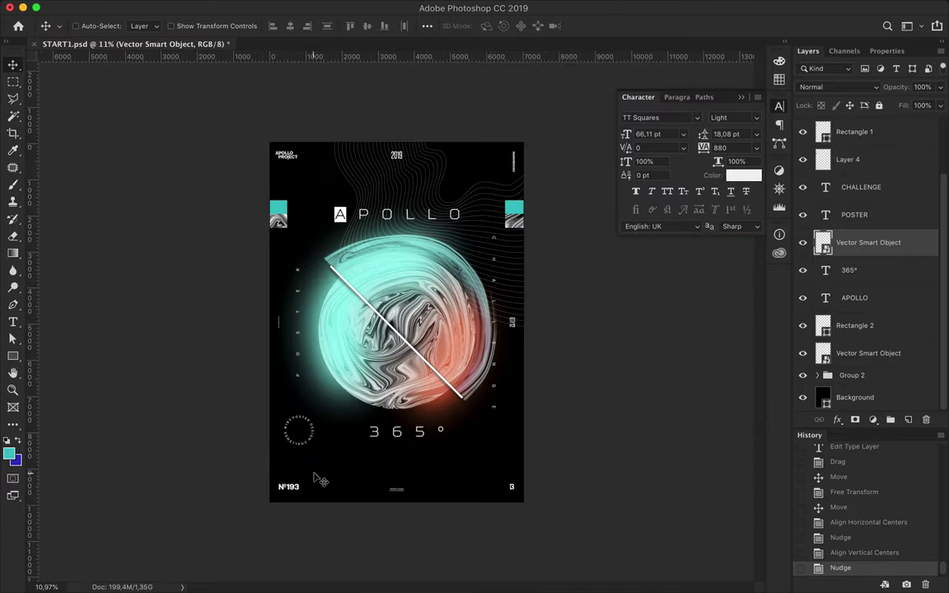
pyautogui.hotkey('ctrl', 's')
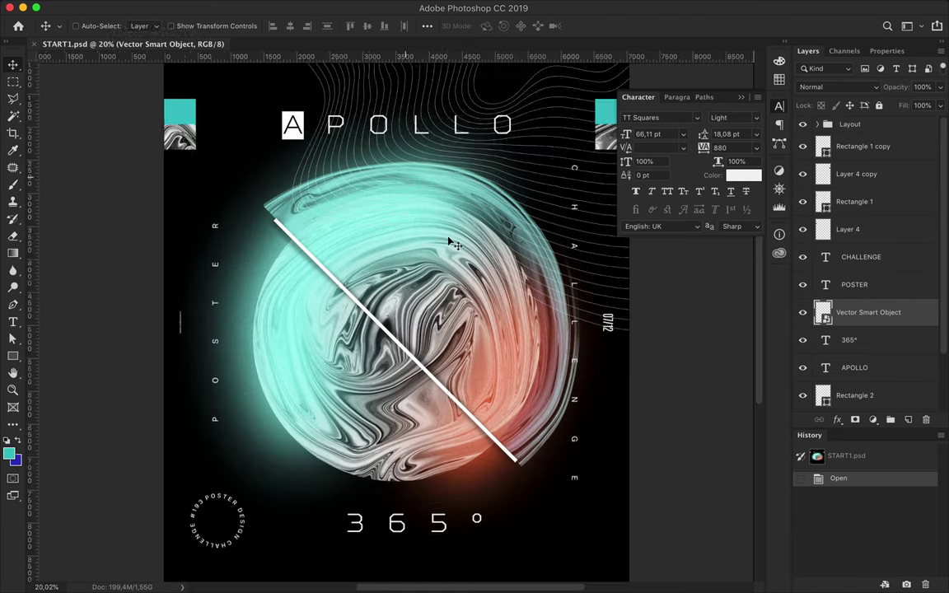
# - Nudge the 365° text down slightly and duplicate it
pyautogui.scroll(-3, 402, 247)
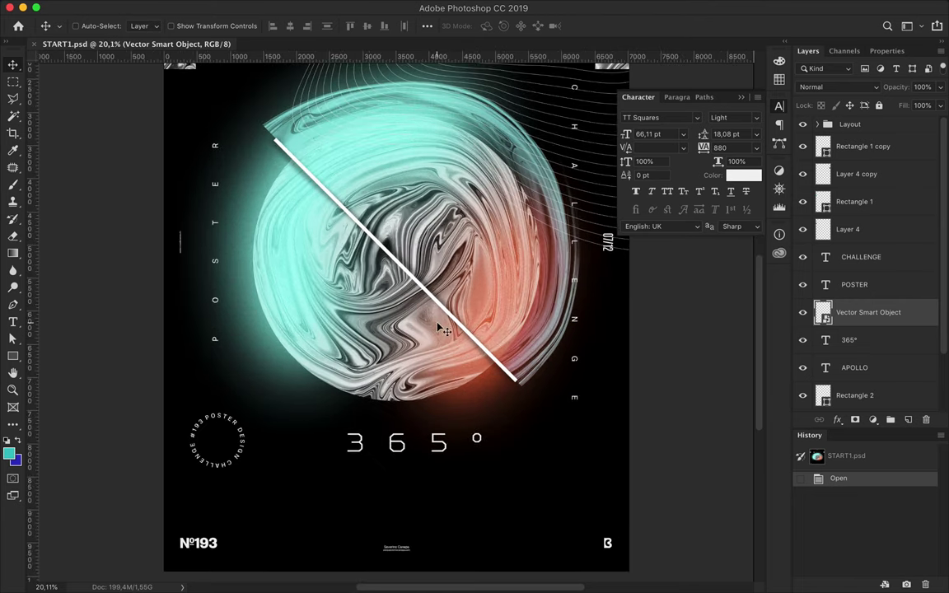
pyautogui.scroll(-2, 402, 279)
pyautogui.keyDown('ctrl'); pyautogui.click(403, 443); pyautogui.keyUp('ctrl')
pyautogui.hotkey('shift', 'Down')
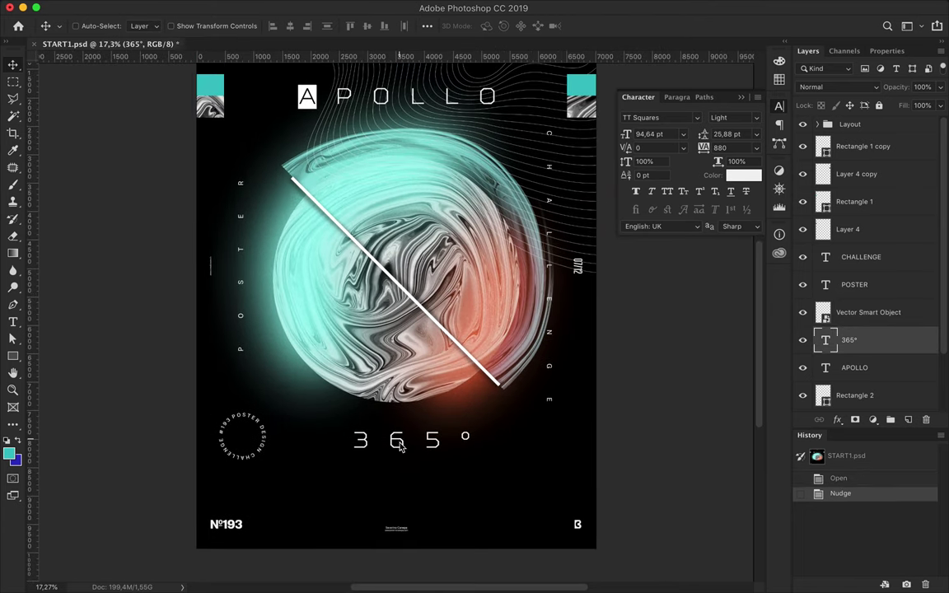
pyautogui.moveTo(397, 443); pyautogui.dragTo(409, 452)
# - Colour the duplicated 365° bright orange ff8105
pyautogui.press('i')
pyautogui.click(483, 313)
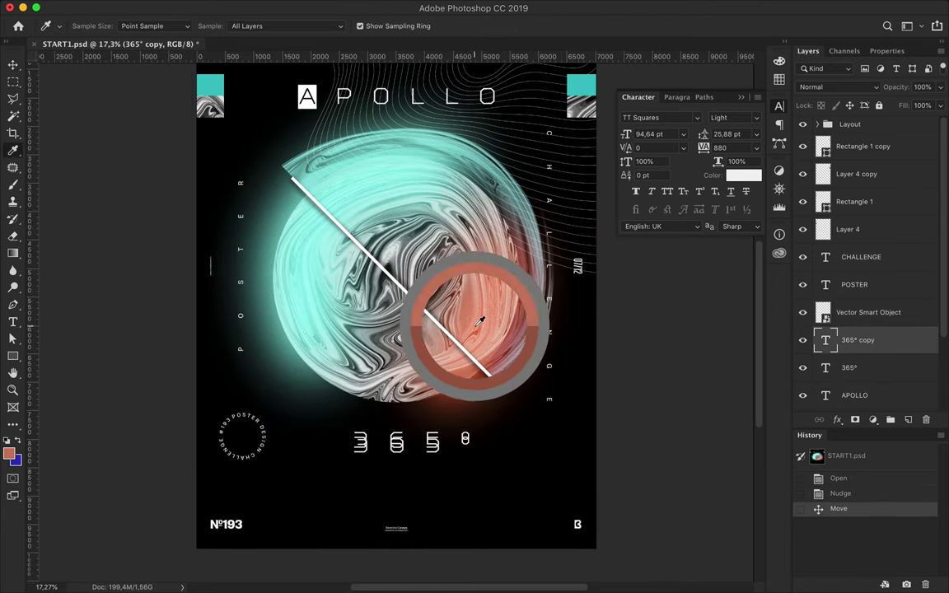
pyautogui.click(780, 80)
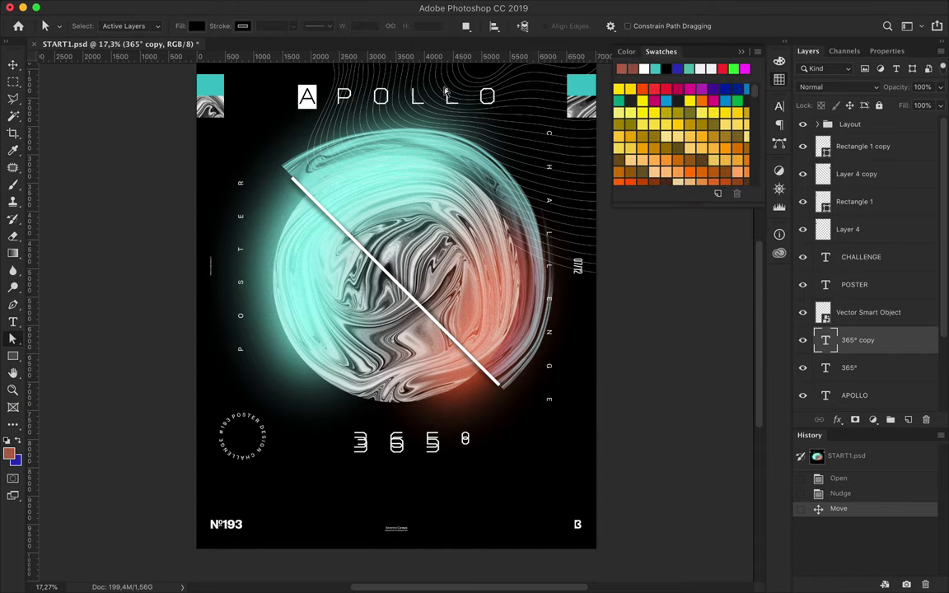
pyautogui.press('t')
pyautogui.click(537, 25)
pyautogui.moveTo(745, 399)
pyautogui.mouseDown()
pyautogui.moveTo(746, 381)
pyautogui.moveTo(760, 390)
pyautogui.mouseUp()
pyautogui.click(729, 236)
pyautogui.press('Return')
pyautogui.press('v')
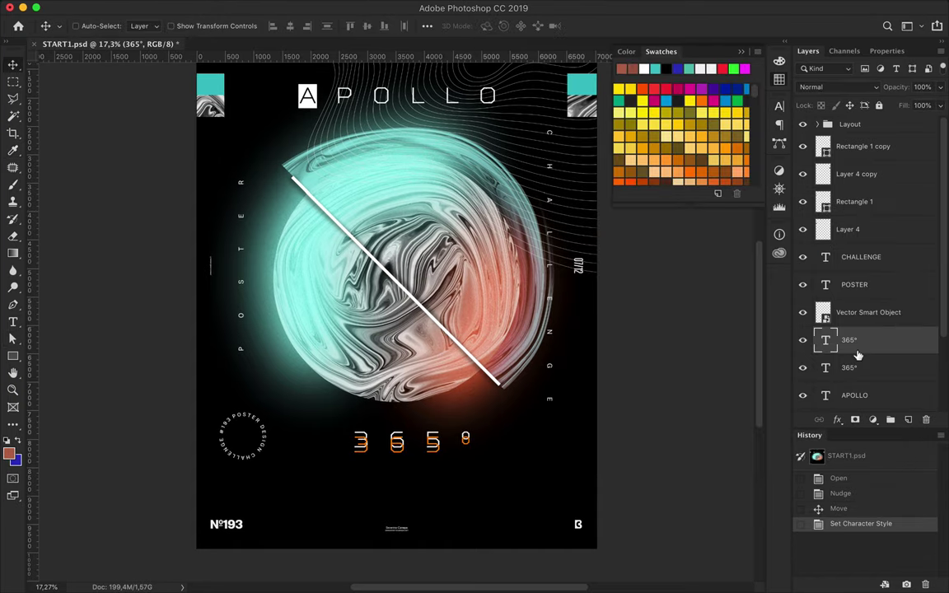
# - Put the orange copy behind the white 365° and reduce both to 64,64 pt
pyautogui.moveTo(857, 346); pyautogui.dragTo(856, 393)
pyautogui.moveTo(444, 463); pyautogui.dragTo(438, 464)
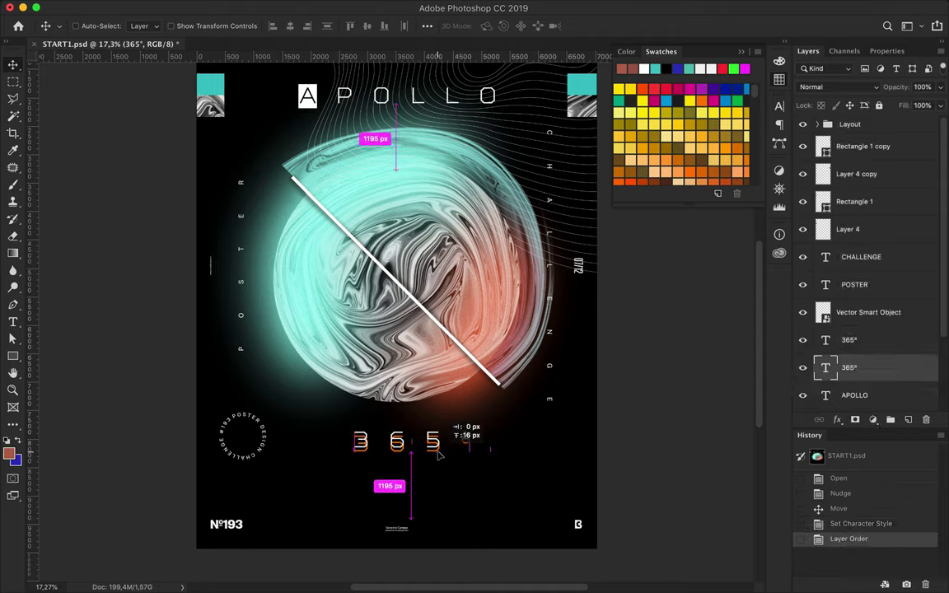
pyautogui.keyDown('shift'); pyautogui.click(848, 340); pyautogui.keyUp('shift')
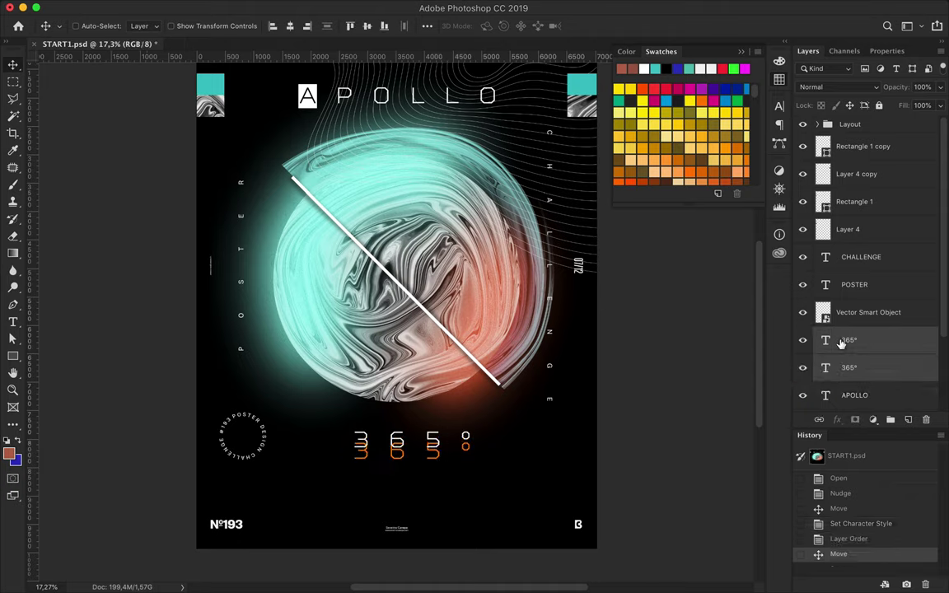
pyautogui.click(779, 105)
pyautogui.click(670, 134)
pyautogui.hotkey('shift', 'Down')
pyautogui.hotkey('shift', 'Down')
pyautogui.hotkey('shift', 'Down')
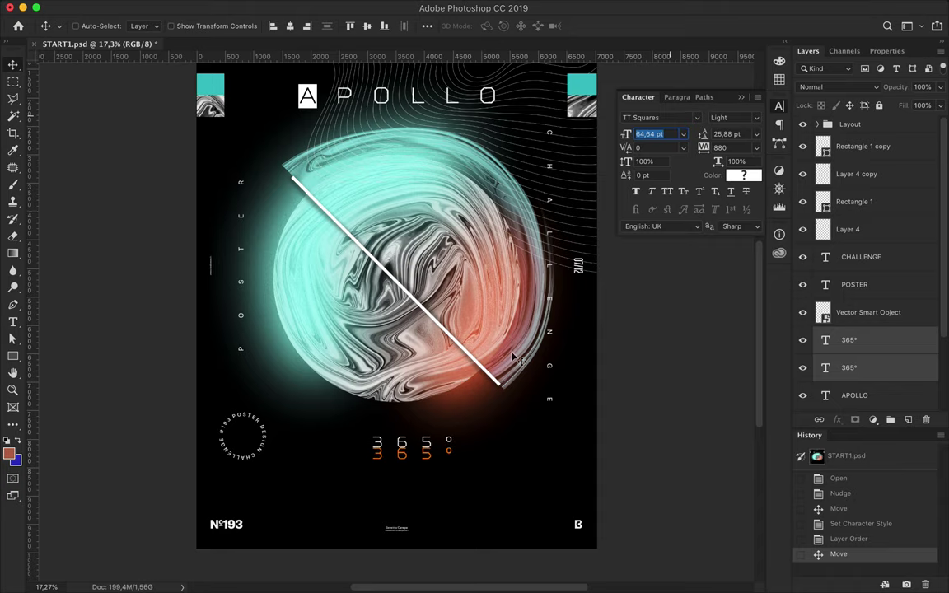
# - Move the orange 365° up so it sits just beneath the white one
pyautogui.click(432, 461)
pyautogui.moveTo(432, 461); pyautogui.dragTo(432, 449)
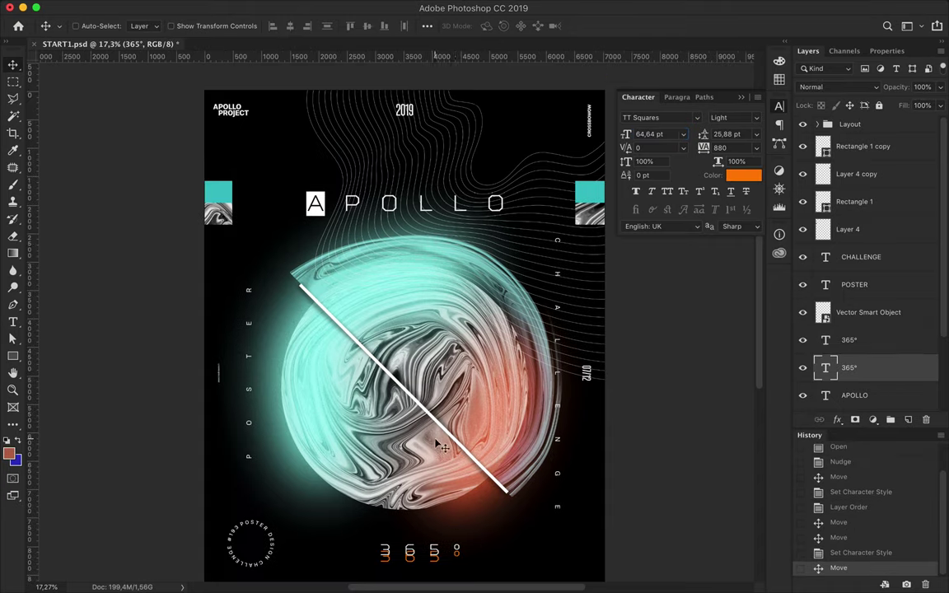
pyautogui.scroll(3, 462, 330)
pyautogui.click(464, 216)
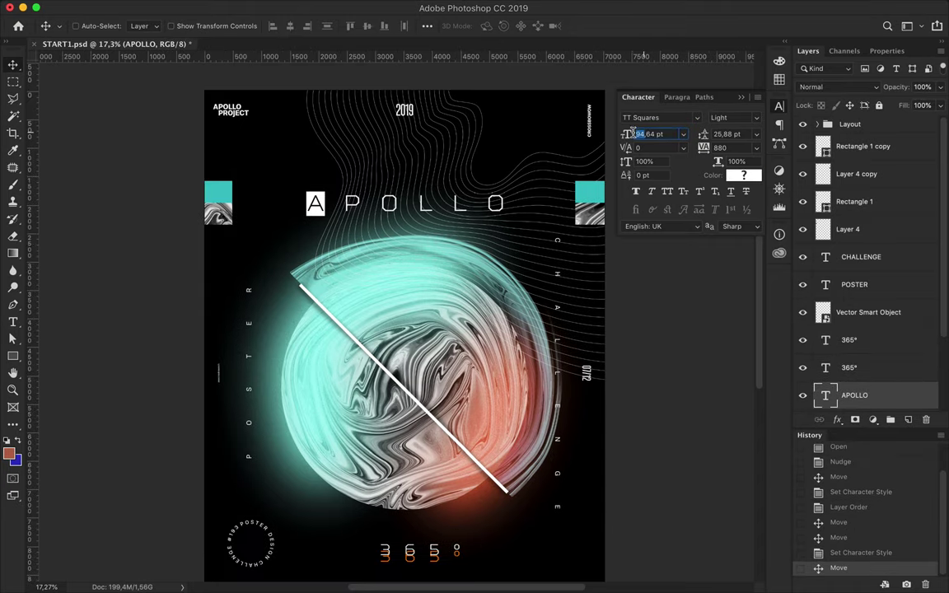
# - Shrink the APOLLO title to 45,16 pt and resize and reposition the white square behind the A
pyautogui.hotkey('shift', 'Down')
pyautogui.hotkey('shift', 'Down')
pyautogui.moveTo(315, 205)
pyautogui.mouseDown()
pyautogui.moveTo(343, 206)
pyautogui.moveTo(338, 200)
pyautogui.mouseUp()
pyautogui.hotkey('ctrl', 't')
pyautogui.press('Return')
pyautogui.press('Right')
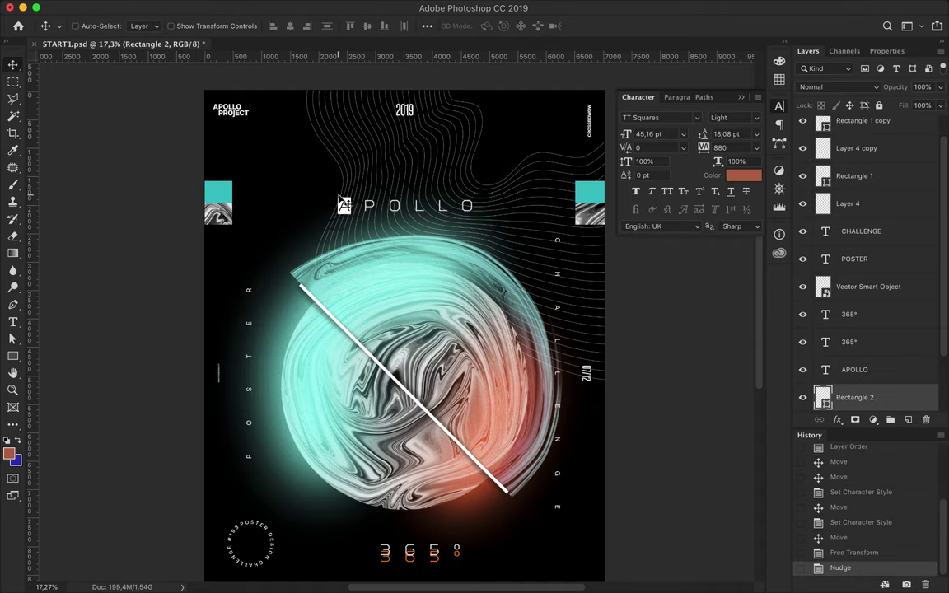
pyautogui.scroll(-2, 464, 327)
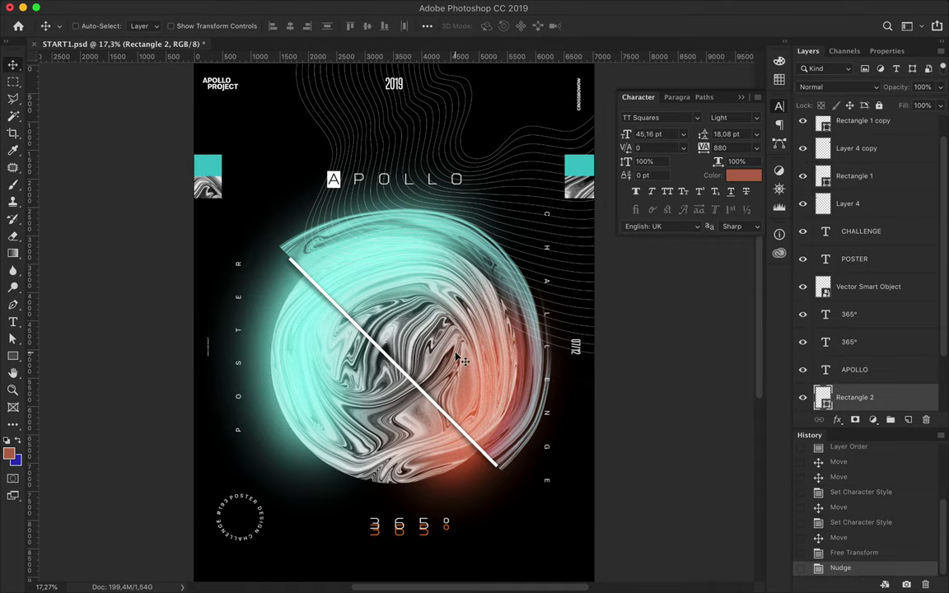
# - Rotate the POSTER text into its new orientation
pyautogui.click(245, 445)
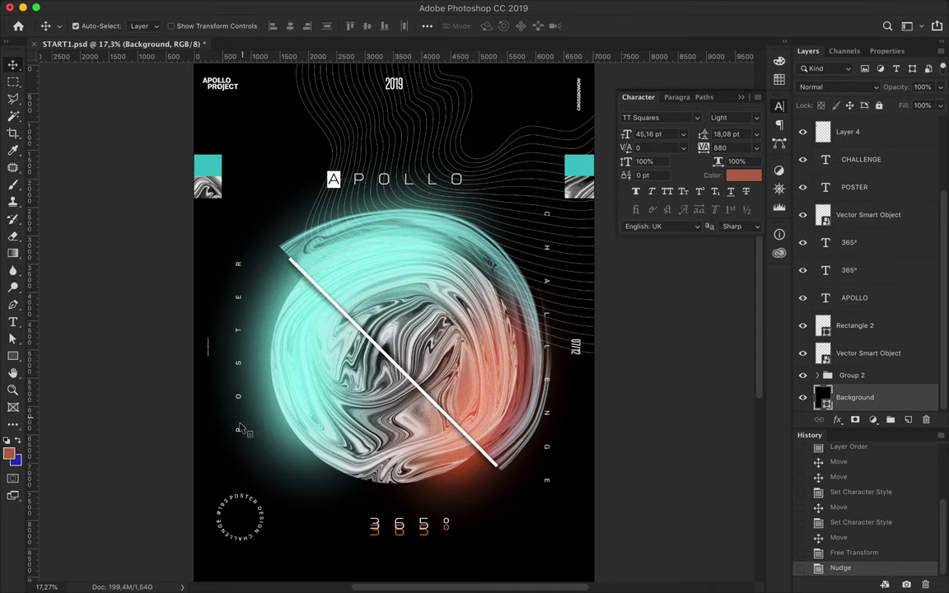
pyautogui.click(238, 395)
pyautogui.hotkey('ctrl', 't')
pyautogui.moveTo(239, 510)
pyautogui.mouseDown()
pyautogui.moveTo(282, 524)
pyautogui.moveTo(428, 346)
pyautogui.mouseUp()
pyautogui.press('Return')
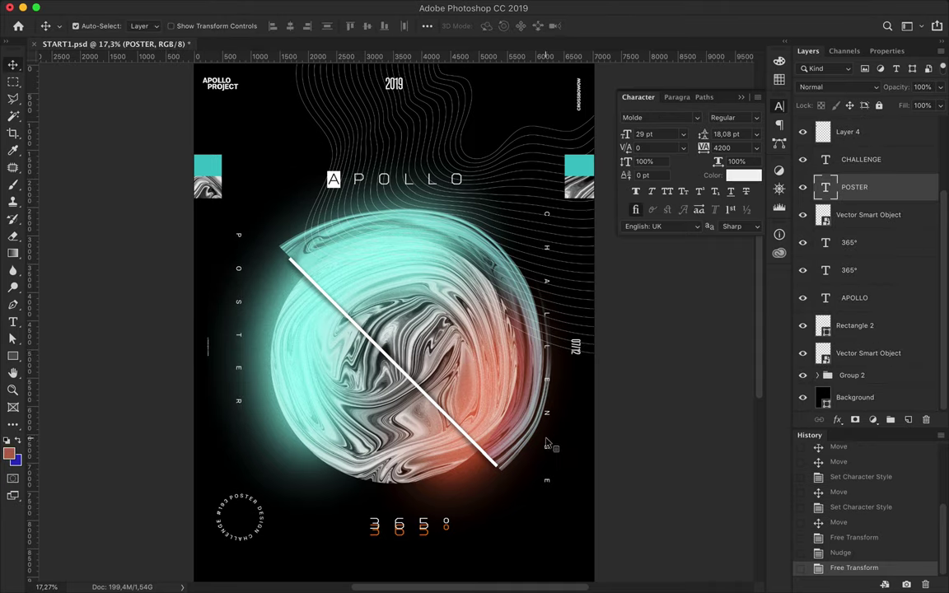
# - Flip the CHALLENGE text 180° so it reads bottom-to-top
pyautogui.click(546, 346)
pyautogui.hotkey('ctrl', 't')
pyautogui.moveTo(548, 360); pyautogui.dragTo(536, 424)
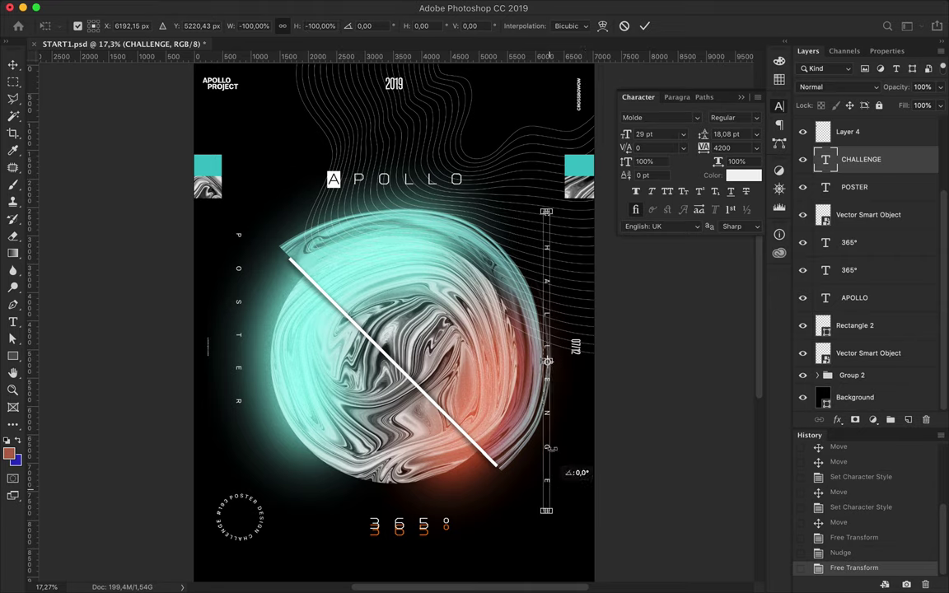
pyautogui.press('Return')
pyautogui.scroll(2, 482, 356)
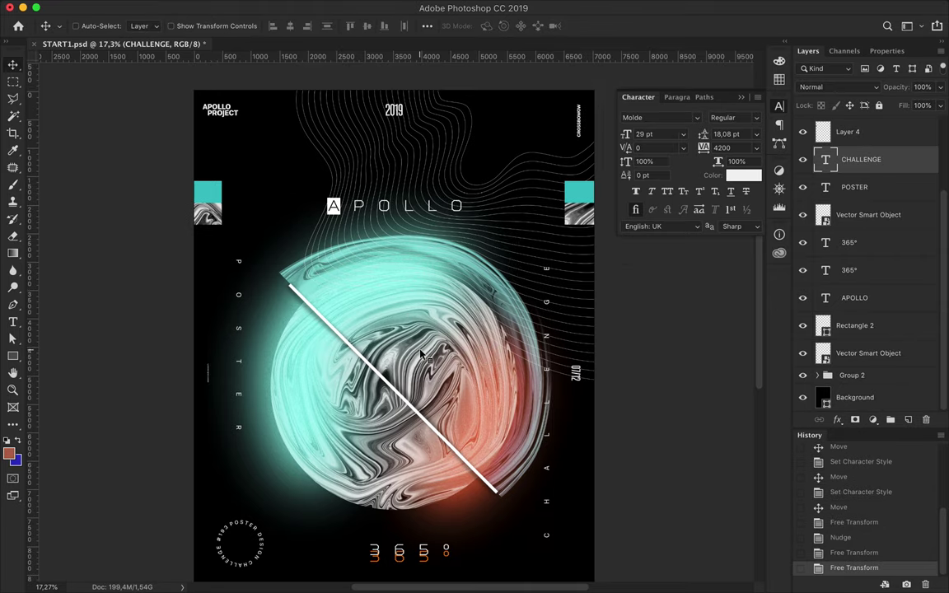
# - Align the APOLLO title to the canvas horizontal centre, then raise the marble swirl copy in the layer stack
pyautogui.keyDown('ctrl'); pyautogui.click(422, 354); pyautogui.keyUp('ctrl')
pyautogui.scroll(-2, 856, 379)
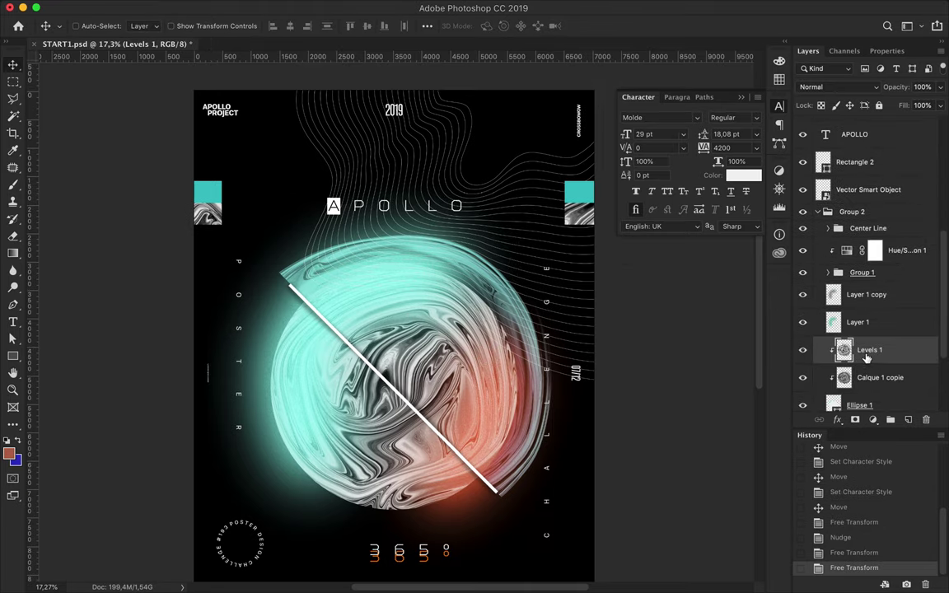
pyautogui.scroll(-2, 527, 247)
pyautogui.keyDown('alt'); pyautogui.scroll(-1, 546, 249); pyautogui.keyUp('alt')
pyautogui.keyDown('alt'); pyautogui.scroll(-1, 546, 247); pyautogui.keyUp('alt')
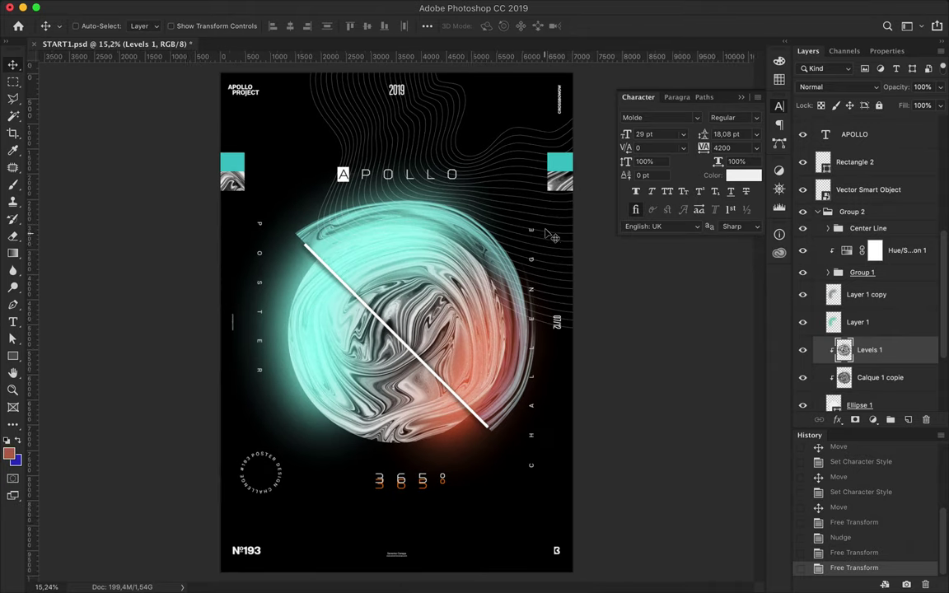
pyautogui.click(409, 185)
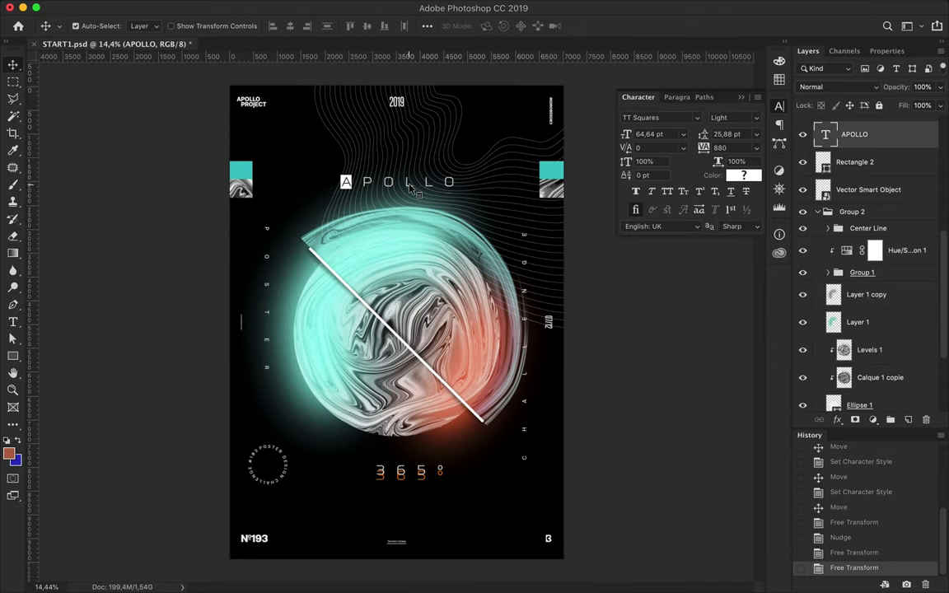
pyautogui.click(426, 25)
pyautogui.click(450, 146)
pyautogui.click(290, 25)
pyautogui.doubleClick(290, 26)
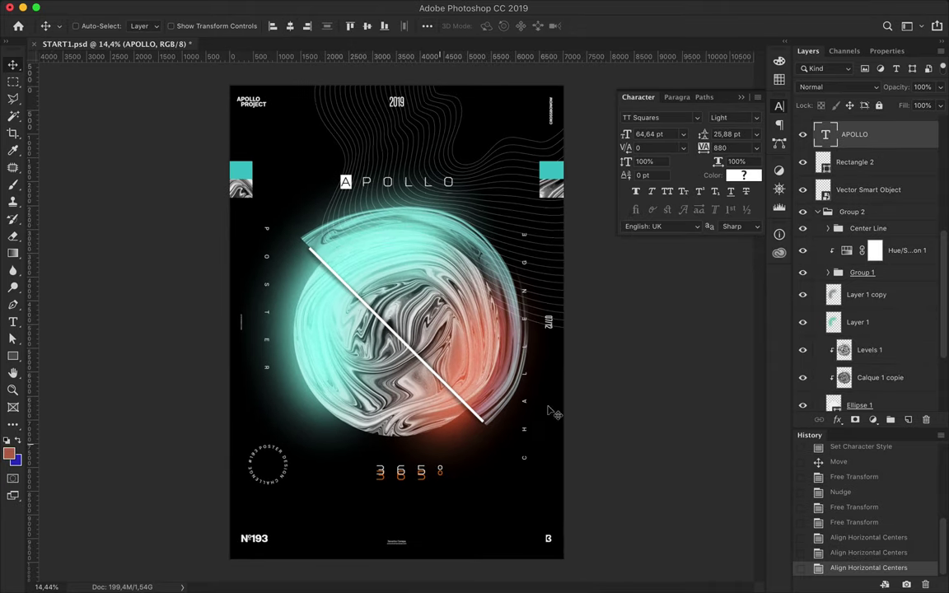
pyautogui.moveTo(814, 331); pyautogui.dragTo(811, 189)
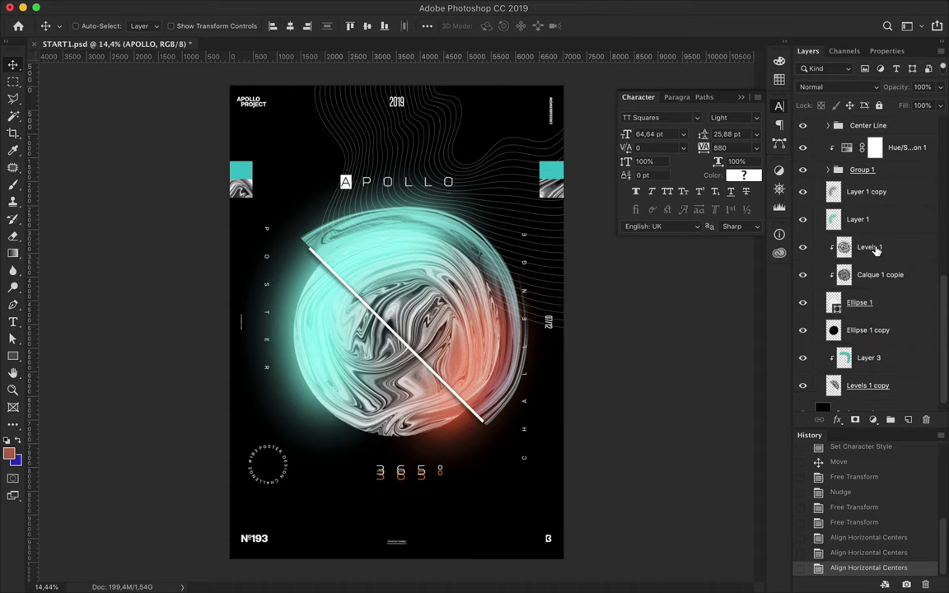
# - Move the marble swirl copy to the poster bottom and enlarge it across the full width
pyautogui.moveTo(471, 248); pyautogui.dragTo(478, 494)
pyautogui.hotkey('ctrl', 't')
pyautogui.moveTo(582, 577); pyautogui.dragTo(582, 530)
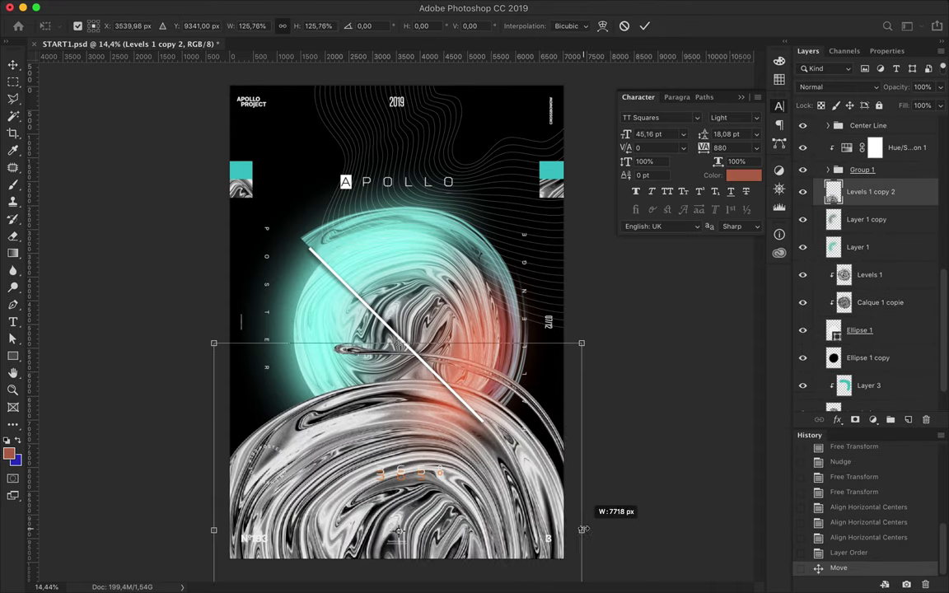
pyautogui.press('Return')
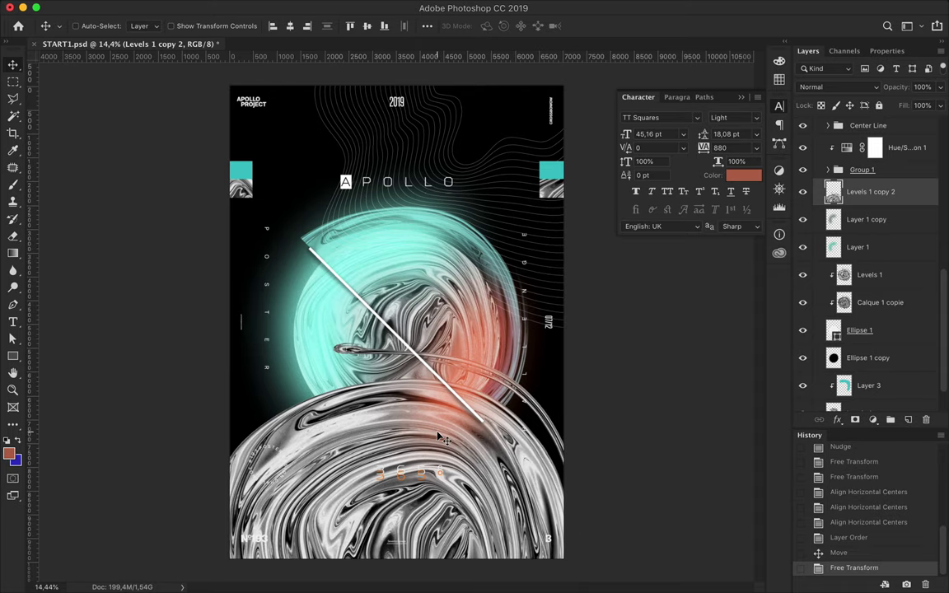
# - Select the swirl's upper part with the Polygonal Lasso and delete it, leaving a bottom band
pyautogui.press('m')
pyautogui.click(14, 99)
pyautogui.click(138, 300)
pyautogui.click(138, 496)
pyautogui.click(585, 494)
pyautogui.click(585, 318)
pyautogui.click(141, 301)
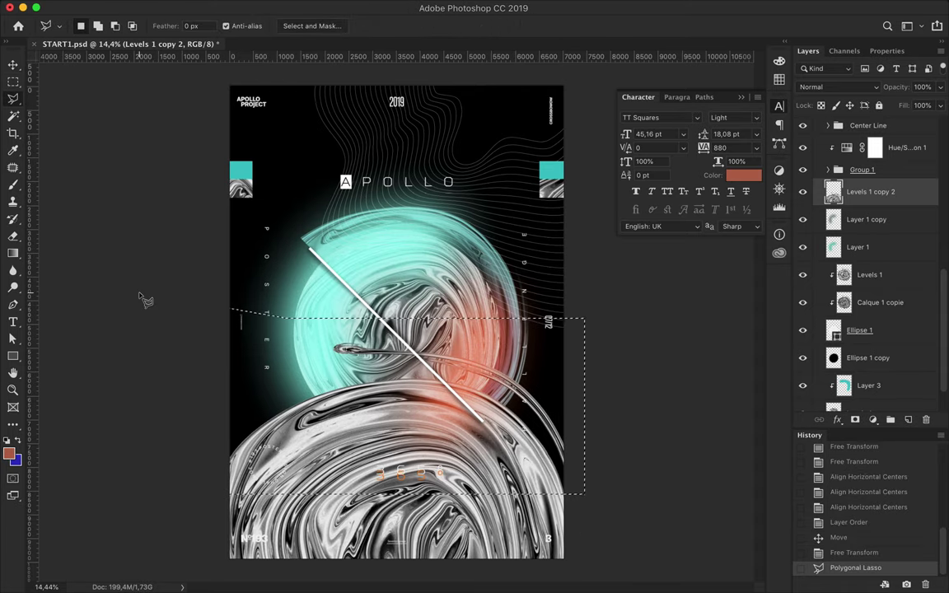
pyautogui.press('Delete')
# - Drop the selection and pick the Brush tool with teal as the paint colour
pyautogui.click(140, 298)
pyautogui.doubleClick(195, 303)
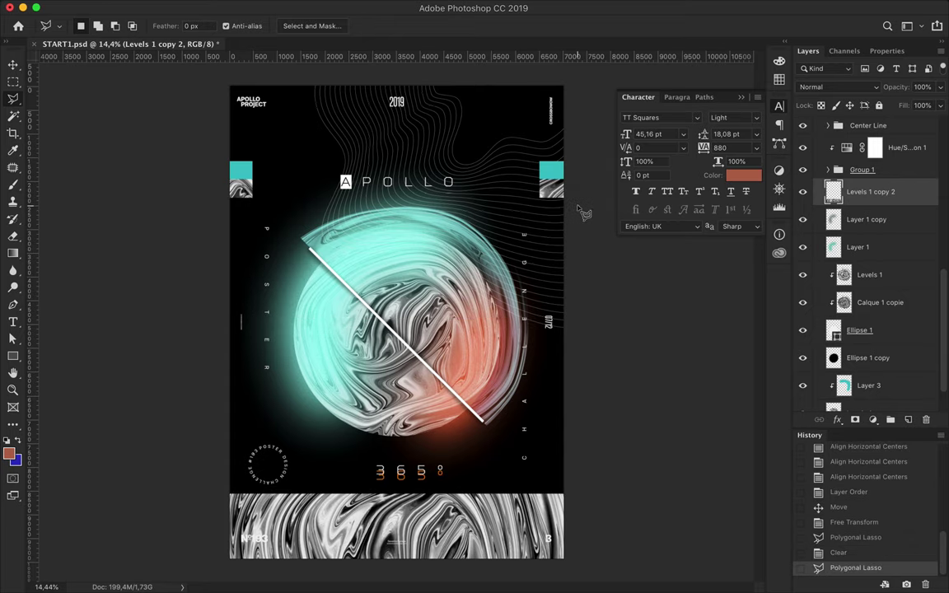
pyautogui.press('v')
pyautogui.press('b')
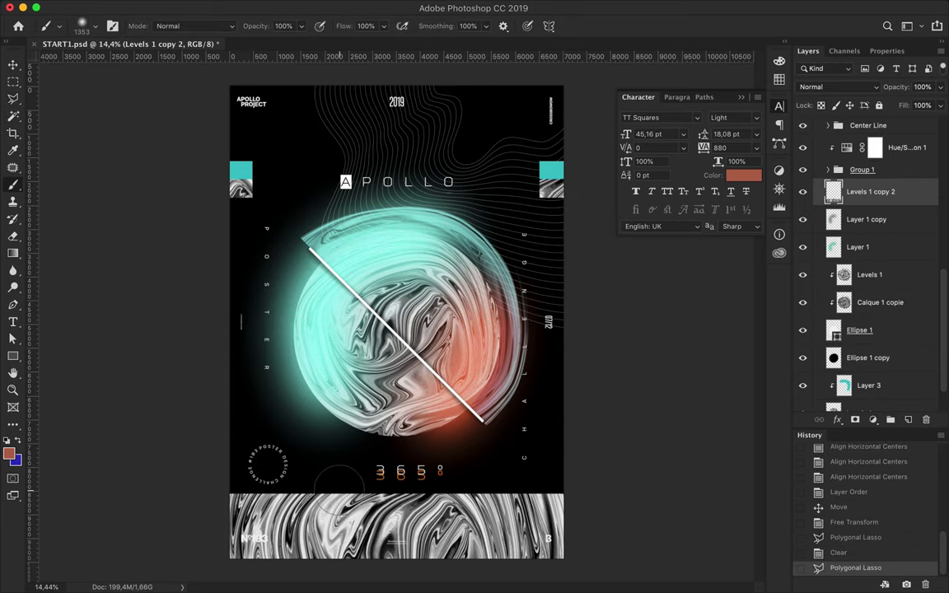
pyautogui.keyDown('alt'); pyautogui.click(330, 255); pyautogui.keyUp('alt')
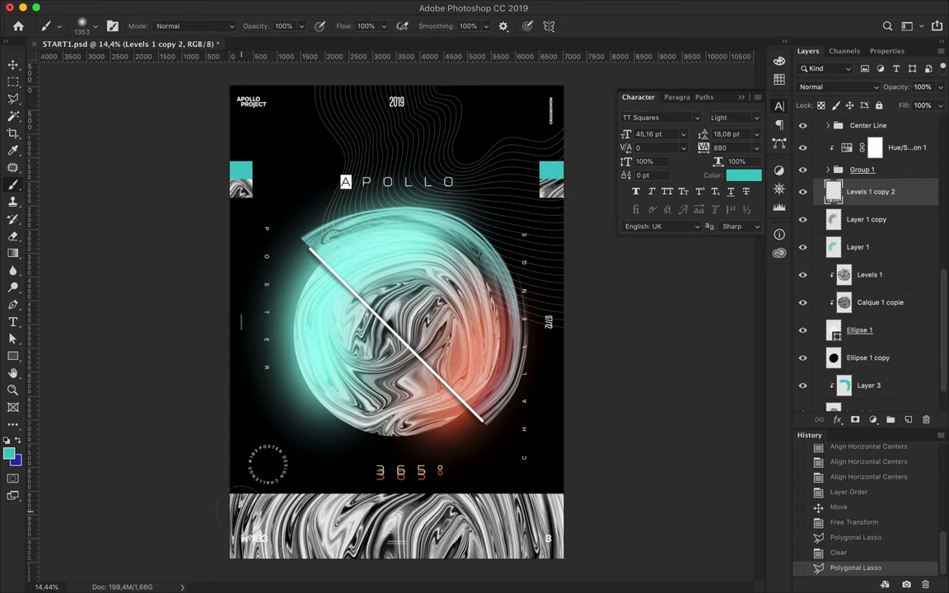
# - Paint a teal strip across the marble band on a new empty layer
pyautogui.moveTo(216, 486); pyautogui.dragTo(363, 494)
pyautogui.press('v')
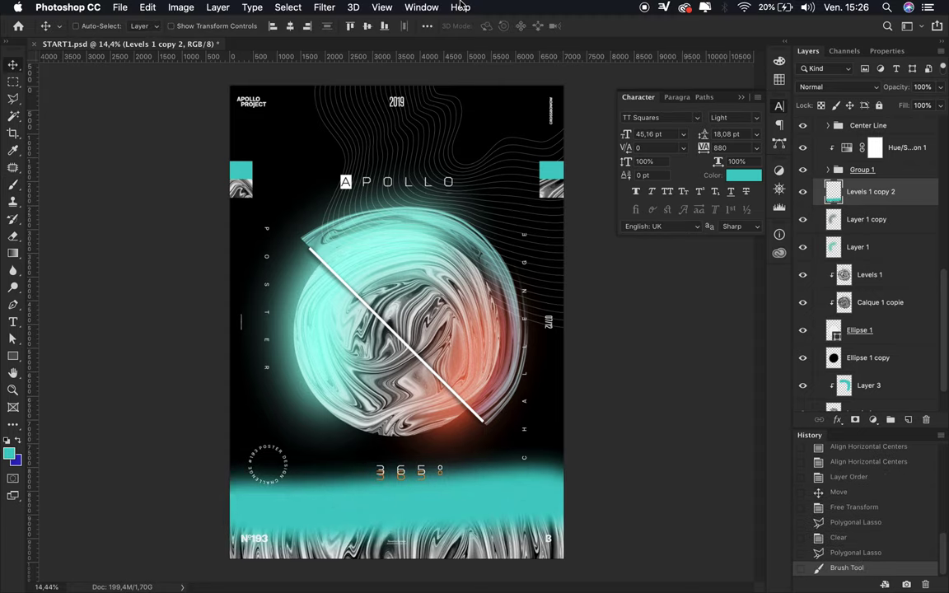
pyautogui.hotkey('ctrl', 'z')
pyautogui.hotkey('ctrl', 'shift', 'alt', 'n')
pyautogui.press('b')
pyautogui.moveTo(212, 508); pyautogui.dragTo(577, 507)
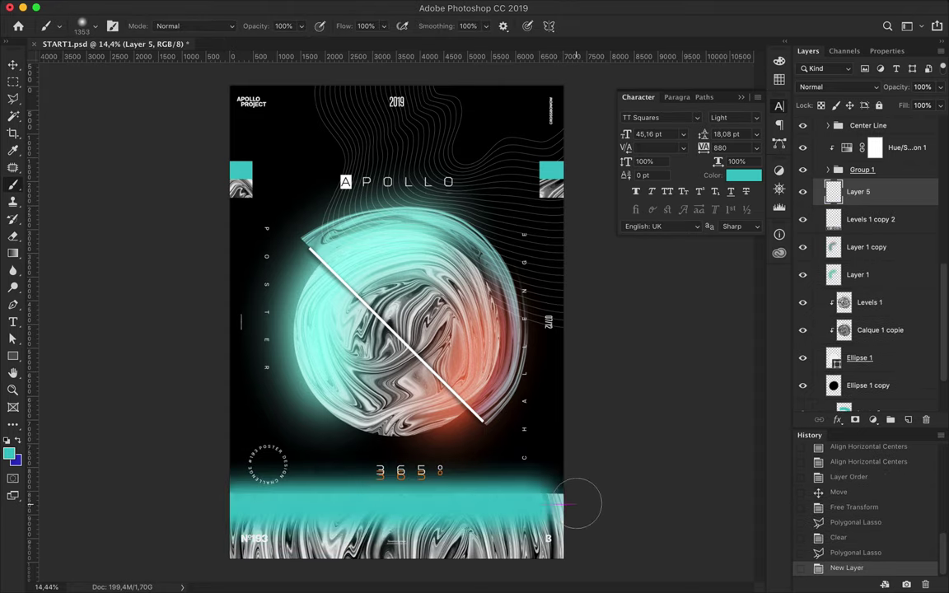
pyautogui.moveTo(189, 514); pyautogui.dragTo(264, 437)
# - Blur the teal strip with a 144,2 px Gaussian Blur
pyautogui.click(323, 8)
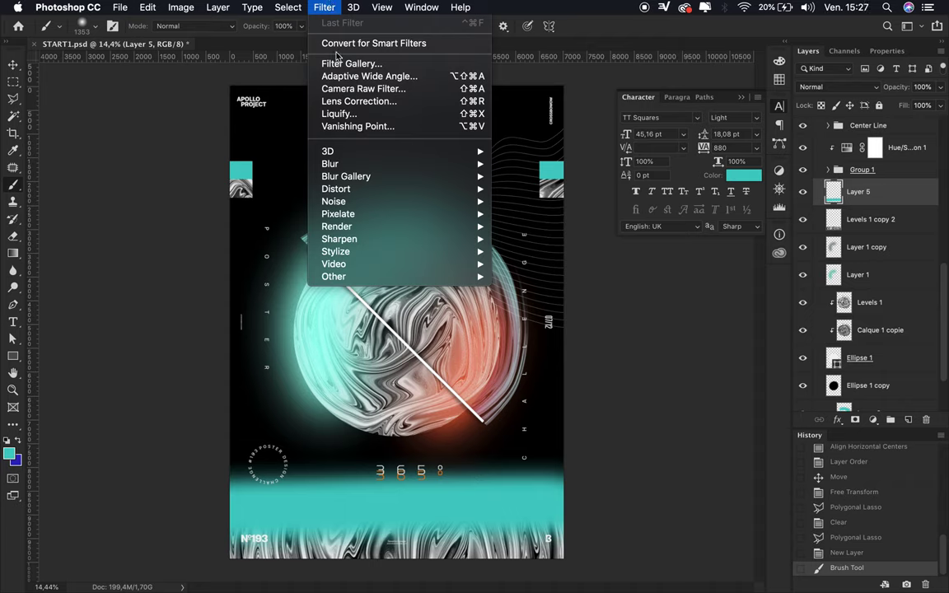
pyautogui.moveTo(334, 201)
pyautogui.click(536, 198)
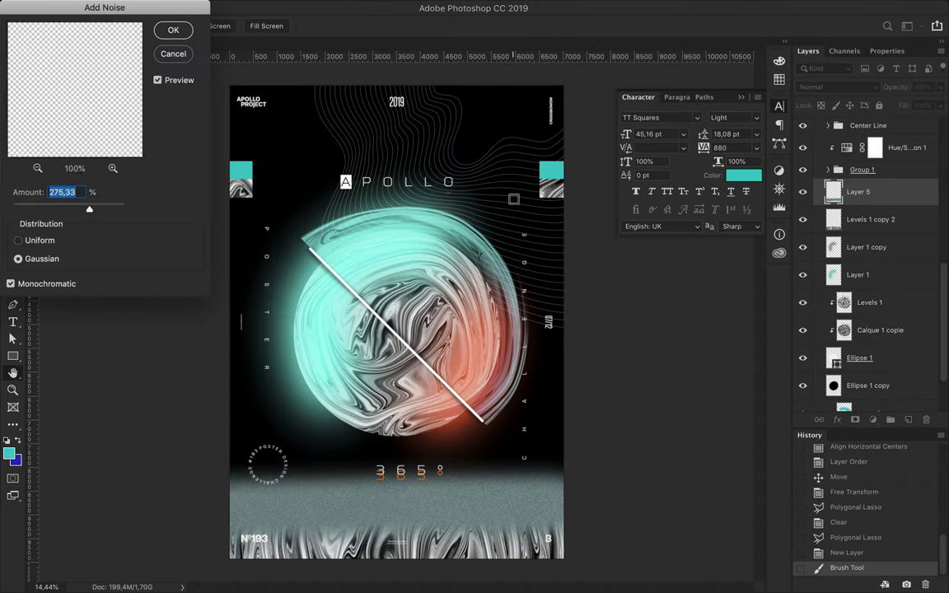
pyautogui.click(182, 60)
pyautogui.click(324, 7)
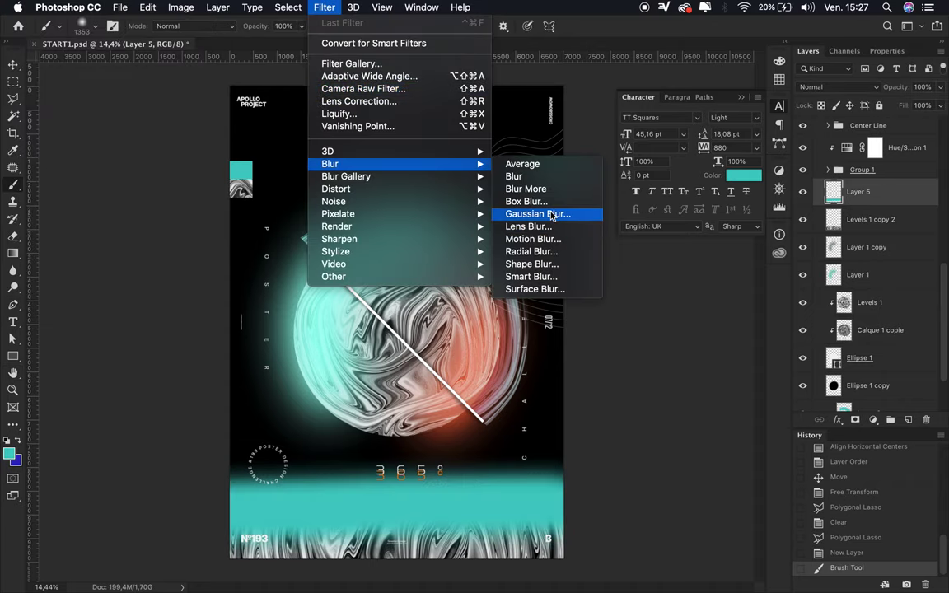
pyautogui.click(537, 214)
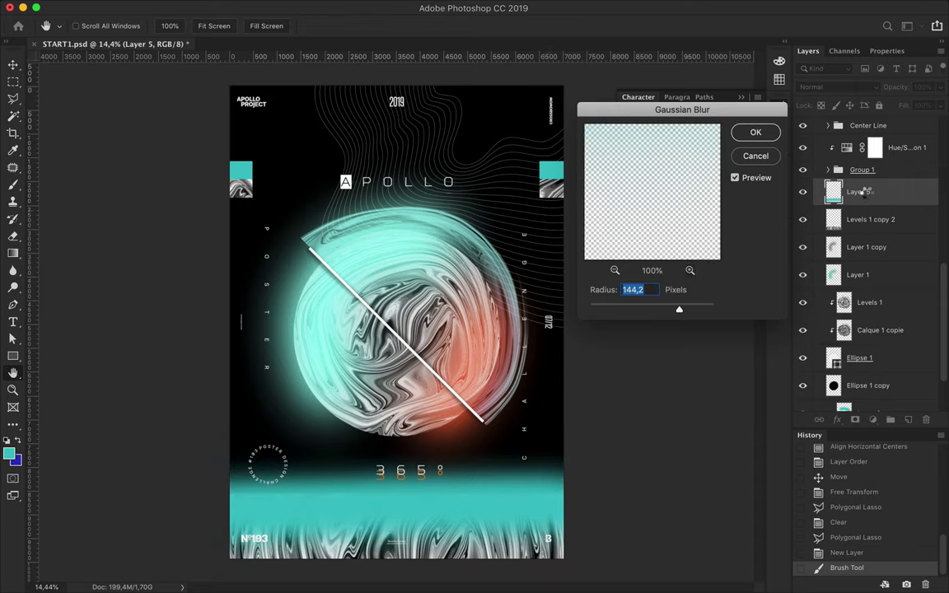
pyautogui.press('Return')
# - Duplicate the blurred glow layer and add noise grain to the copy
pyautogui.hotkey('ctrl', 'j')
pyautogui.click(324, 8)
pyautogui.click(553, 206)
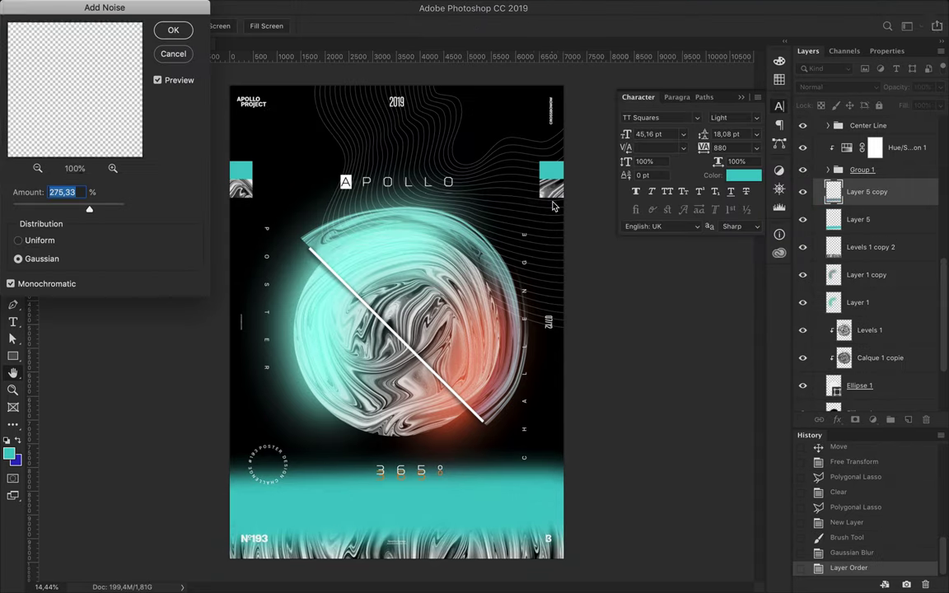
pyautogui.click(173, 29)
pyautogui.click(815, 86)
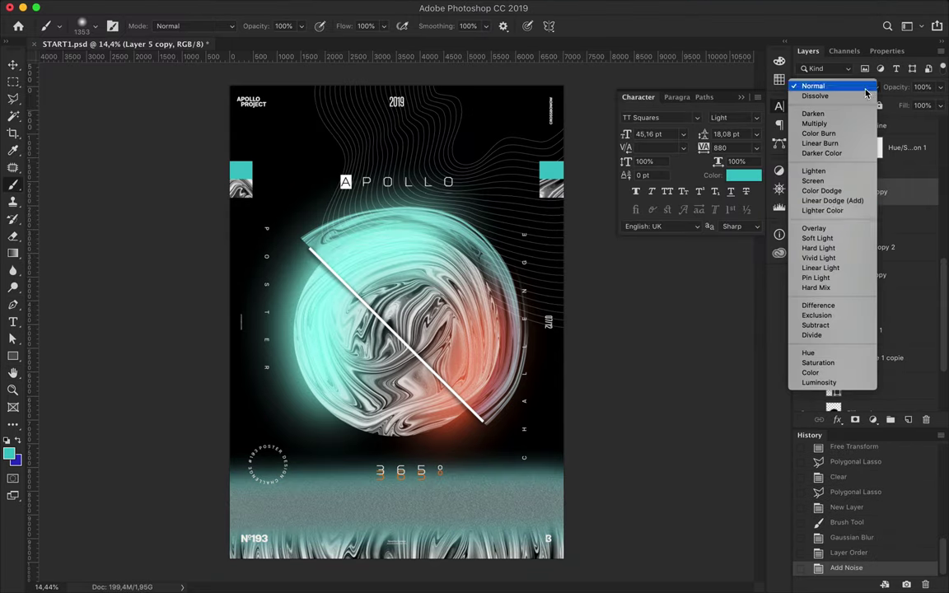
# - Set the glow copy to Linear Dodge (Add) blending with 53% fill
pyautogui.click(841, 181)
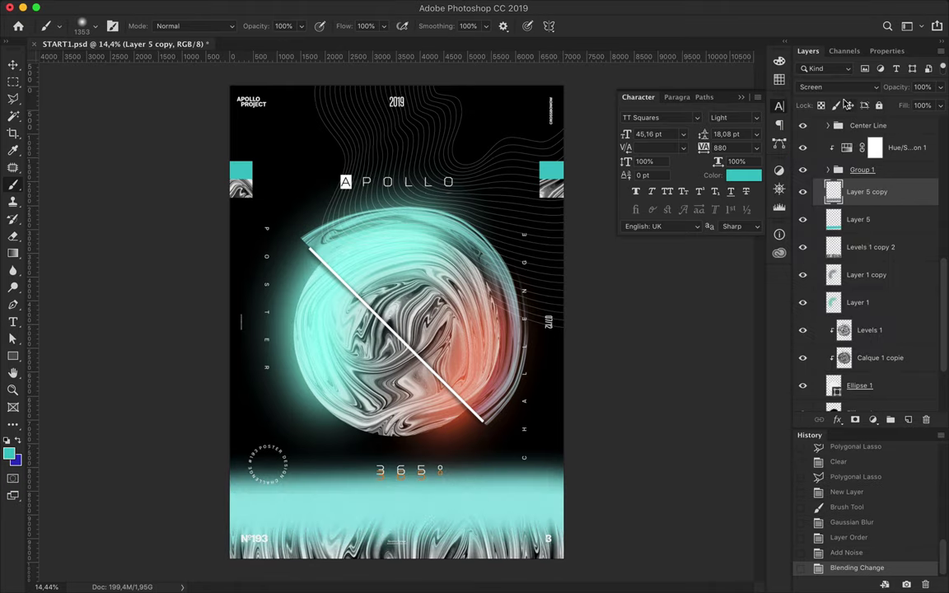
pyautogui.click(838, 87)
pyautogui.click(841, 46)
pyautogui.moveTo(940, 106); pyautogui.dragTo(922, 124)
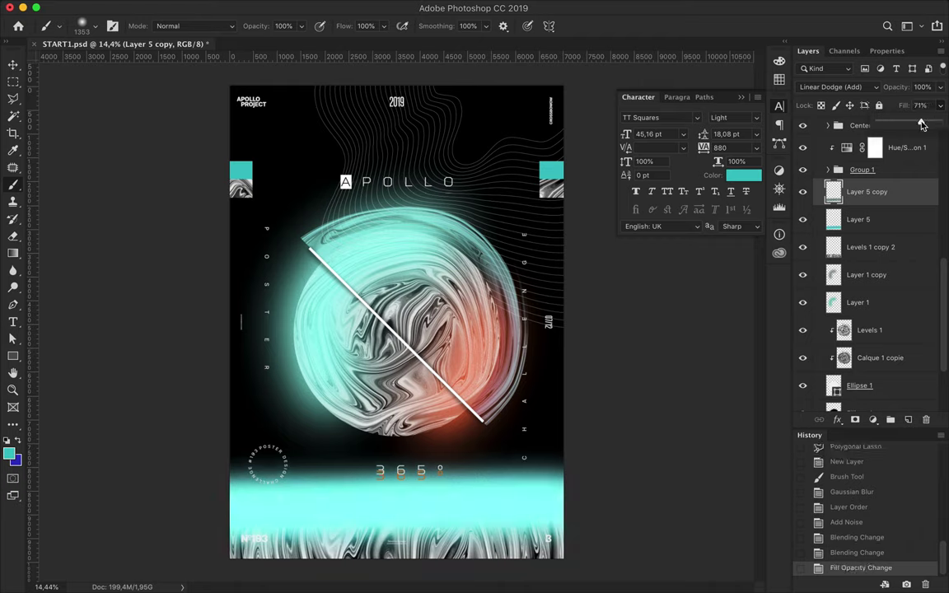
pyautogui.scroll(2, 872, 199)
pyautogui.scroll(2, 873, 247)
pyautogui.click(868, 402)
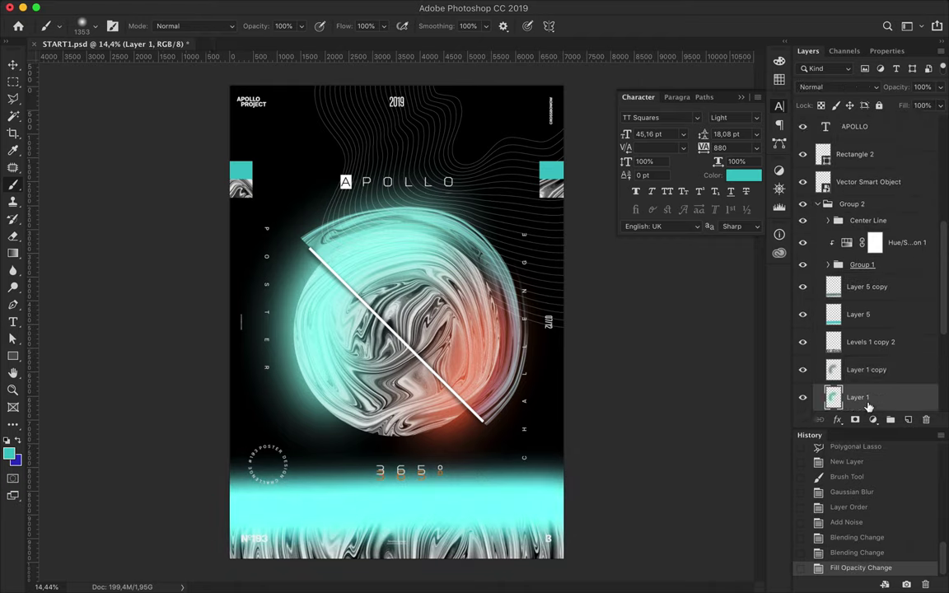
pyautogui.click(869, 286)
# - Select both teal glow layers and shift them slightly down on the canvas
pyautogui.press('v')
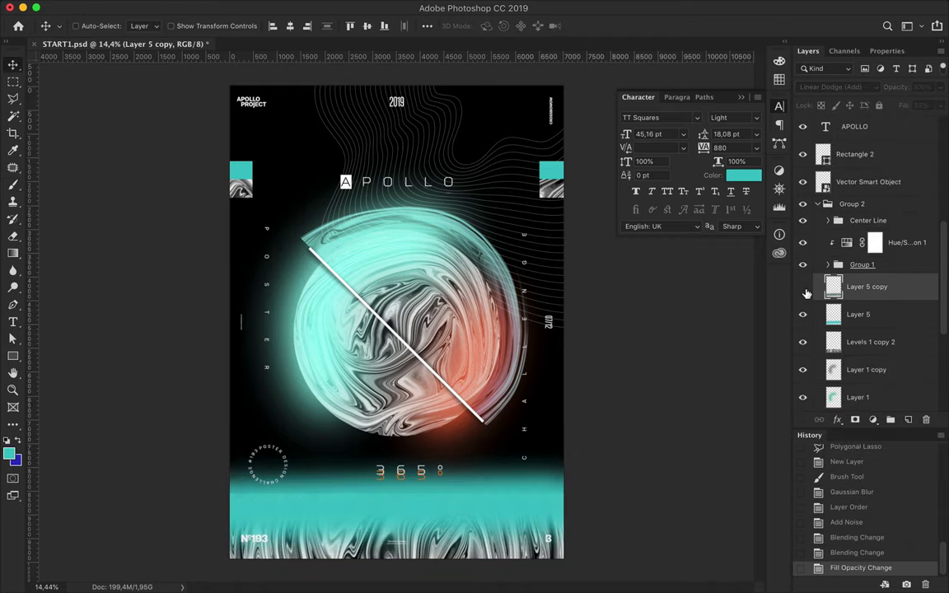
pyautogui.click(803, 286)
pyautogui.click(836, 314)
pyautogui.click(865, 286)
pyautogui.click(802, 287)
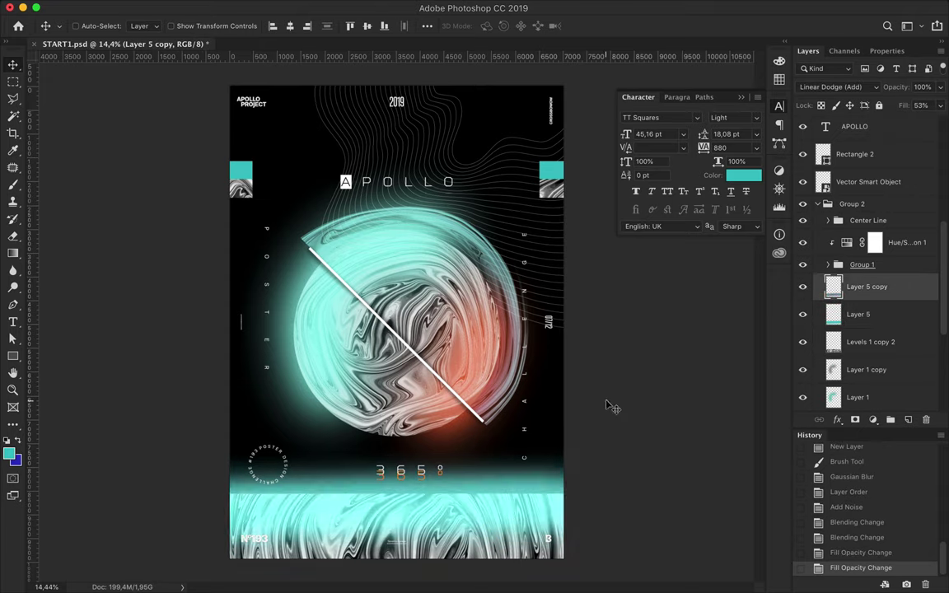
pyautogui.keyDown('shift'); pyautogui.click(875, 315); pyautogui.keyUp('shift')
pyautogui.moveTo(494, 462); pyautogui.dragTo(525, 490)
pyautogui.moveTo(857, 314); pyautogui.dragTo(858, 356)
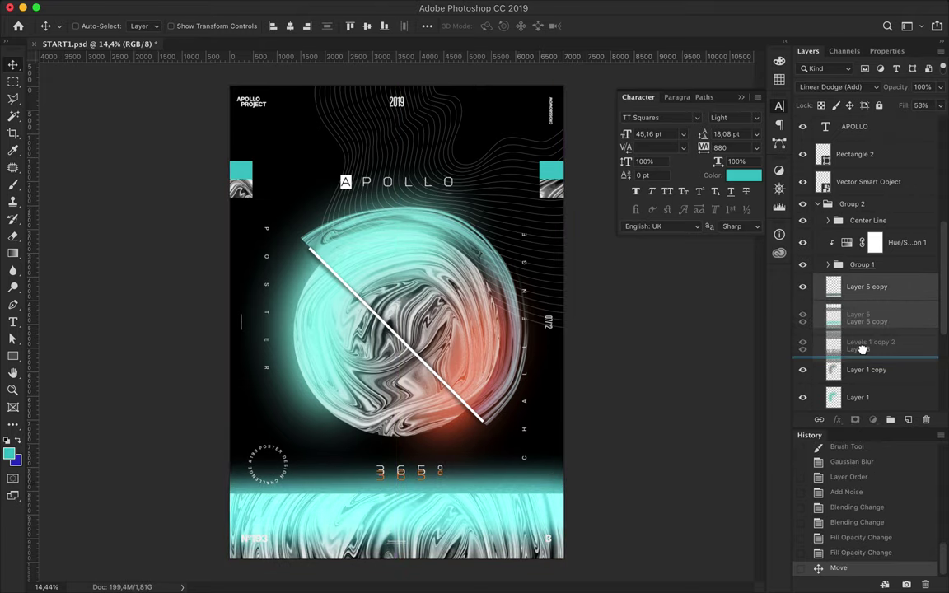
# - Put the marble band above both glow layers and give it a blank mask, undoing a trial gradient
pyautogui.moveTo(445, 436); pyautogui.dragTo(439, 439)
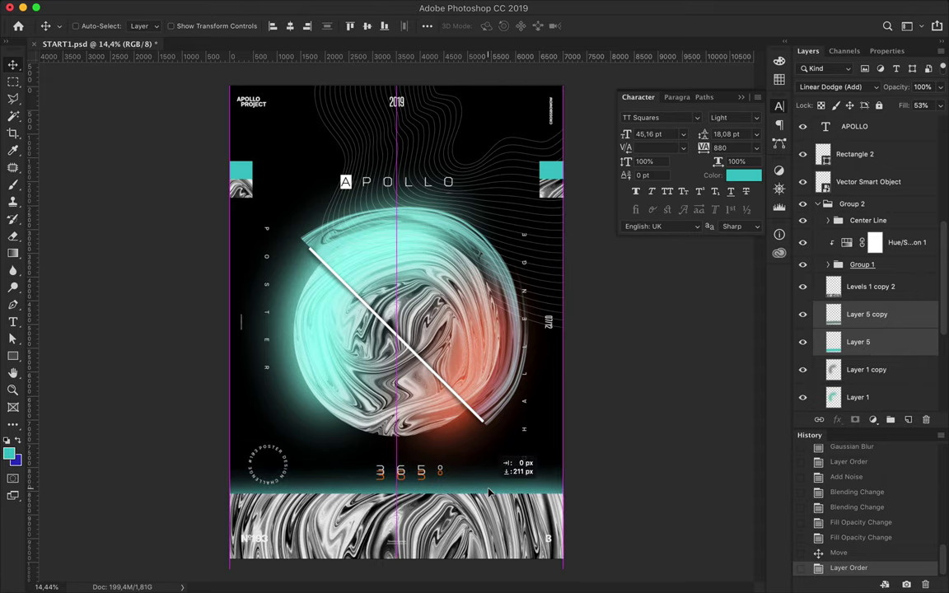
pyautogui.click(873, 287)
pyautogui.click(855, 419)
pyautogui.press('g')
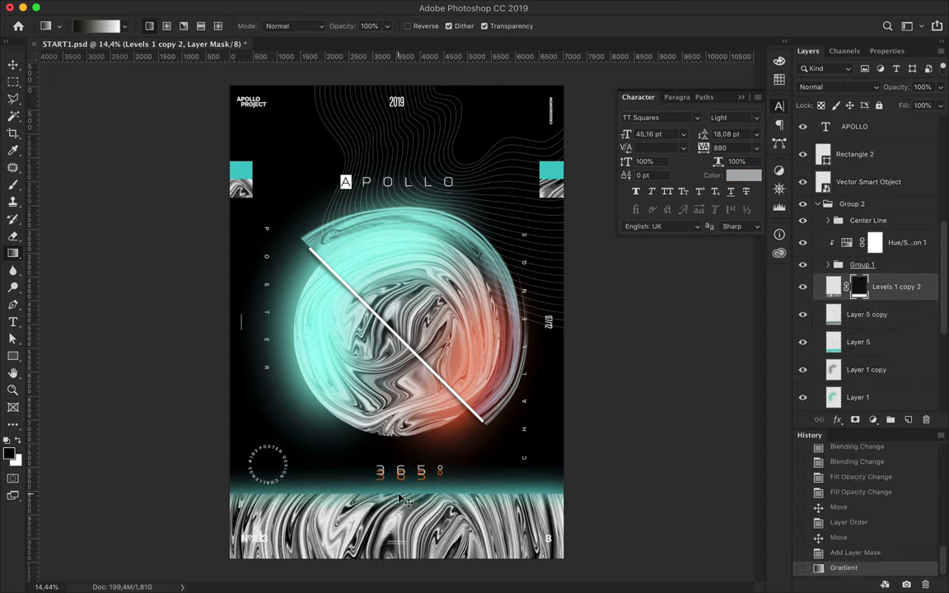
pyautogui.moveTo(395, 511); pyautogui.dragTo(362, 445)
pyautogui.moveTo(398, 492); pyautogui.dragTo(399, 520)
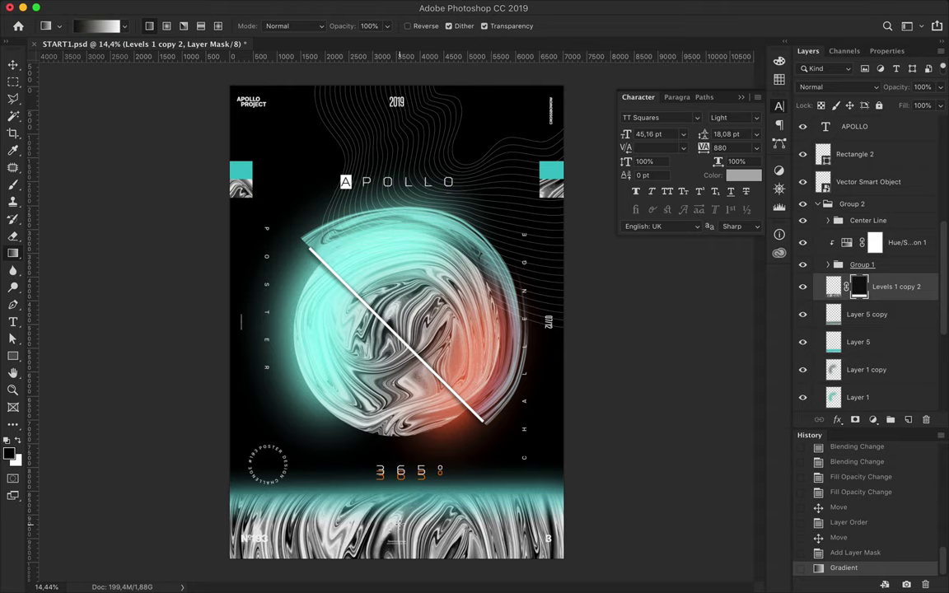
pyautogui.hotkey('ctrl', 'z')
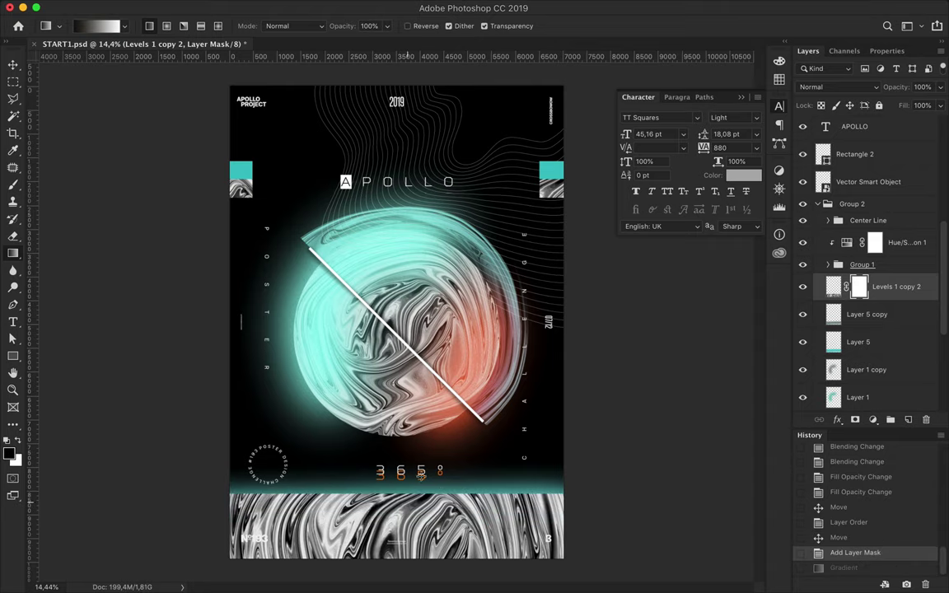
pyautogui.press('v')
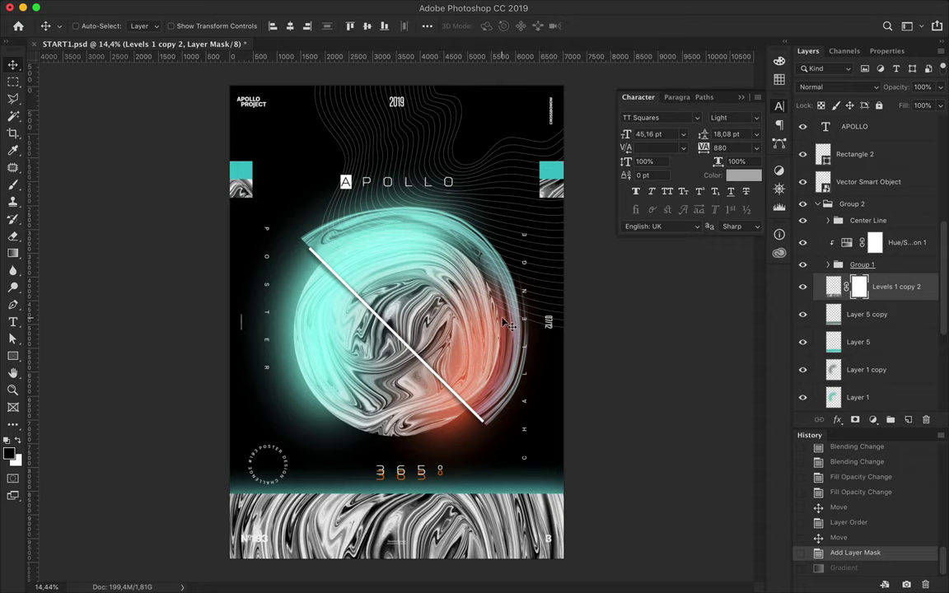
# - Duplicate the Hue/Saturation adjustment above Layer 5 and clip it to that layer
pyautogui.click(901, 243)
pyautogui.scroll(-1, 908, 252)
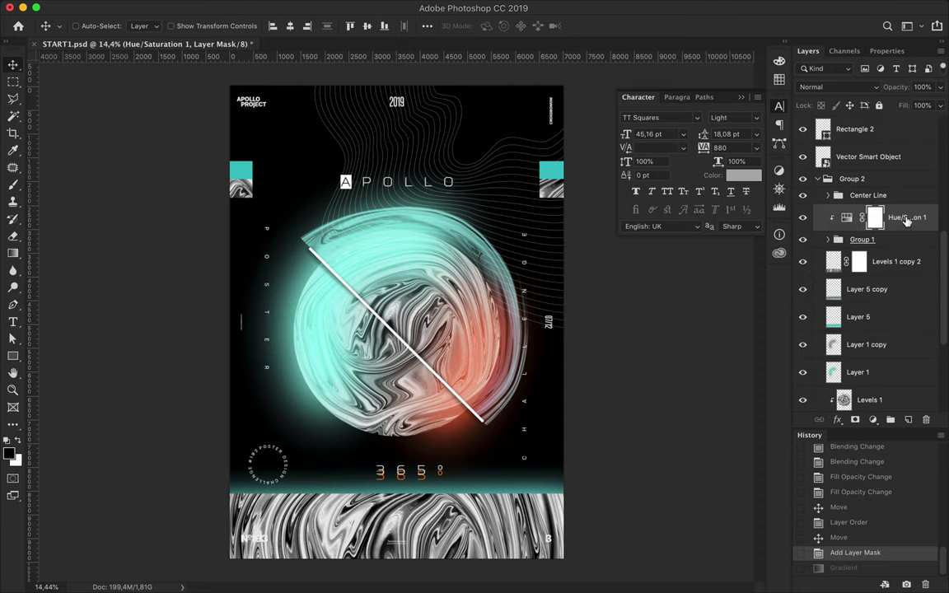
pyautogui.moveTo(907, 219); pyautogui.dragTo(907, 305)
pyautogui.keyDown('alt'); pyautogui.click(849, 330); pyautogui.keyUp('alt')
pyautogui.hotkey('ctrl', 'z')
pyautogui.hotkey('ctrl', 'z')
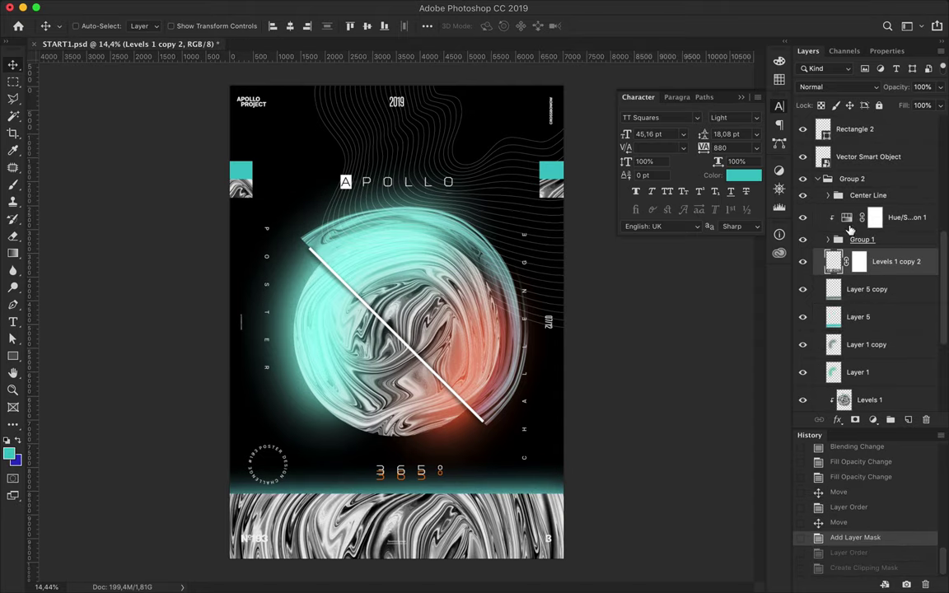
pyautogui.hotkey('ctrl', 'shift', 'z')
pyautogui.hotkey('ctrl', 'shift', 'z')
# - Sweep the copied adjustment's hue through its range, then delete the copy
pyautogui.doubleClick(846, 313)
pyautogui.click(924, 142)
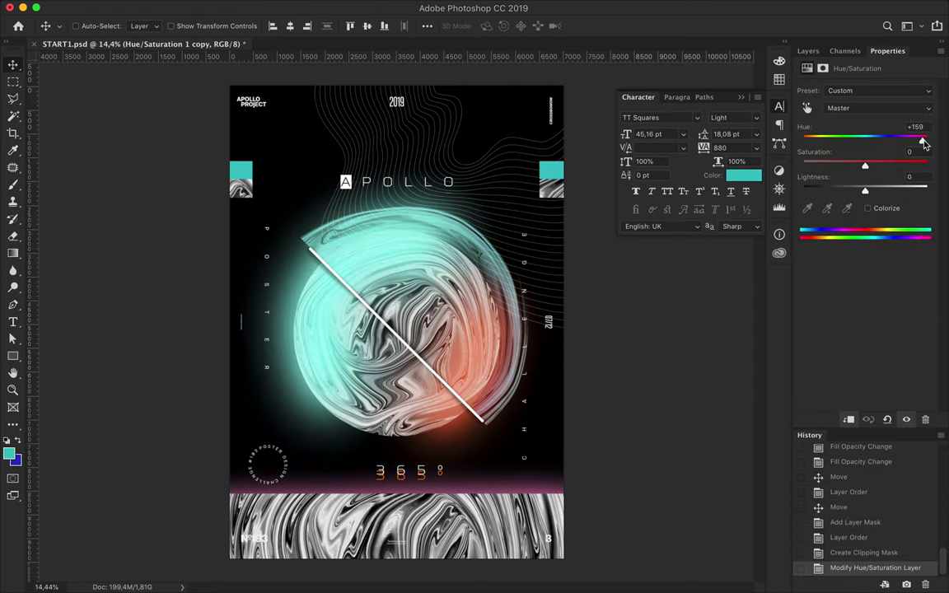
pyautogui.moveTo(938, 145)
pyautogui.mouseDown()
pyautogui.moveTo(792, 163)
pyautogui.moveTo(805, 153)
pyautogui.moveTo(927, 144)
pyautogui.mouseUp()
pyautogui.click(808, 51)
pyautogui.press('Delete')
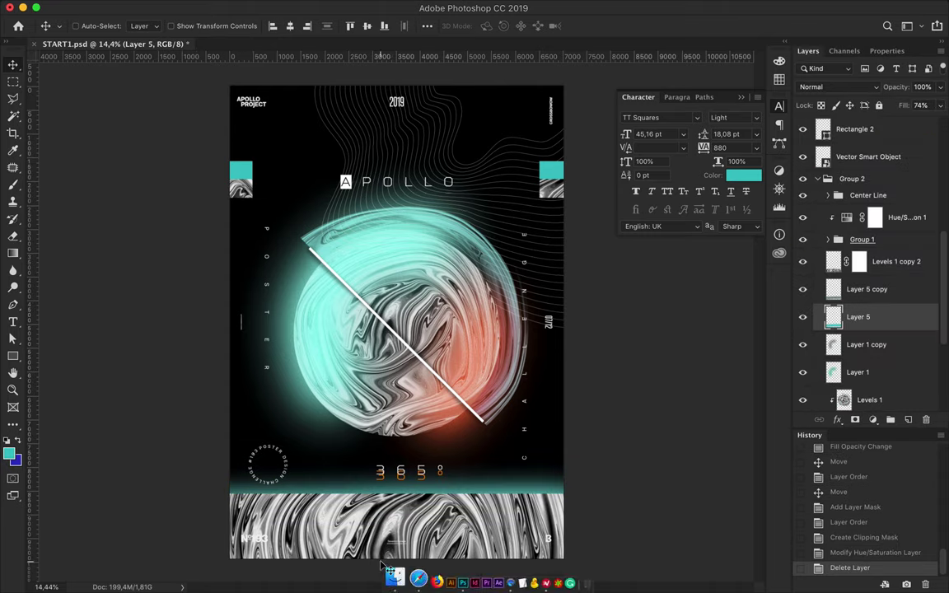
# - In Finder, drill from the external drive through 1.GRAPHISME > 3.COLLECTIONS > CREATIVE to Distressed-Textures
pyautogui.click(394, 571)
pyautogui.click(284, 345)
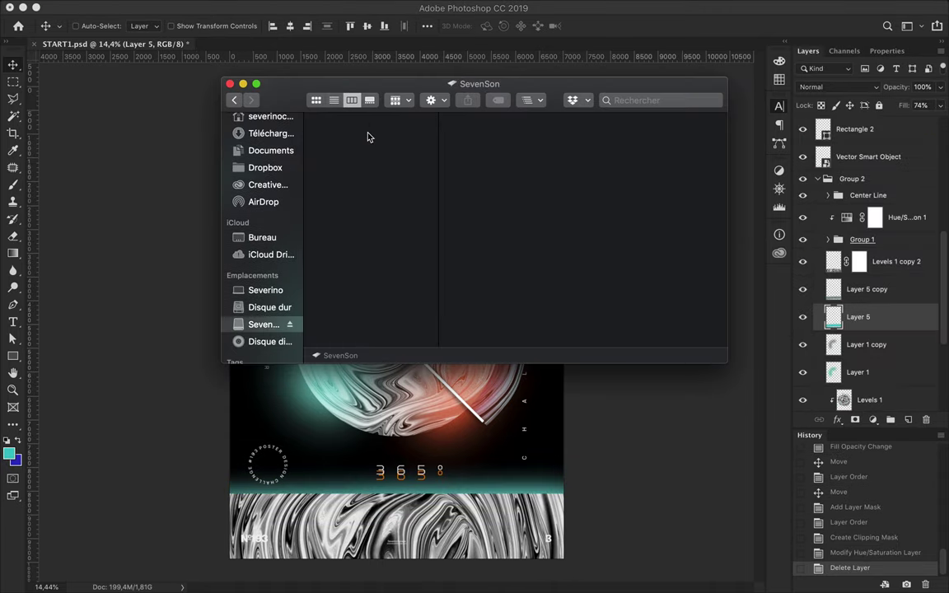
pyautogui.click(367, 120)
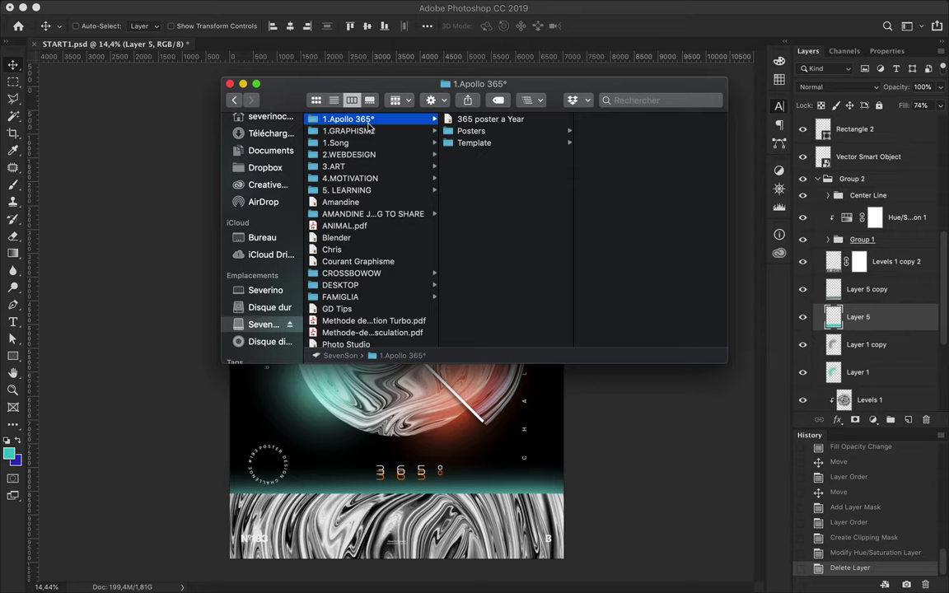
pyautogui.click(471, 131)
pyautogui.press('Left')
pyautogui.press('Down')
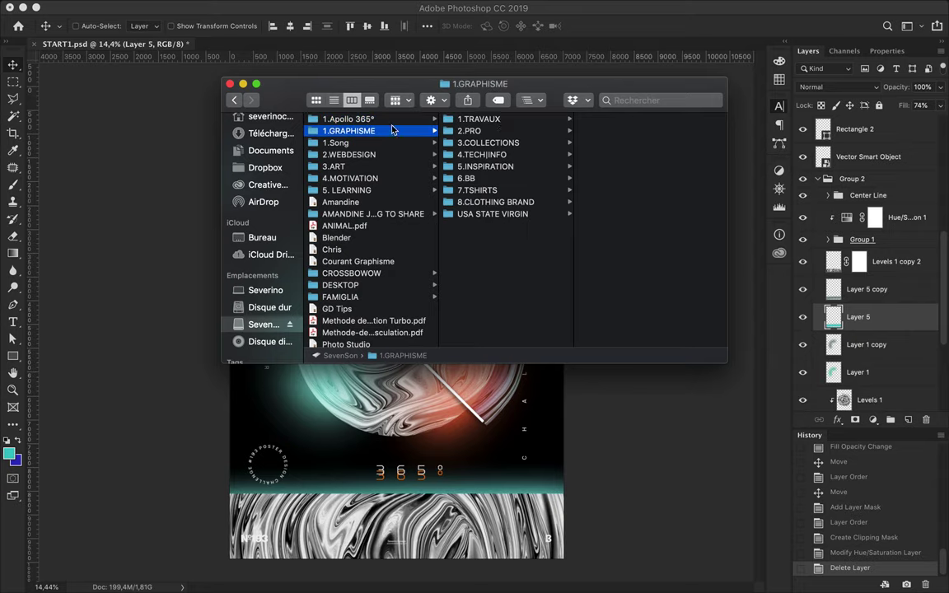
pyautogui.click(505, 144)
pyautogui.click(635, 119)
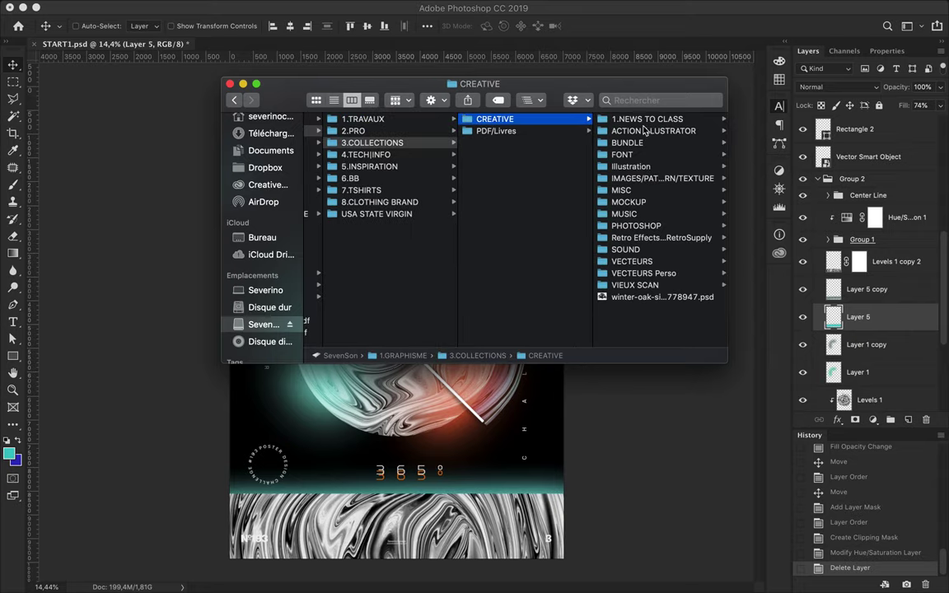
pyautogui.click(647, 178)
pyautogui.click(638, 237)
pyautogui.click(646, 167)
# - Preview the distressed and golden textures, then the Texture Pack 03 black marble file
pyautogui.click(644, 145)
pyautogui.press('Up')
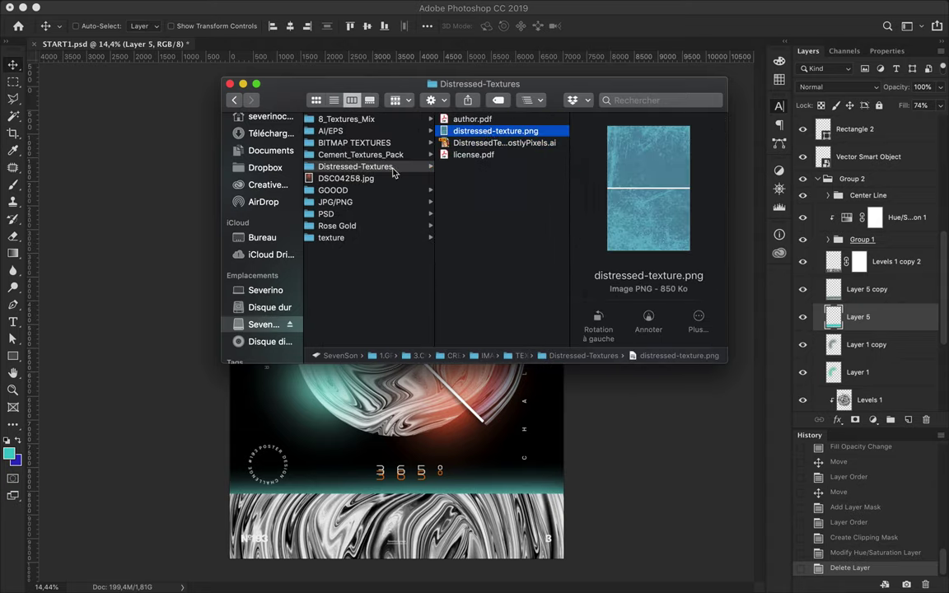
pyautogui.press('Left')
pyautogui.press('Down')
pyautogui.press('Down')
pyautogui.press('Right')
pyautogui.press('Right')
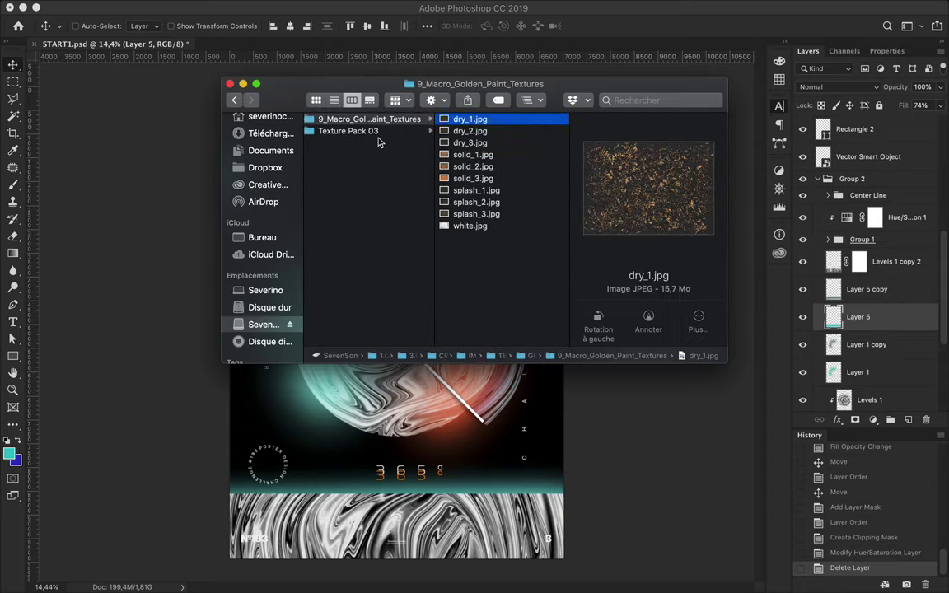
pyautogui.click(381, 132)
pyautogui.click(581, 120)
pyautogui.click(493, 130)
pyautogui.press('Up')
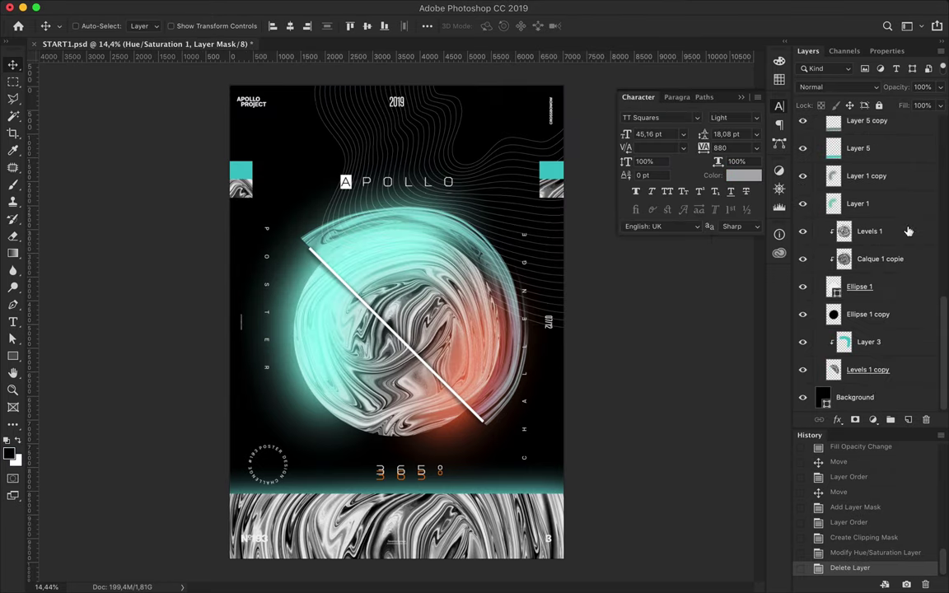
# - Convert Background copy to a smart object and apply Add Noise to it
pyautogui.click(217, 7)
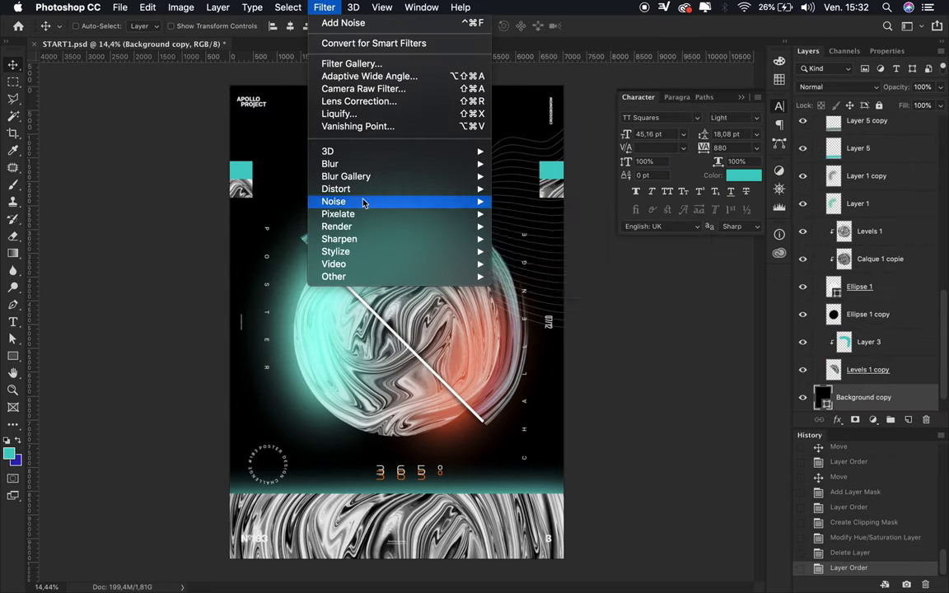
pyautogui.click(551, 203)
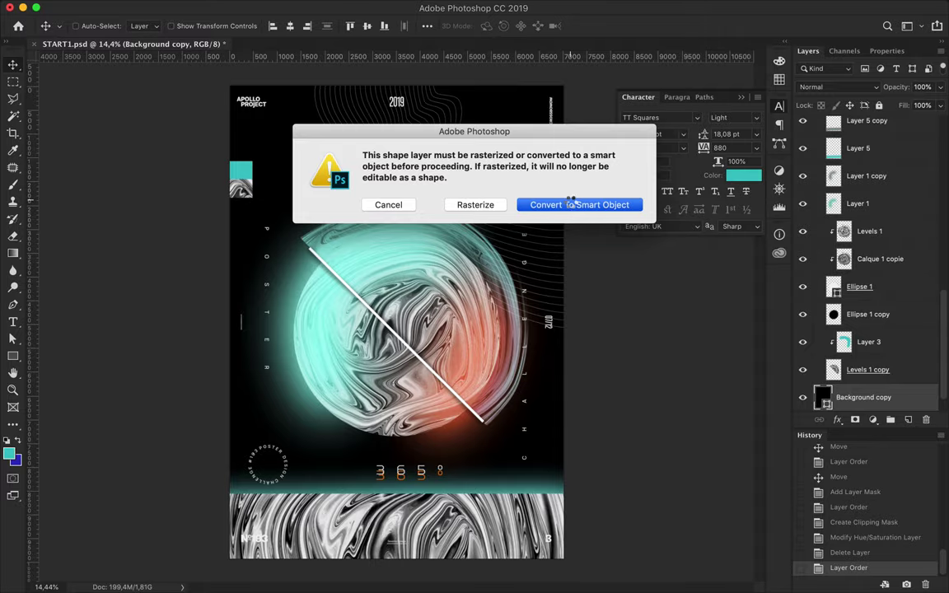
pyautogui.click(172, 35)
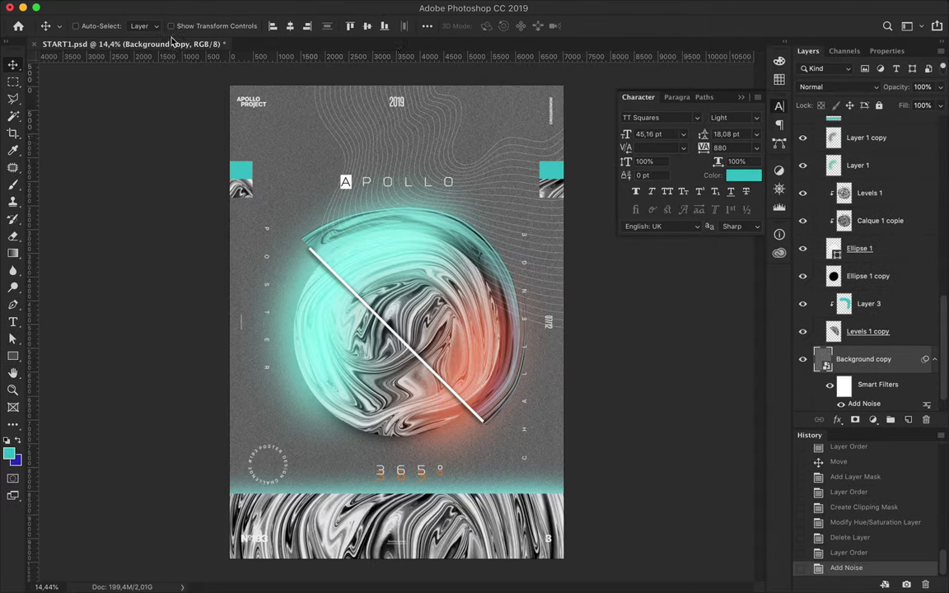
pyautogui.scroll(3, 511, 128)
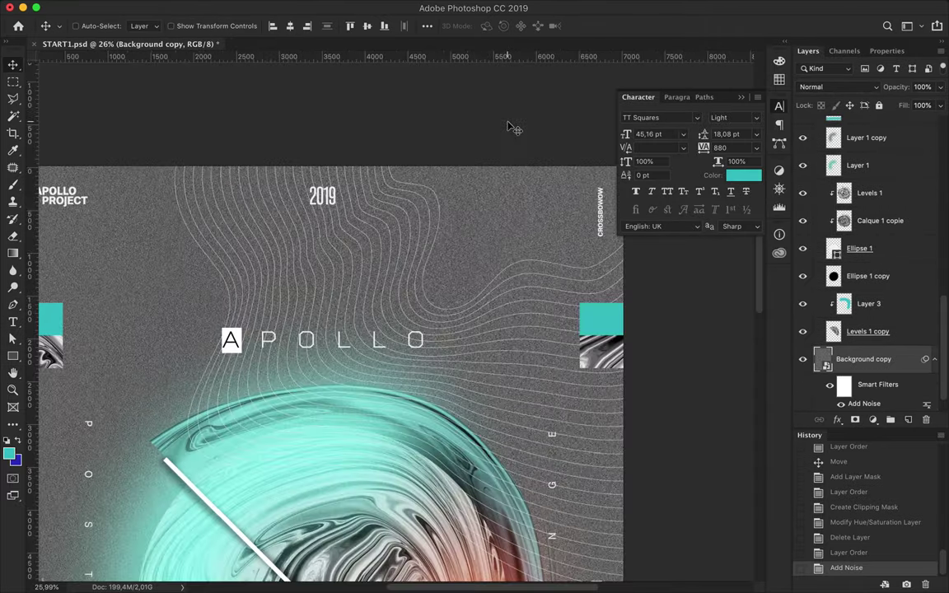
pyautogui.scroll(3, 510, 128)
pyautogui.scroll(3, 510, 128)
pyautogui.scroll(3, 511, 128)
pyautogui.scroll(3, 392, 161)
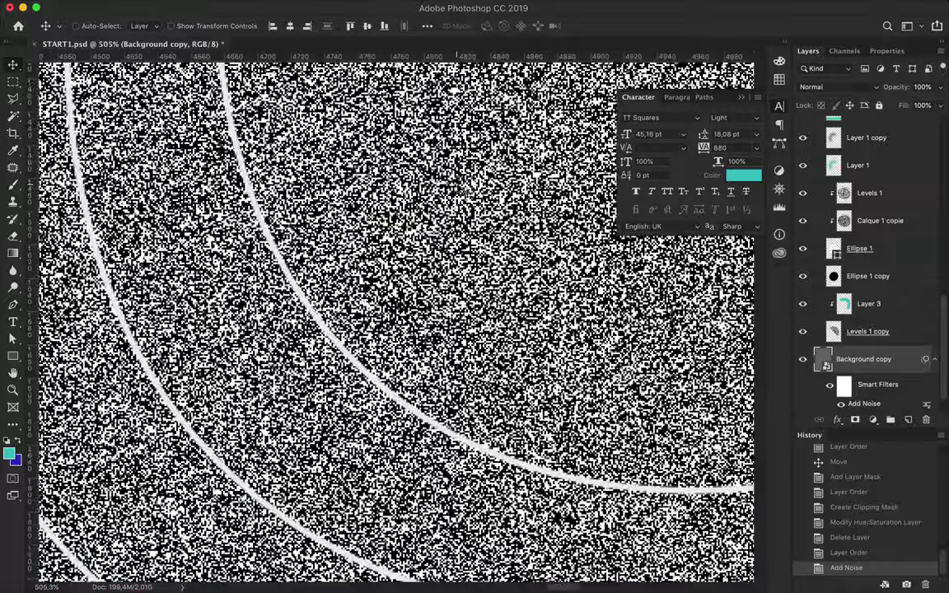
# - Magic Wand one noise colour, then rasterize the noise layer
pyautogui.press('w')
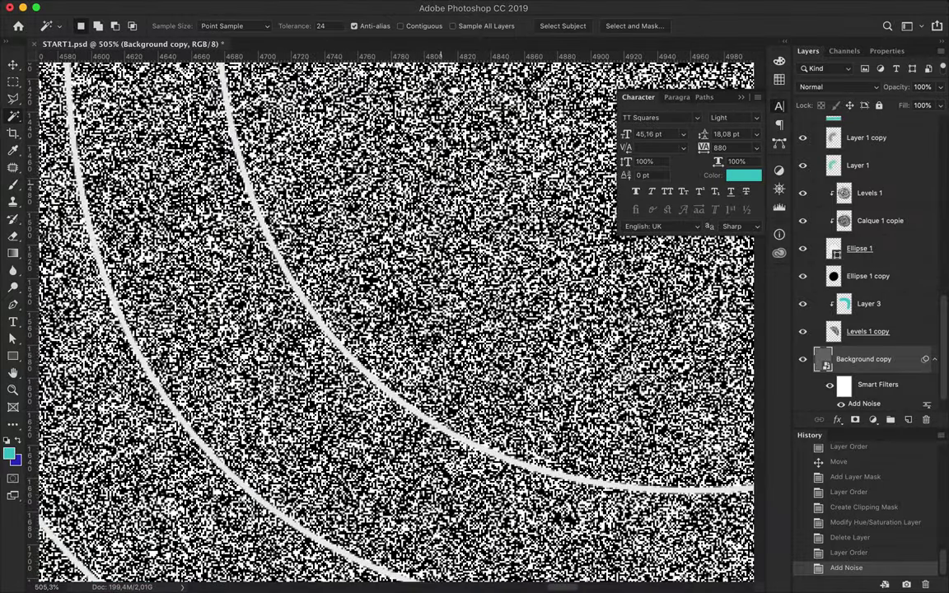
pyautogui.click(455, 130)
pyautogui.press('Delete')
pyautogui.press('Return')
pyautogui.rightClick(886, 359)
pyautogui.click(762, 267)
# - Invert the selection, delete the outside pixels, and set the wand to exact-match tolerance 1
pyautogui.hotkey('ctrl', 'shift', 'i')
pyautogui.scroll(2, 322, 227)
pyautogui.press('Delete')
pyautogui.scroll(3, 321, 227)
pyautogui.scroll(3, 321, 227)
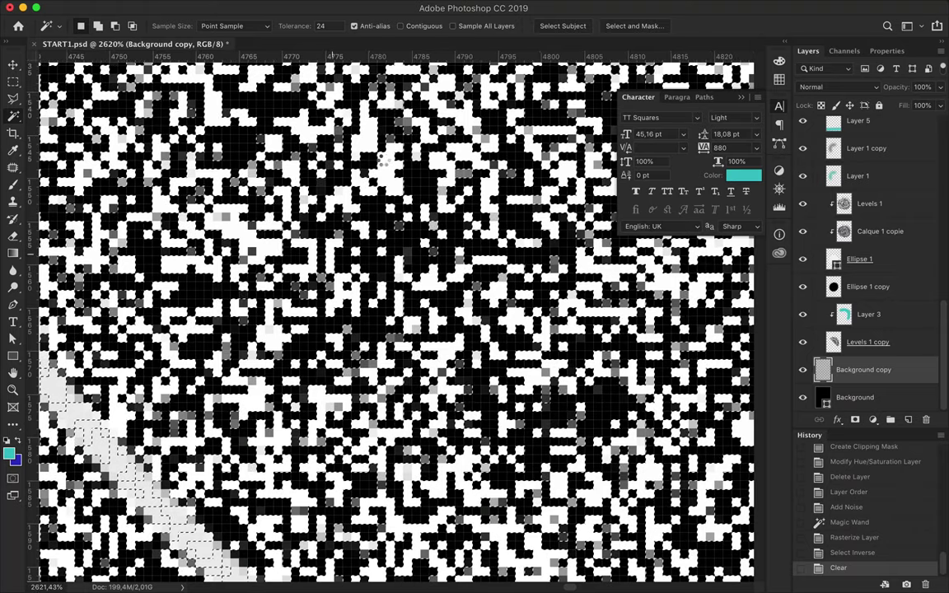
pyautogui.click(387, 178)
pyautogui.hotkey('ctrl', 'd')
pyautogui.write('1')
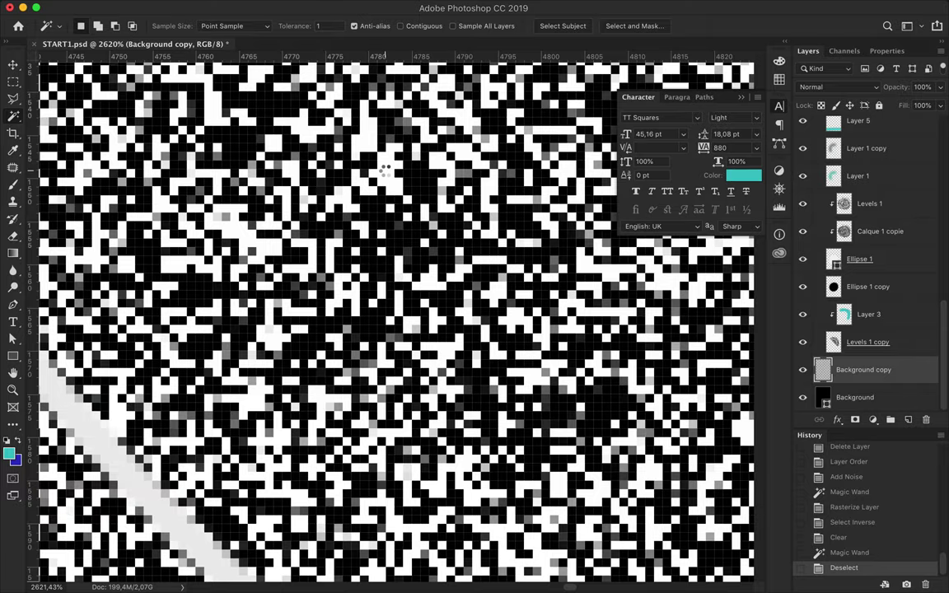
# - With anti-aliasing off, reselect the matching noise pixels, delete them, deselect and fit the view
pyautogui.click(385, 171)
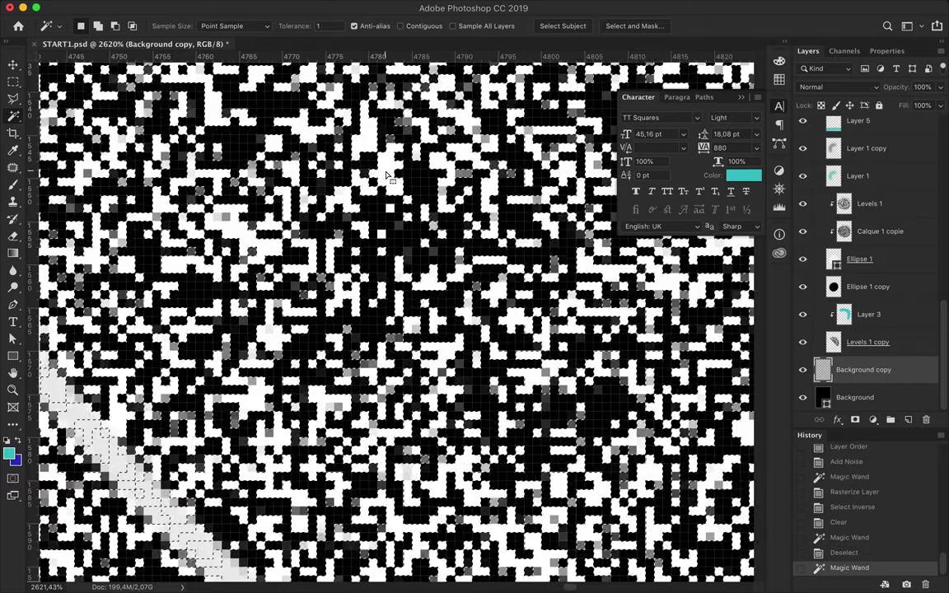
pyautogui.click(354, 25)
pyautogui.hotkey('ctrl', 'd')
pyautogui.click(382, 173)
pyautogui.press('Delete')
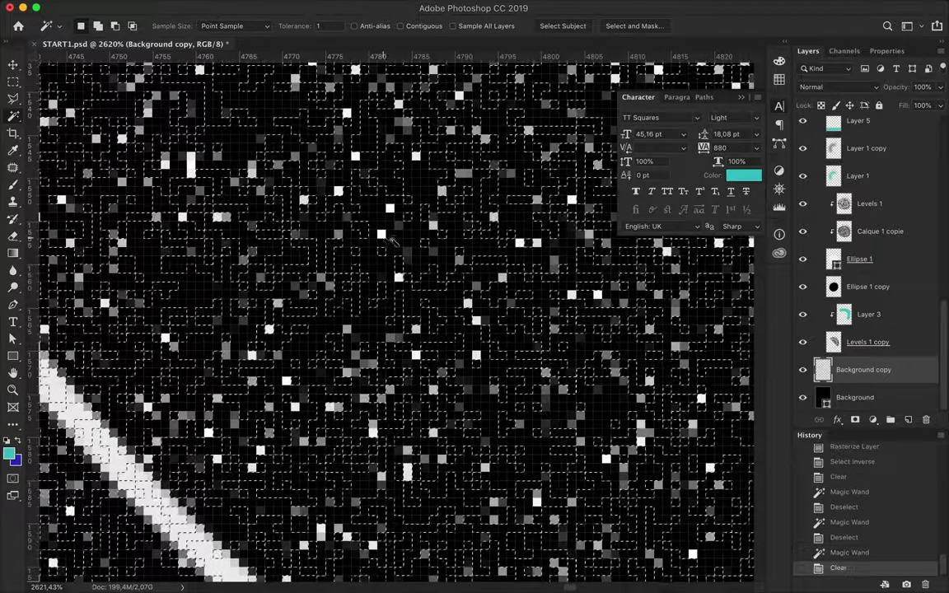
pyautogui.press('m')
pyautogui.hotkey('ctrl', 'd')
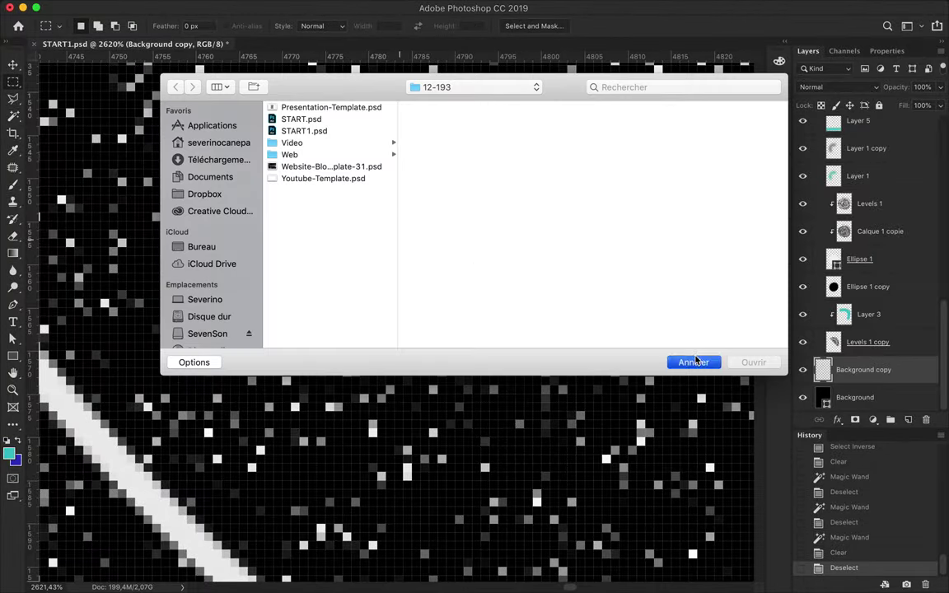
pyautogui.hotkey('ctrl', '0')
# - Duplicate the speckle layer as Background copy 2 and apply a -90% Ripple
pyautogui.moveTo(869, 384); pyautogui.dragTo(865, 362)
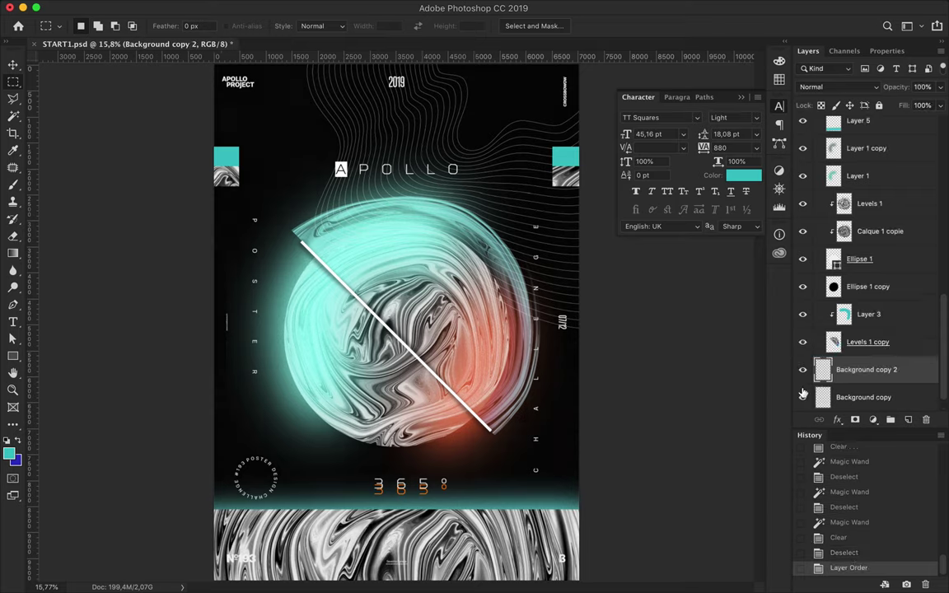
pyautogui.click(328, 7)
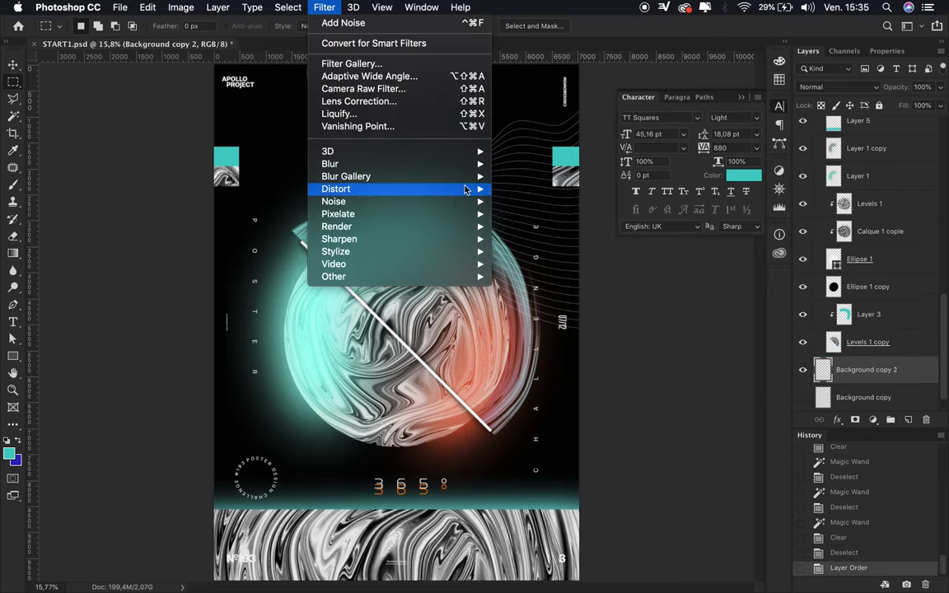
pyautogui.moveTo(387, 189)
pyautogui.click(521, 226)
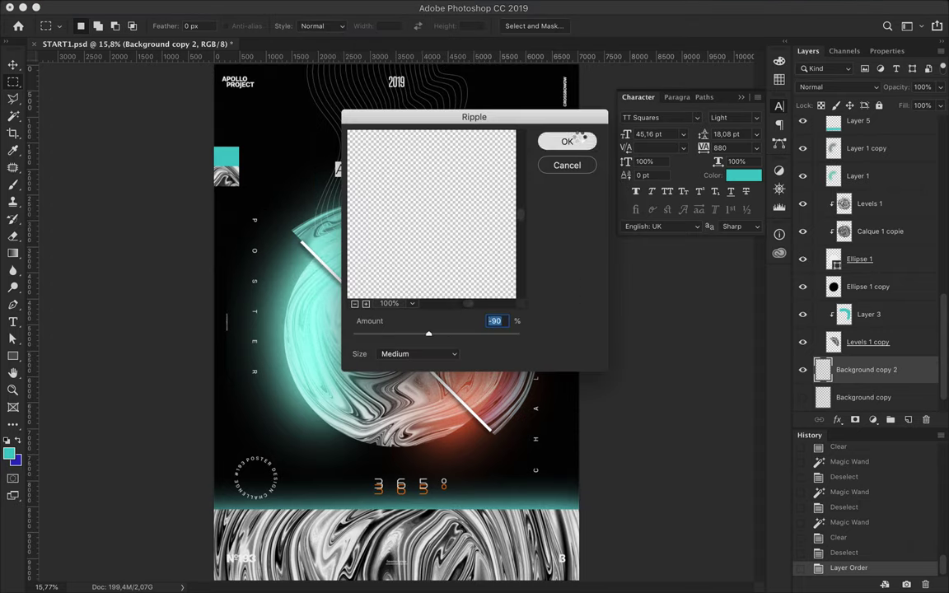
pyautogui.click(567, 141)
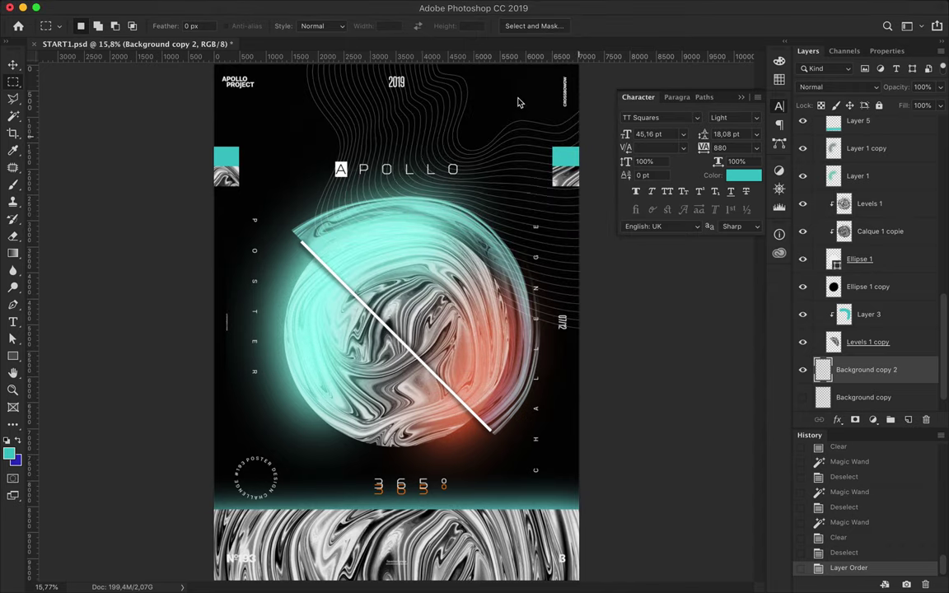
pyautogui.scroll(5, 512, 106)
pyautogui.scroll(-5, 512, 105)
pyautogui.scroll(-2, 415, 161)
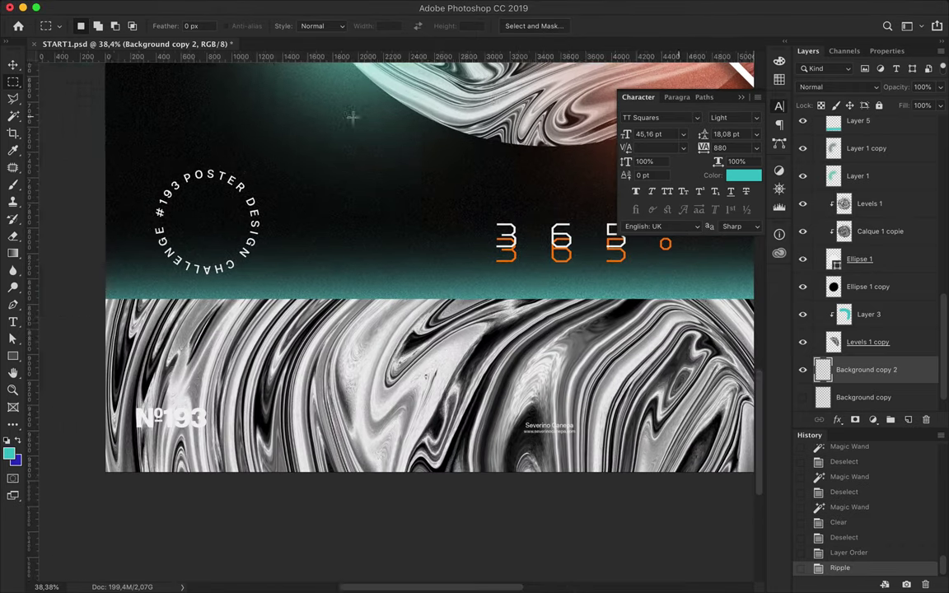
pyautogui.scroll(5, 415, 161)
pyautogui.scroll(2, 415, 129)
# - Apply the Stylize Wind filter from the right to Background copy 2
pyautogui.press('v')
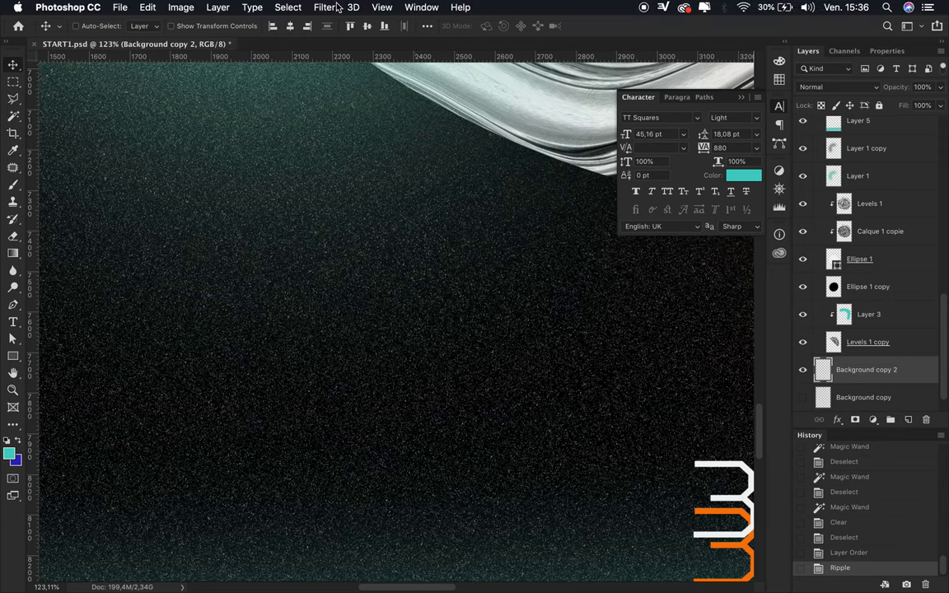
pyautogui.click(324, 7)
pyautogui.moveTo(335, 251)
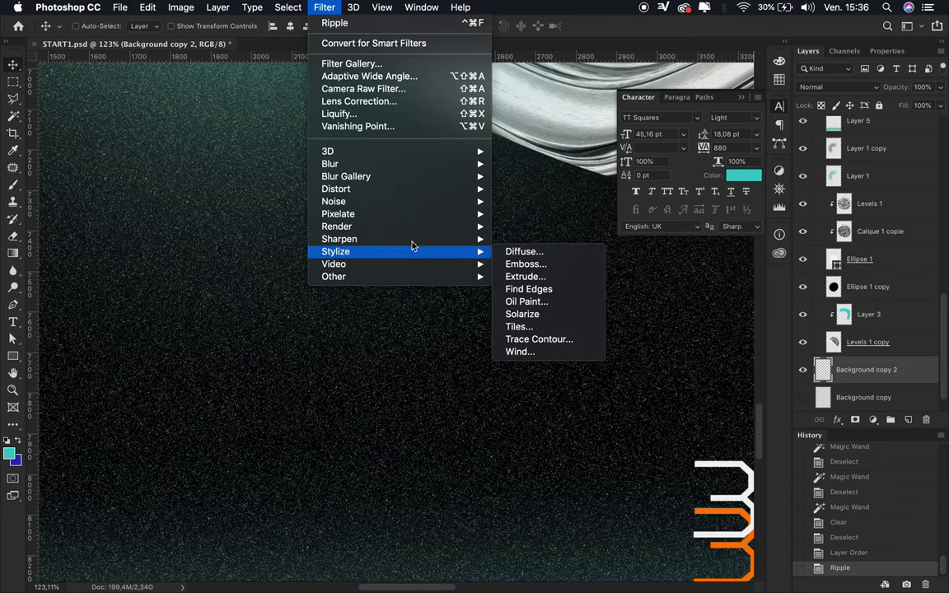
pyautogui.click(524, 351)
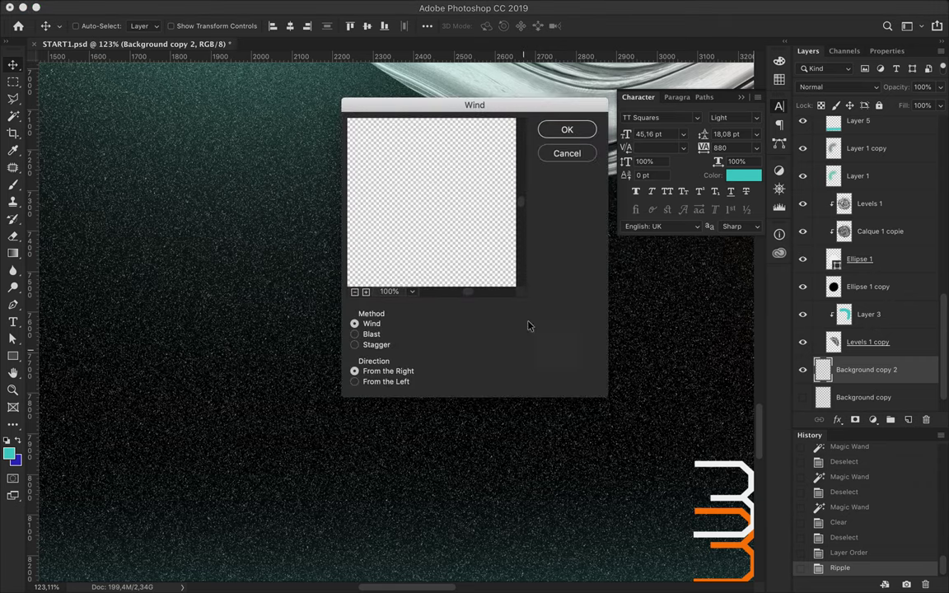
pyautogui.click(568, 131)
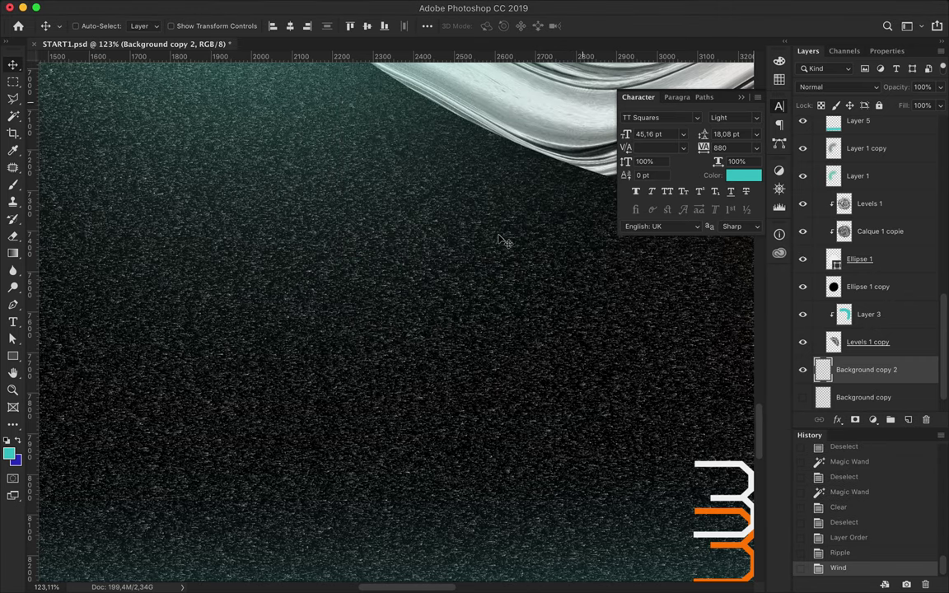
pyautogui.scroll(-1, 504, 243)
pyautogui.scroll(-2, 500, 240)
pyautogui.scroll(-3, 500, 240)
pyautogui.scroll(-3, 501, 239)
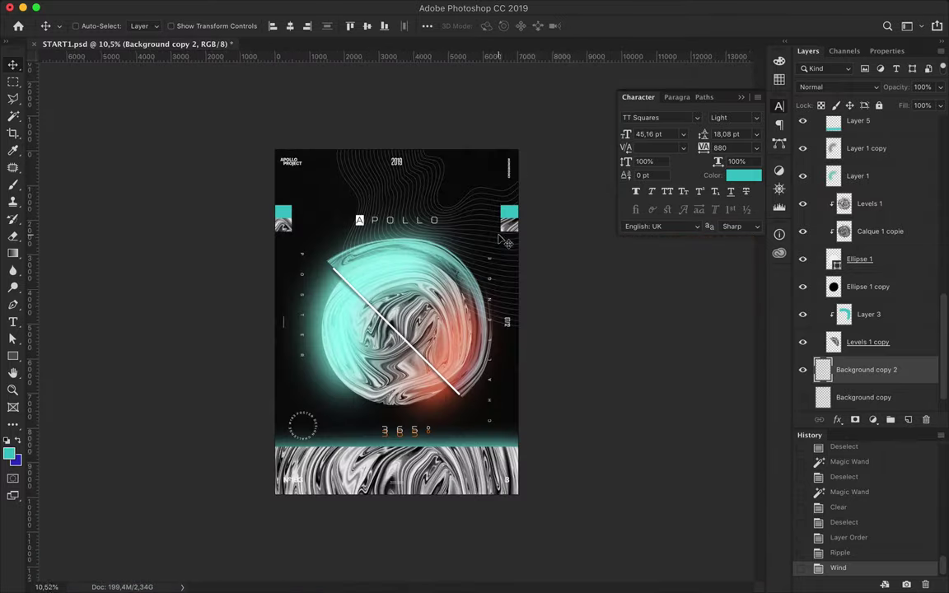
pyautogui.scroll(2, 501, 239)
# - Lower the streaked texture layer's fill to 24% for subtle grain
pyautogui.moveTo(940, 106); pyautogui.dragTo(915, 122)
pyautogui.scroll(1, 570, 240)
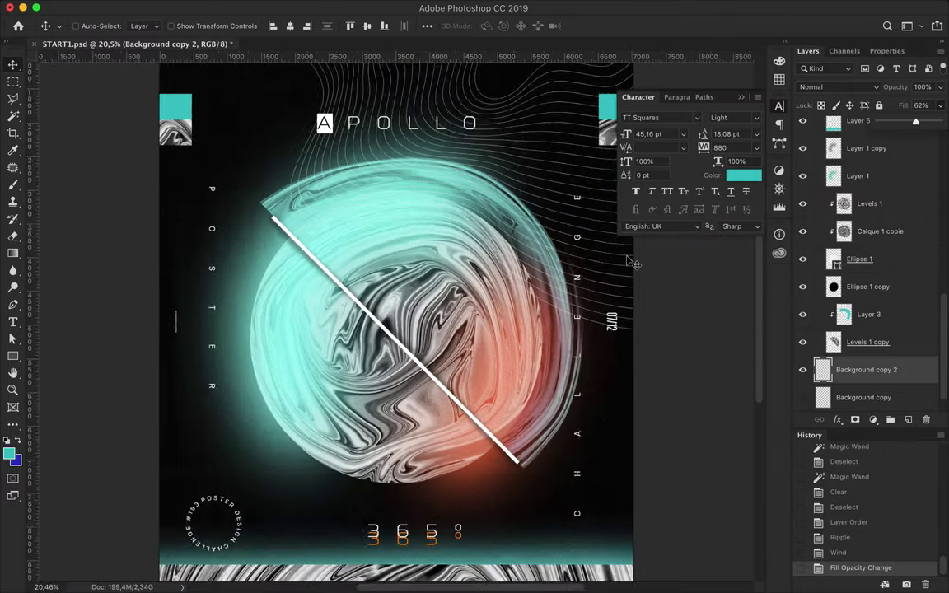
pyautogui.scroll(2, 570, 240)
pyautogui.scroll(2, 639, 277)
pyautogui.scroll(-5, 639, 276)
pyautogui.scroll(2, 639, 277)
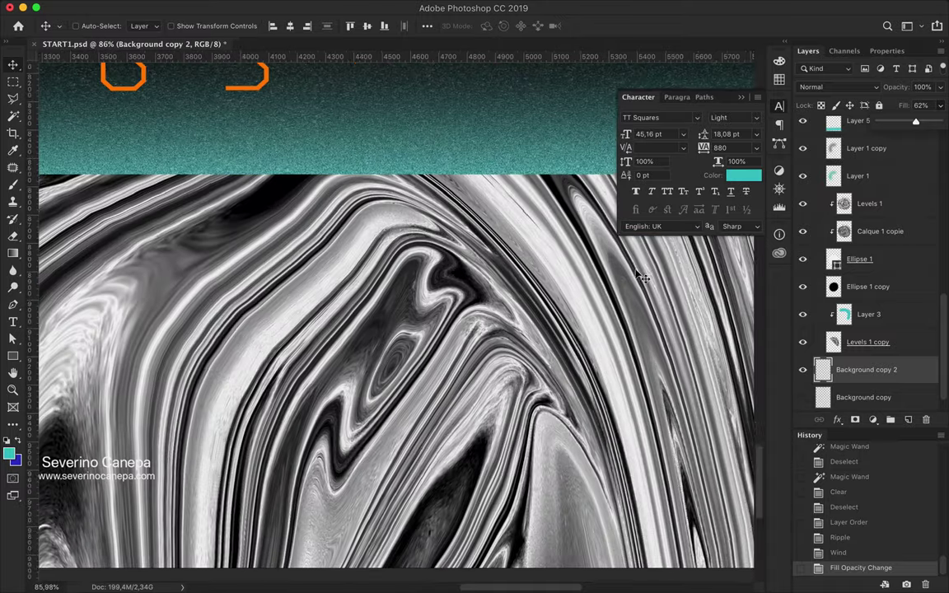
pyautogui.scroll(3, 639, 277)
pyautogui.scroll(1, 639, 277)
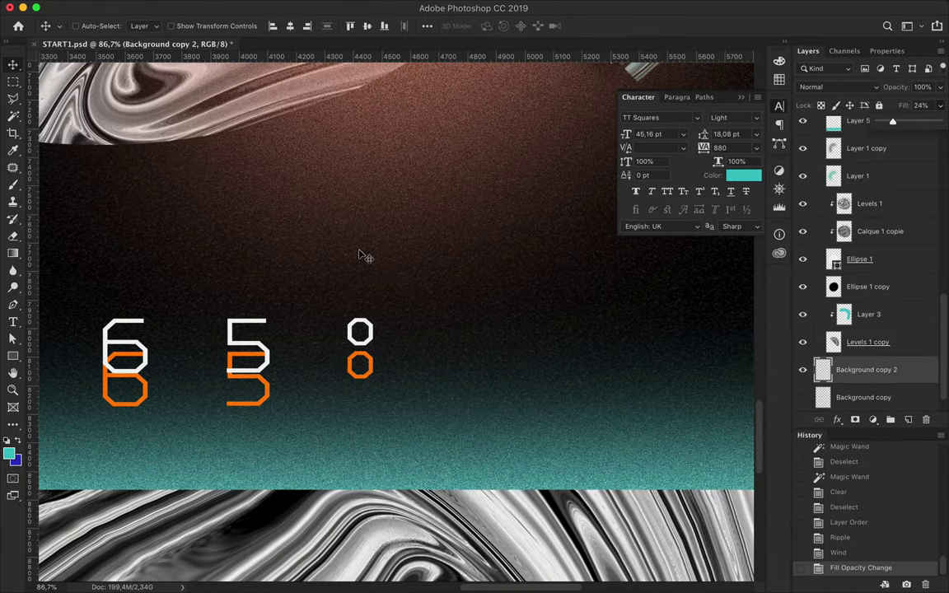
pyautogui.hscroll(-10, 362, 257)
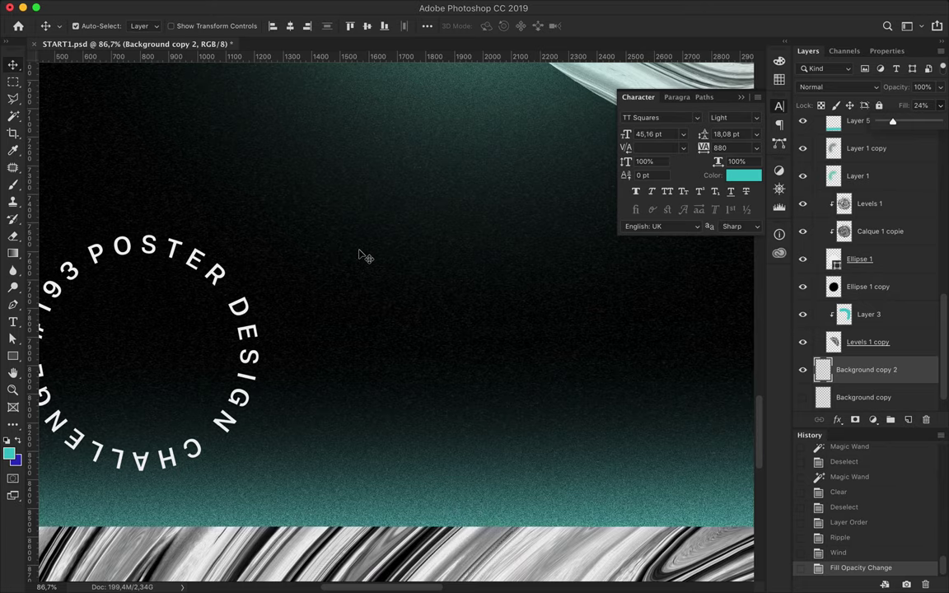
pyautogui.scroll(-3, 363, 257)
pyautogui.scroll(-3, 328, 428)
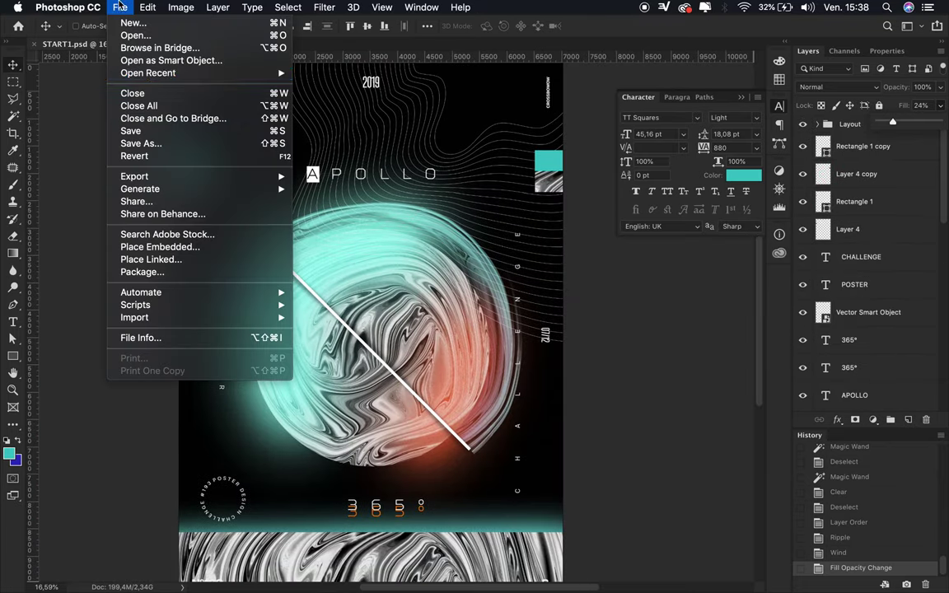
# - Open recent Apollo-Detoure-Perfected.psd and drag its statue layer into the poster
pyautogui.click(120, 6)
pyautogui.click(326, 98)
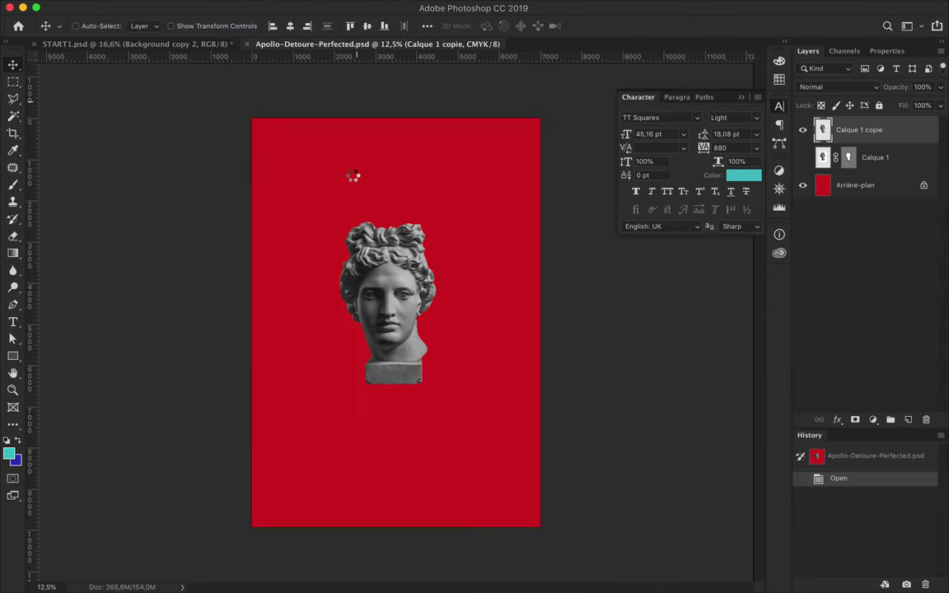
pyautogui.moveTo(353, 180); pyautogui.dragTo(362, 304)
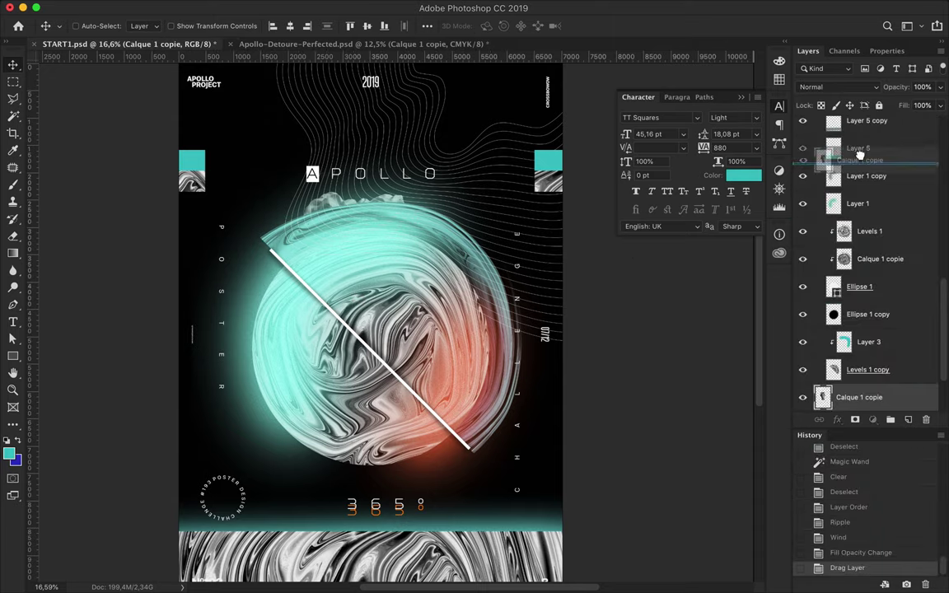
# - Place the statue below Layer 5, centred over the circle, load its outline and add a group
pyautogui.moveTo(824, 397); pyautogui.dragTo(824, 162)
pyautogui.moveTo(360, 286); pyautogui.dragTo(380, 311)
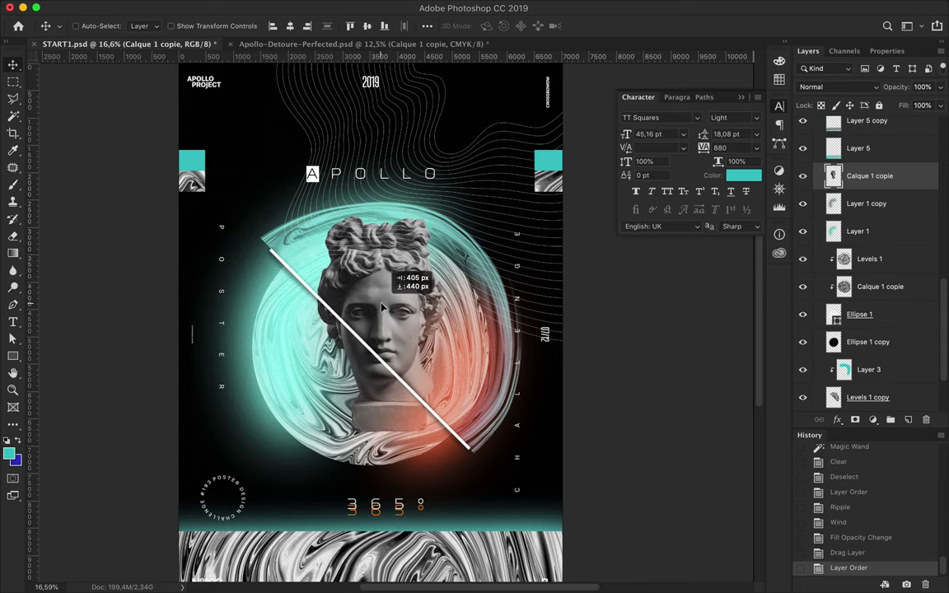
pyautogui.keyDown('ctrl'); pyautogui.click(833, 175); pyautogui.keyUp('ctrl')
pyautogui.click(893, 420)
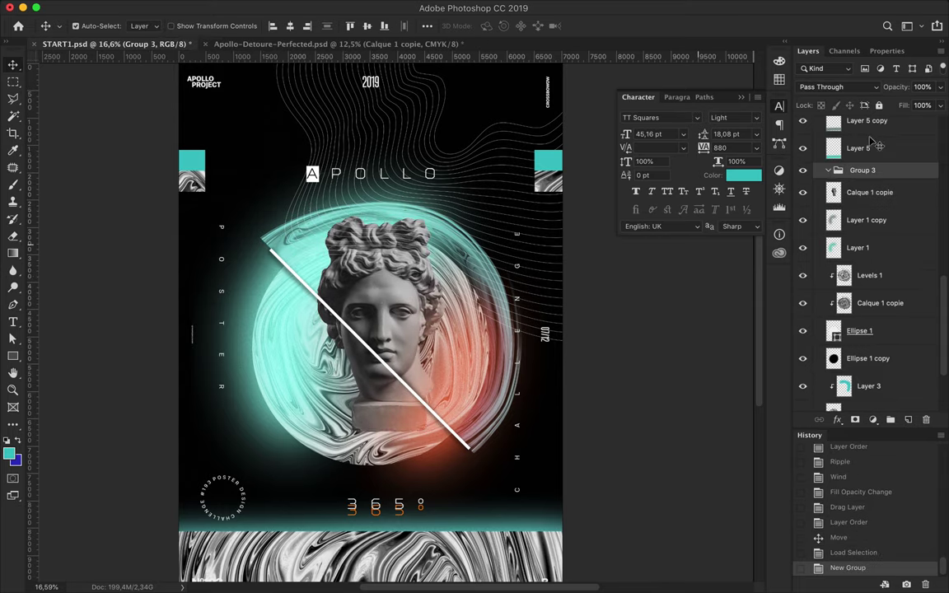
# - Replace the empty group with a new layer painted blue inside the statue outline
pyautogui.hotkey('ctrl', 'z')
pyautogui.click(908, 420)
pyautogui.press('b')
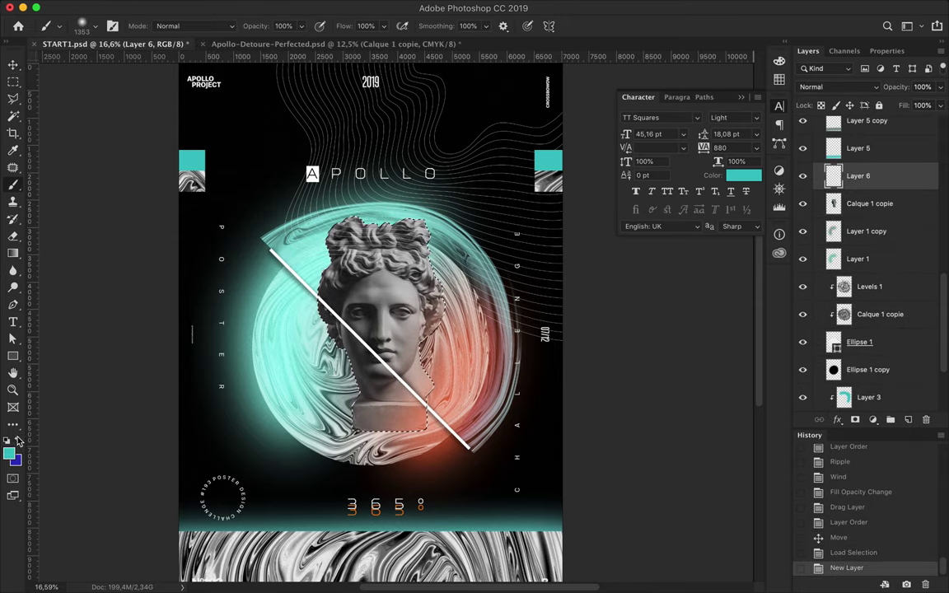
pyautogui.click(18, 437)
pyautogui.moveTo(321, 247)
pyautogui.mouseDown()
pyautogui.moveTo(354, 329)
pyautogui.moveTo(414, 420)
pyautogui.mouseUp()
pyautogui.moveTo(429, 235); pyautogui.dragTo(433, 338)
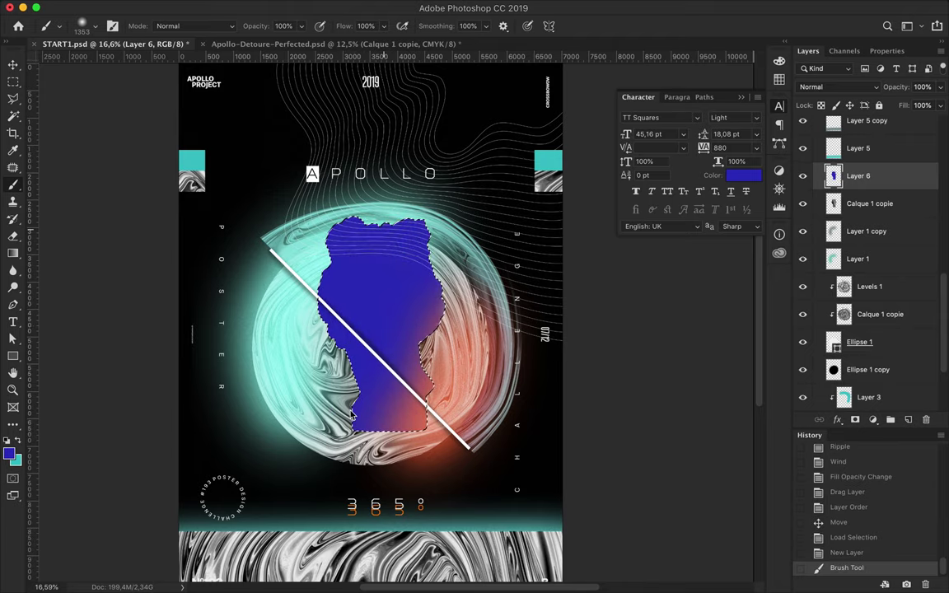
# - Clip a Hue/Saturation copy to the blue layer and set that layer to Overlay
pyautogui.press('v')
pyautogui.scroll(5, 870, 251)
pyautogui.moveTo(865, 214); pyautogui.dragTo(865, 272)
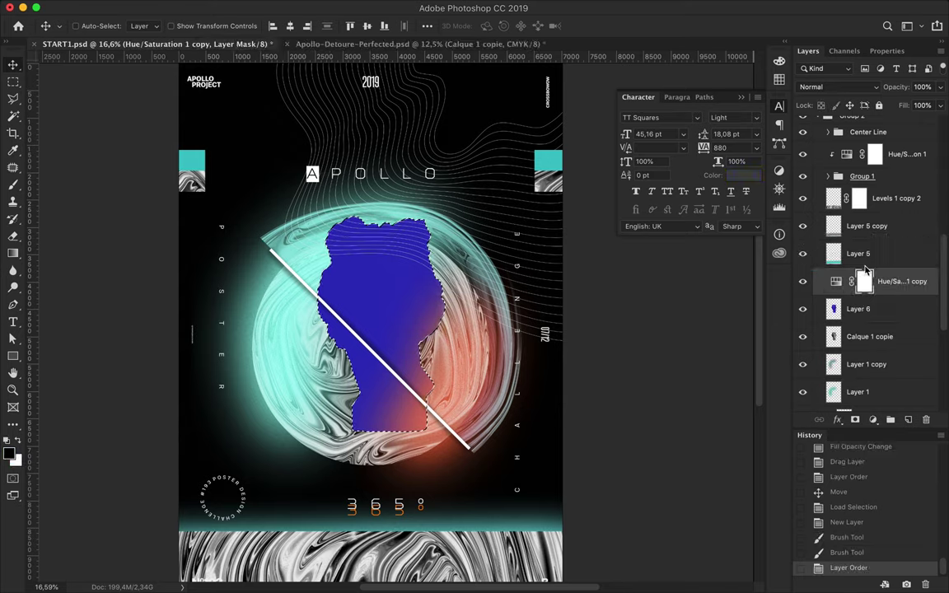
pyautogui.keyDown('alt'); pyautogui.click(836, 295); pyautogui.keyUp('alt')
pyautogui.click(859, 309)
pyautogui.click(836, 86)
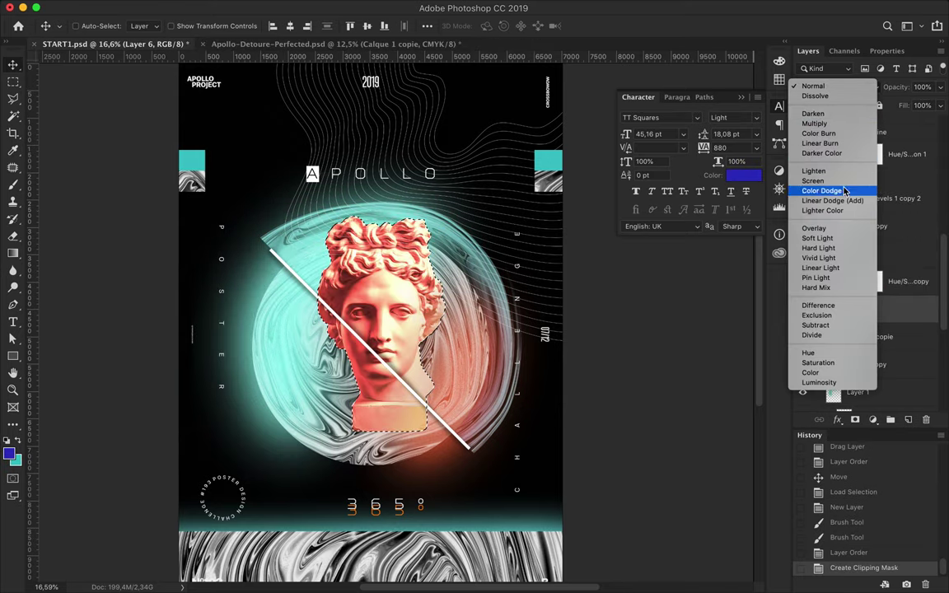
pyautogui.click(840, 228)
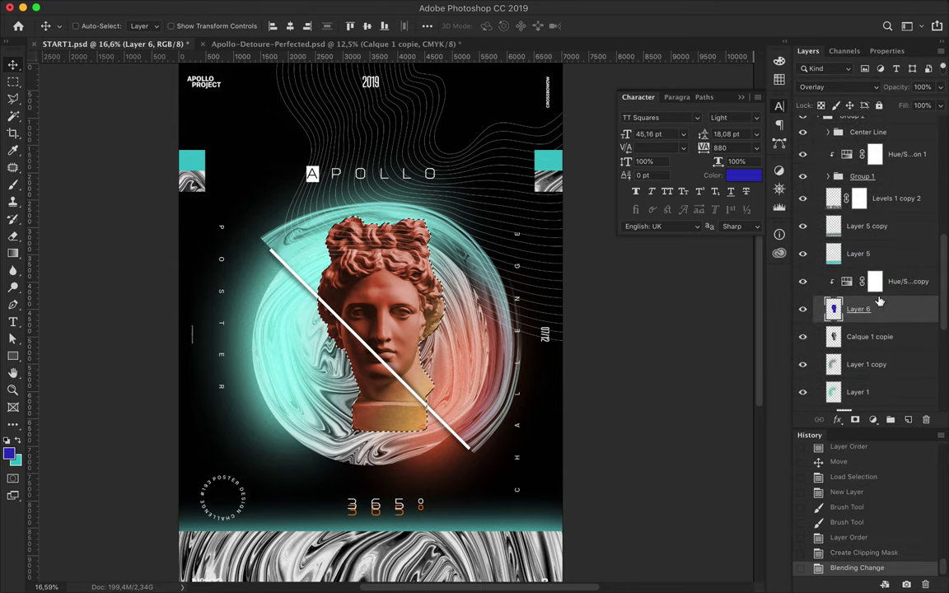
# - Select the hue adjustment and add a Levels adjustment layer
pyautogui.click(880, 290)
pyautogui.click(874, 419)
pyautogui.click(849, 492)
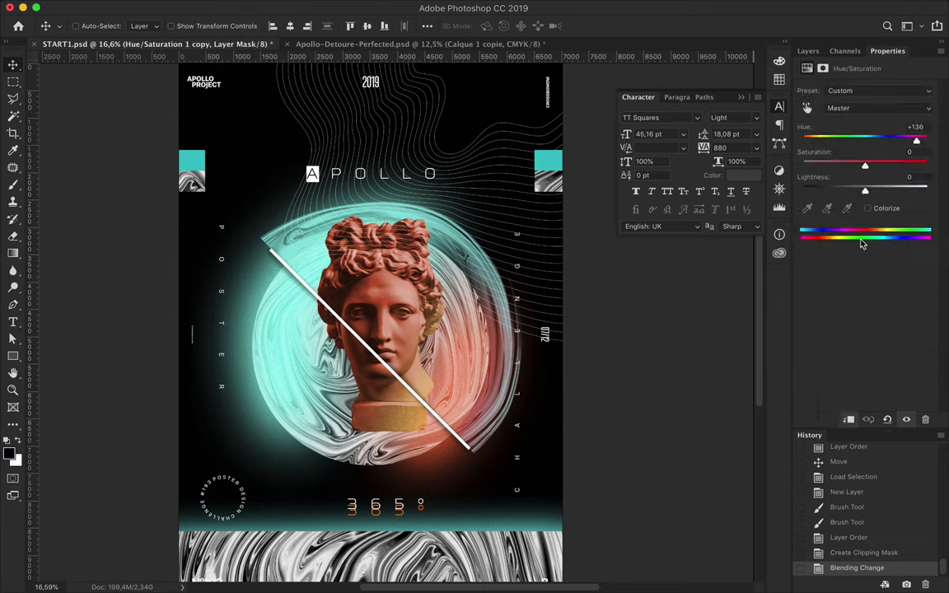
# - Set the Levels inputs to 17 shadows, 1.34 midtones and 228 highlights
pyautogui.moveTo(822, 189); pyautogui.dragTo(829, 189)
pyautogui.moveTo(931, 188); pyautogui.dragTo(919, 187)
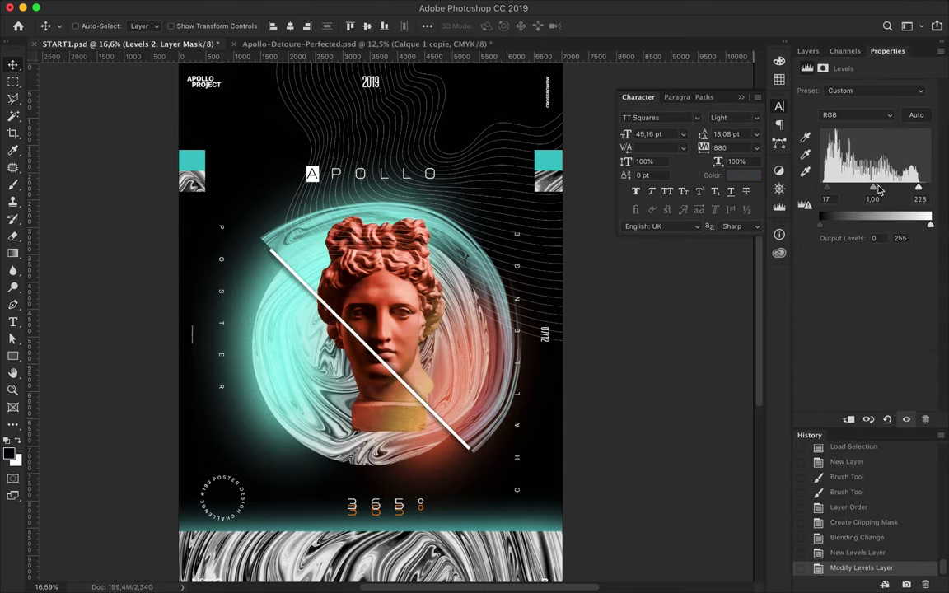
pyautogui.moveTo(857, 189); pyautogui.dragTo(864, 188)
pyautogui.moveTo(821, 224); pyautogui.dragTo(829, 224)
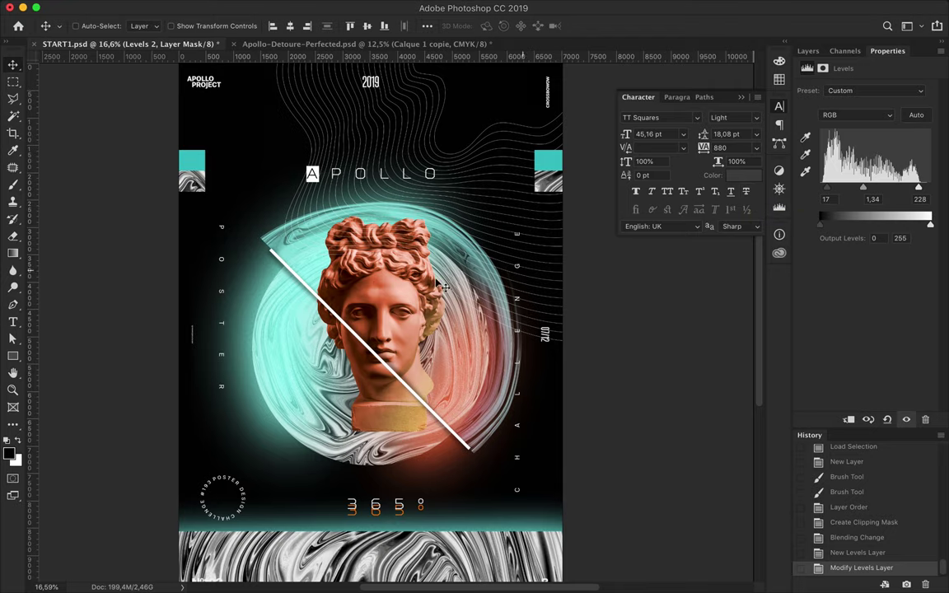
# - Merge the statue and try stretching a copied eye band into a column, then undo it
pyautogui.press('m')
pyautogui.moveTo(316, 302); pyautogui.dragTo(453, 323)
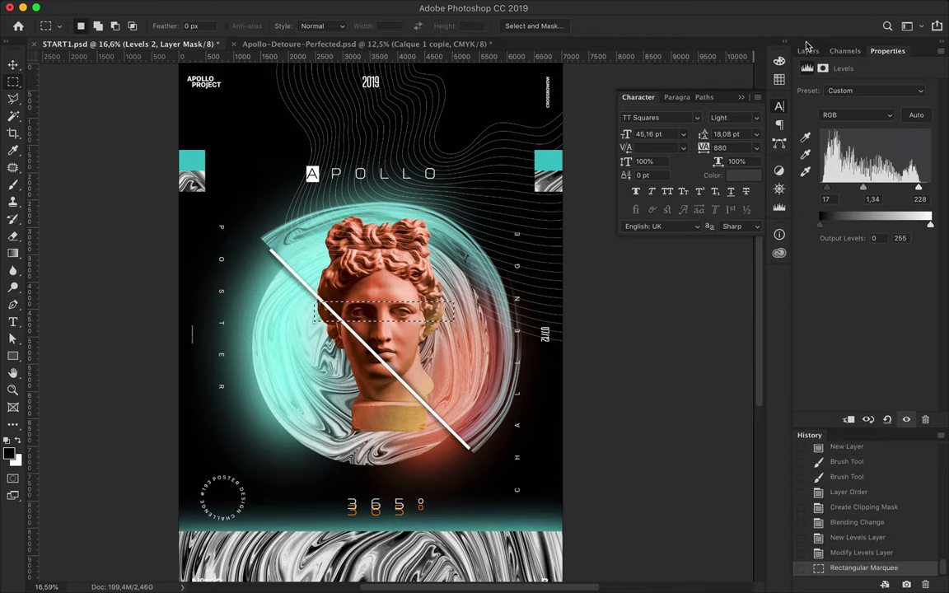
pyautogui.press('F7')
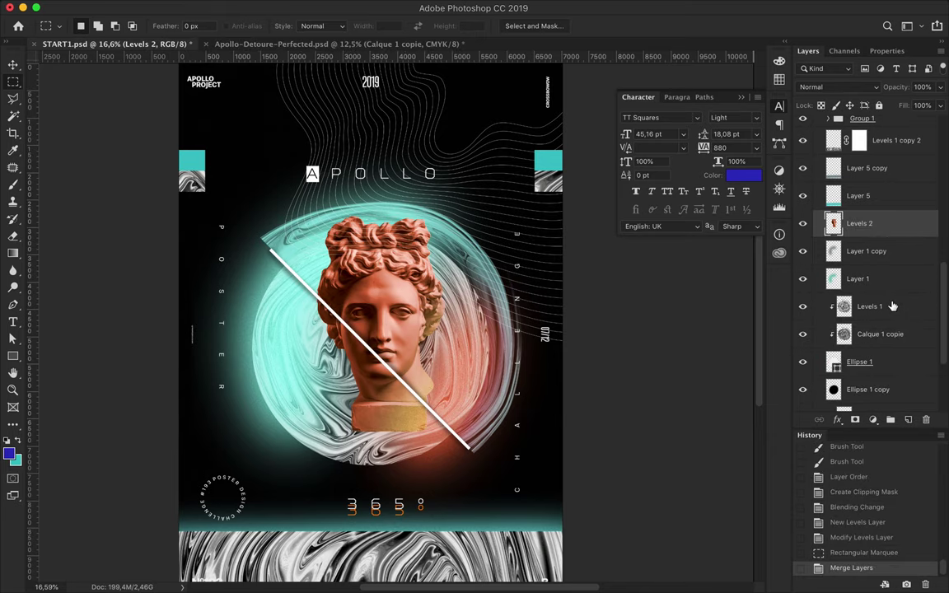
pyautogui.hotkey('ctrl', 'c')
pyautogui.hotkey('ctrl', 'v')
pyautogui.hotkey('ctrl', 't')
pyautogui.moveTo(383, 303); pyautogui.dragTo(381, 155)
pyautogui.moveTo(375, 90); pyautogui.dragTo(374, 78)
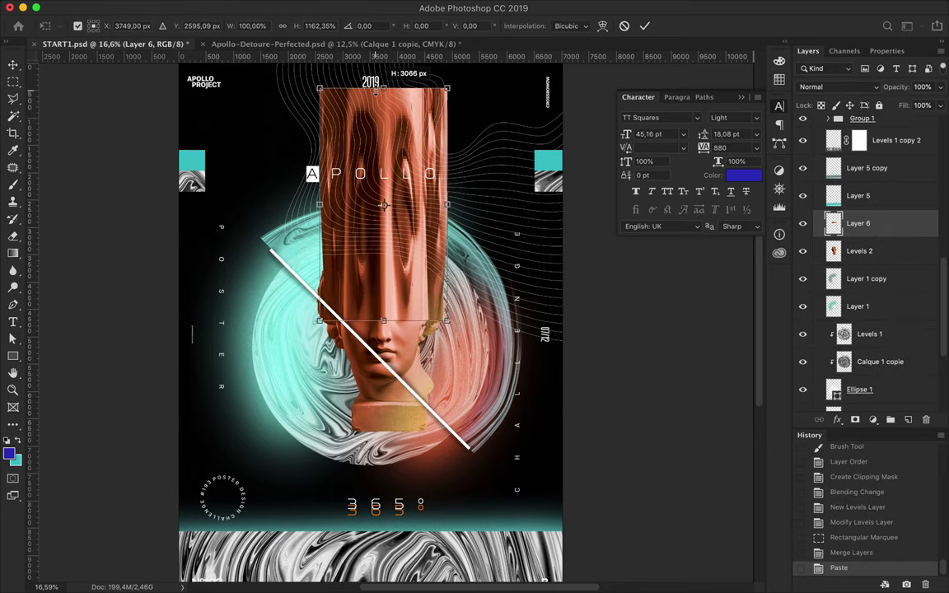
pyautogui.hotkey('ctrl', 'z')
pyautogui.press('Escape')
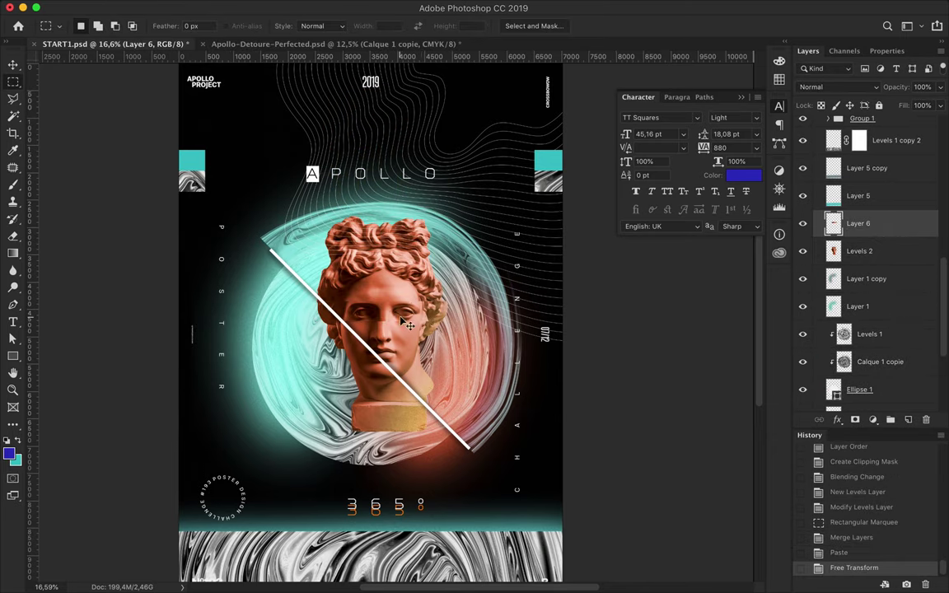
pyautogui.hotkey('ctrl', 'z')
pyautogui.hotkey('ctrl', 'd')
# - Stretch a thin copied face strip nearly to the poster top, then delete the merged statue
pyautogui.moveTo(335, 308)
pyautogui.mouseDown()
pyautogui.moveTo(451, 307)
pyautogui.moveTo(310, 312)
pyautogui.mouseUp()
pyautogui.hotkey('ctrl', 'c')
pyautogui.hotkey('ctrl', 'v')
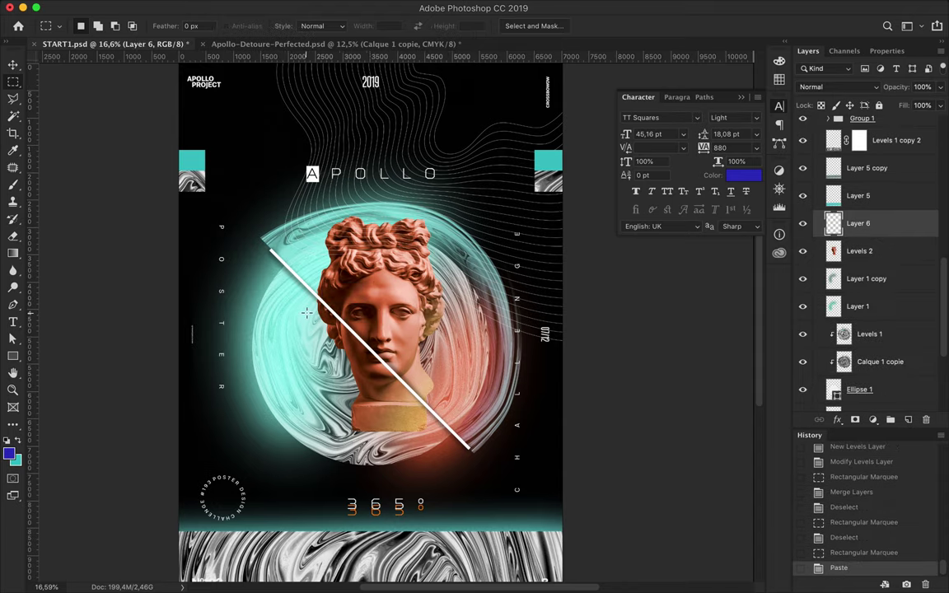
pyautogui.hotkey('ctrl', 't')
pyautogui.moveTo(377, 304); pyautogui.dragTo(377, 142)
pyautogui.moveTo(376, 86); pyautogui.dragTo(376, 89)
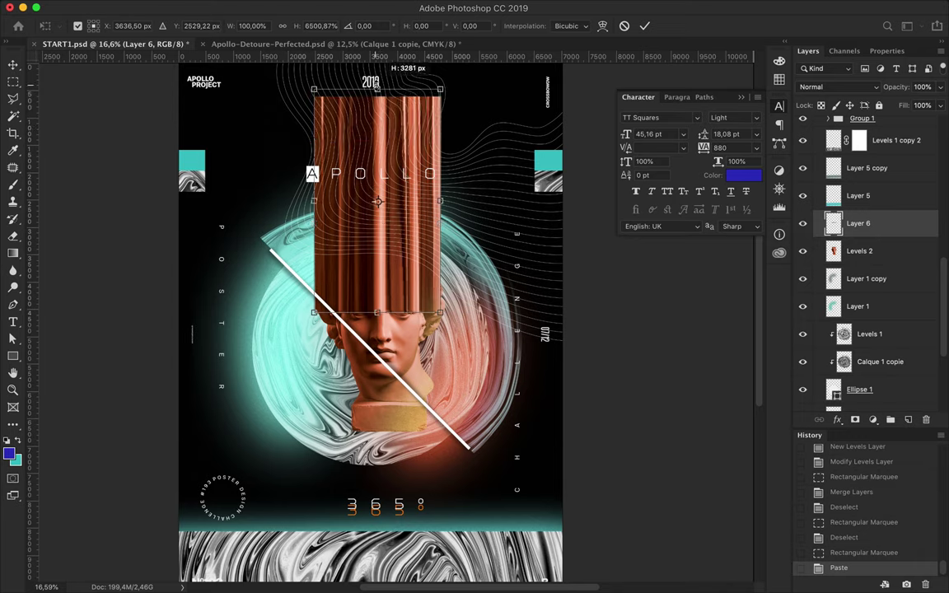
pyautogui.press('Return')
pyautogui.click(404, 336)
pyautogui.press('Delete')
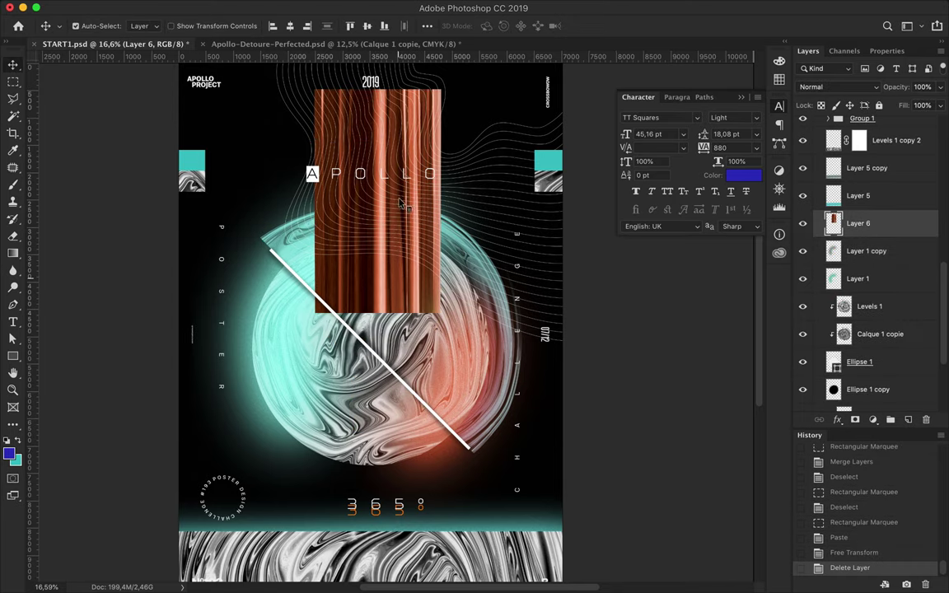
# - Free Transform the copper column and move it down to the poster's centre over the circle
pyautogui.hotkey('ctrl', 't')
pyautogui.moveTo(283, 263)
pyautogui.mouseDown()
pyautogui.moveTo(423, 122)
pyautogui.moveTo(472, 194)
pyautogui.mouseUp()
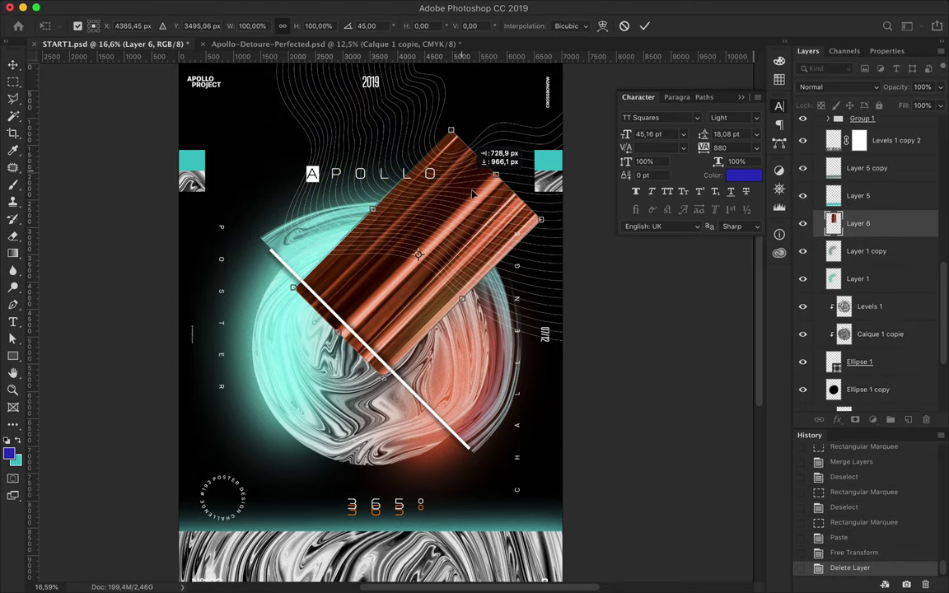
pyautogui.moveTo(462, 56); pyautogui.dragTo(410, 65)
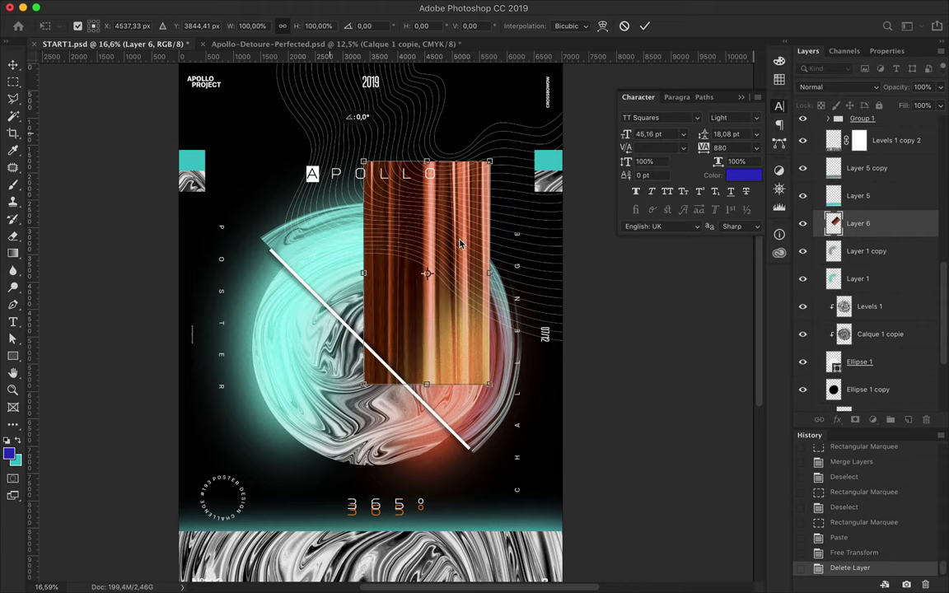
pyautogui.moveTo(409, 247); pyautogui.dragTo(375, 353)
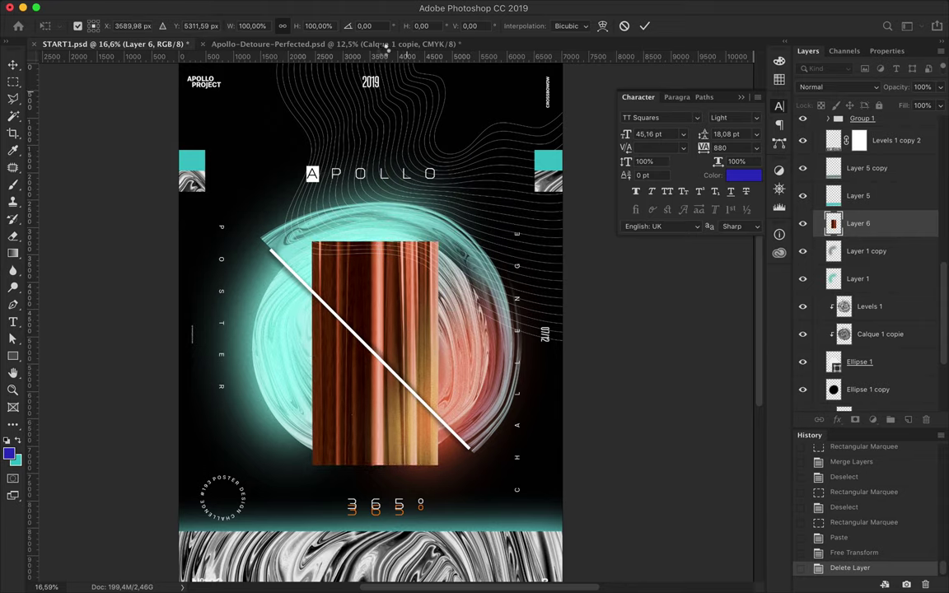
pyautogui.press('Return')
# - Duplicate the copper column below Layer 1 and clip the copy inside the circle
pyautogui.moveTo(376, 304); pyautogui.dragTo(376, 325)
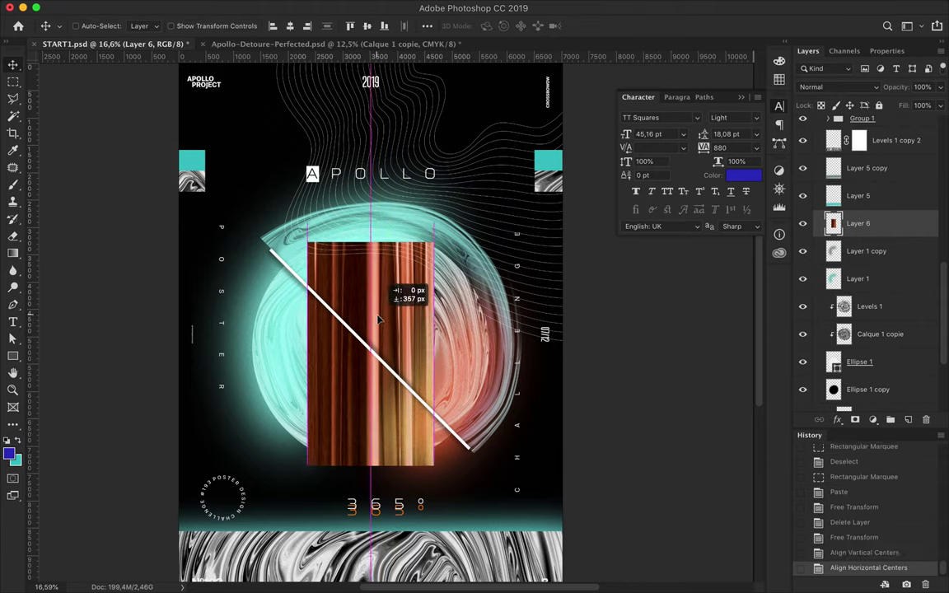
pyautogui.moveTo(861, 224); pyautogui.dragTo(867, 314)
pyautogui.keyDown('alt'); pyautogui.click(867, 315); pyautogui.keyUp('alt')
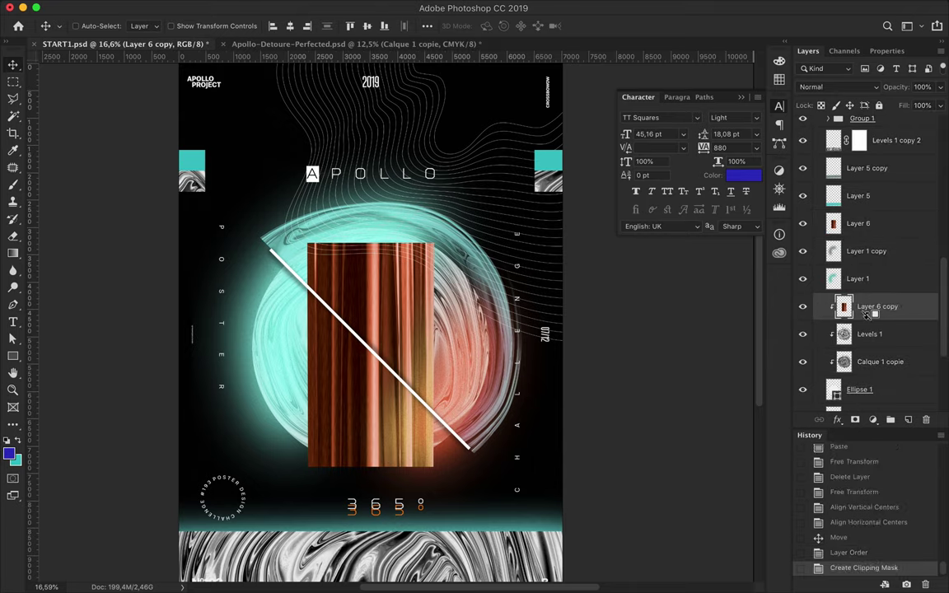
# - Move Layer 6 copy into the circle's clipping group and preview it by toggling Layer 6
pyautogui.scroll(-3, 866, 323)
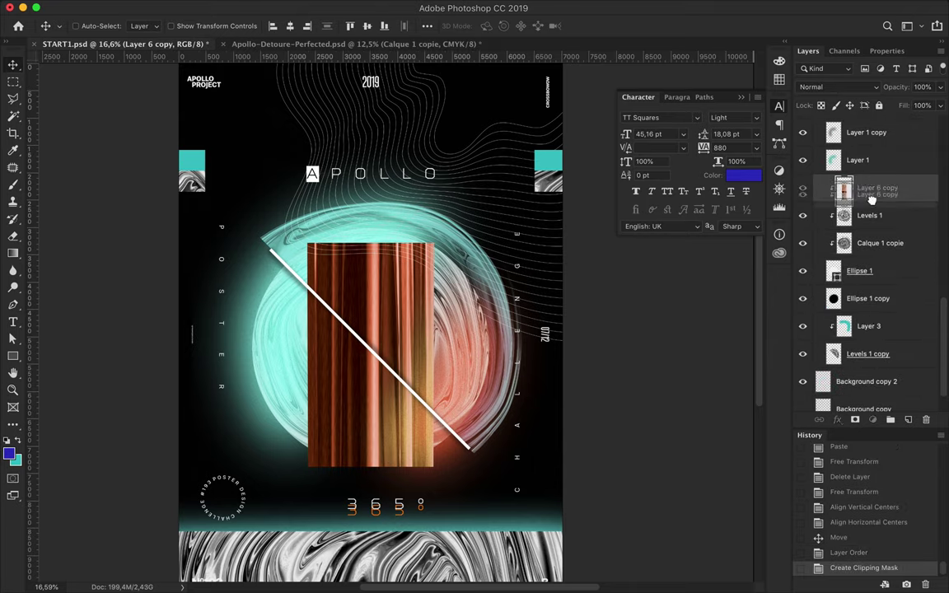
pyautogui.moveTo(869, 201); pyautogui.dragTo(866, 222)
pyautogui.scroll(2, 866, 239)
pyautogui.moveTo(866, 294); pyautogui.dragTo(866, 251)
pyautogui.click(803, 184)
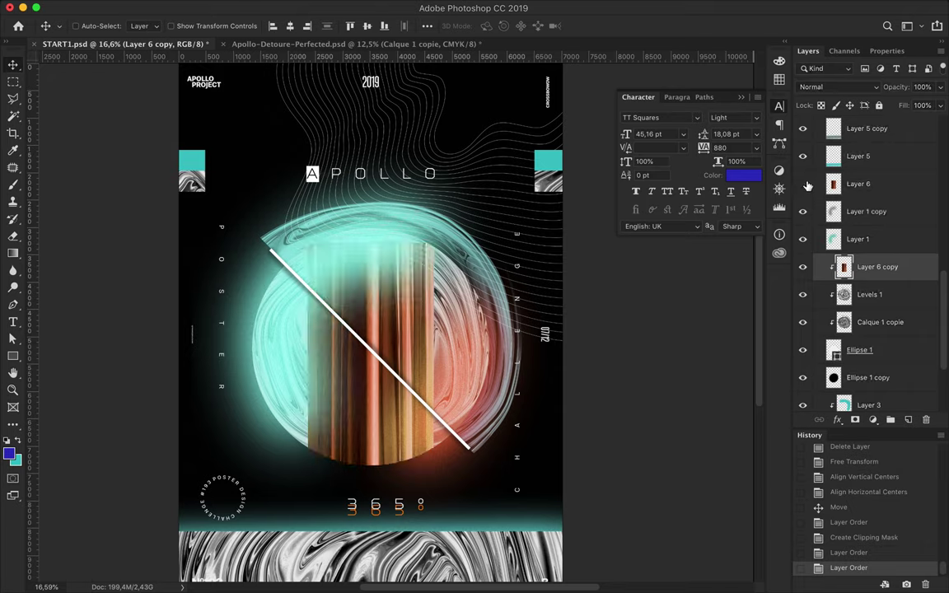
pyautogui.click(803, 184)
# - Lasso the area below the white diagonal and delete it from Layer 6
pyautogui.press('l')
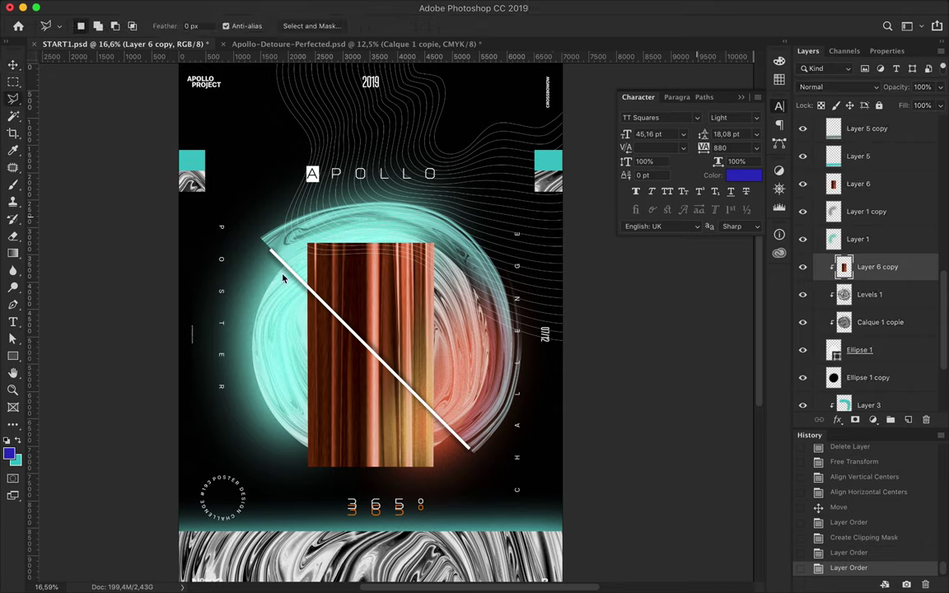
pyautogui.moveTo(303, 283); pyautogui.dragTo(446, 427)
pyautogui.click(295, 278)
pyautogui.press('Delete')
pyautogui.hotkey('ctrl', 'z')
pyautogui.click(872, 183)
pyautogui.press('Delete')
# - Load Layer 6's column shape as a selection and add a new empty Layer 7
pyautogui.press('v')
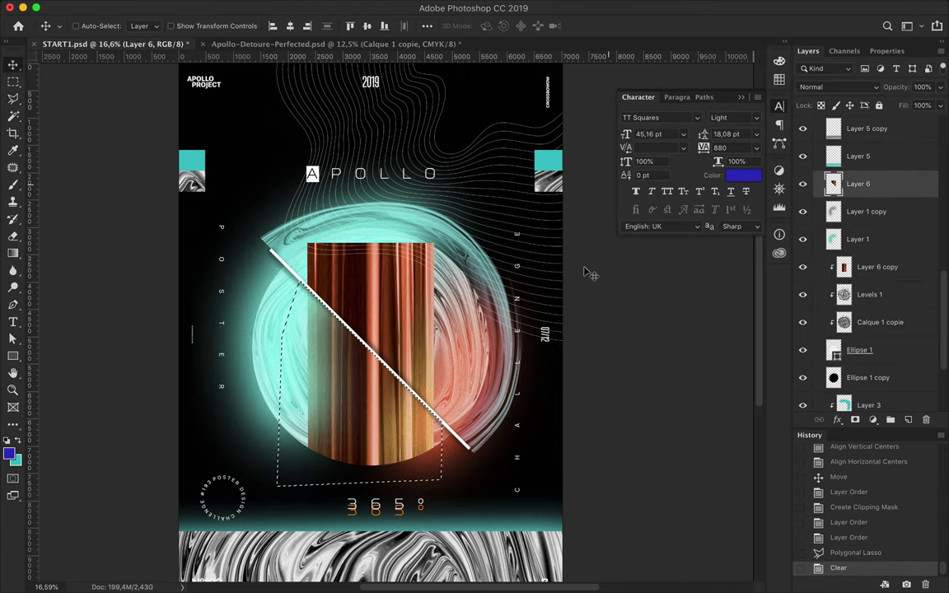
pyautogui.press('w')
pyautogui.click(371, 280)
pyautogui.keyDown('ctrl'); pyautogui.click(834, 183); pyautogui.keyUp('ctrl')
pyautogui.hotkey('ctrl', 'shift', 'alt', 'n')
pyautogui.keyDown('ctrl'); pyautogui.click(834, 211); pyautogui.keyUp('ctrl')
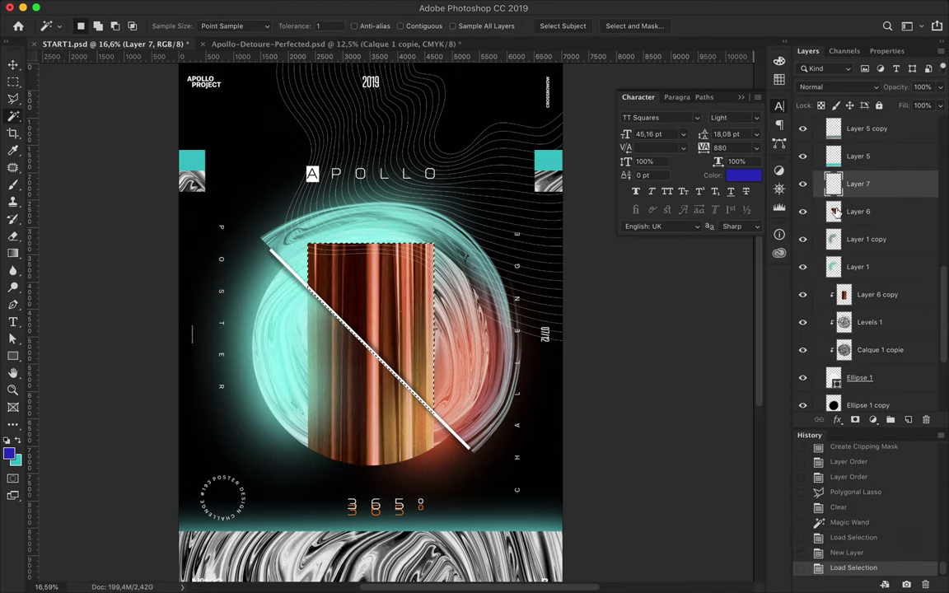
# - Paint the selection black, move Layer 7 beneath Layer 6, deselect, and open Filter > Blur
pyautogui.press('b')
pyautogui.press('x')
pyautogui.click(8, 442)
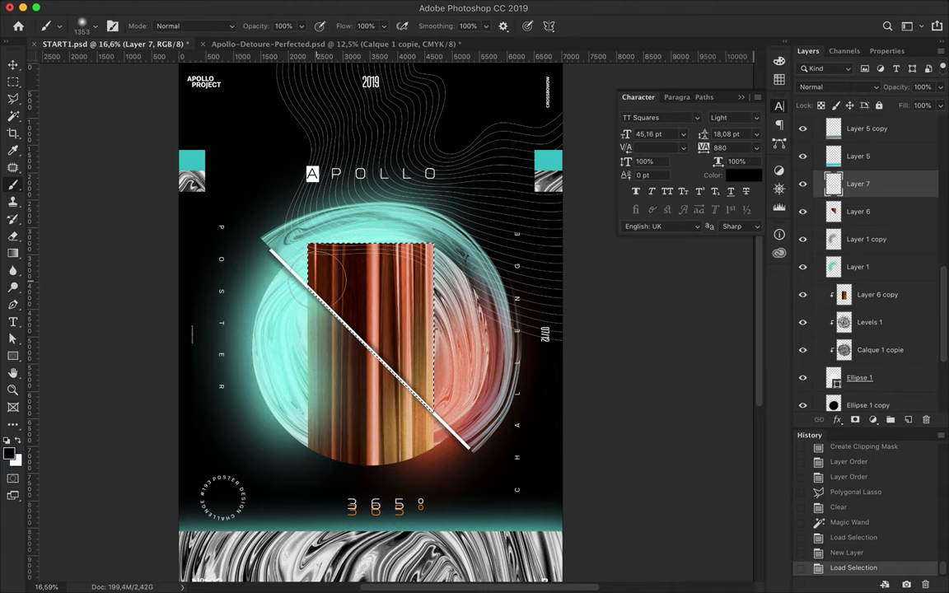
pyautogui.moveTo(330, 263); pyautogui.dragTo(406, 272)
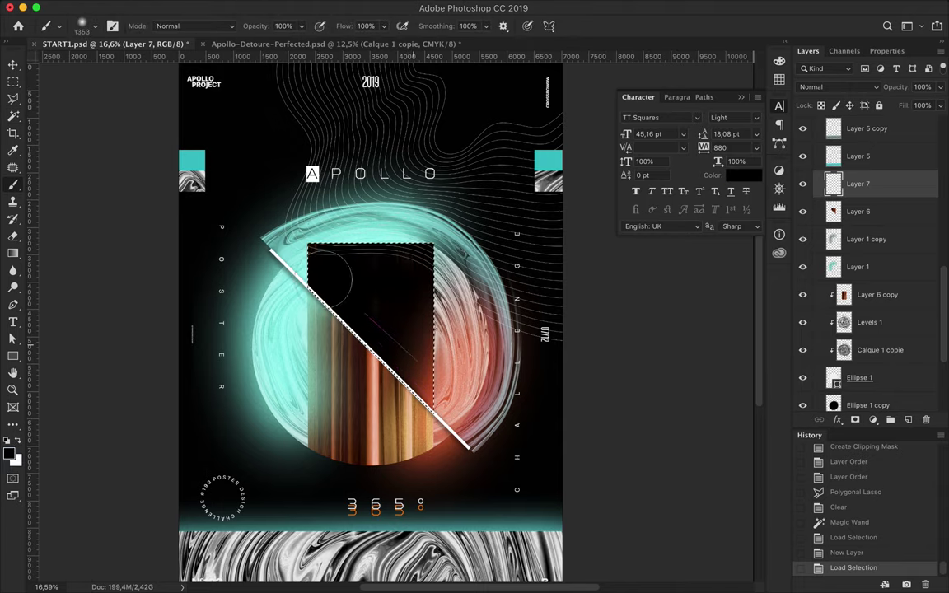
pyautogui.moveTo(404, 272); pyautogui.dragTo(370, 247)
pyautogui.hotkey('ctrl', '[')
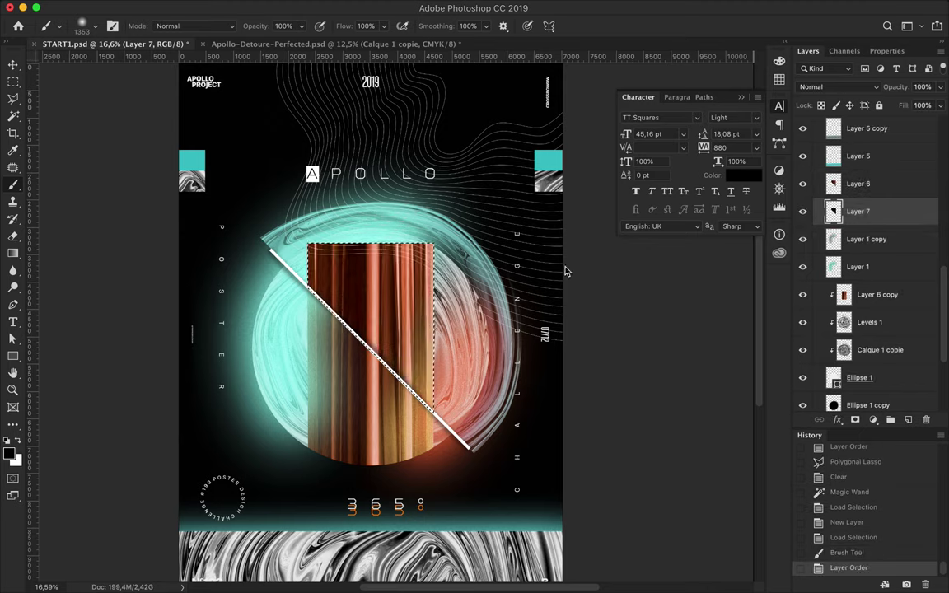
pyautogui.hotkey('ctrl', 'd')
pyautogui.press('m')
pyautogui.click(323, 7)
pyautogui.moveTo(395, 164)
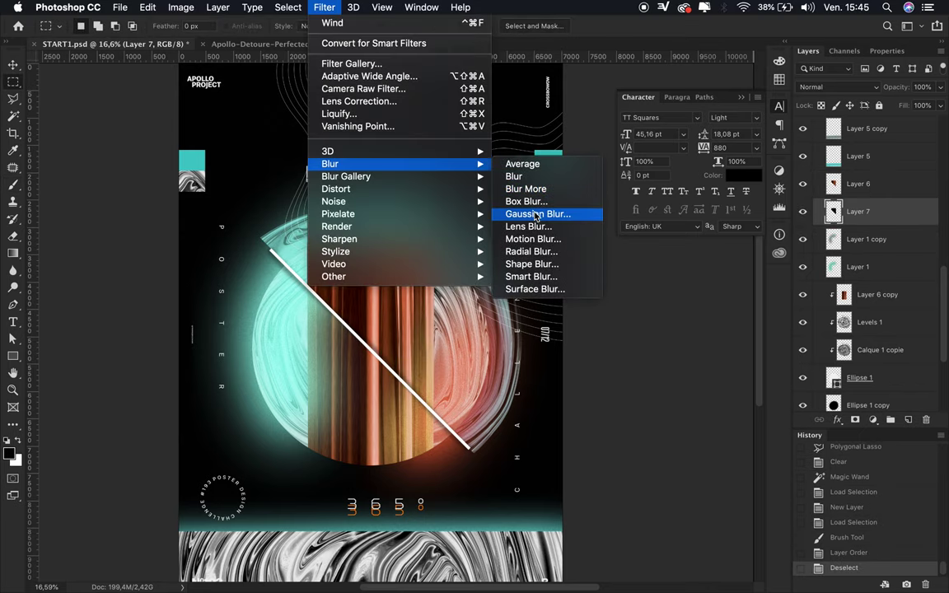
# - Blur Layer 7 with a 153 px Gaussian Blur, set it to Multiply, and duplicate Layer 6 above it
pyautogui.click(537, 214)
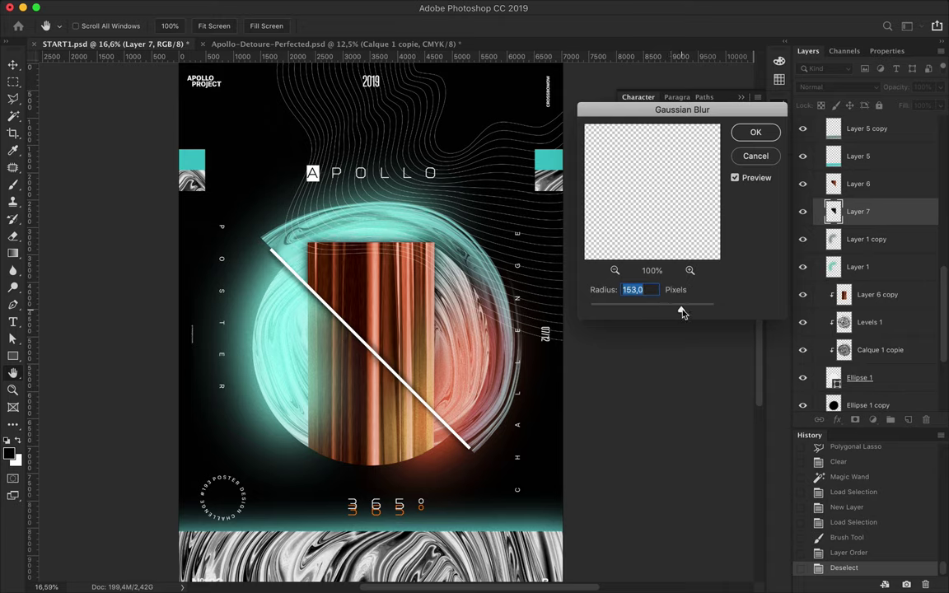
pyautogui.click(773, 137)
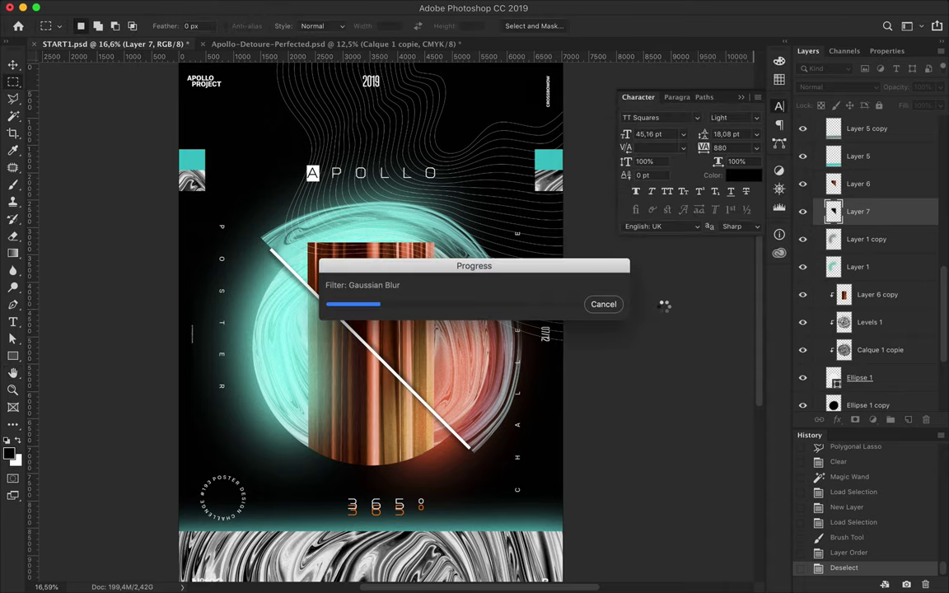
pyautogui.click(838, 86)
pyautogui.click(824, 115)
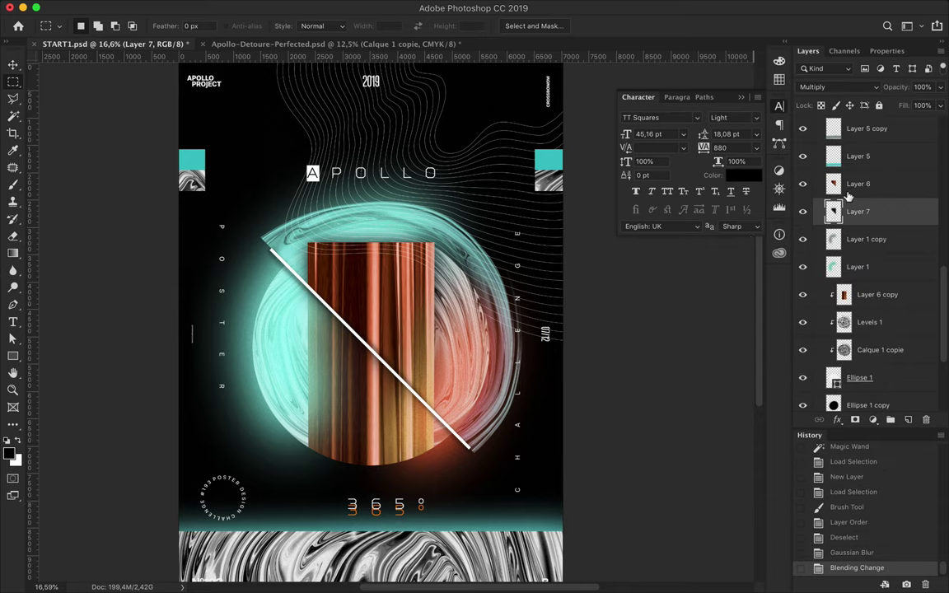
pyautogui.keyDown('alt'); pyautogui.moveTo(849, 195); pyautogui.dragTo(848, 204); pyautogui.keyUp('alt')
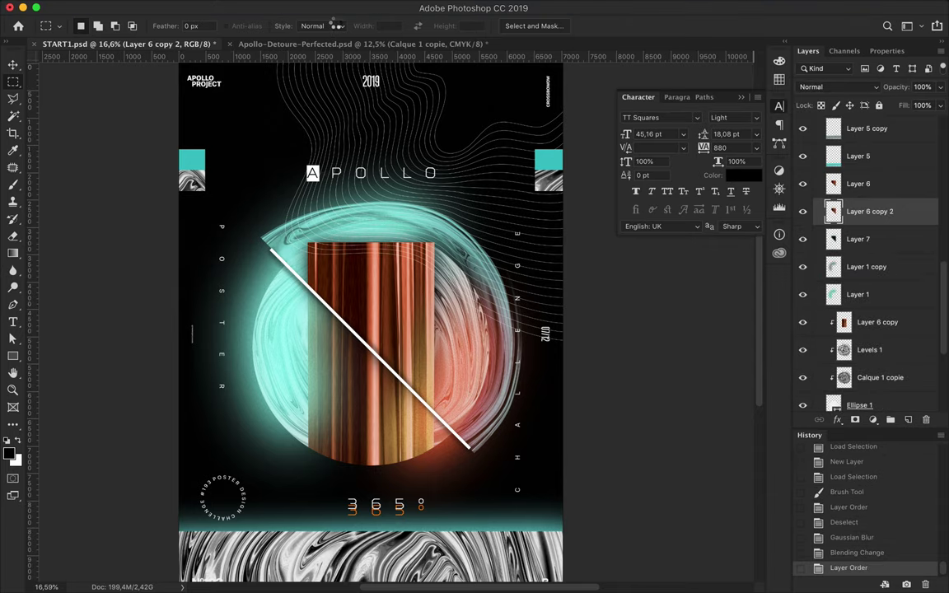
# - Reapply the Gaussian blur to the Layer 6 copy and offset it 135 px right and down
pyautogui.hotkey('ctrl', 'f')
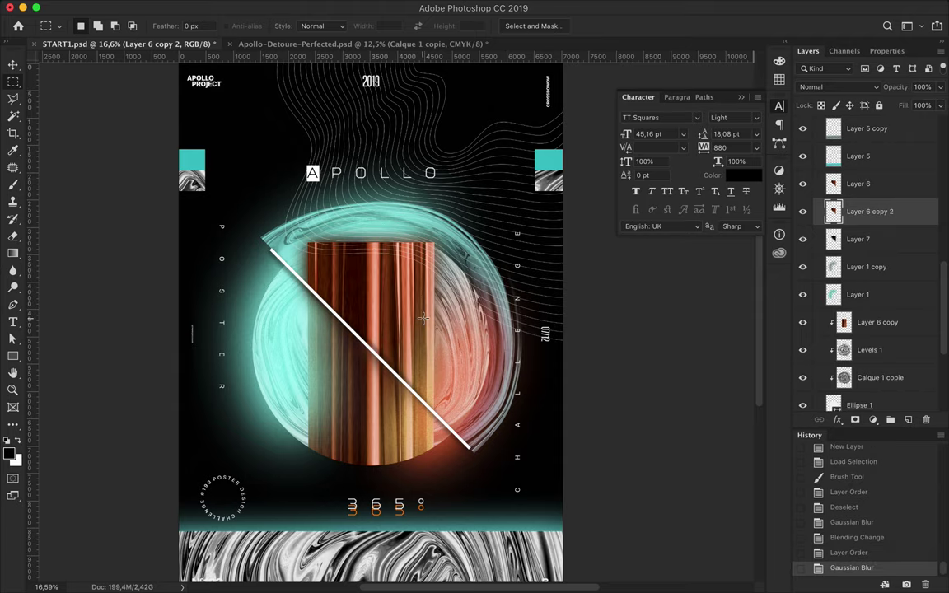
pyautogui.press('v')
pyautogui.moveTo(411, 298); pyautogui.dragTo(433, 317)
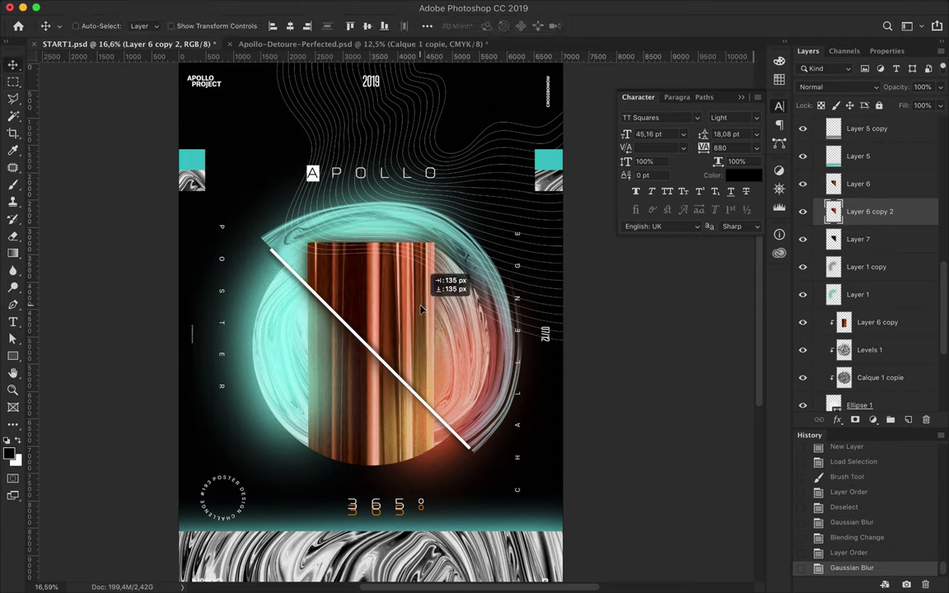
# - Lasso the area below the white diagonal and delete it from the blurred copy and Layer 7
pyautogui.press('l')
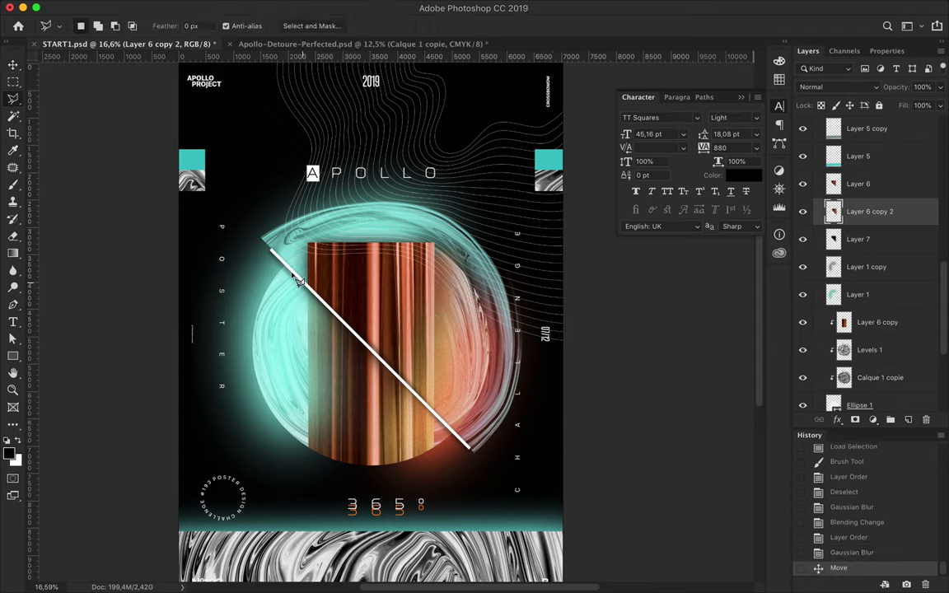
pyautogui.click(488, 466)
pyautogui.click(358, 484)
pyautogui.click(190, 403)
pyautogui.click(262, 276)
pyautogui.doubleClick(271, 248)
pyautogui.press('Delete')
pyautogui.click(848, 238)
pyautogui.press('Delete')
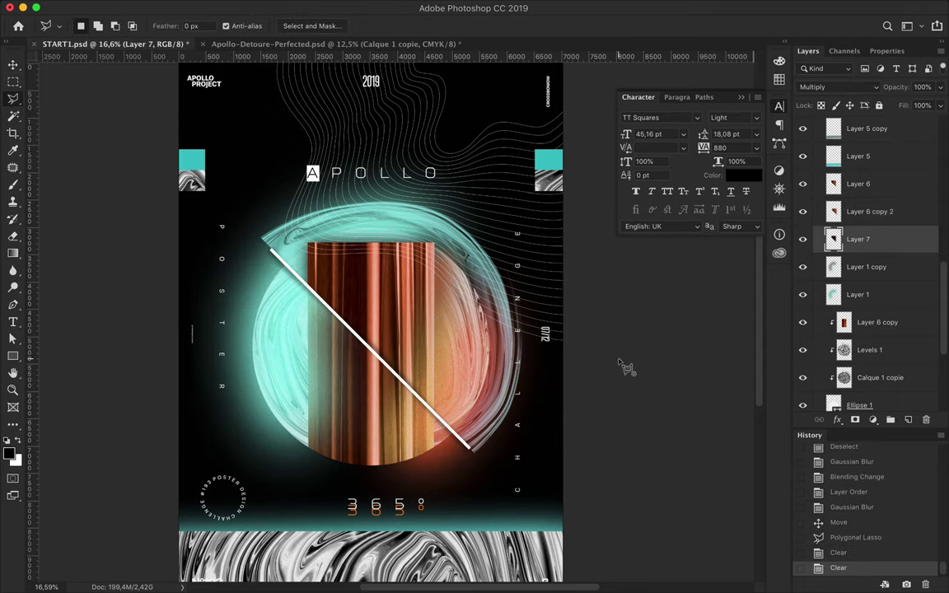
# - Narrow the selected copper layers to about 67% width and lower the column's top edge
pyautogui.scroll(-3, 608, 363)
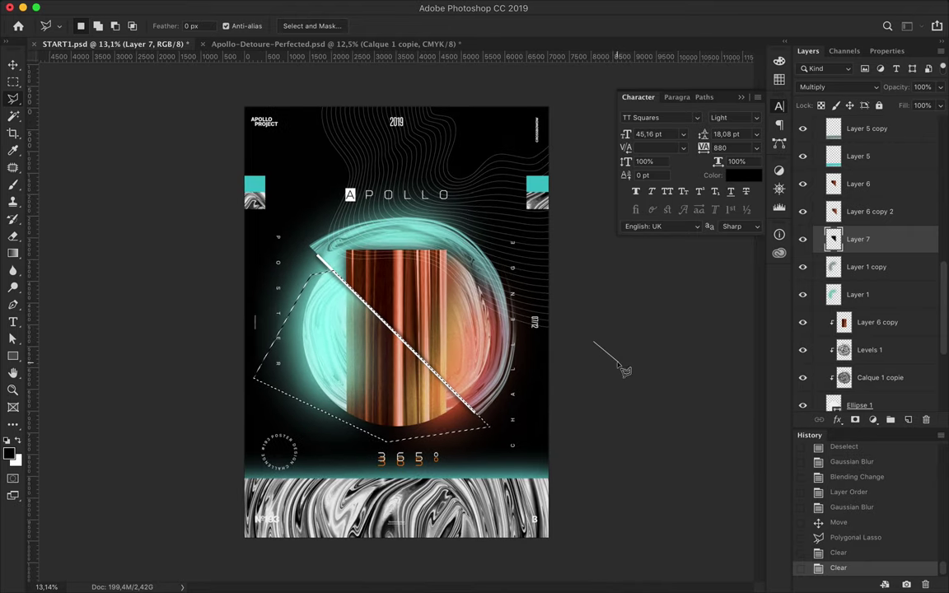
pyautogui.hotkey('ctrl', 'd')
pyautogui.press('m')
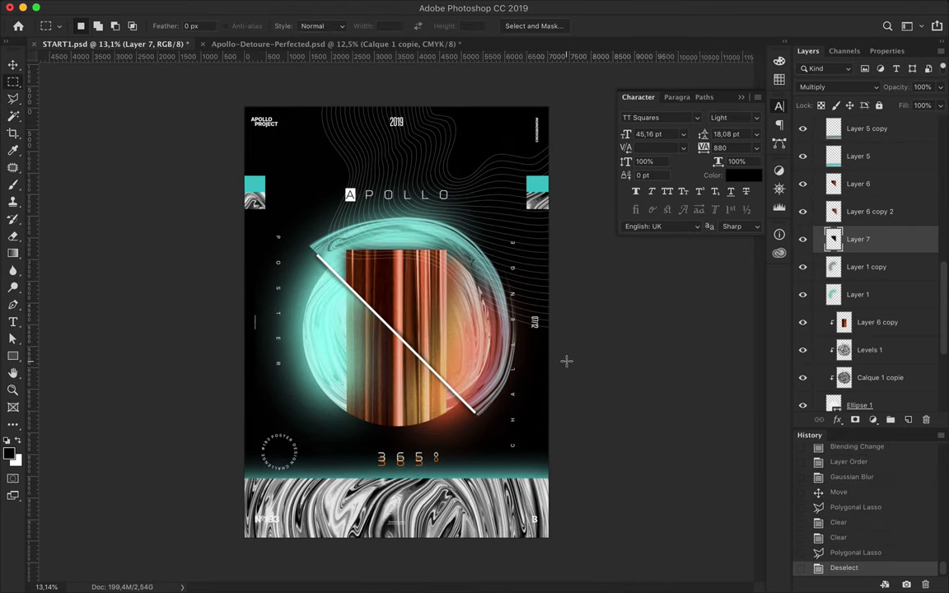
pyautogui.press('v')
pyautogui.click(858, 184)
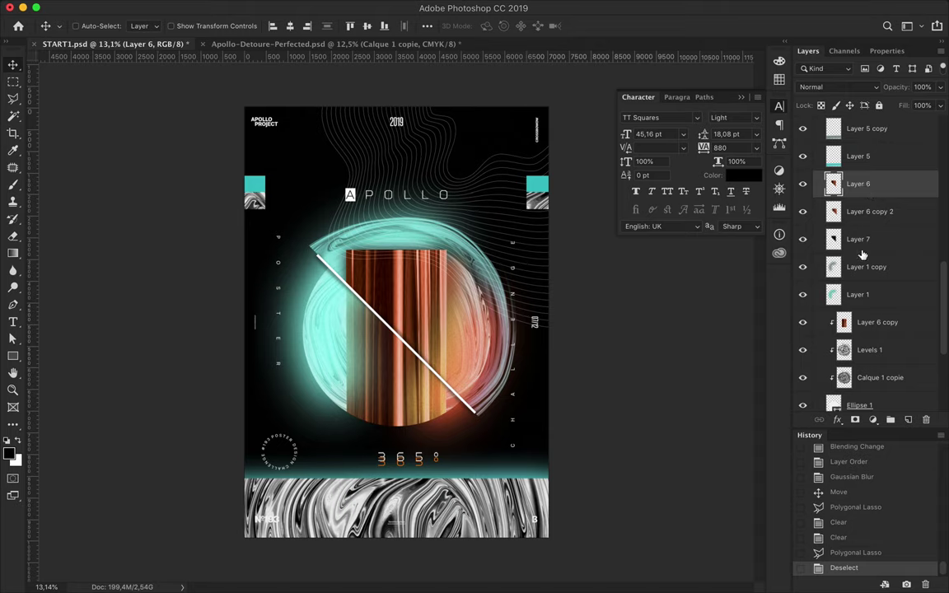
pyautogui.keyDown('shift'); pyautogui.click(858, 239); pyautogui.keyUp('shift')
pyautogui.keyDown('ctrl'); pyautogui.click(857, 322); pyautogui.keyUp('ctrl')
pyautogui.hotkey('ctrl', 't')
pyautogui.moveTo(328, 331); pyautogui.dragTo(375, 330)
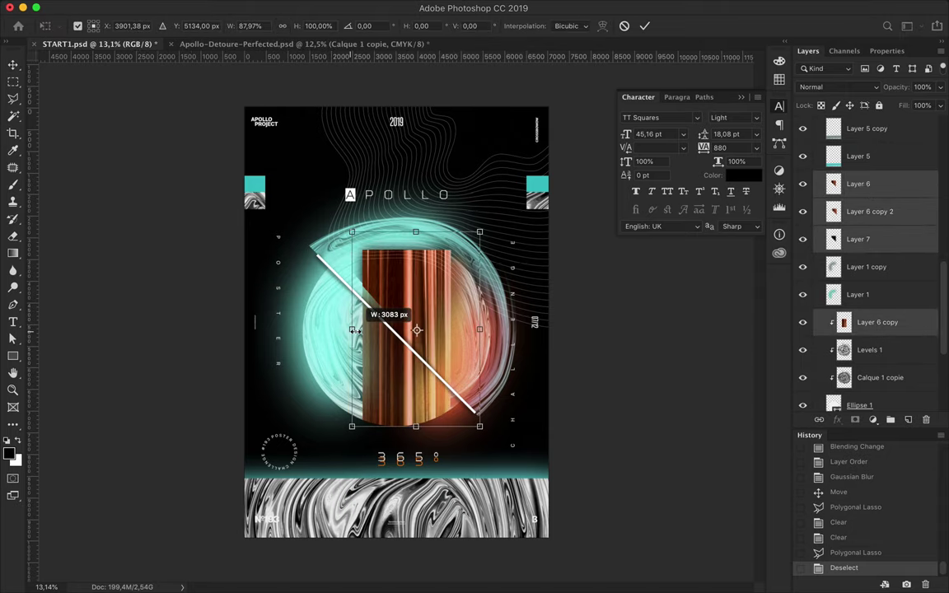
pyautogui.moveTo(432, 329); pyautogui.dragTo(453, 330)
pyautogui.moveTo(403, 240); pyautogui.dragTo(404, 257)
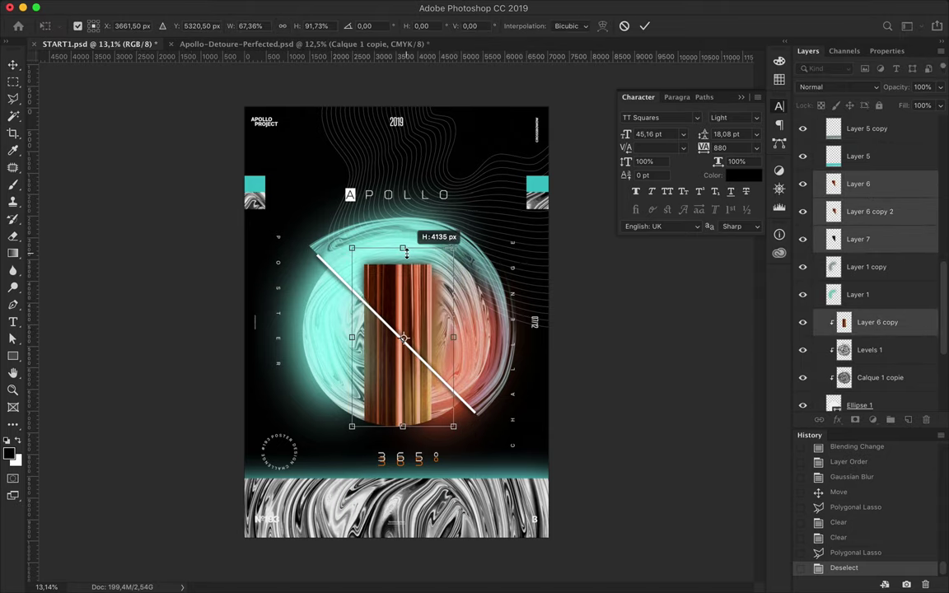
pyautogui.press('Return')
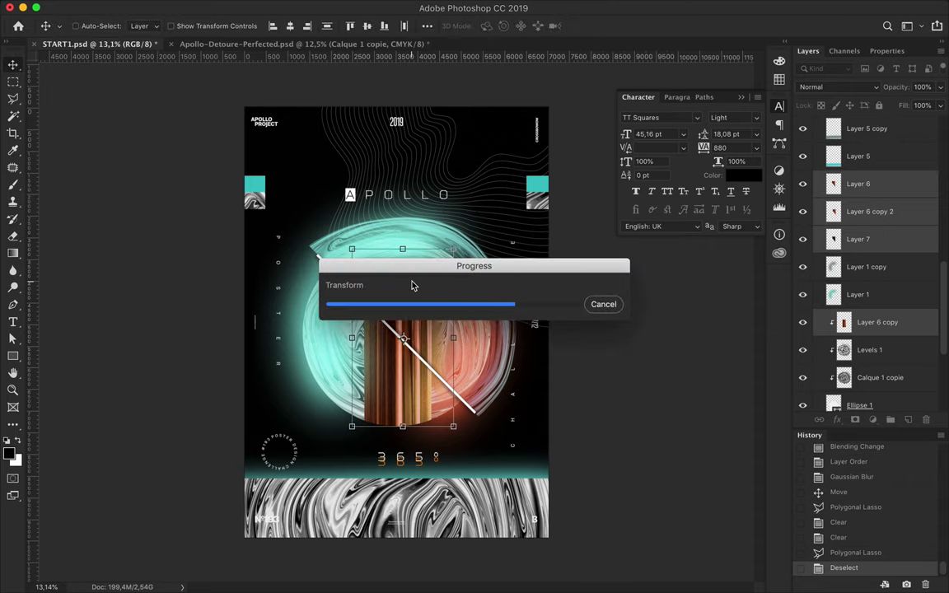
# - Stretch Layer 7 and Layer 6 copy 2 shadows taller to about 110%
pyautogui.click(363, 295)
pyautogui.press('Right')
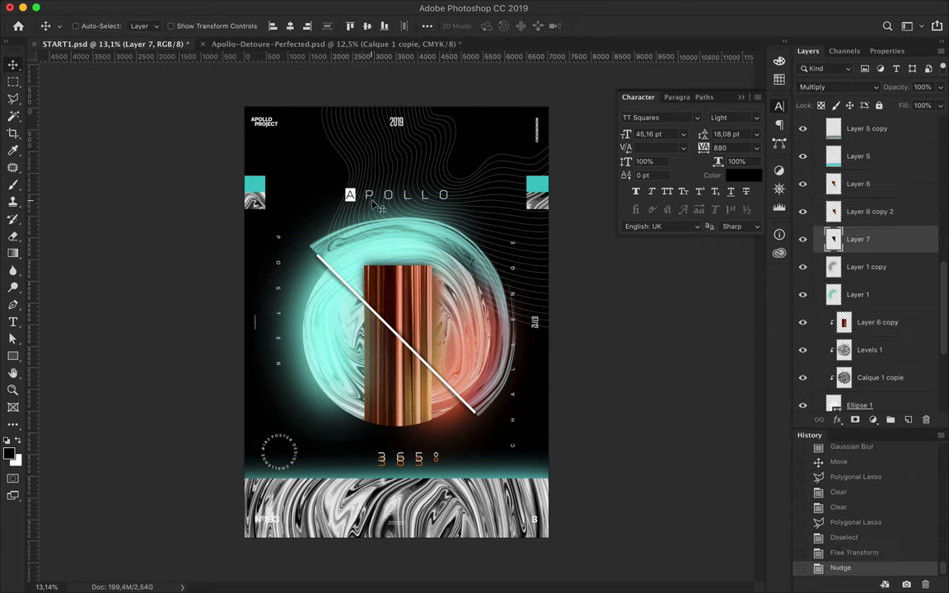
pyautogui.hotkey('ctrl', 'z')
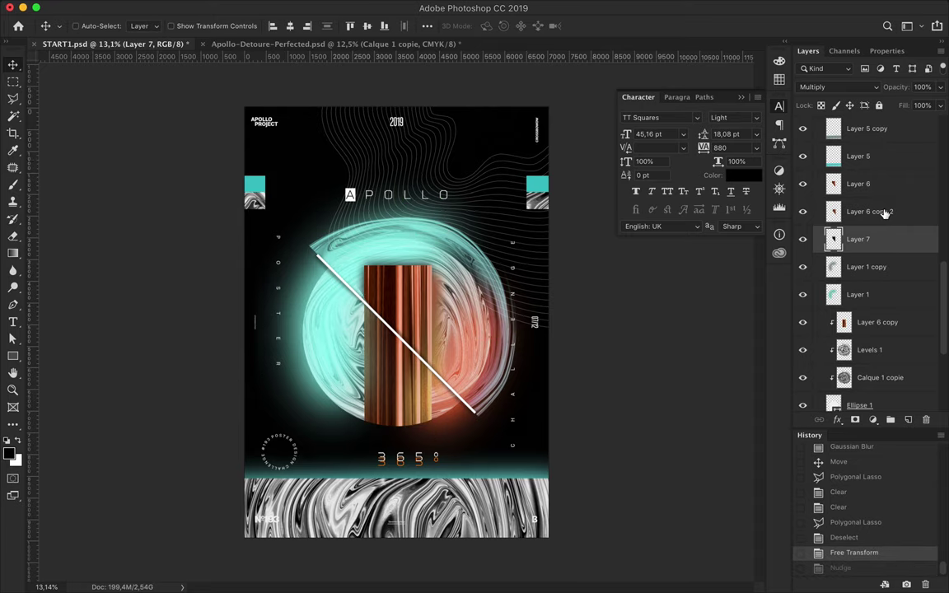
pyautogui.keyDown('shift'); pyautogui.click(870, 212); pyautogui.keyUp('shift')
pyautogui.hotkey('ctrl', 't')
pyautogui.scroll(1, 403, 337)
pyautogui.moveTo(403, 415); pyautogui.dragTo(405, 434)
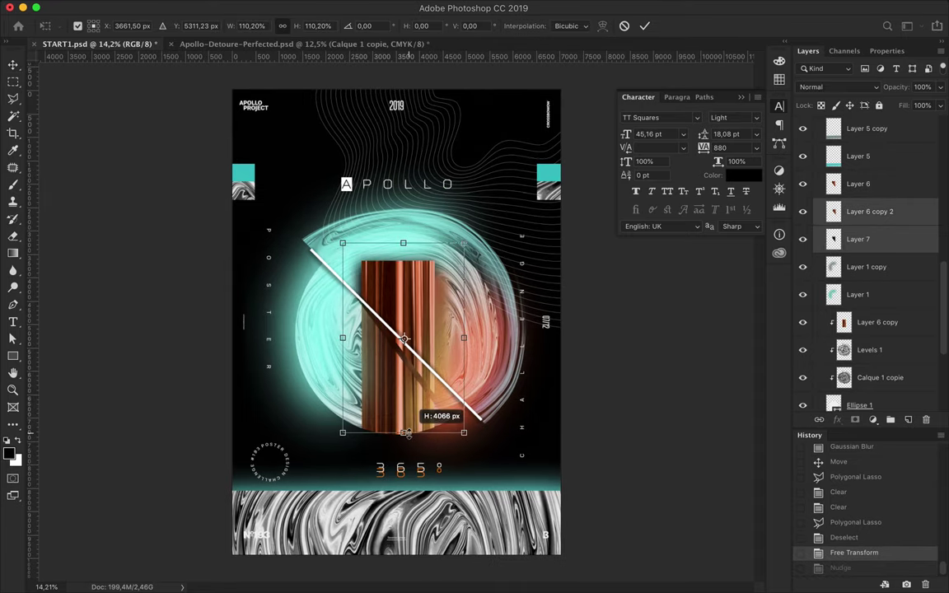
pyautogui.press('Return')
# - Lasso and delete the shadow areas below the diagonal from both shadow layers, plus leftover pieces
pyautogui.press('l')
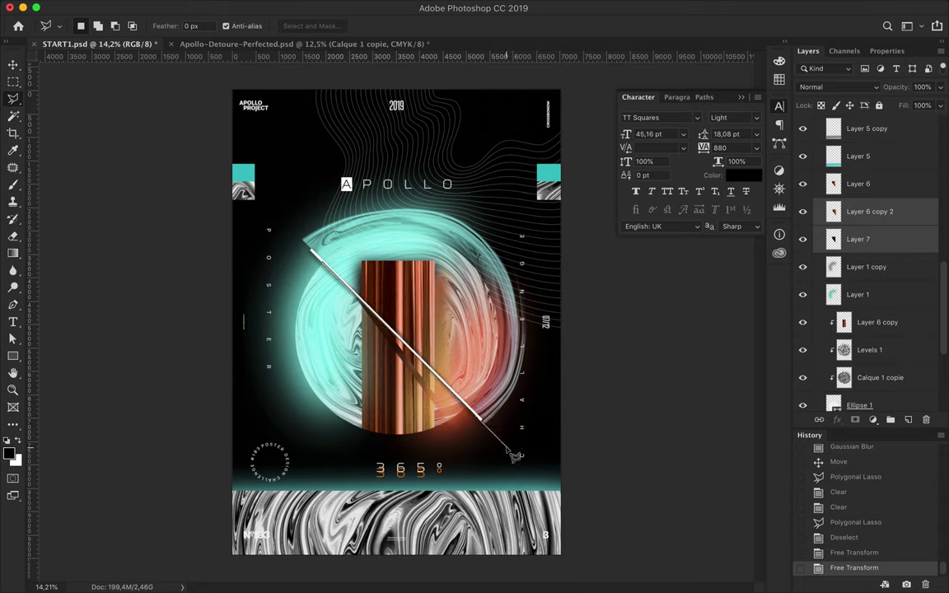
pyautogui.click(313, 251)
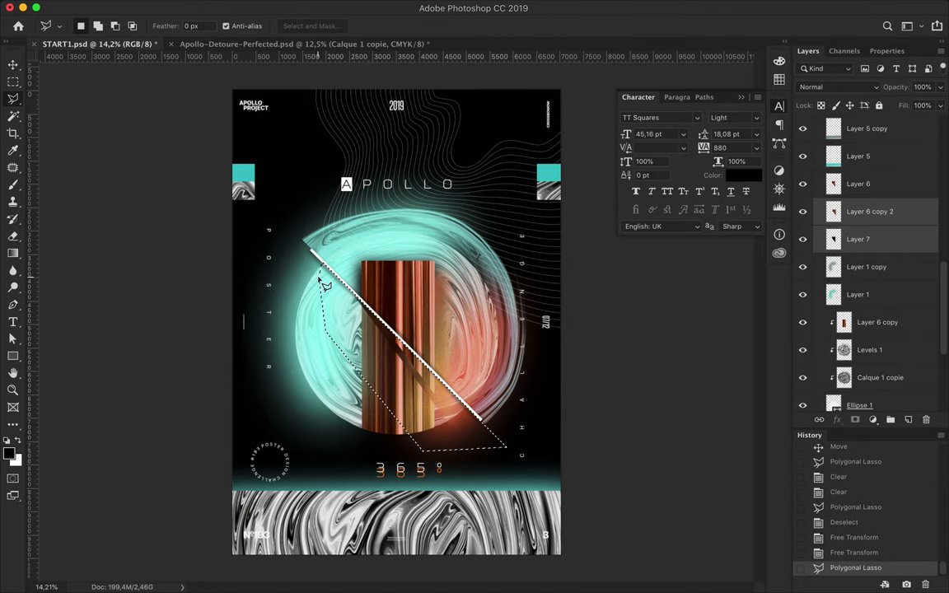
pyautogui.click(869, 212)
pyautogui.press('Delete')
pyautogui.click(871, 246)
pyautogui.press('Delete')
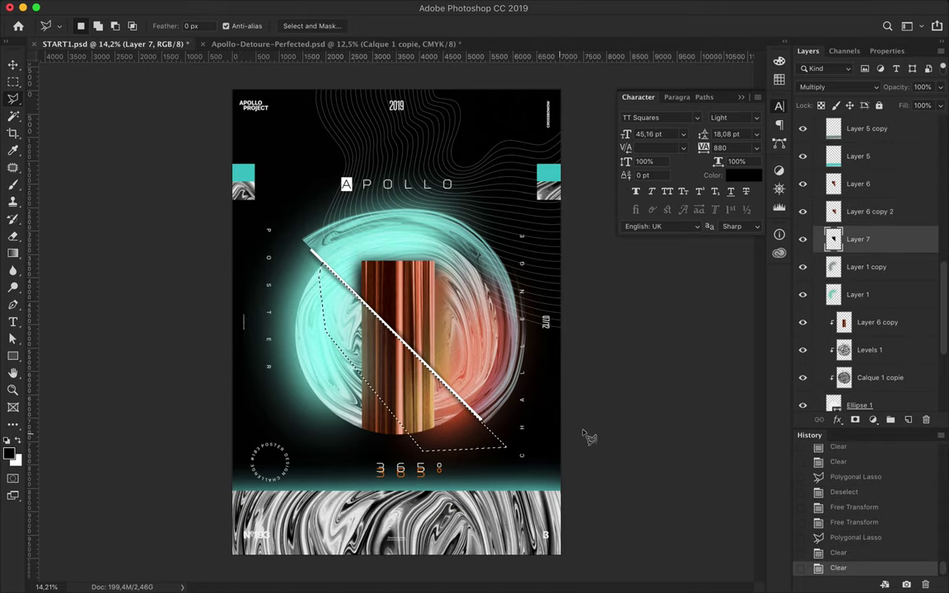
pyautogui.click(494, 397)
pyautogui.doubleClick(560, 434)
pyautogui.press('Delete')
pyautogui.click(572, 204)
pyautogui.doubleClick(572, 349)
# - Step the active layer down through the stack, then jump to the topmost layer
pyautogui.press('m')
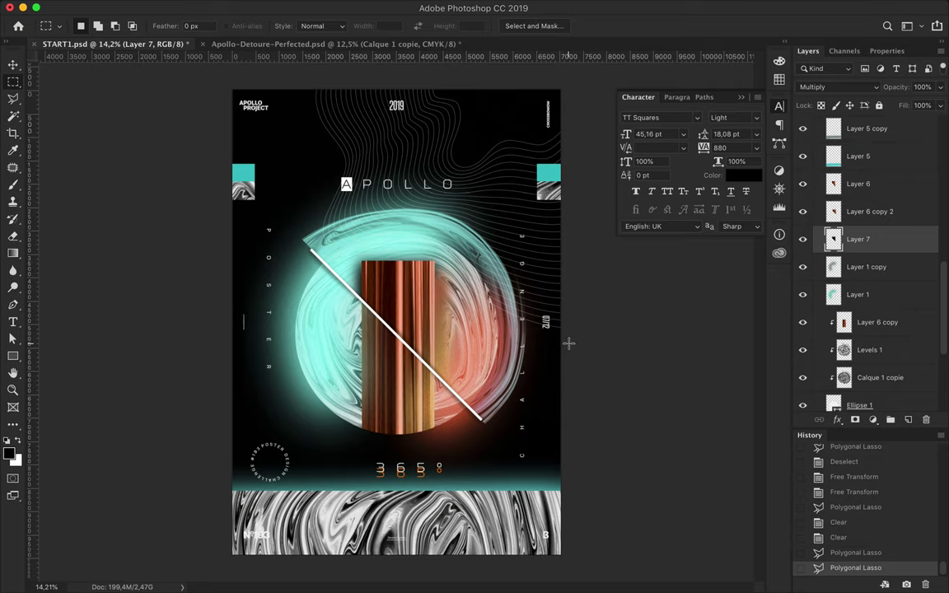
pyautogui.hotkey('alt', '[')
pyautogui.hotkey('alt', '[')
pyautogui.hotkey('alt', '[')
pyautogui.hotkey('alt', '[')
pyautogui.hotkey('alt', ']')
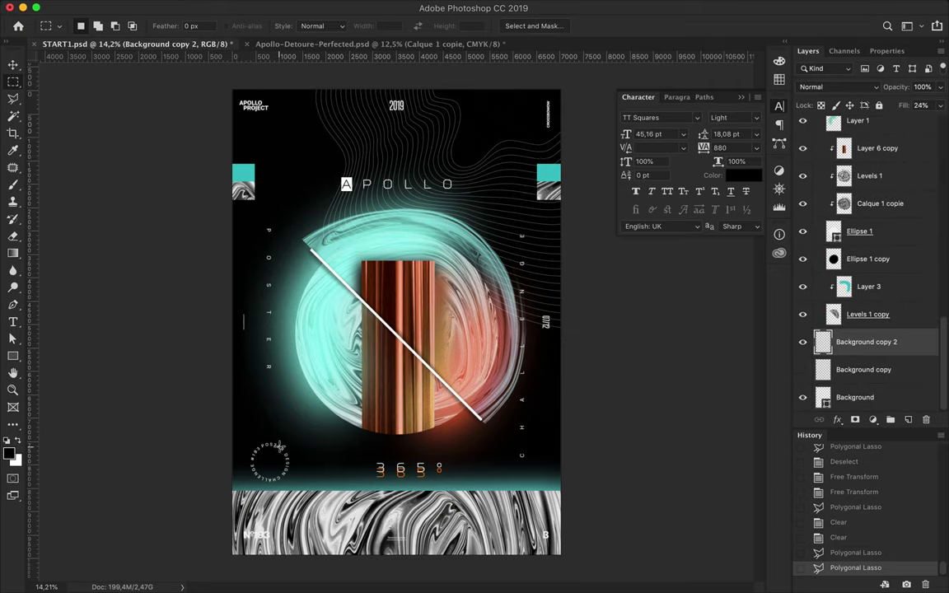
pyautogui.hotkey('alt', '.')
# - Move both 365° text layers up toward the circle and centre them horizontally
pyautogui.press('v')
pyautogui.moveTo(278, 447); pyautogui.dragTo(281, 445)
pyautogui.click(865, 158)
pyautogui.keyDown('shift'); pyautogui.click(865, 185); pyautogui.keyUp('shift')
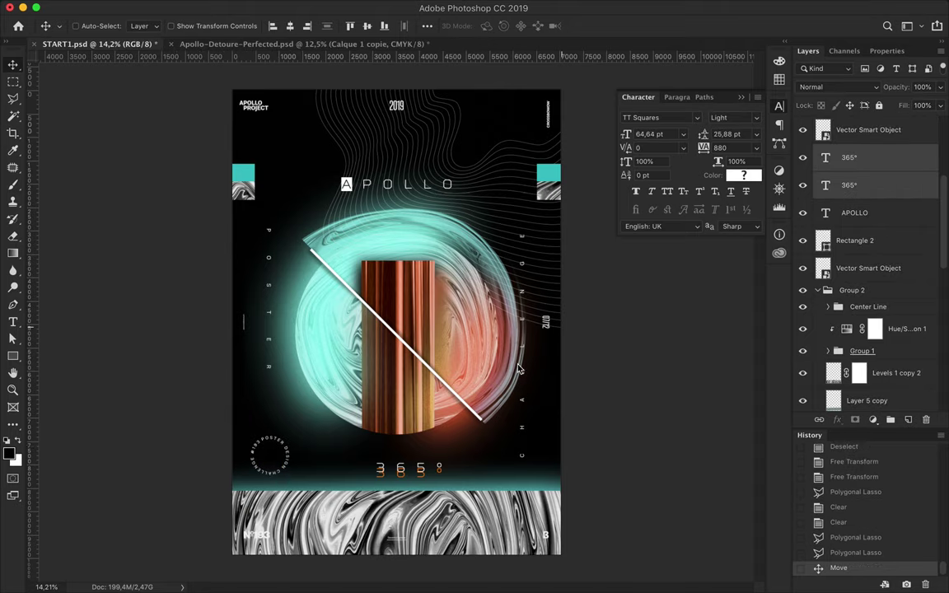
pyautogui.moveTo(397, 481); pyautogui.dragTo(397, 467)
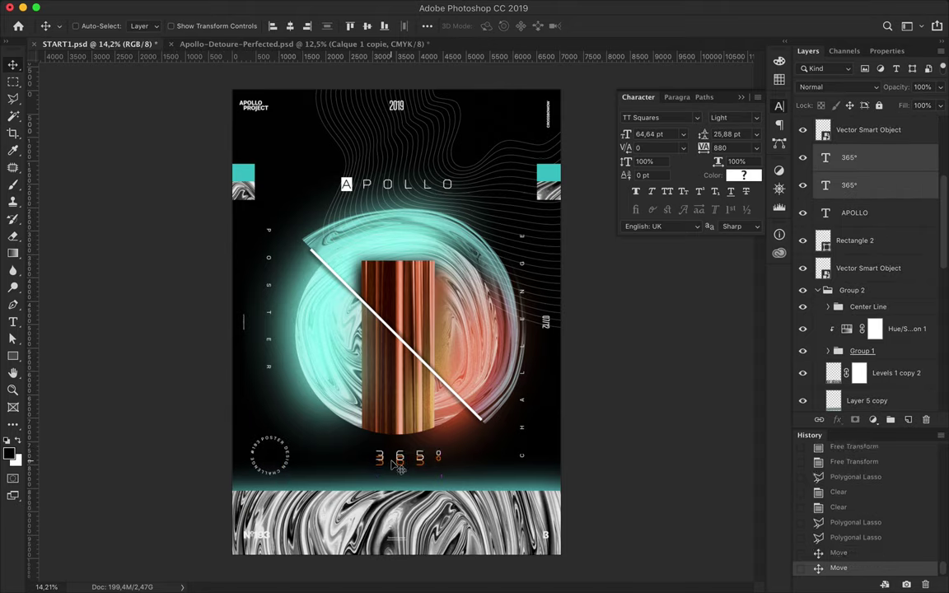
pyautogui.click(289, 26)
pyautogui.press('Left')
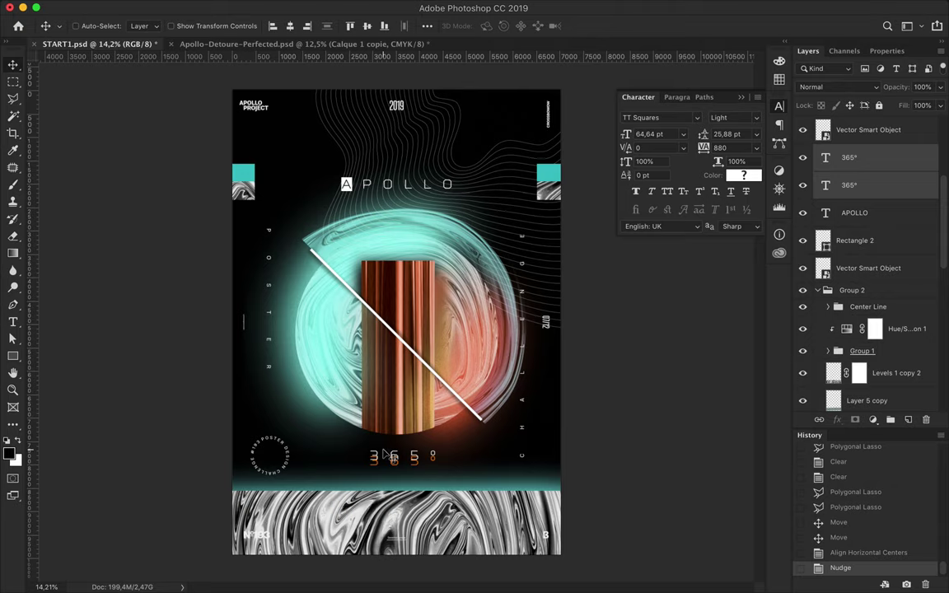
# - Centre the APOLLO title horizontally and rasterize its type
pyautogui.keyDown('ctrl'); pyautogui.click(392, 186); pyautogui.keyUp('ctrl')
pyautogui.click(289, 26)
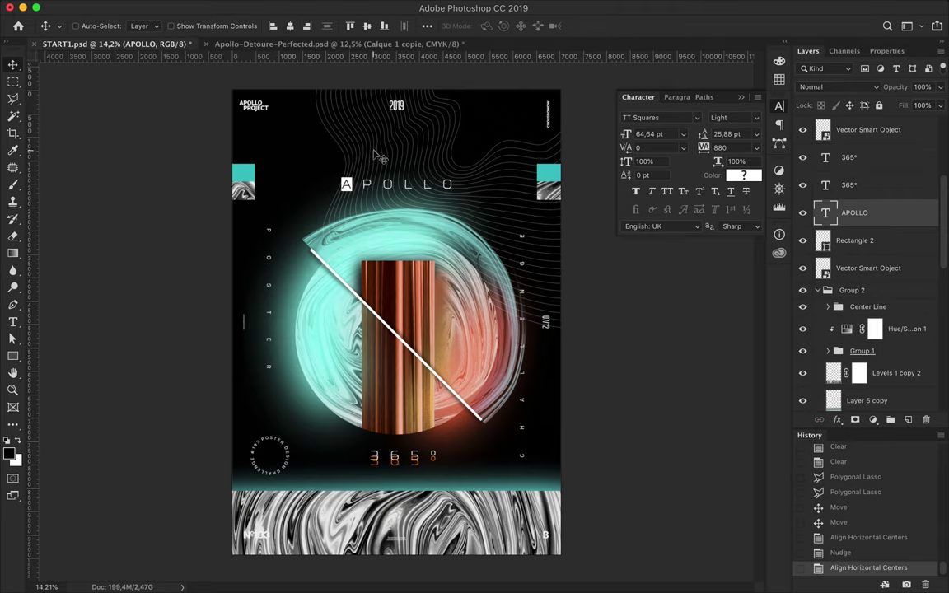
pyautogui.rightClick(937, 206)
pyautogui.click(725, 284)
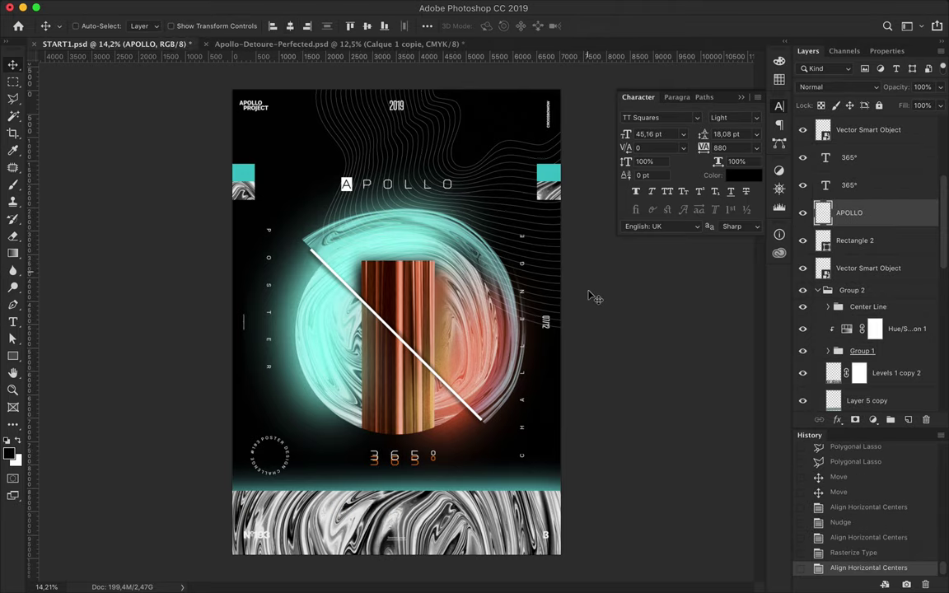
# - Try Levels 1 copy 3 above Layer 6, clipped at 15% fill, then undo it
pyautogui.scroll(2, 420, 244)
pyautogui.scroll(-1, 890, 239)
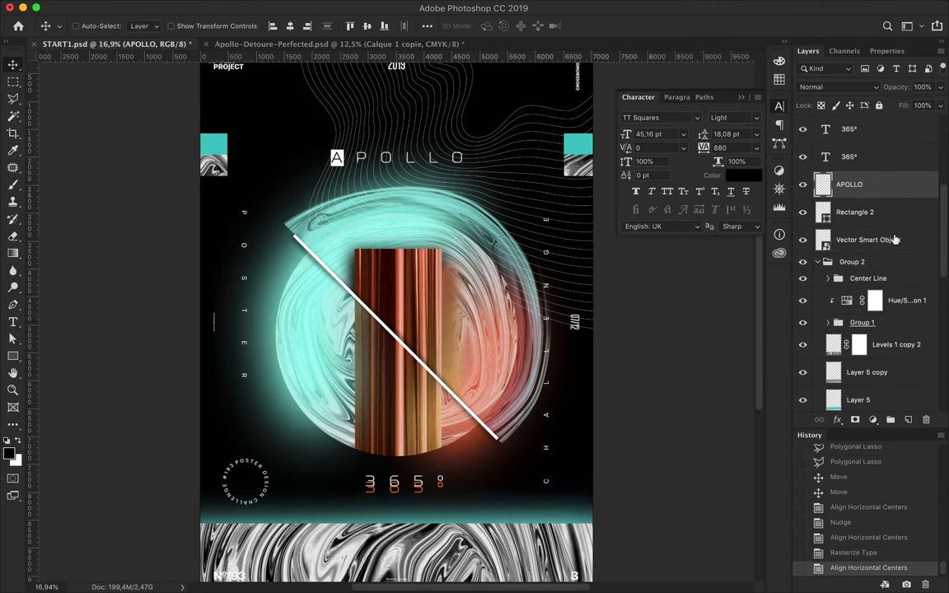
pyautogui.scroll(-5, 879, 240)
pyautogui.click(861, 272)
pyautogui.scroll(-3, 865, 272)
pyautogui.moveTo(865, 323); pyautogui.dragTo(852, 163)
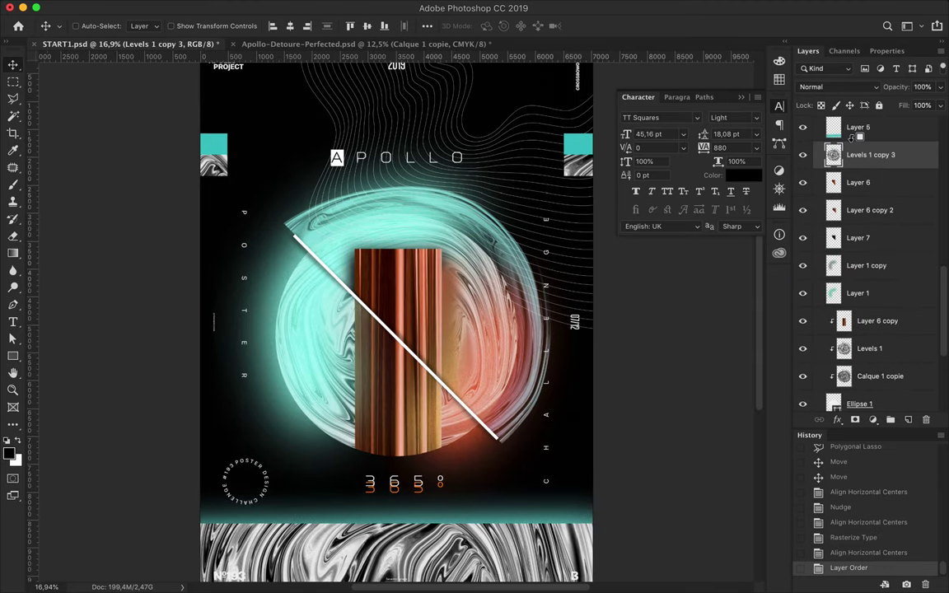
pyautogui.keyDown('alt'); pyautogui.click(849, 166); pyautogui.keyUp('alt')
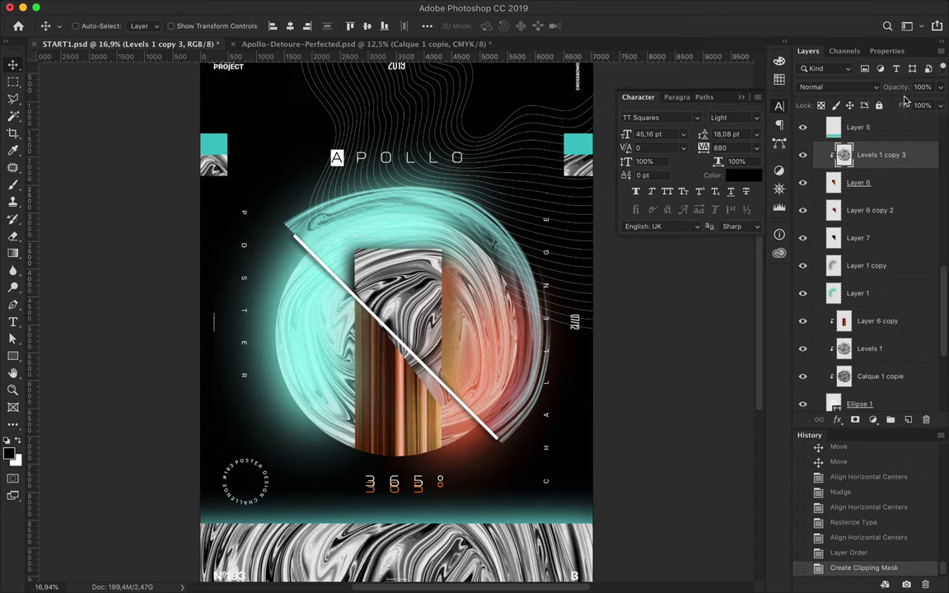
pyautogui.click(888, 123)
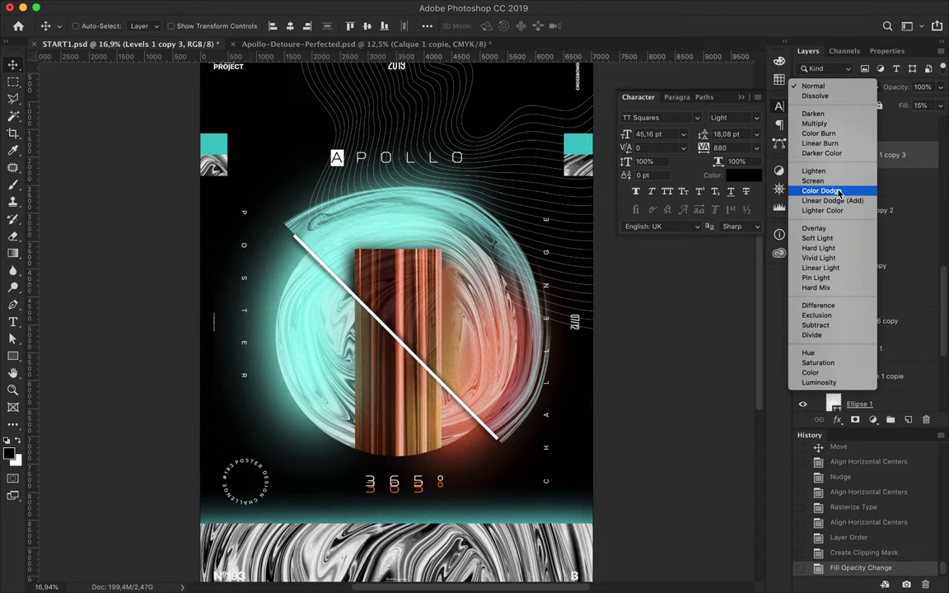
pyautogui.press('Escape')
pyautogui.hotkey('ctrl', 'z')
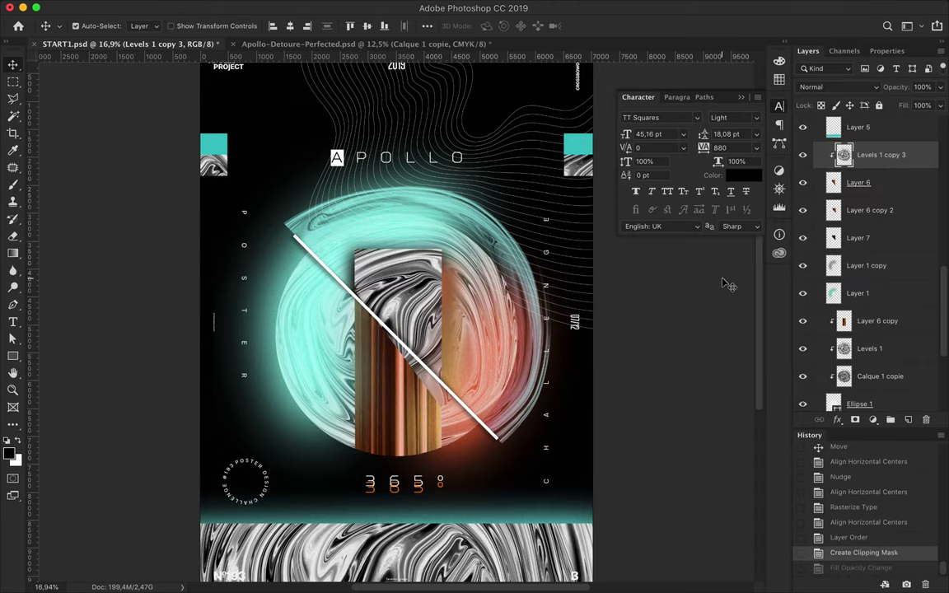
pyautogui.hotkey('ctrl', 'z')
pyautogui.hotkey('ctrl', 'z')
# - Fit the poster in the window and select Levels 1 copy 2 with Layer 5 copy
pyautogui.hotkey('ctrl', '0')
pyautogui.click(894, 290)
pyautogui.keyDown('shift'); pyautogui.click(865, 317); pyautogui.keyUp('shift')
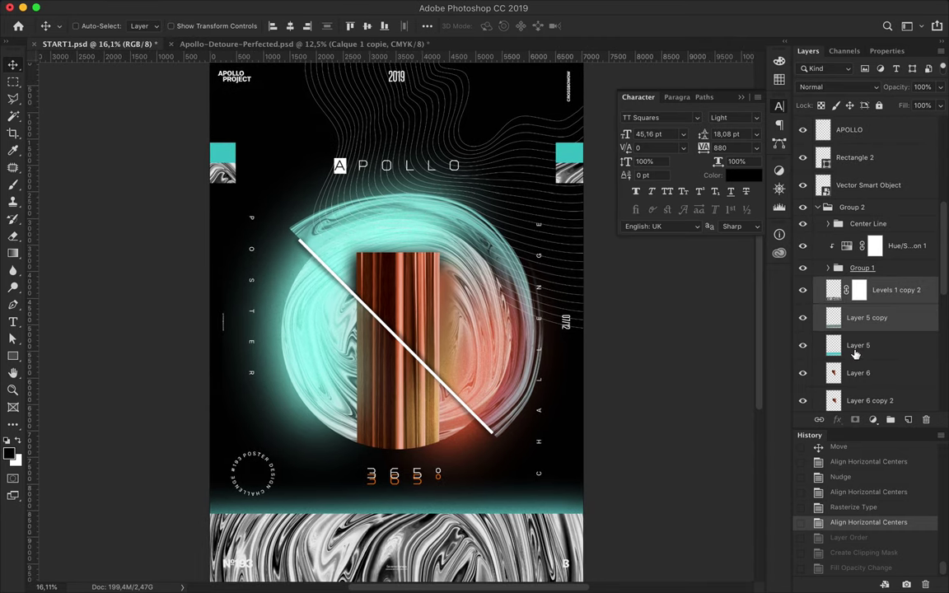
# - Add Layer 5 and Free Transform the band layers, lowering the top edge to about 89% height
pyautogui.click(846, 290)
pyautogui.click(894, 290)
pyautogui.keyDown('shift'); pyautogui.click(858, 345); pyautogui.keyUp('shift')
pyautogui.hotkey('ctrl', 't')
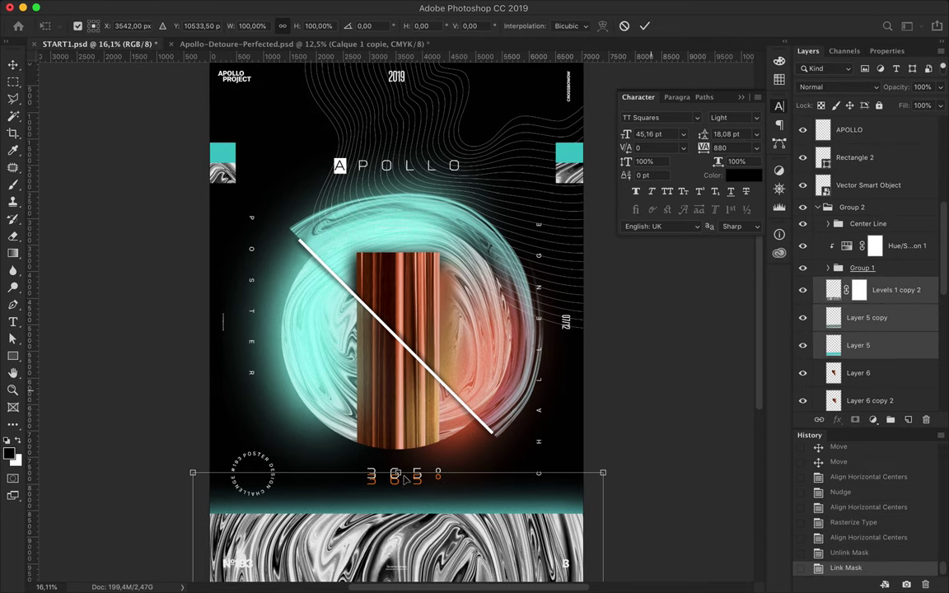
pyautogui.moveTo(398, 474); pyautogui.dragTo(399, 505)
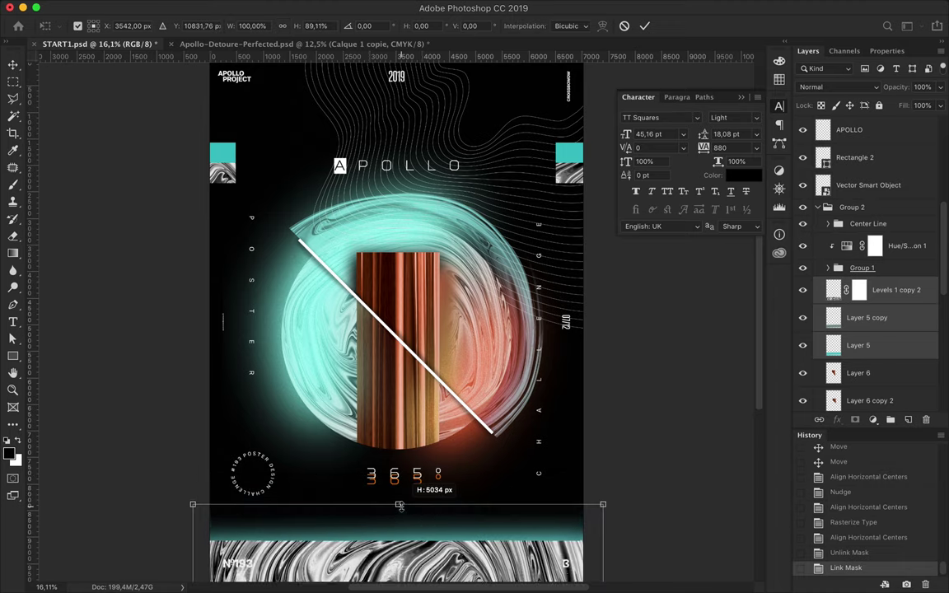
pyautogui.moveTo(399, 505); pyautogui.dragTo(397, 496)
pyautogui.press('Return')
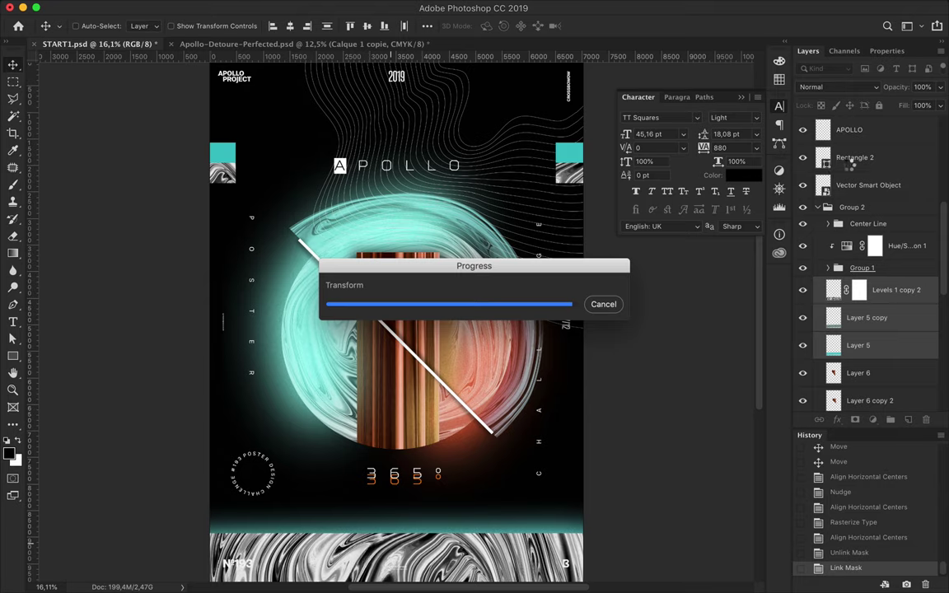
# - Scroll the Layers panel and load the Black Numbers pixels as a selection
pyautogui.scroll(5, 837, 262)
pyautogui.scroll(5, 837, 262)
pyautogui.keyDown('ctrl'); pyautogui.click(834, 259); pyautogui.keyUp('ctrl')
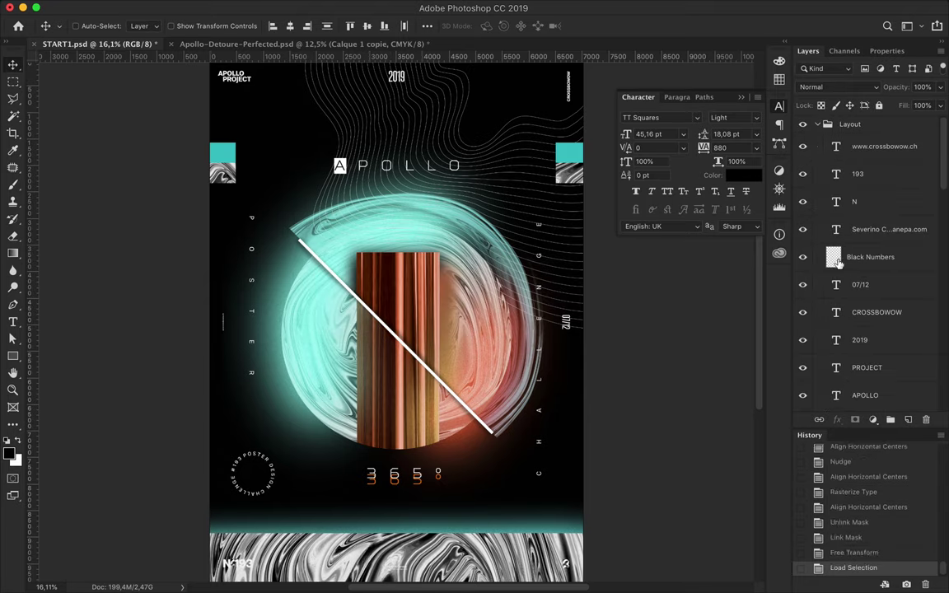
# - Brush over the footer numbers and try foreground colours sampled from the poster
pyautogui.press('b')
pyautogui.moveTo(206, 554); pyautogui.dragTo(567, 564)
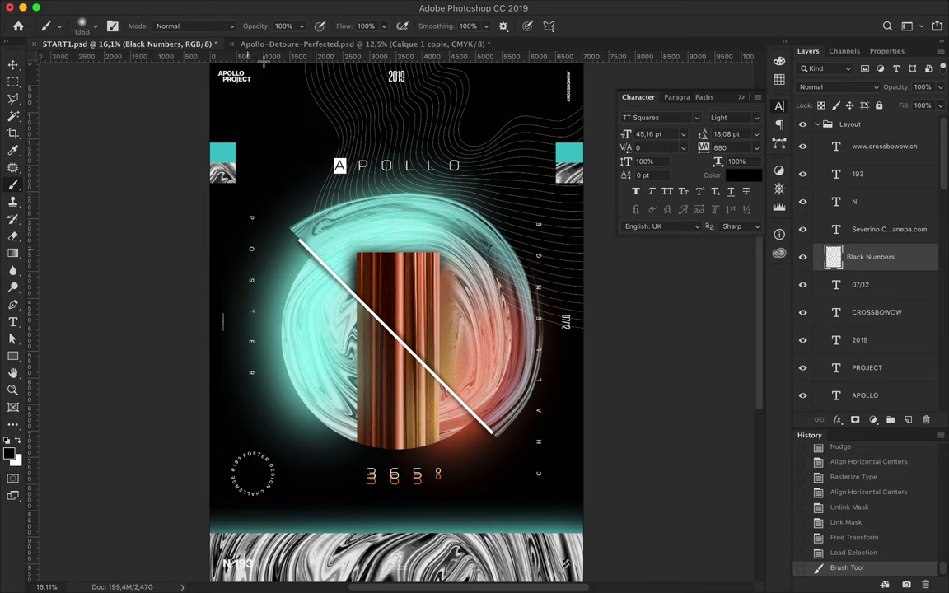
pyautogui.click(9, 451)
pyautogui.moveTo(408, 492); pyautogui.dragTo(396, 477)
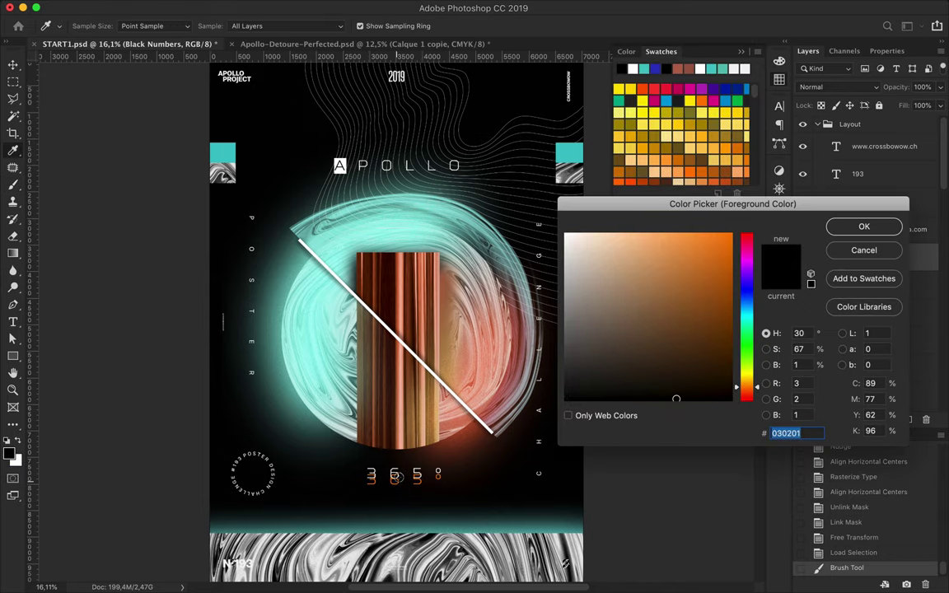
pyautogui.moveTo(395, 478); pyautogui.dragTo(510, 507)
pyautogui.press('Return')
# - Sample the 365° numbers' orange and paint the N°193 footer numbers with it
pyautogui.scroll(3, 457, 482)
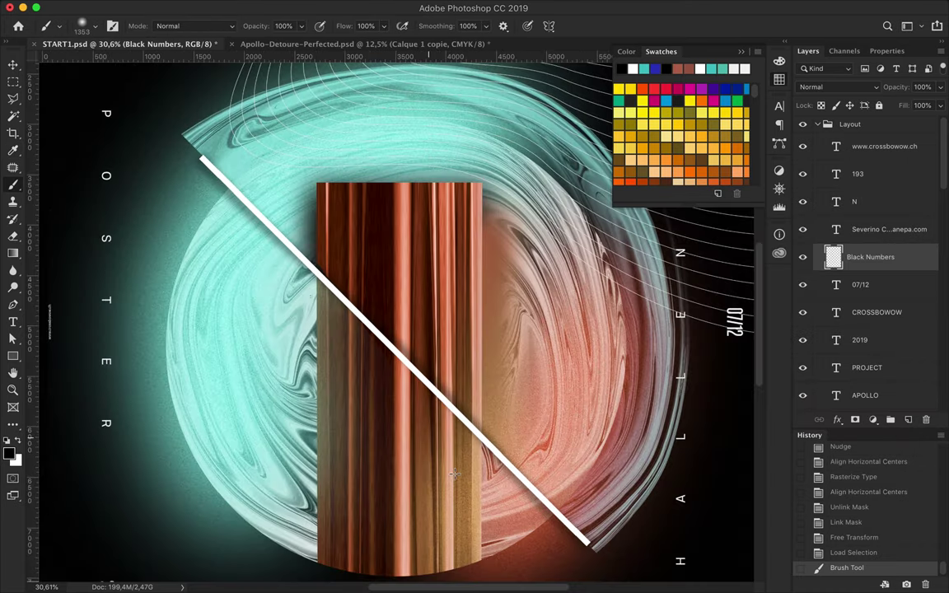
pyautogui.press('i')
pyautogui.click(399, 515)
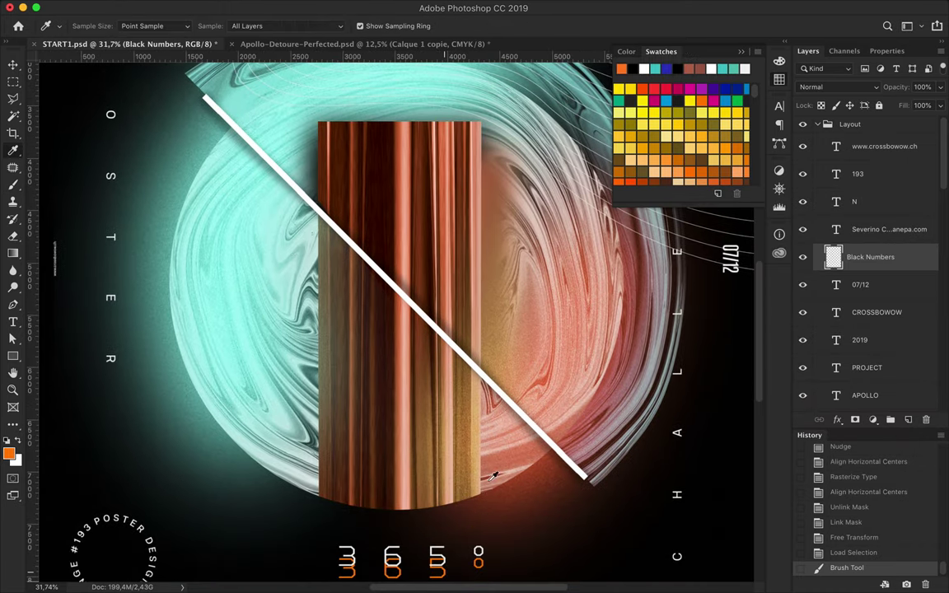
pyautogui.scroll(-1, 651, 284)
pyautogui.scroll(-2, 650, 284)
pyautogui.press('b')
pyautogui.click(632, 453)
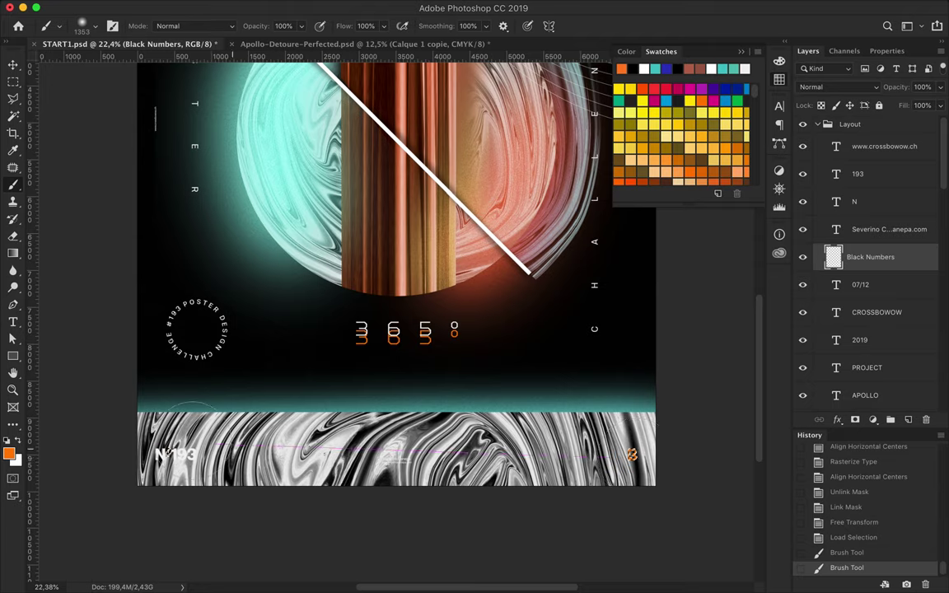
pyautogui.click(153, 453)
# - Set the 193, N and credit text layers to orange ff8105
pyautogui.click(818, 126)
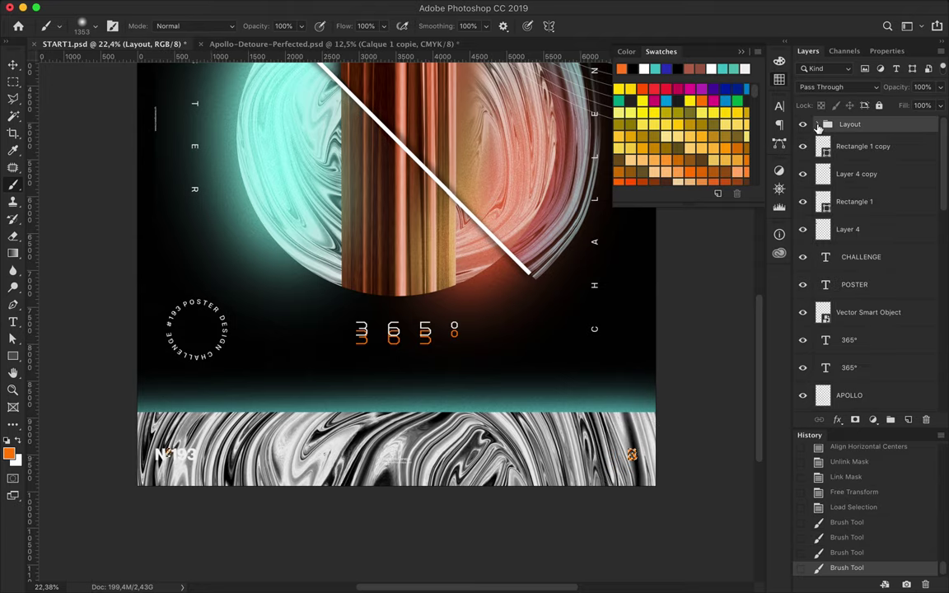
pyautogui.click(818, 125)
pyautogui.click(873, 152)
pyautogui.scroll(-5, 811, 218)
pyautogui.scroll(5, 870, 219)
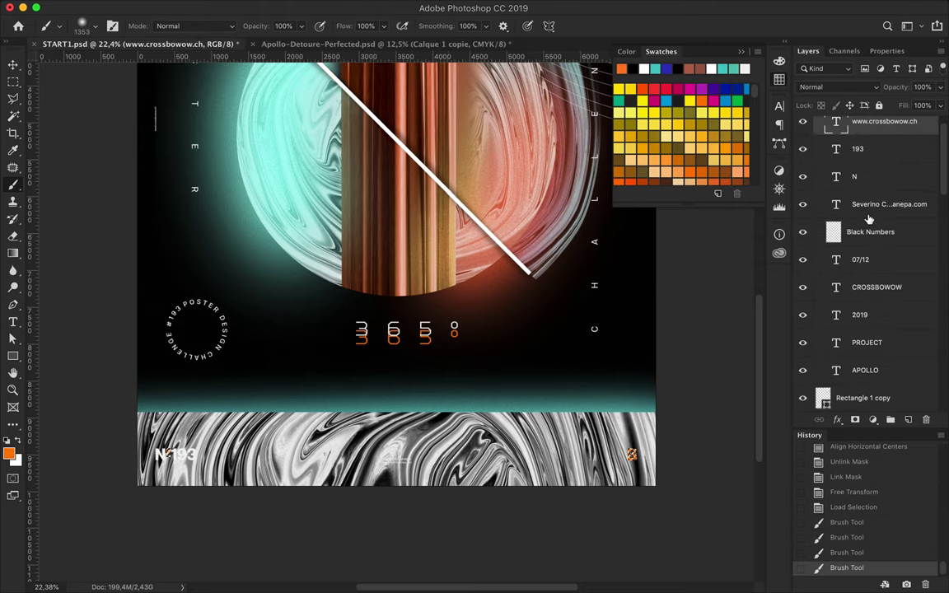
pyautogui.click(857, 148)
pyautogui.keyDown('shift'); pyautogui.click(855, 176); pyautogui.keyUp('shift')
pyautogui.keyDown('shift'); pyautogui.click(871, 204); pyautogui.keyUp('shift')
pyautogui.press('t')
pyautogui.click(537, 25)
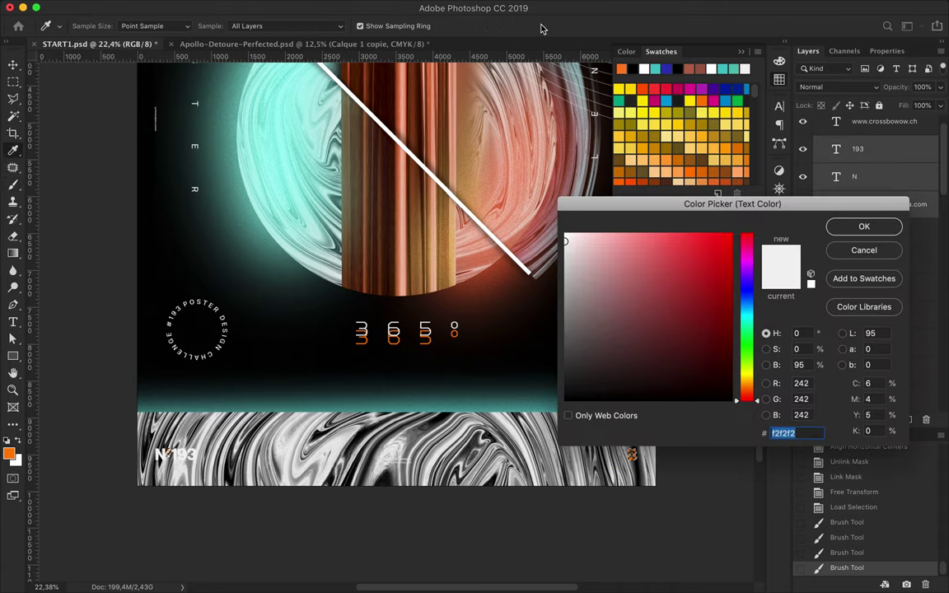
pyautogui.click(621, 69)
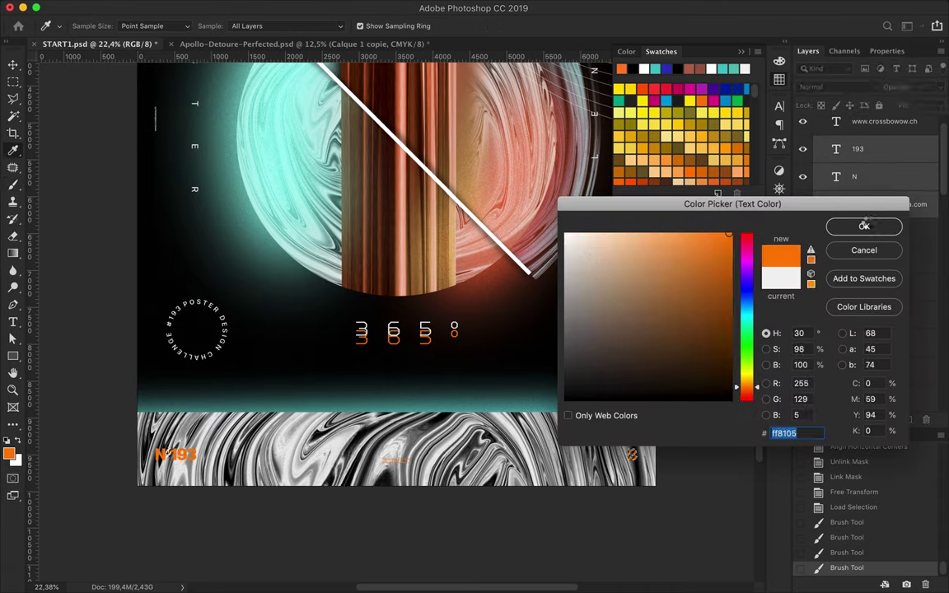
pyautogui.click(866, 226)
# - Fit the whole poster in view and scroll down the Layers panel
pyautogui.hotkey('ctrl', '0')
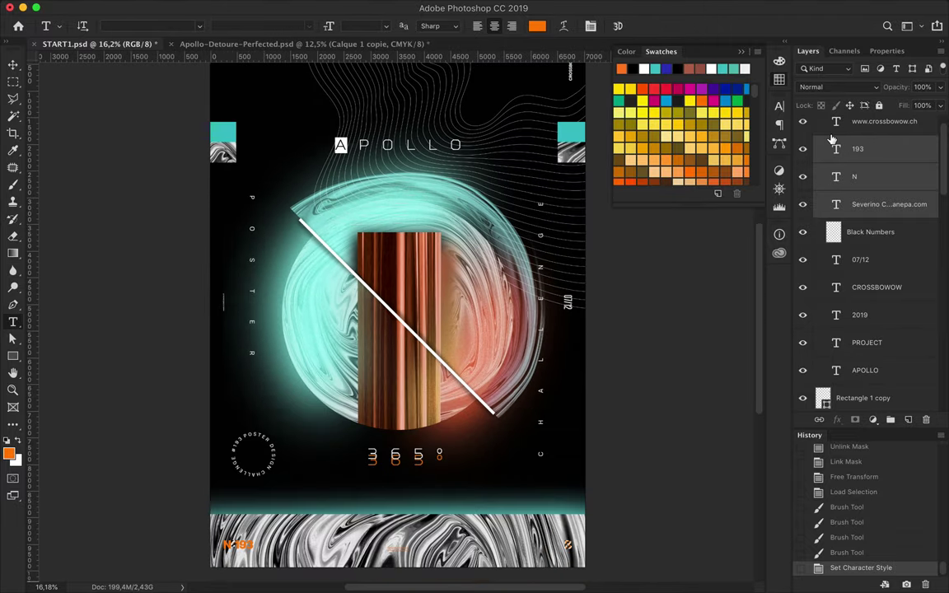
pyautogui.scroll(-5, 836, 165)
pyautogui.scroll(-5, 843, 231)
pyautogui.scroll(-3, 853, 280)
# - Hide Layer 6 copy to check it, then delete it
pyautogui.scroll(-5, 832, 272)
pyautogui.click(803, 258)
pyautogui.moveTo(837, 268); pyautogui.dragTo(926, 419)
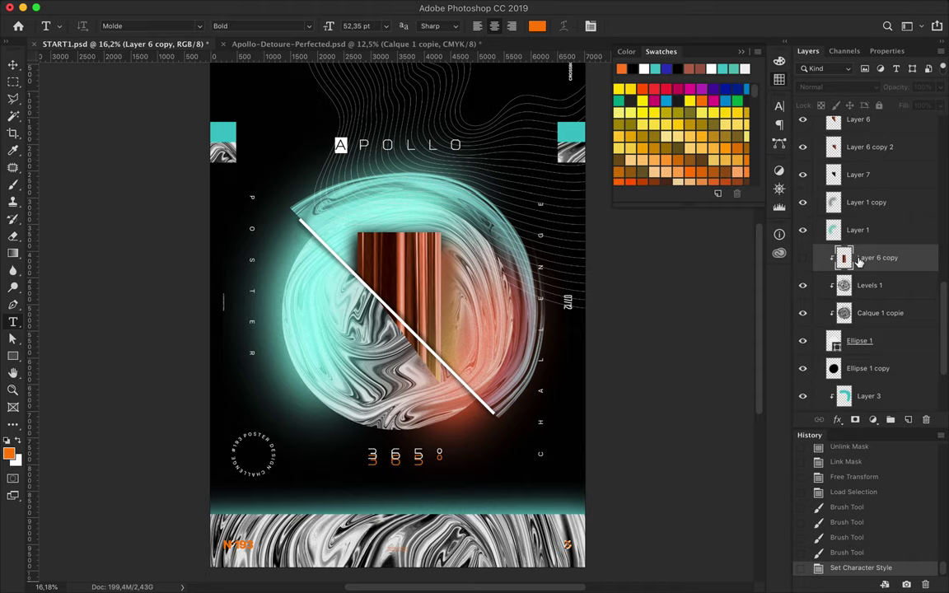
pyautogui.scroll(5, 857, 216)
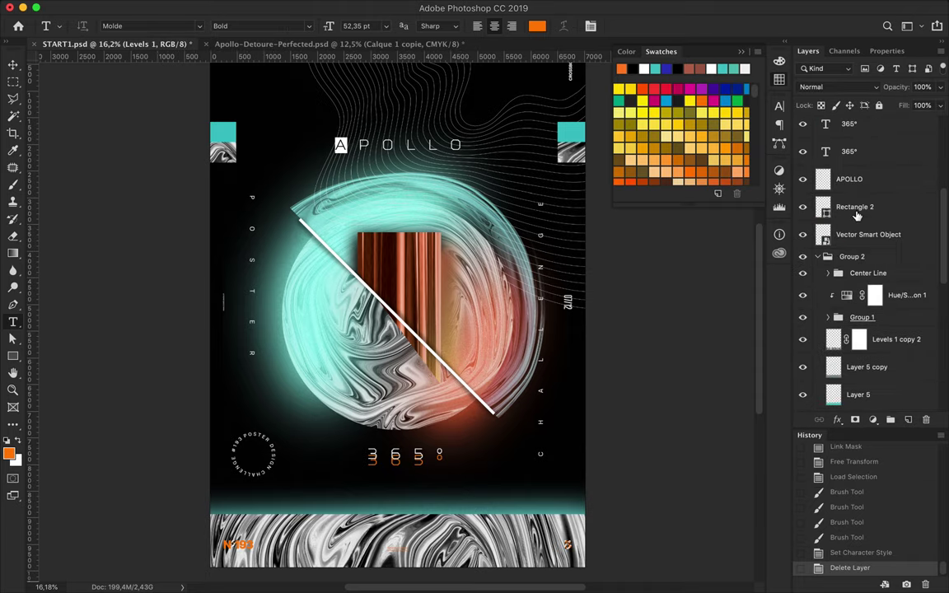
pyautogui.scroll(5, 856, 216)
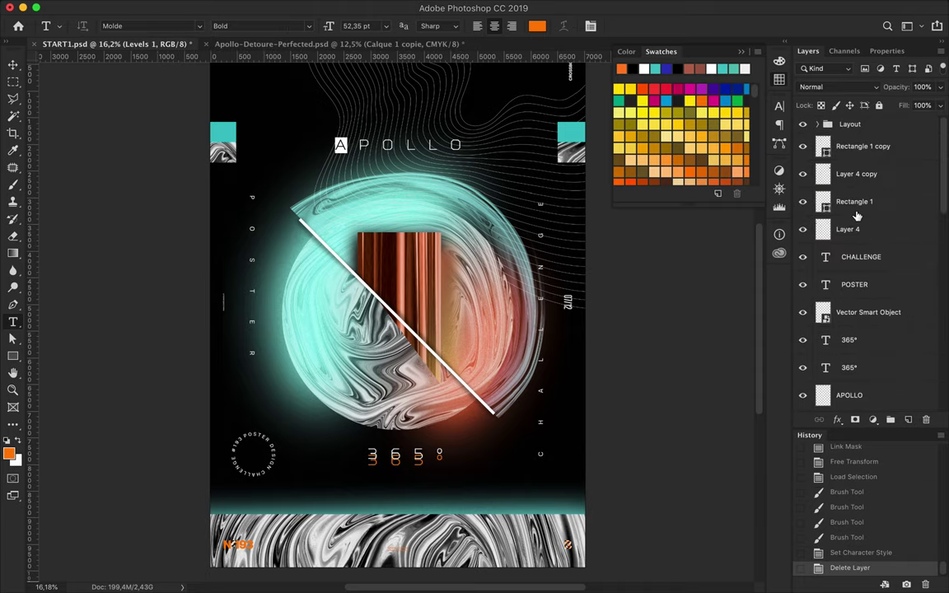
pyautogui.scroll(-5, 853, 176)
pyautogui.scroll(-3, 854, 247)
# - On Layer 6, Polygonal Lasso the column area along the white diagonal and delete it
pyautogui.click(857, 299)
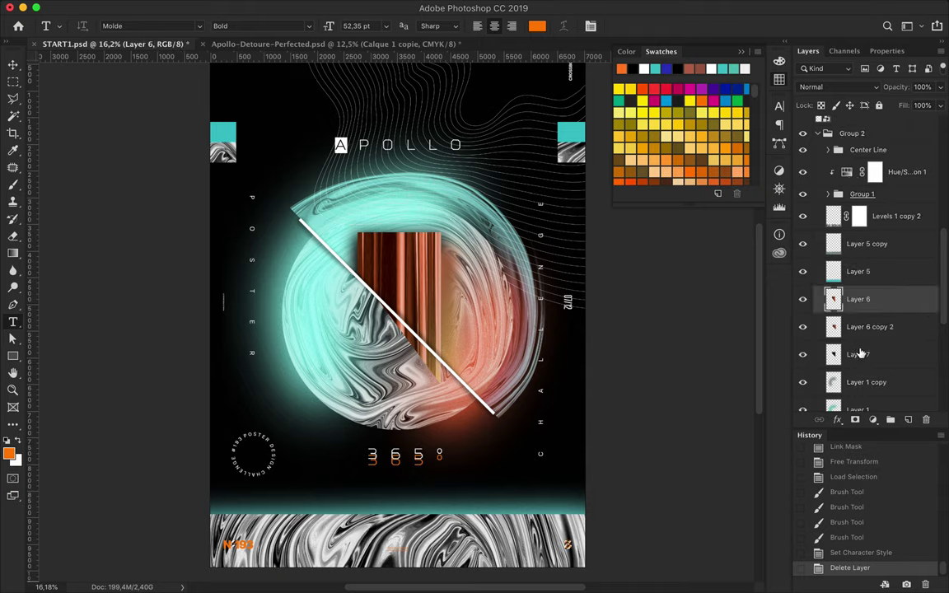
pyautogui.press('l')
pyautogui.click(466, 389)
pyautogui.click(339, 261)
pyautogui.click(339, 363)
pyautogui.click(404, 412)
pyautogui.click(466, 389)
pyautogui.press('Delete')
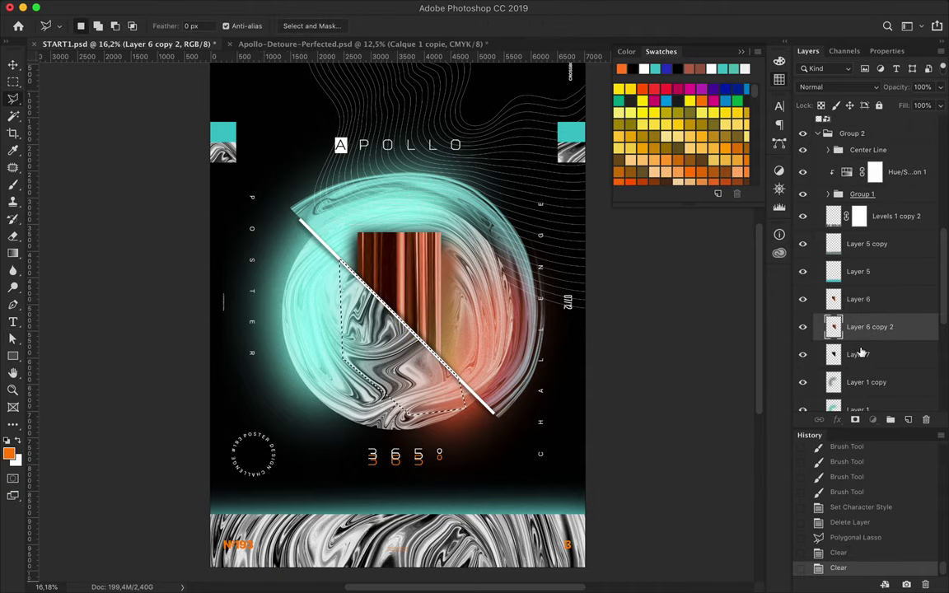